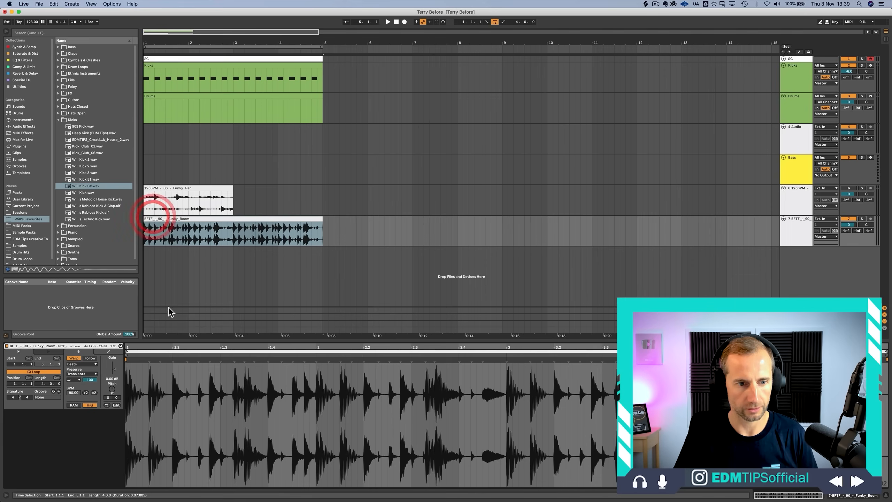
Step: Quantize the entire Funky_Room loop to 1/16 with an amount of 100%
left_click_drag(160, 386, 160, 428)
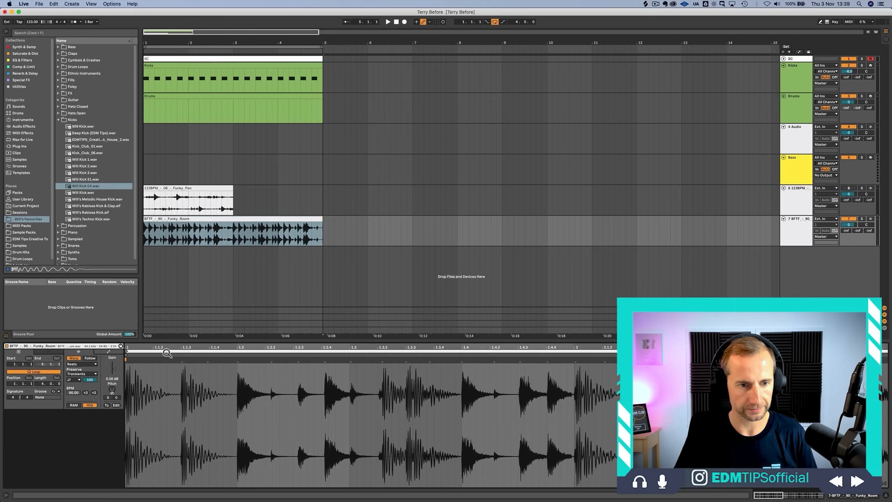
left_click(184, 390)
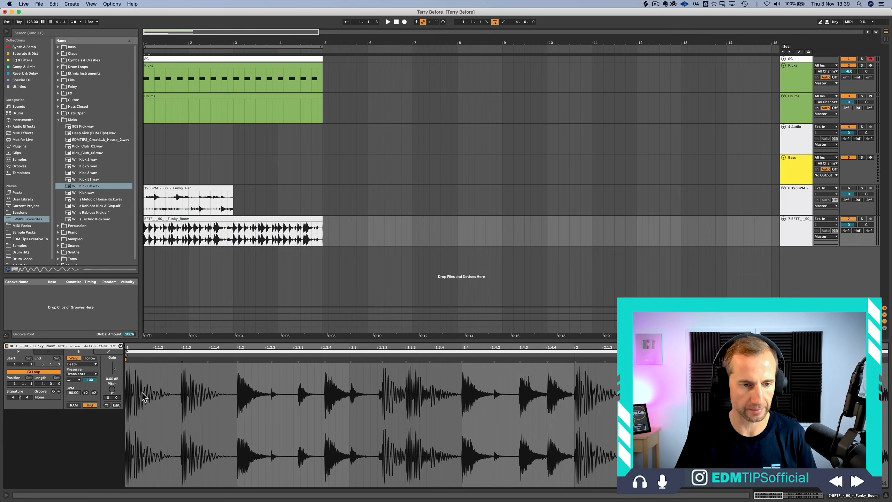
key("super+a")
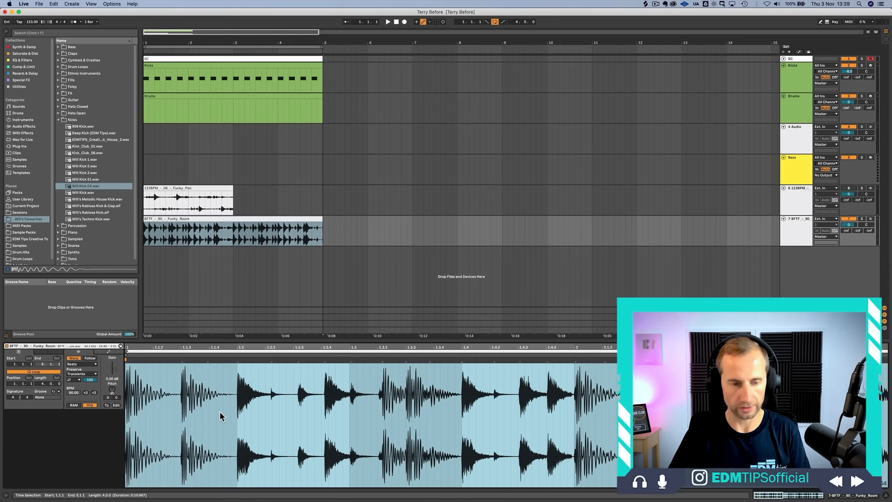
key("super+shift+u")
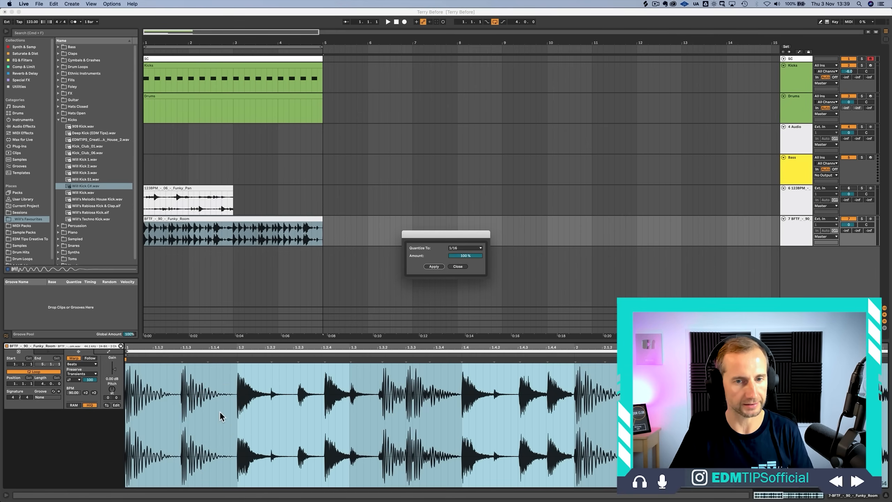
left_click(434, 266)
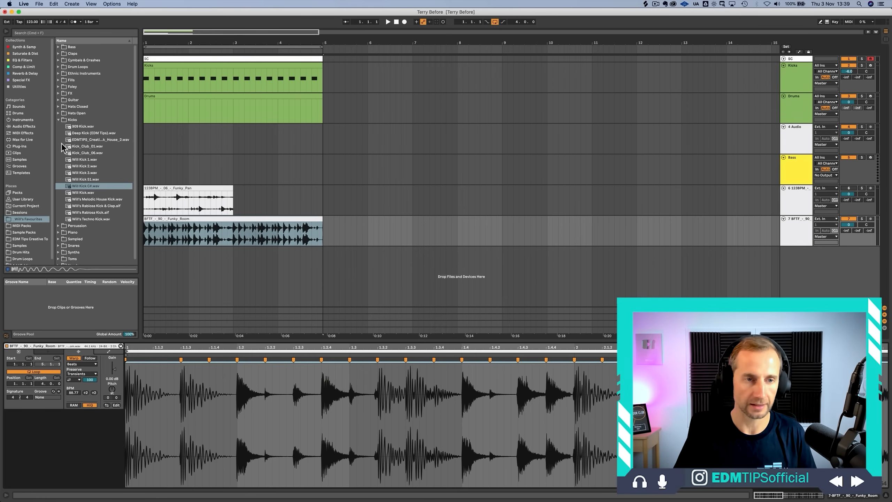
Step: Set the Funky_Room track's volume to -7.0 dB and play the loop together with the kicks
left_click_drag(149, 41, 454, 108)
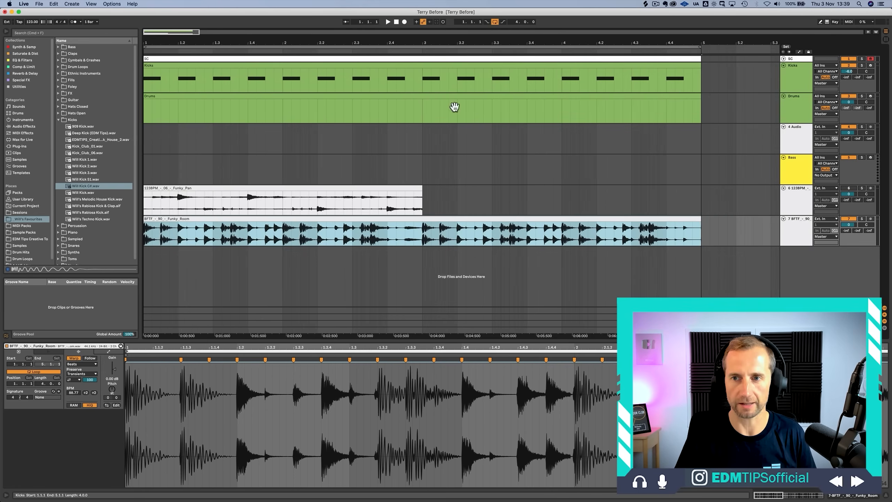
left_click(850, 224)
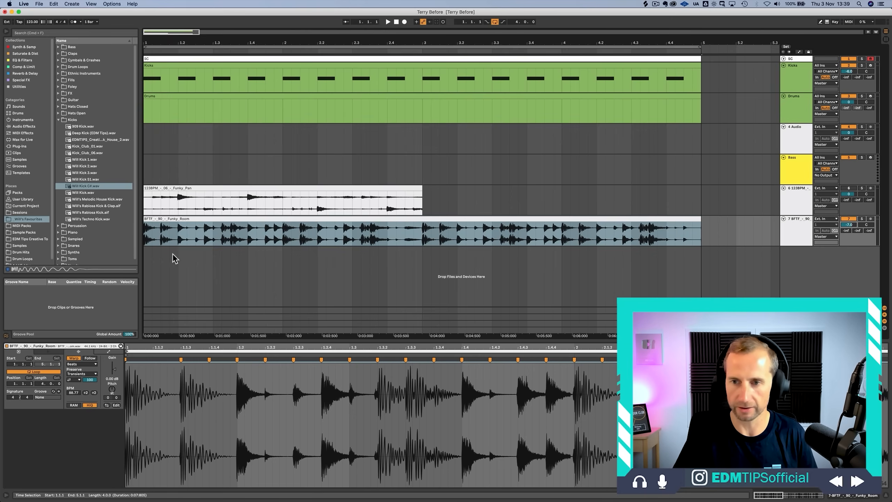
key("space")
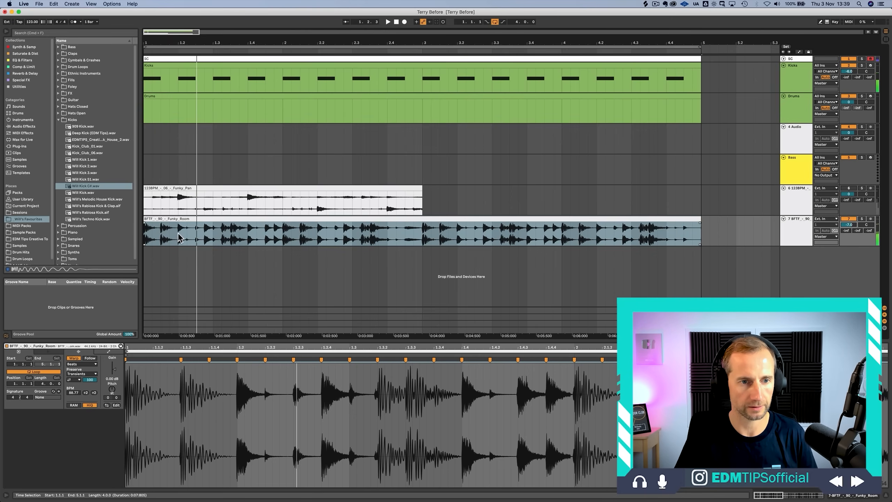
left_click(178, 234)
left_click(178, 234)
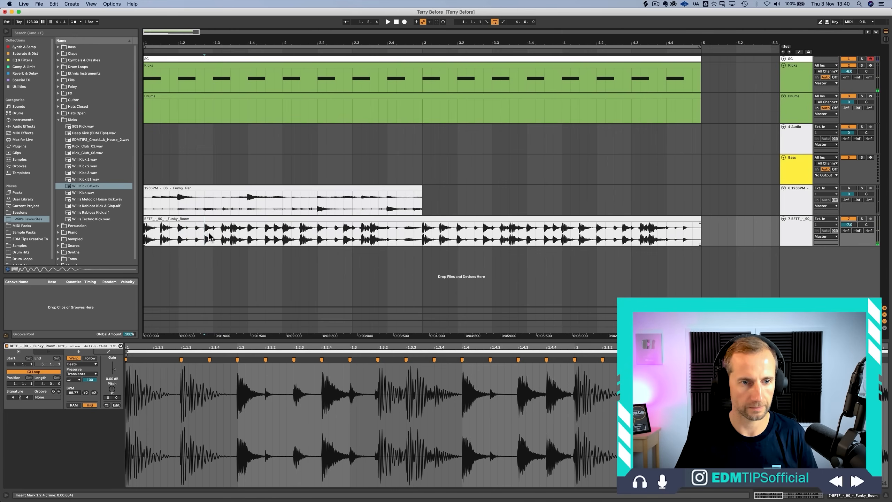
Step: Copy the sixteenth-note hit at 1.2.4 of the Funky_Room loop to audio track 4 at 1.2.1 and audition it
left_click_drag(208, 236, 213, 237)
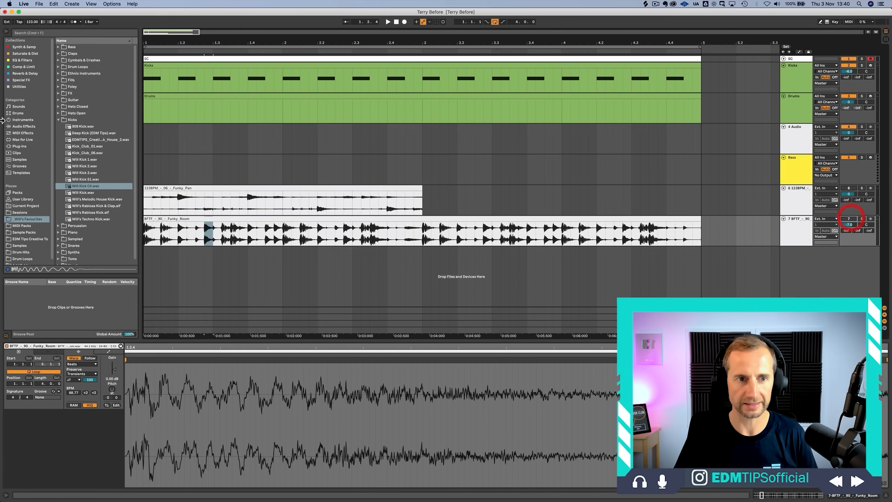
left_click(179, 137)
key("super+v")
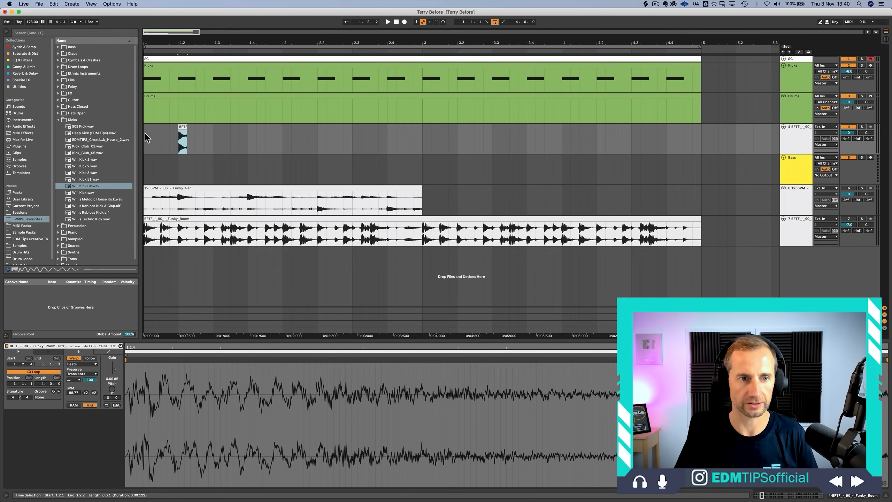
left_click(145, 134)
left_click(186, 133)
key("space")
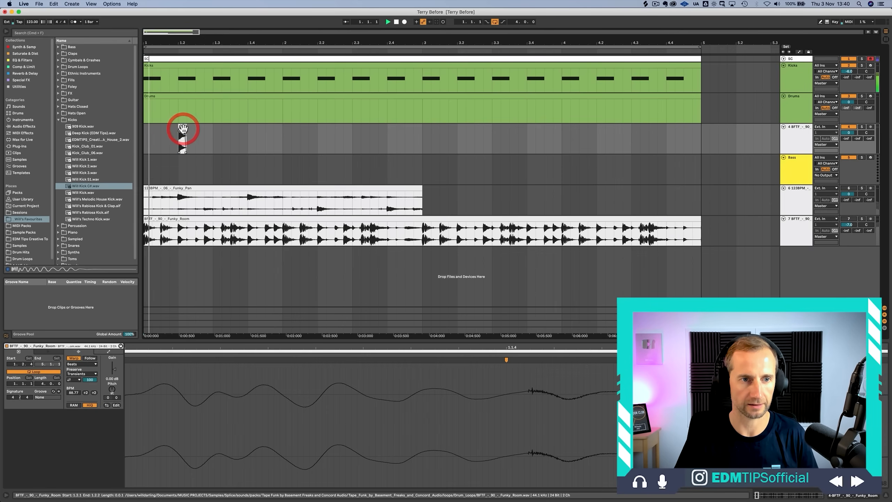
key("space")
Step: Duplicate the first two beats of track 4 repeatedly so the hit repeats through the end of bar 4
left_click_drag(213, 135, 145, 139)
key("super+d")
key("super+d")
key("super+d")
key("super+d")
key("super+d")
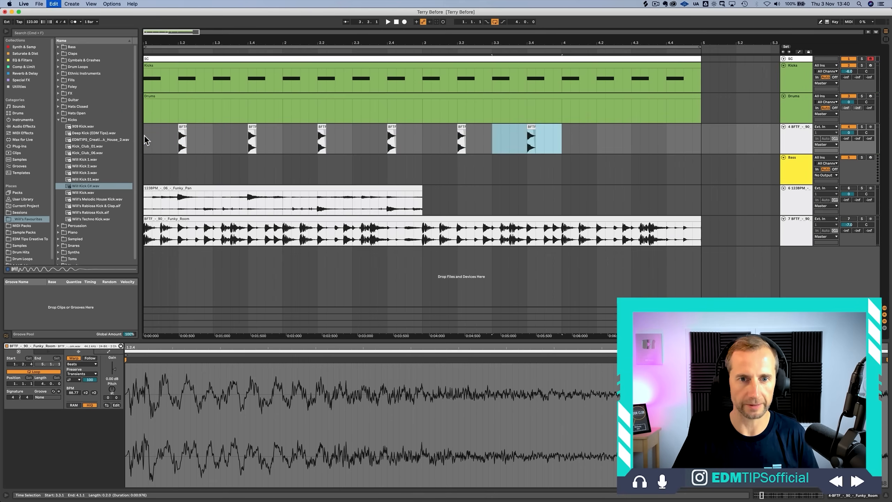
key("super+d")
key("super+d")
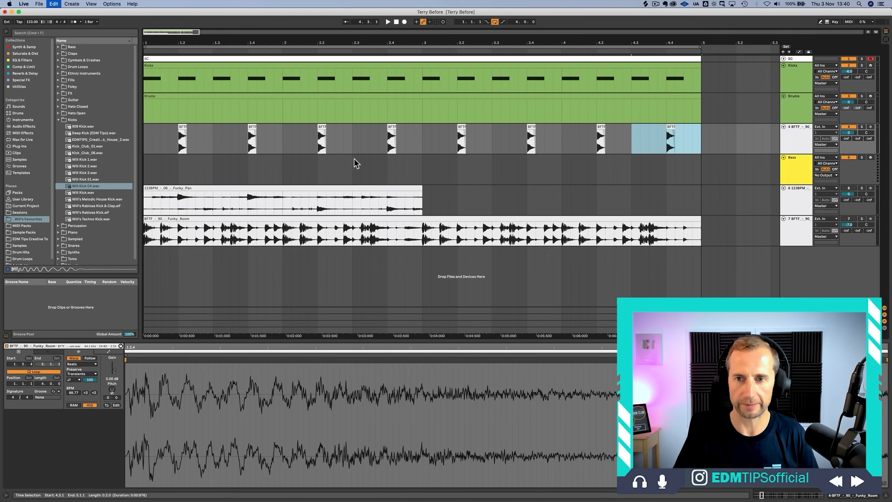
Step: Solo the Funky_Room track, listen through the loop and select the sixteenth-note hit at 4.2.3
left_click(861, 219)
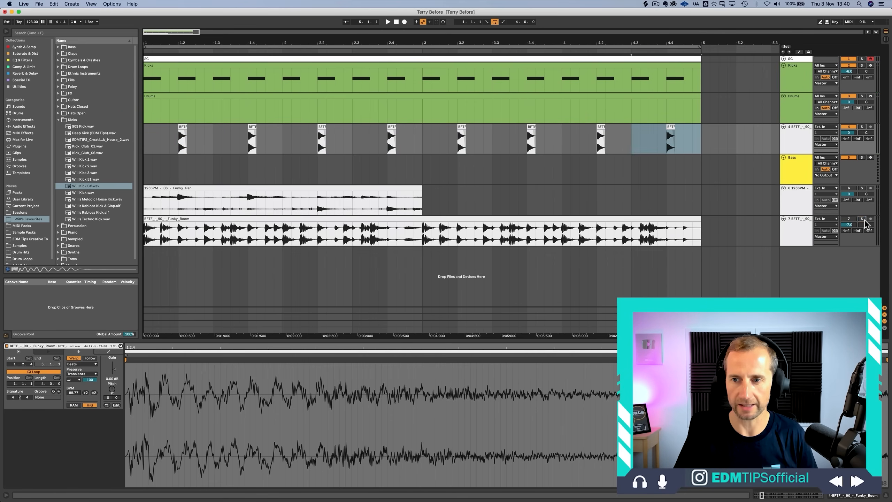
key("space")
left_click(510, 241)
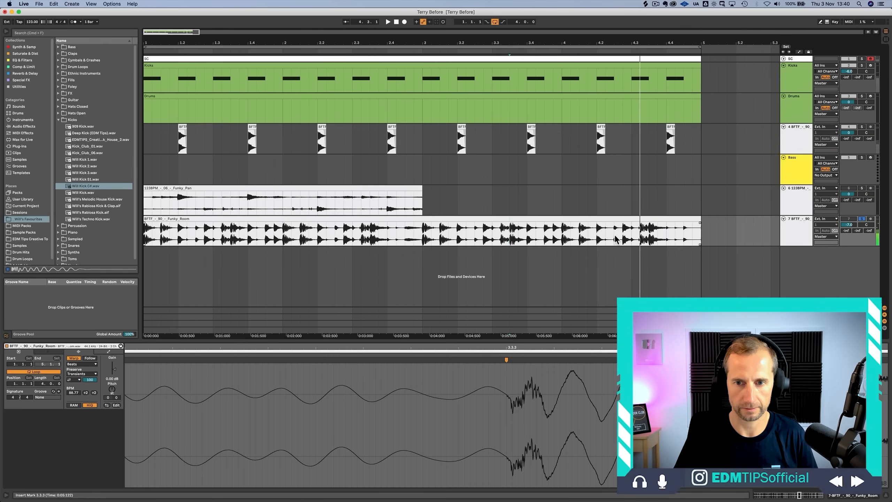
left_click_drag(614, 235, 623, 237)
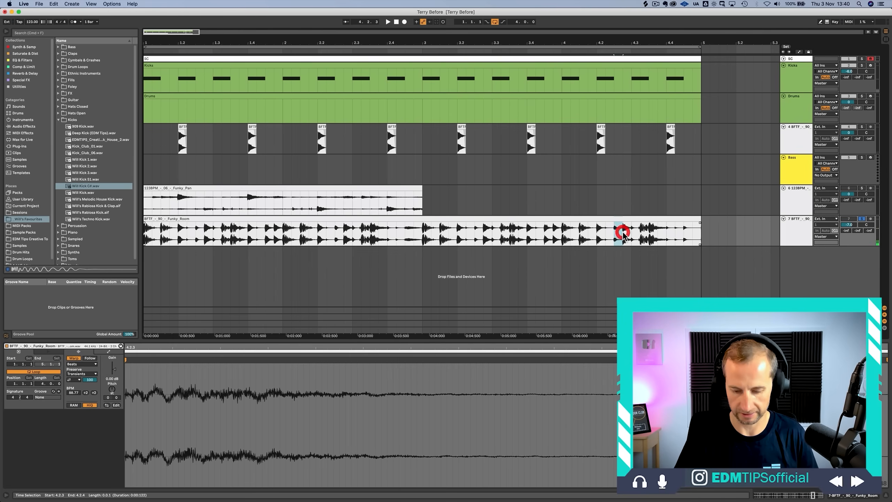
Step: Add an audio track below track 4 and paste the hit from 4.2.3 there at 1.1.3
left_click(800, 130)
key("super+t")
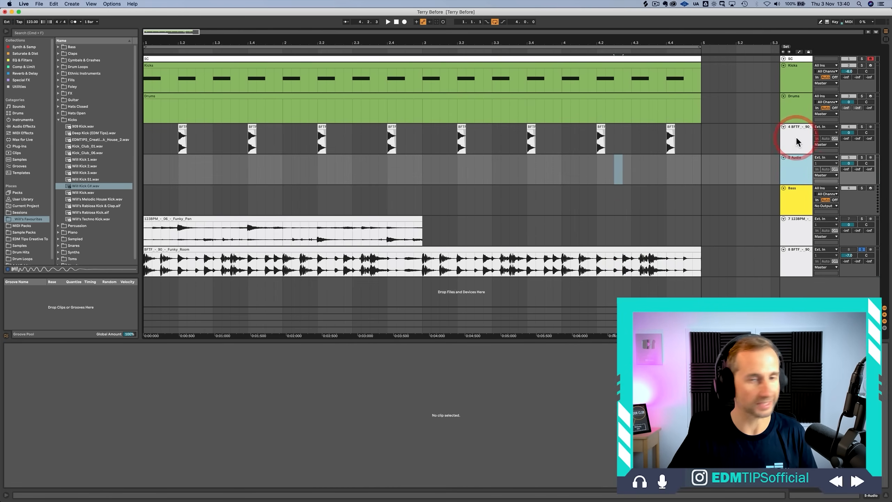
left_click_drag(152, 42, 157, 88)
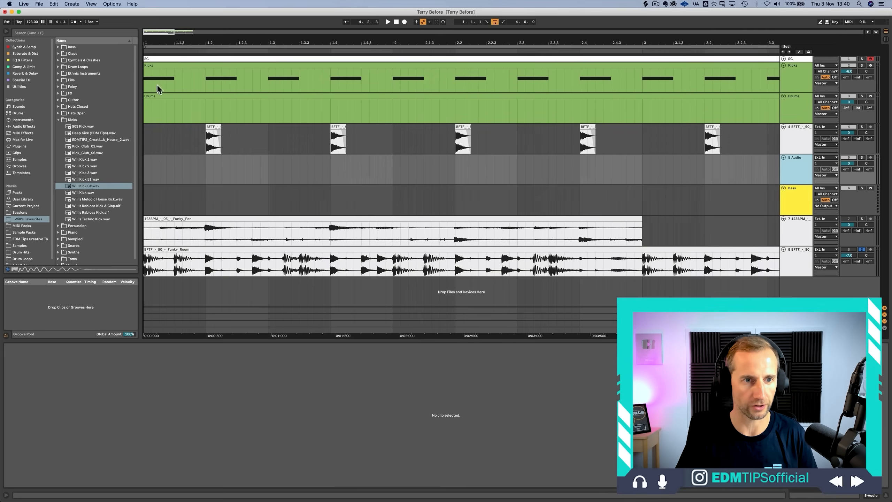
left_click(175, 165)
key("super+v")
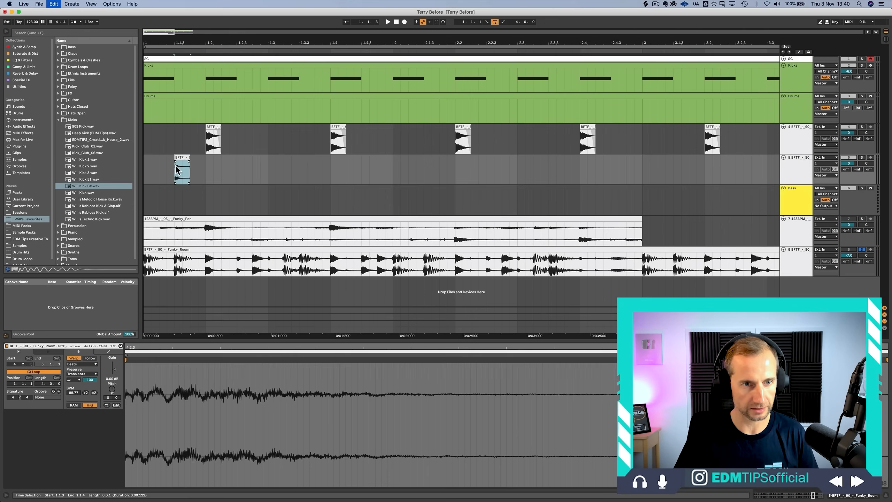
left_click(205, 166)
left_click(188, 166)
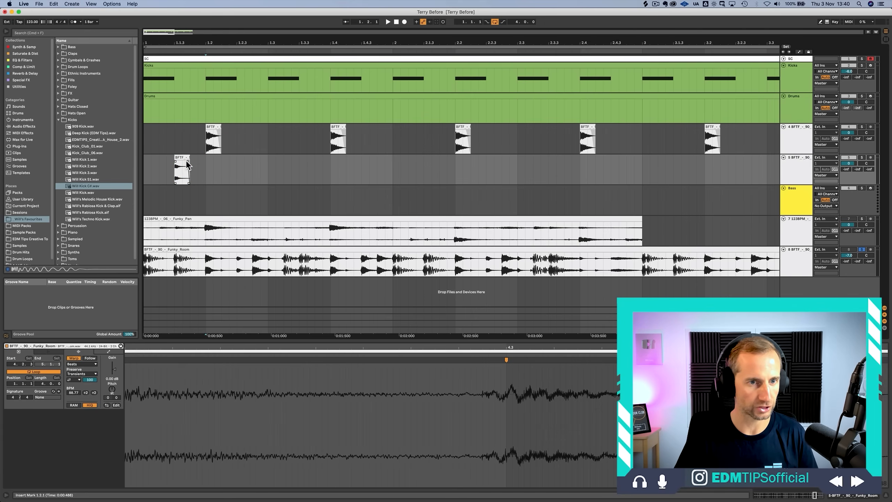
Step: Duplicate the first beat of track 5 repeatedly so the offbeat hit fills all four bars
left_click_drag(205, 162, 143, 164)
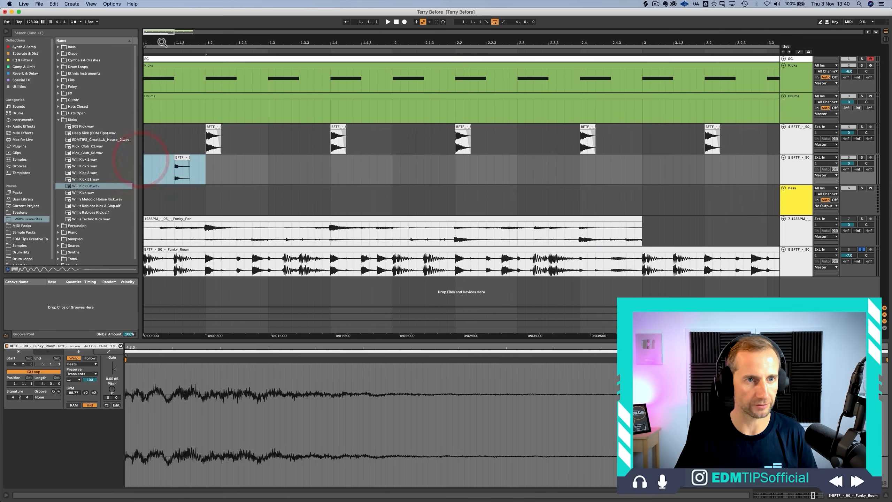
mouse_move(160, 43)
left_mouse_down()
mouse_move(161, 22)
mouse_move(150, 42)
left_mouse_up()
key("super+d")
key("super+d")
key("super+d")
key("super+d")
key("super+d")
key("super+d")
key("super+d")
key("super+d")
key("super+d")
key("super+d")
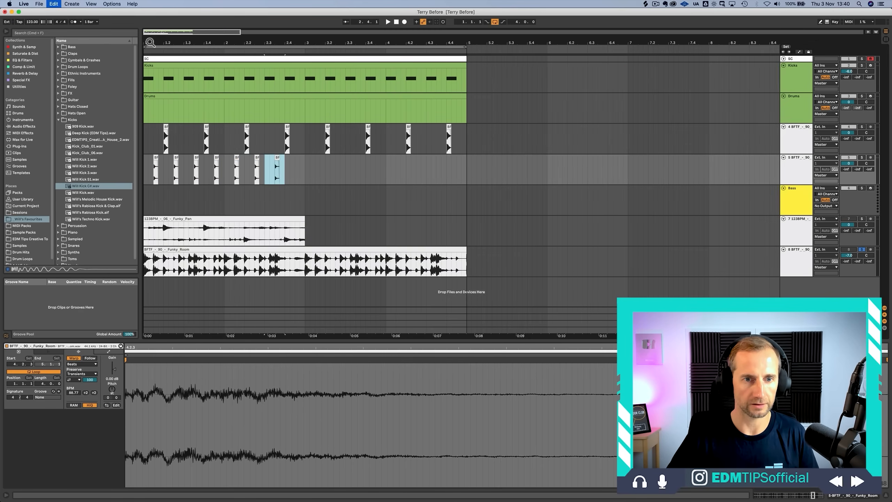
key("super+d")
key("super+d")
key("super+d")
key("super+d")
key("super+d")
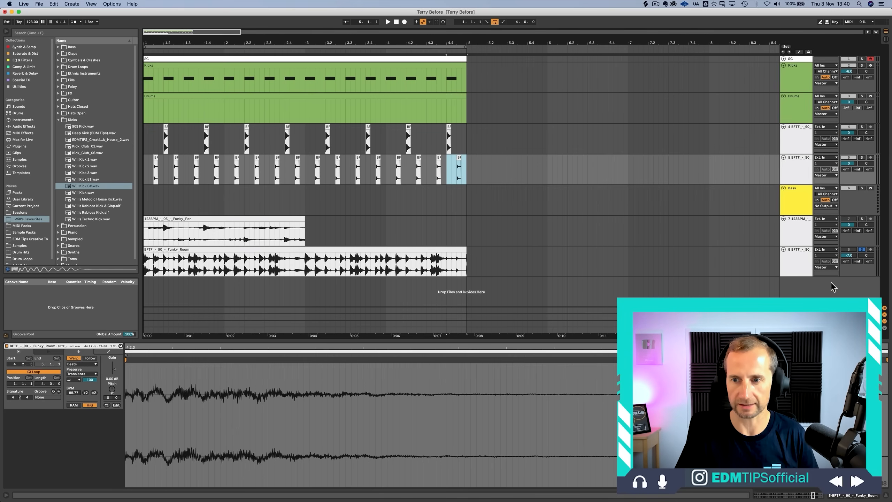
Step: Unsolo the Funky_Room track and set the volumes of track 4 to -13.9 dB and track 5 to -14.4 dB
left_click(861, 249)
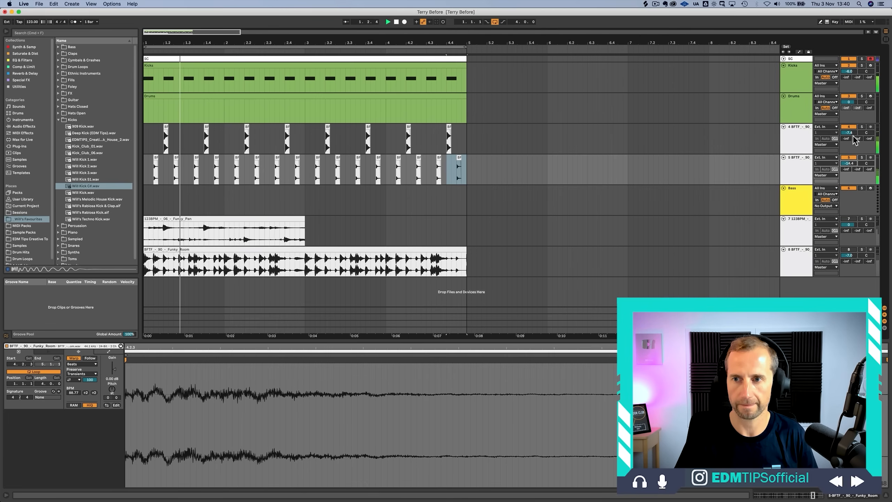
mouse_move(852, 131)
left_mouse_down()
mouse_move(851, 150)
mouse_move(851, 142)
left_mouse_up()
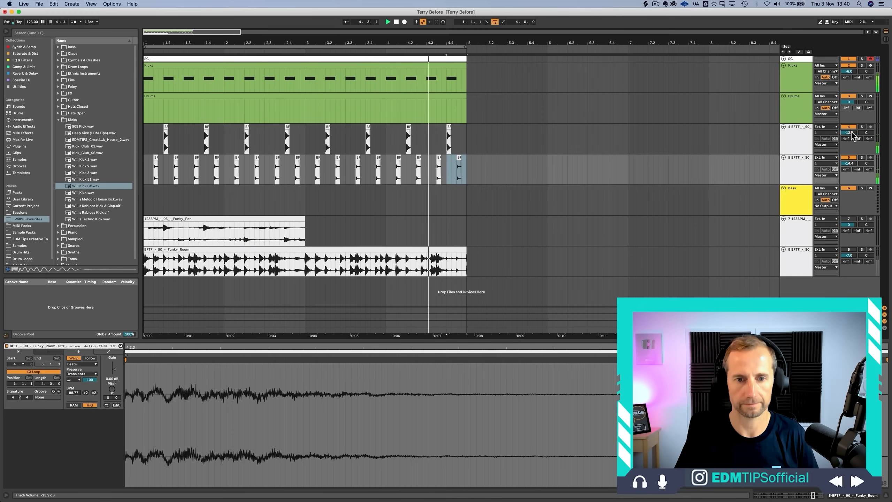
Step: Add an audio track below track 5, move the Funky_Room loop onto it and fade out the loop's end
left_click(799, 259)
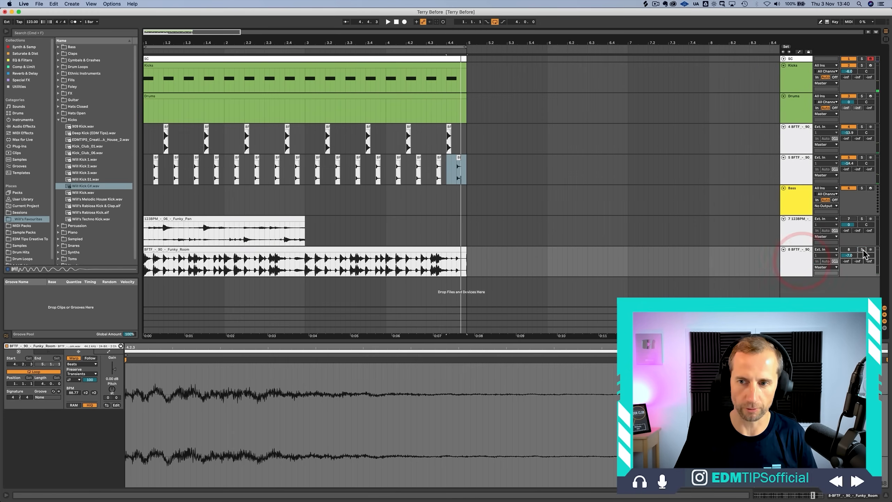
left_click(861, 249)
left_click(145, 266)
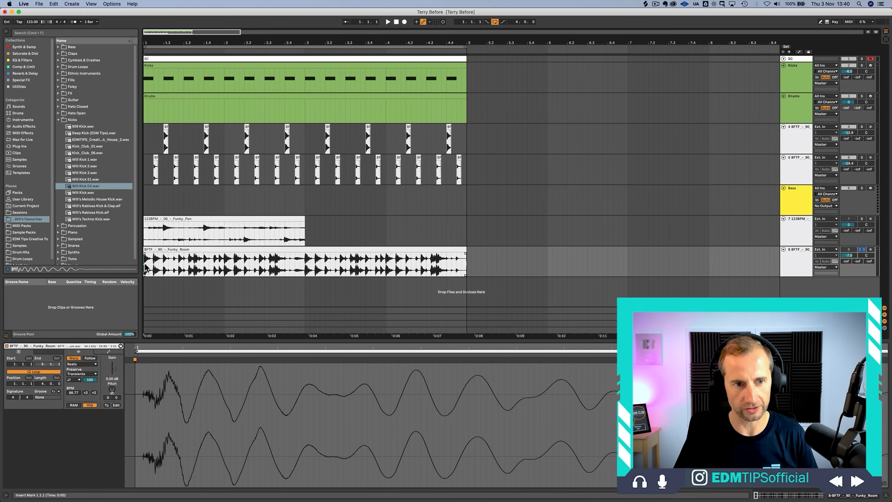
left_click(796, 177)
key("super+t")
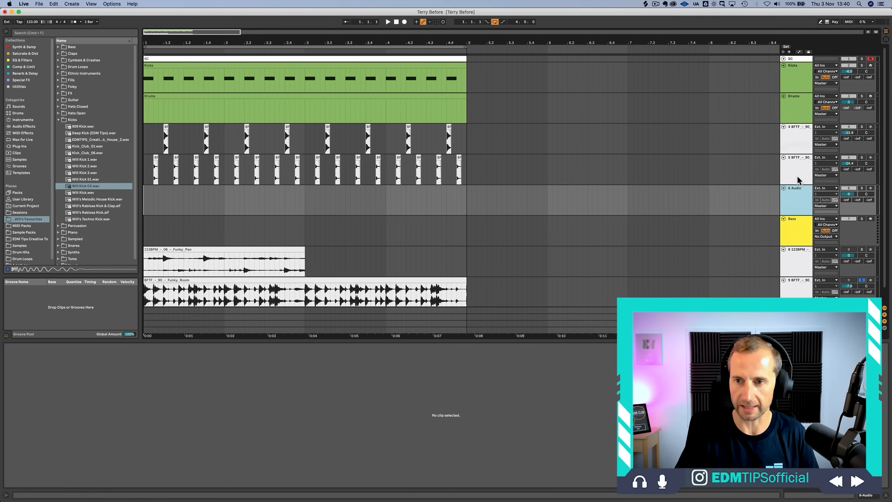
left_click_drag(241, 279, 225, 199)
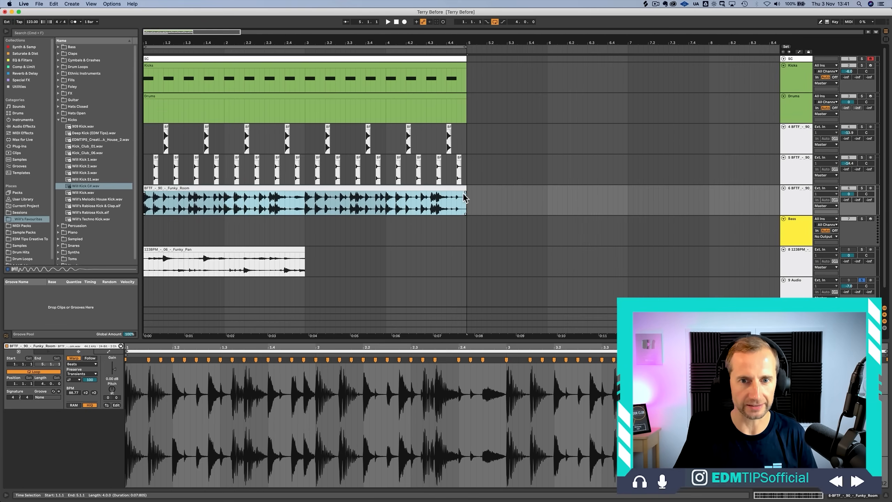
left_click_drag(465, 192, 458, 192)
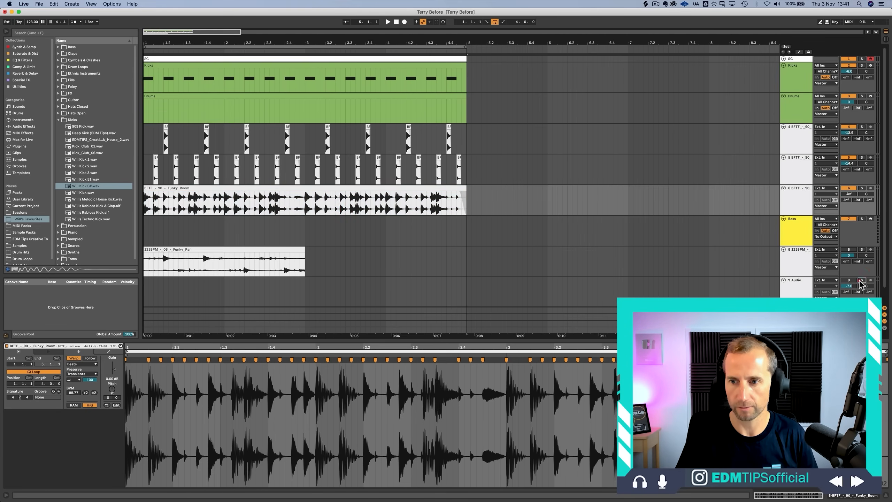
Step: Set the volume of track 6, which holds the full Funky_Room loop, to -26.8 dB during playback
left_click(811, 205)
key("space")
mouse_move(848, 194)
left_mouse_down()
mouse_move(848, 179)
mouse_move(848, 196)
left_mouse_up()
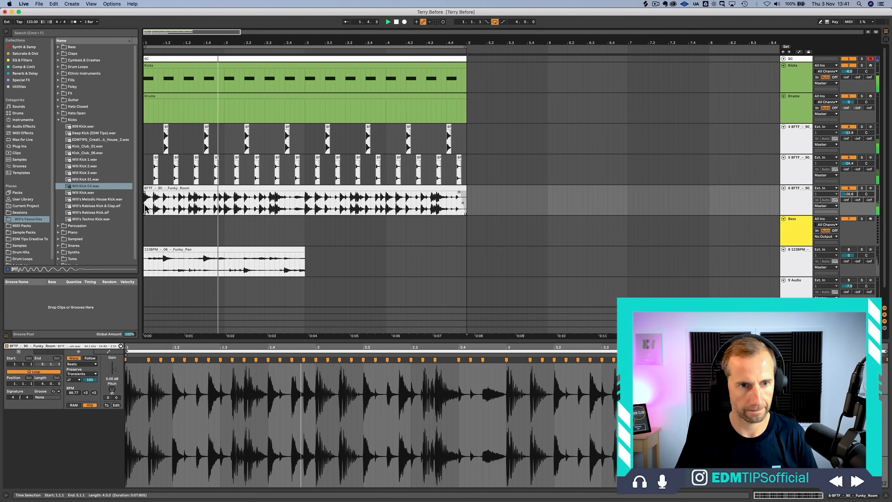
key("space")
Step: Duplicate the first two beats of the Funky_Room loop over beats three and four of bar 1 and play it
left_click_drag(145, 203, 186, 204)
key("super+d")
left_click(147, 203)
key("space")
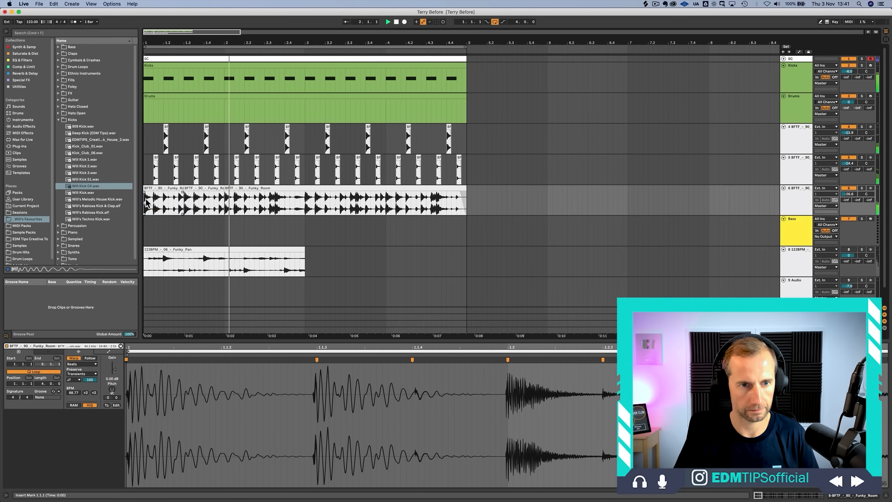
Step: Extend the start of the third Funky_Room segment back by about a sixteenth note and audition the edit
key("space")
left_click_drag(223, 189, 218, 187)
left_click(200, 203)
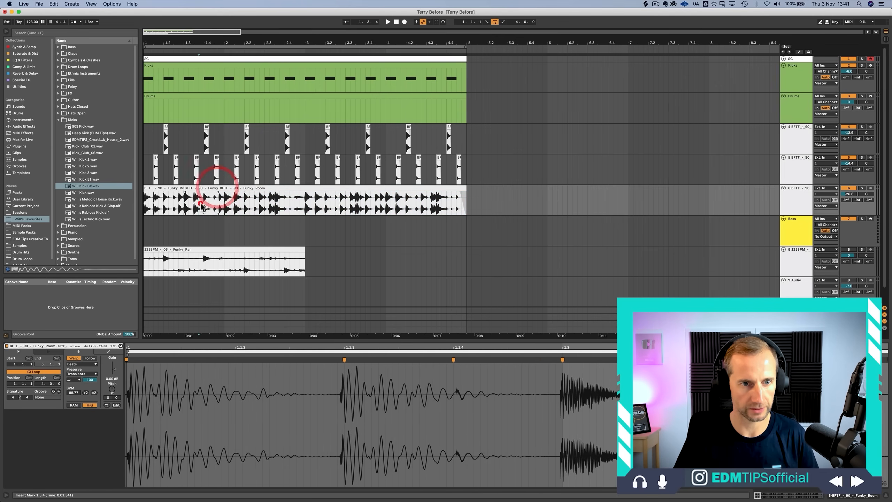
key("space")
left_click(158, 206)
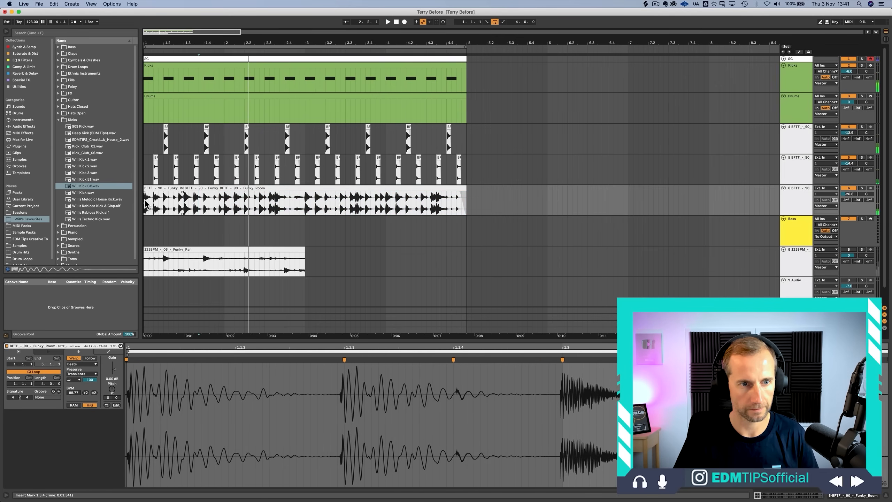
Step: Duplicate the first two bars of the Funky_Room loop on track 6 over bars 3 and 4 and fade out the ends of both halves
left_click_drag(146, 203, 305, 200)
key("cmd+d")
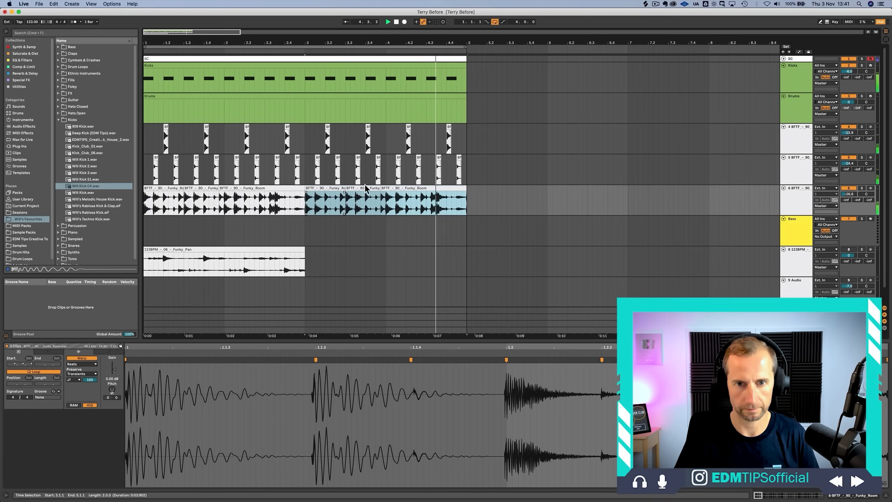
left_click(461, 195)
left_click(461, 192)
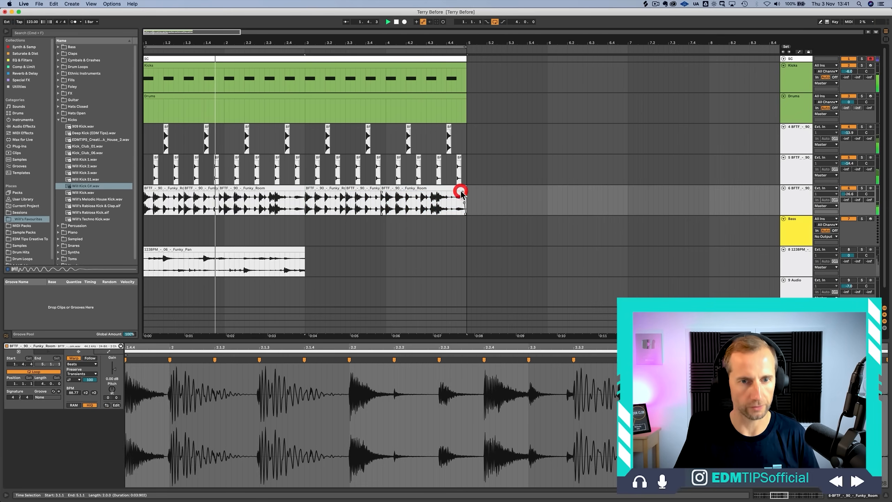
left_click(301, 192)
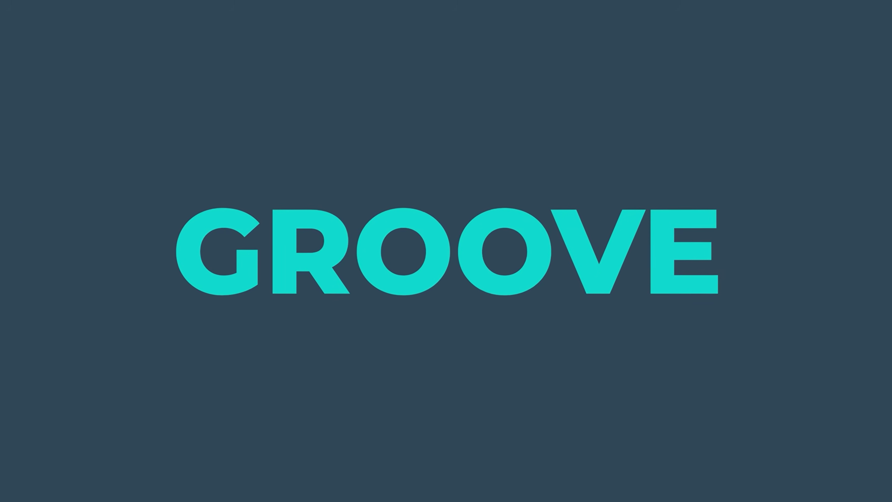
Step: Consolidate all Funky_Room segments on track 6 into one four-bar clip and audition it
left_click(798, 137)
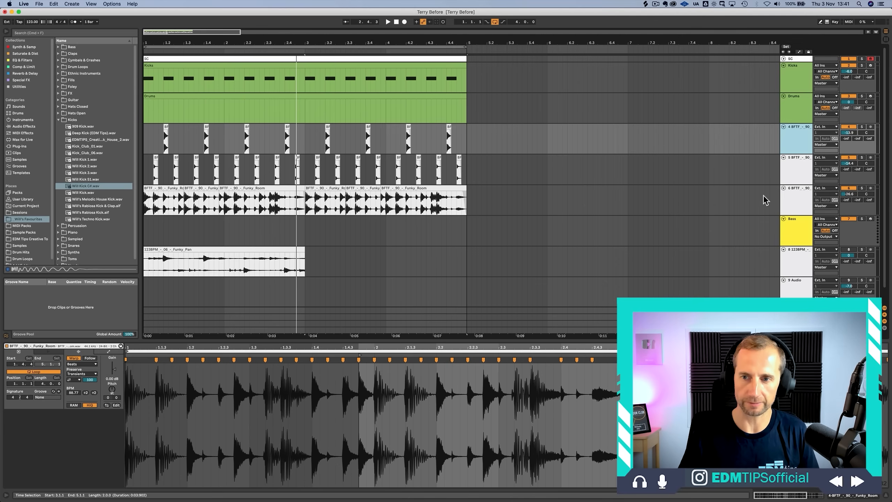
left_click(787, 200)
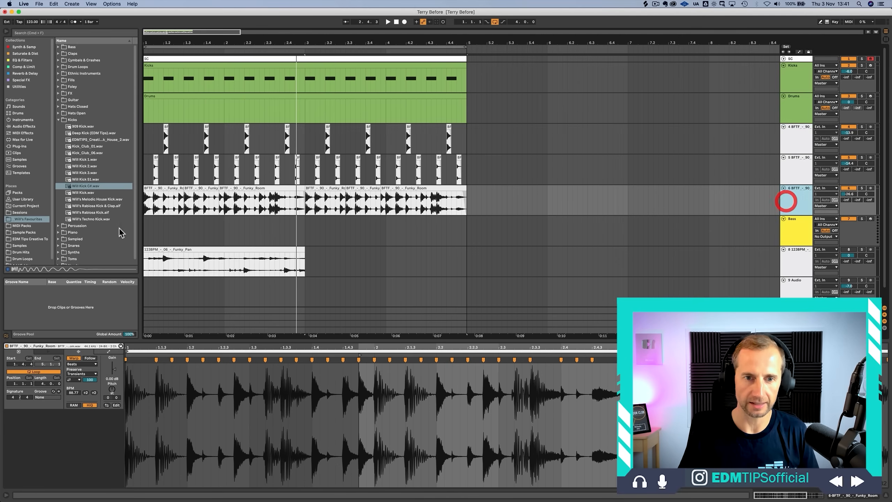
left_click(158, 188)
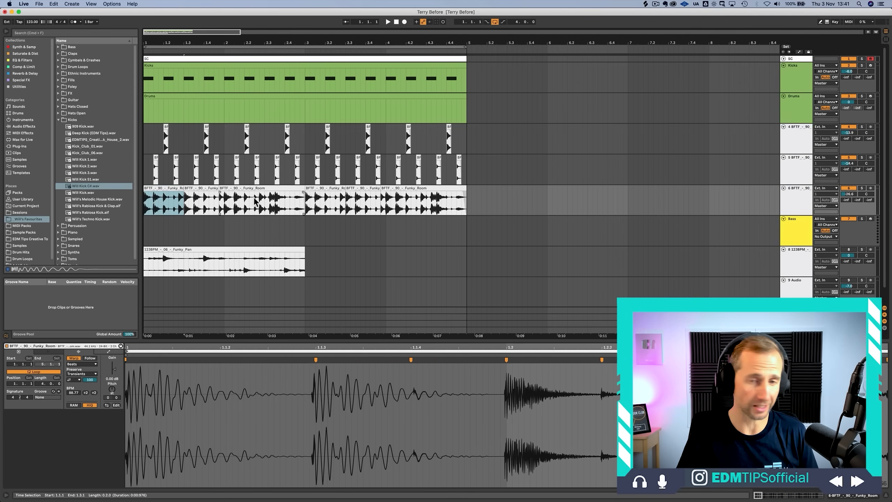
left_click(445, 188, "shift")
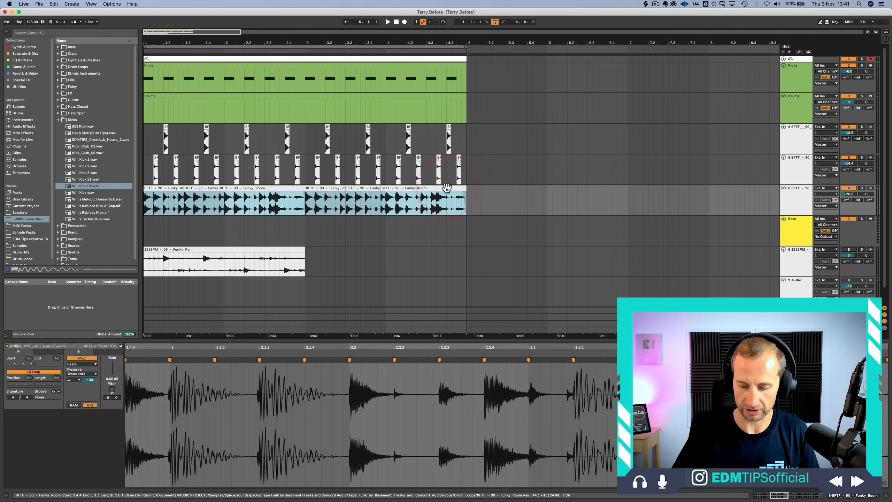
key("super+j")
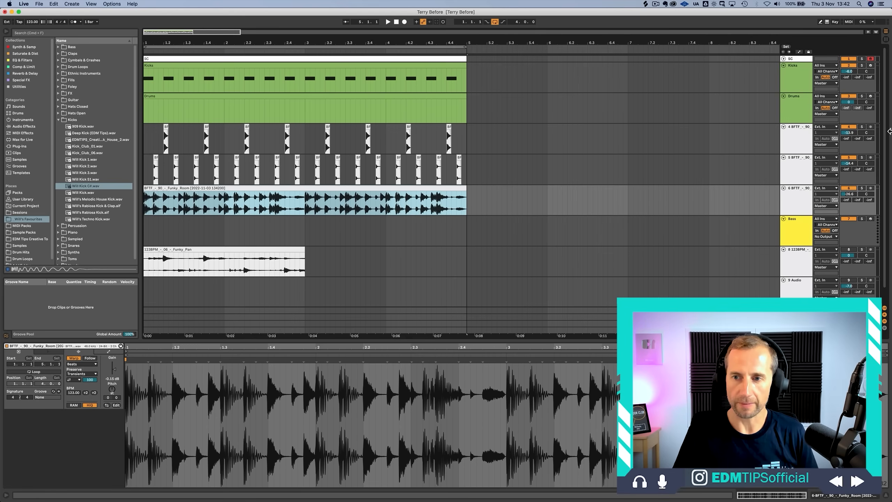
left_click(862, 188)
key("space")
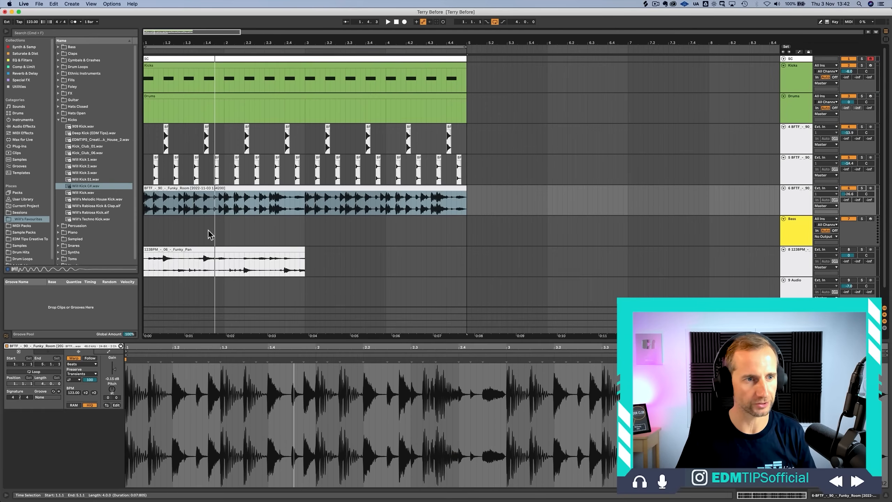
Step: Add the Swing 16ths 64 groove to the Groove Pool and apply it to the consolidated Funky_Room clip
left_click(19, 166)
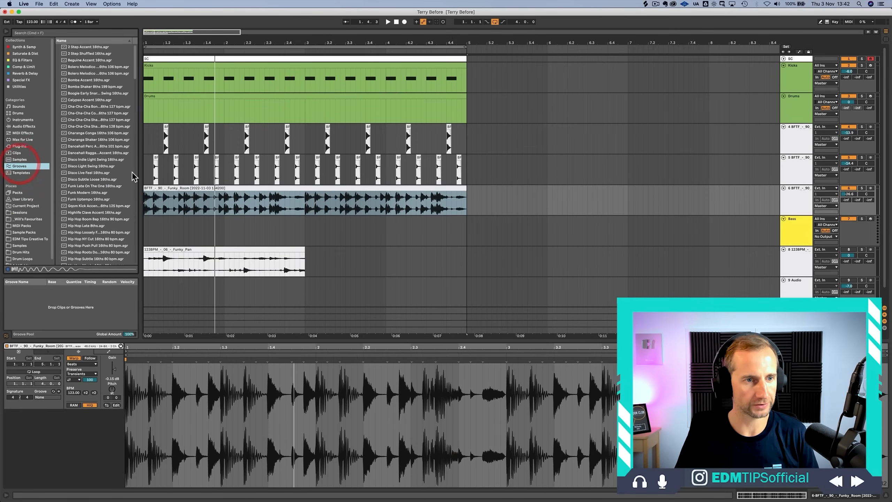
scroll(67, 171, "down", 20)
scroll(67, 170, "up", 5)
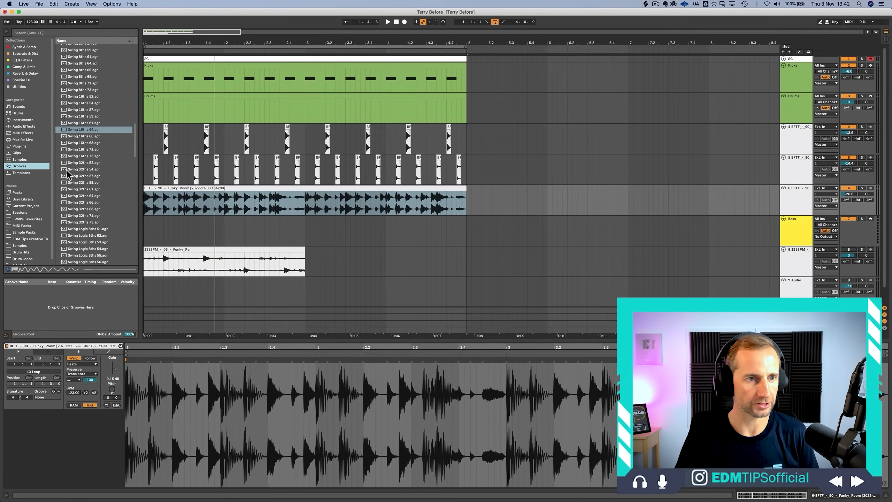
left_click_drag(84, 125, 50, 314)
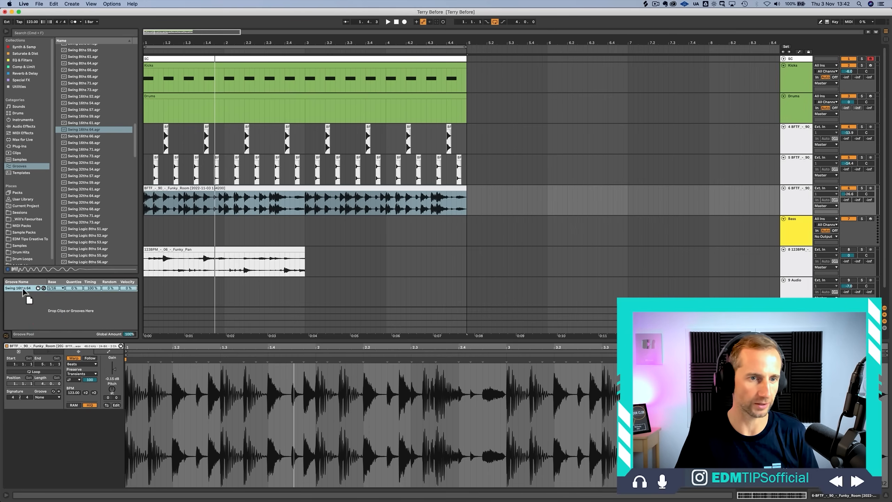
mouse_move(18, 288)
left_mouse_down()
mouse_move(151, 253)
mouse_move(162, 216)
mouse_move(152, 187)
left_mouse_up()
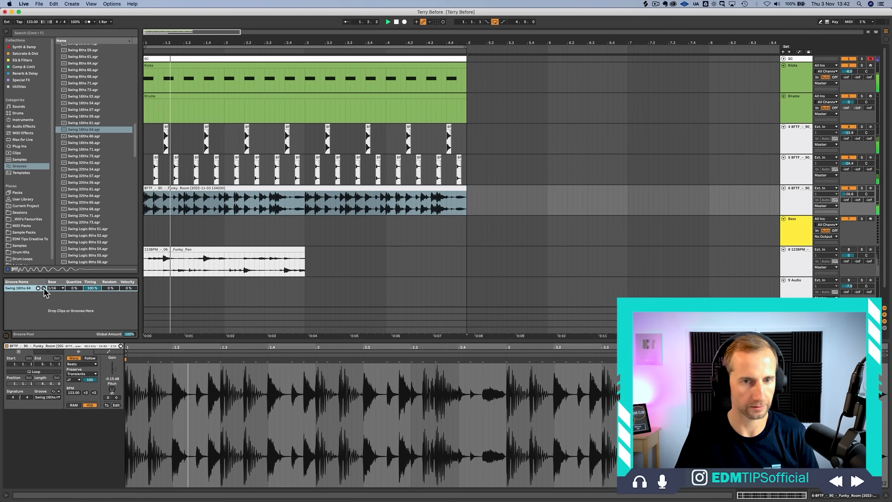
Step: Solo track 6 to compare groove timings, set the Swing 16ths 64 groove's Timing to about 80%, and unsolo the track during playback
key("space")
left_click(862, 187)
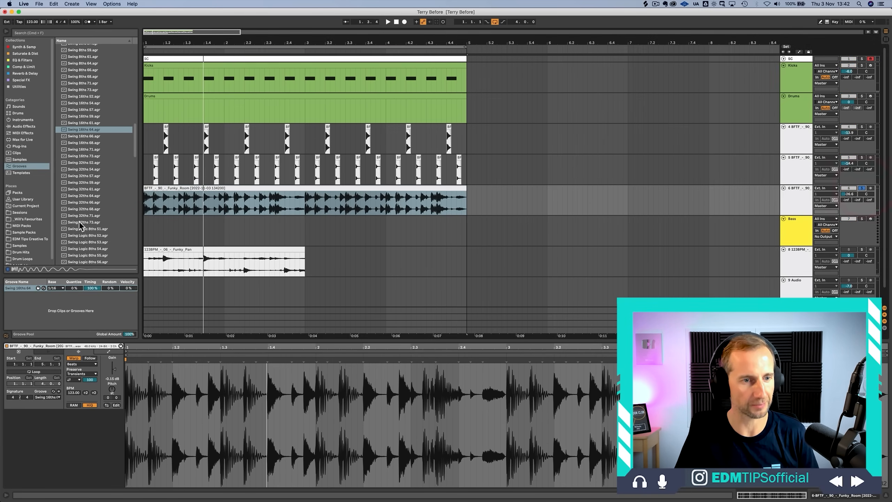
key("space")
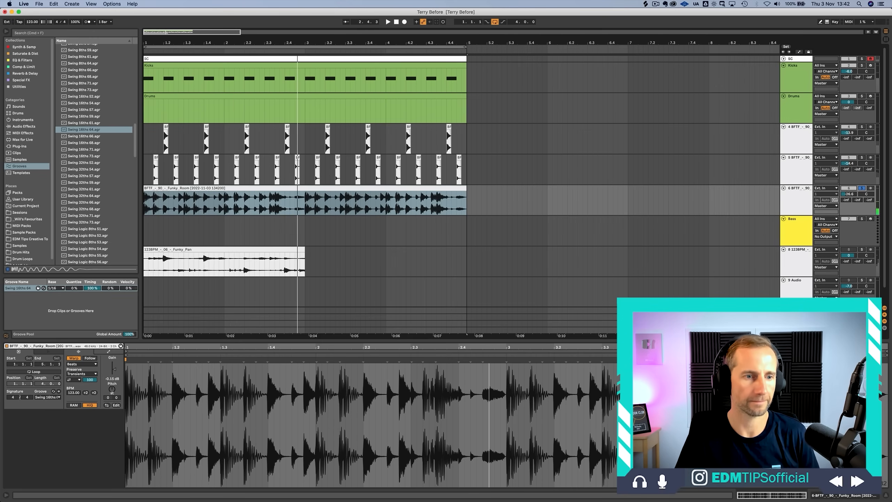
left_click_drag(92, 288, 92, 326)
key("space")
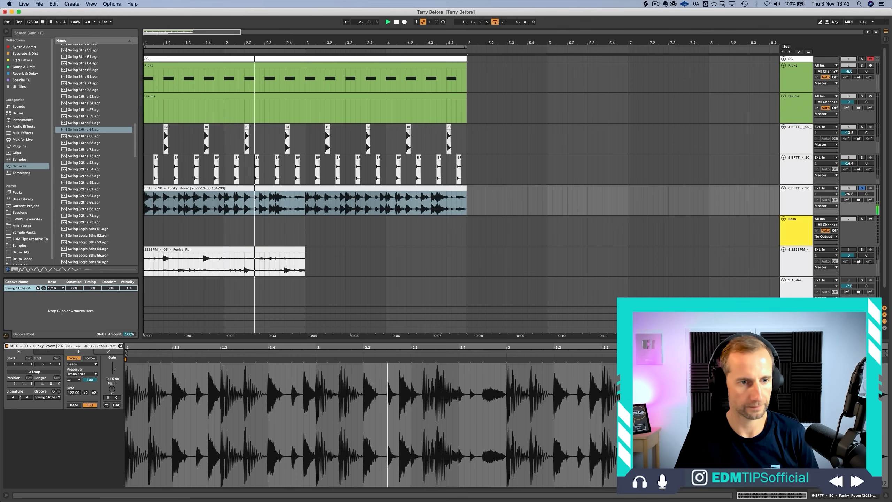
left_click_drag(92, 288, 92, 260)
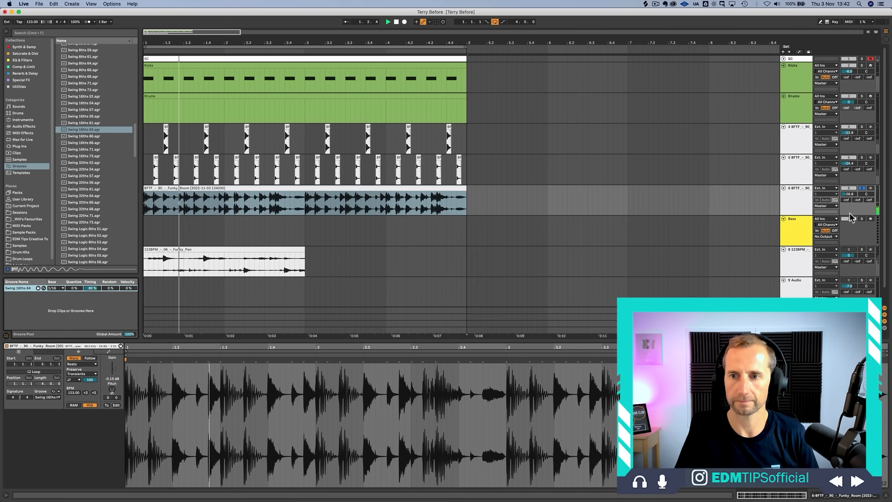
left_click(861, 188)
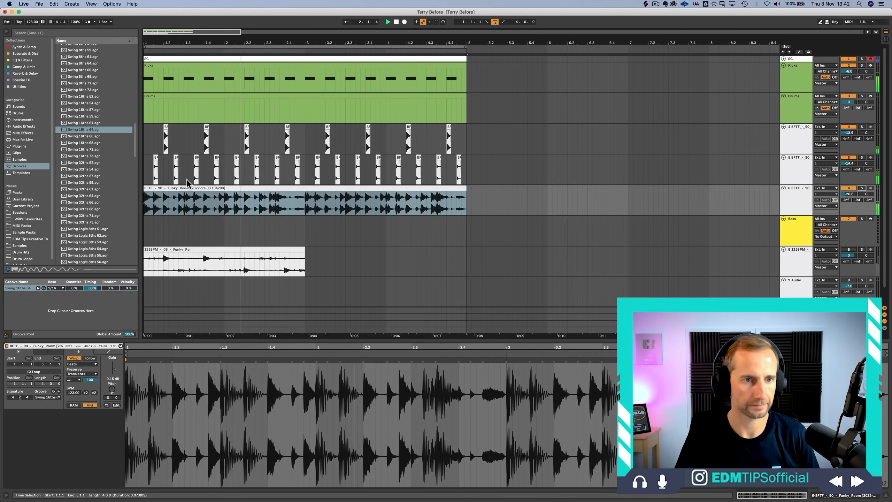
Step: Delete the sixteenth-note hit at 1.2 from the Funky_Room clip and fade out the clip end before the gap
scroll(154, 45, "up", 5)
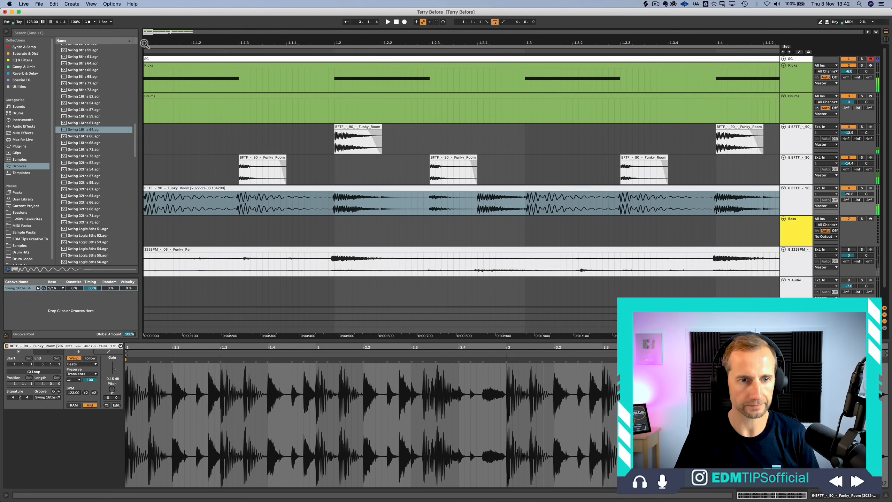
scroll(154, 45, "down", 3)
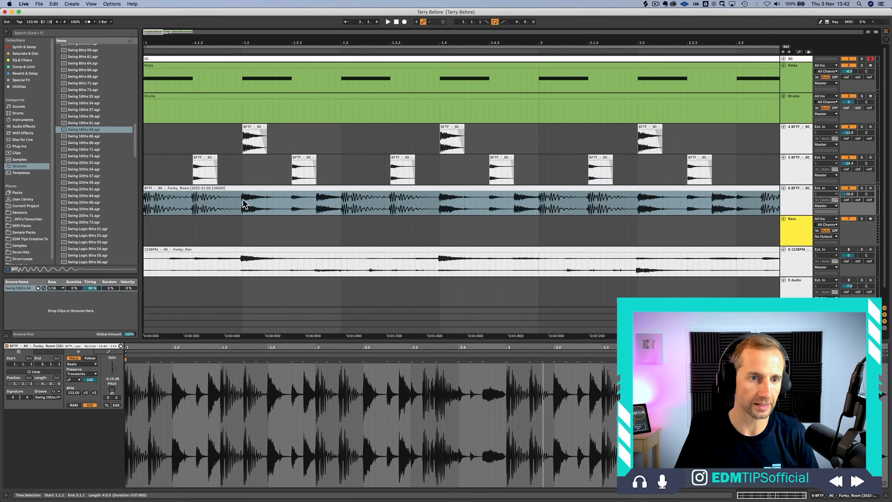
left_click_drag(244, 204, 265, 201)
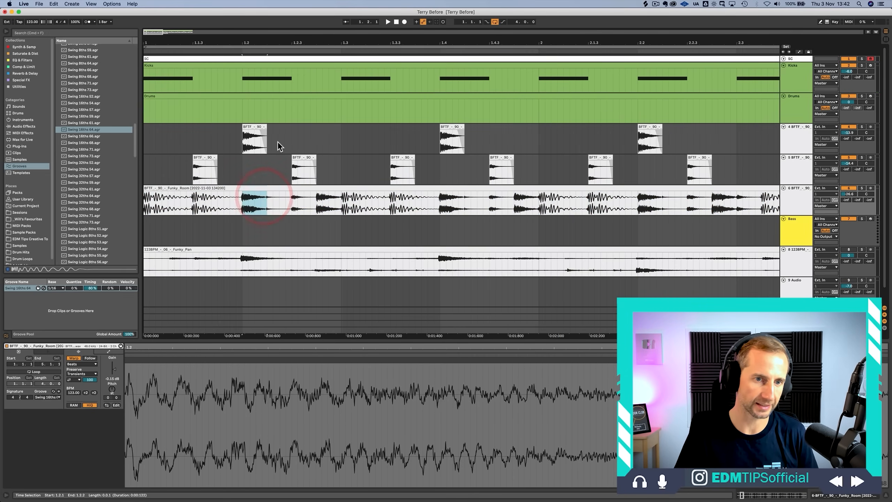
key("Delete")
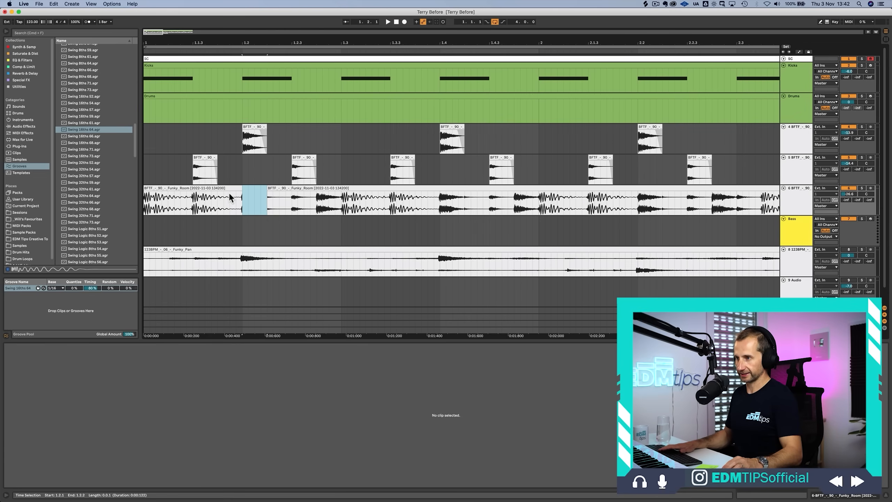
left_click(239, 196)
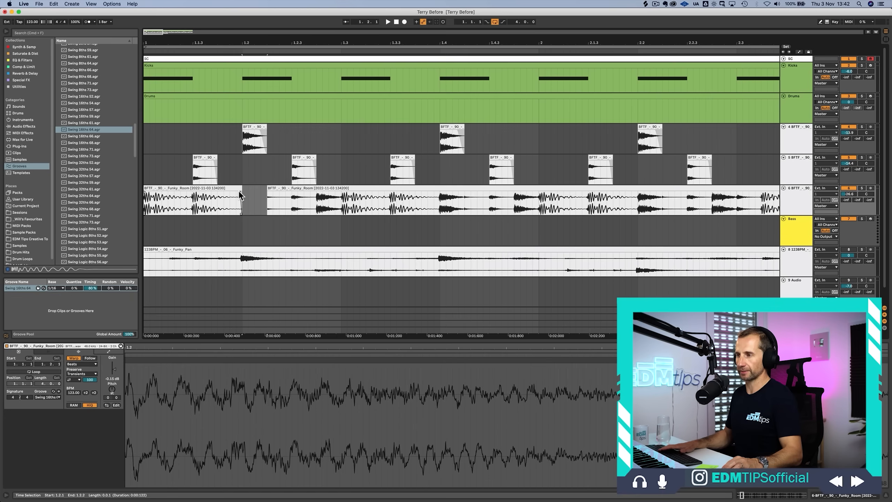
left_click(241, 199)
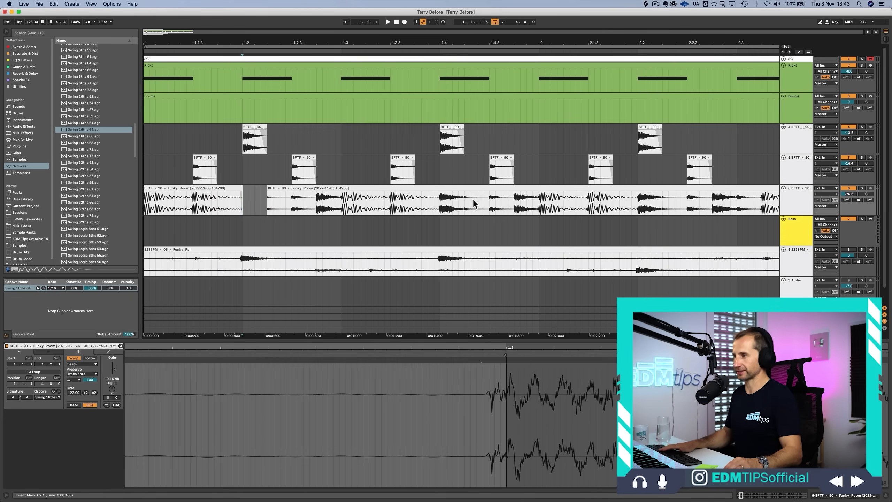
Step: Delete the sixteenth-note hits at 1.4 and 2.2 on track 6 and fade out the clip ends before both gaps
left_click_drag(440, 197, 462, 196)
key("Delete")
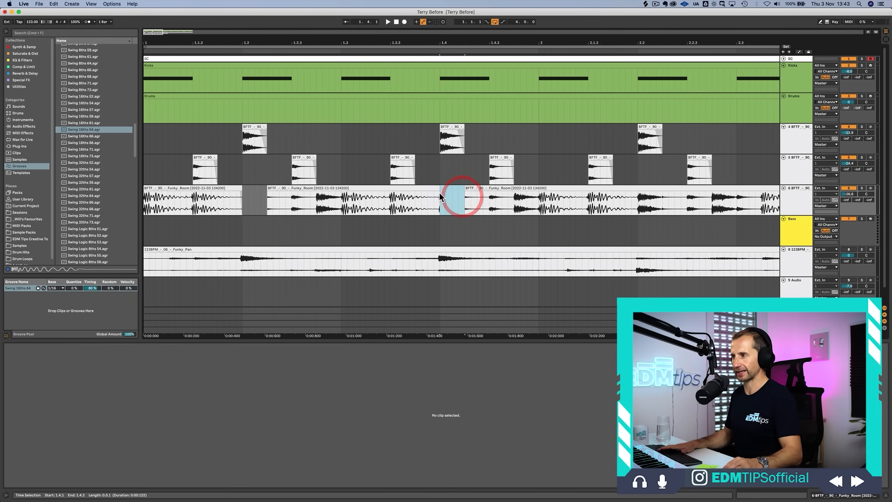
left_click(437, 196)
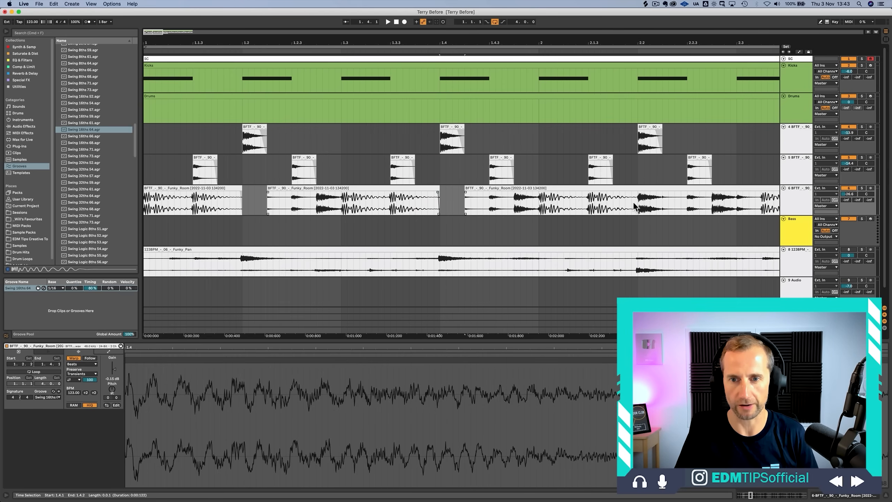
left_click_drag(662, 196, 637, 195)
key("Delete")
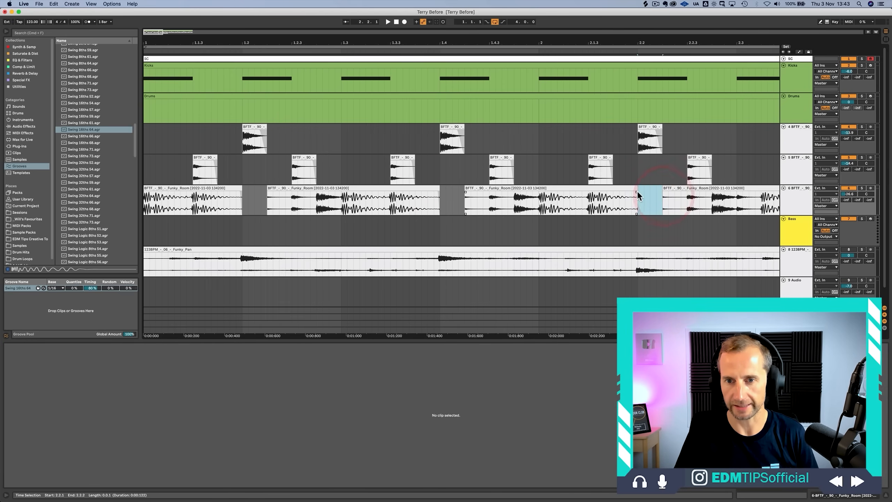
left_click(632, 195)
scroll(667, 208, "right", 10)
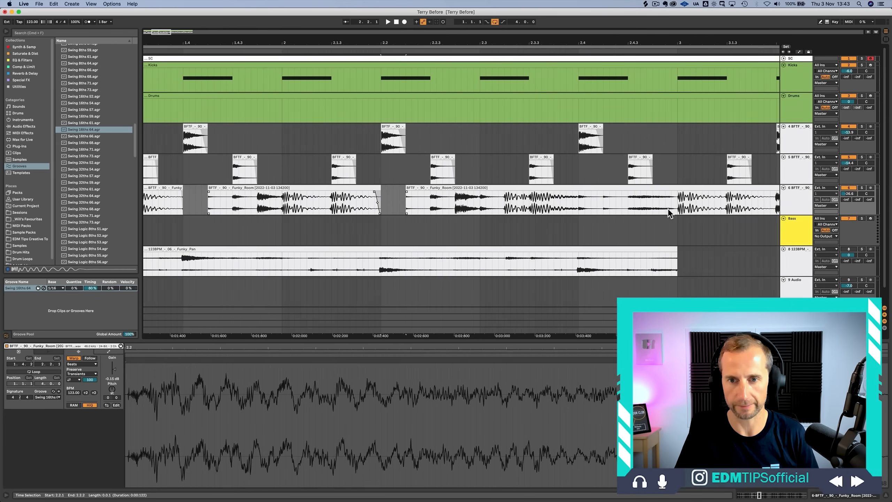
Step: Delete the sixteenth-note slices at 2.4 and 3.2 from the Funky_Room clip on track 6
left_click(671, 205)
left_click_drag(566, 201, 591, 199)
key("Delete")
scroll(594, 202, "right", 8)
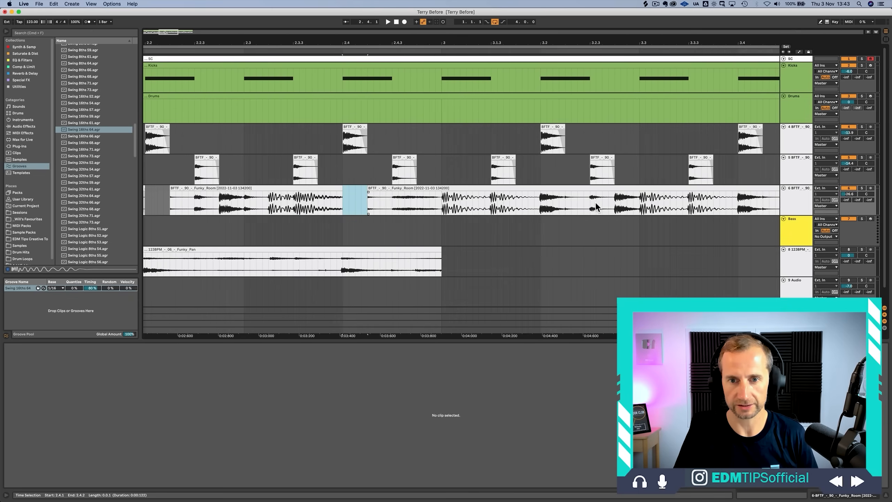
left_click(545, 201)
left_click_drag(545, 201, 563, 200)
key("Delete")
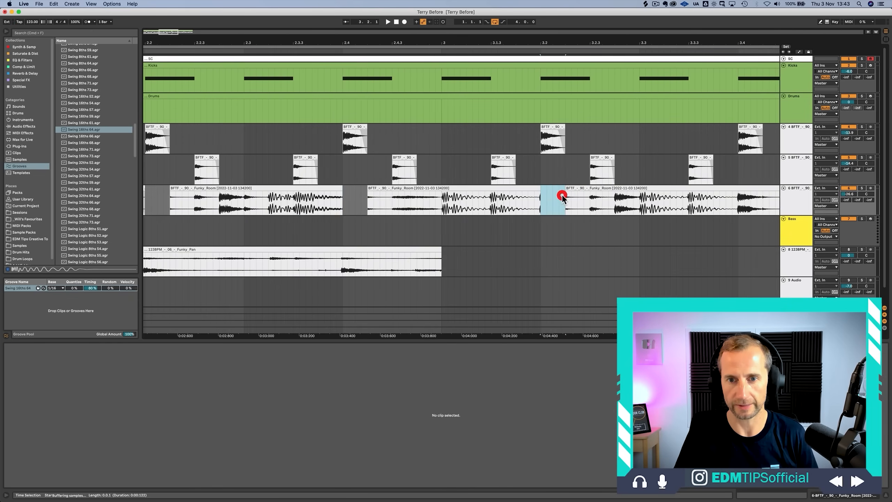
Step: Delete the sixteenth-note slices at 3.4, 4.2 and 4.4 from the Funky_Room clip on track 6
scroll(566, 201, "right", 8)
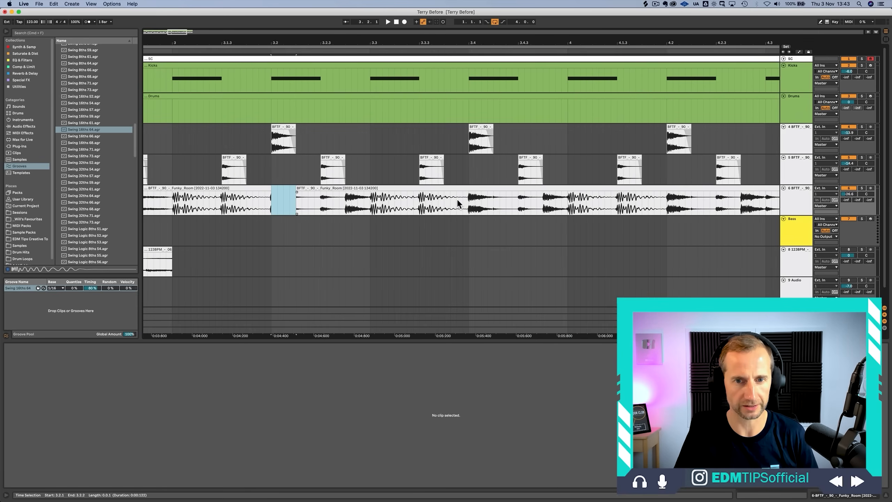
left_click_drag(468, 198, 494, 196)
key("Delete")
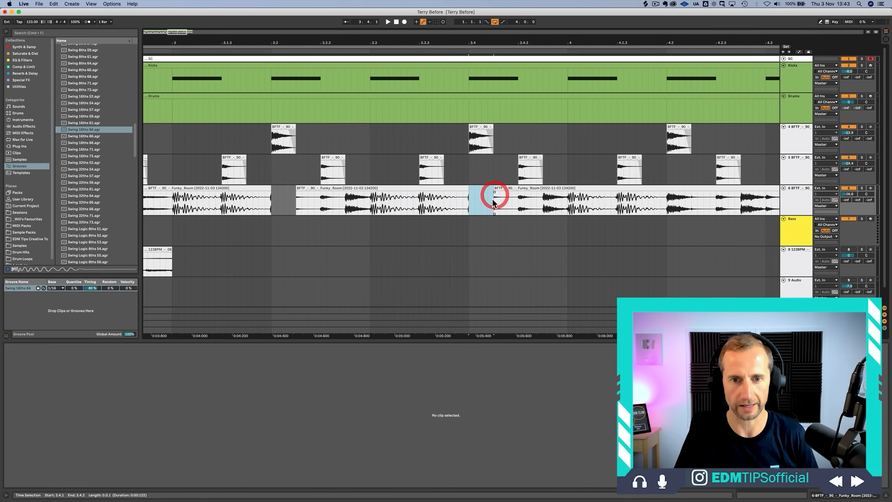
scroll(494, 201, "right", 5)
scroll(498, 204, "right", 3)
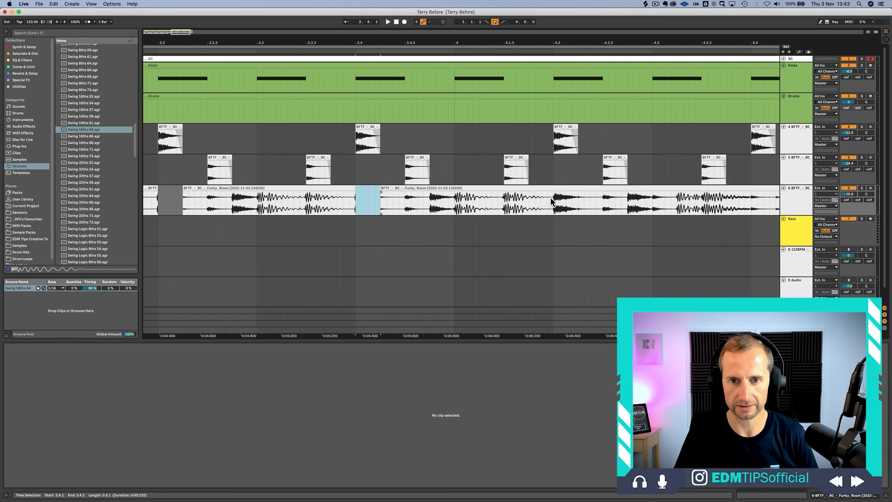
left_click_drag(551, 201, 577, 199)
key("Delete")
scroll(579, 201, "right", 8)
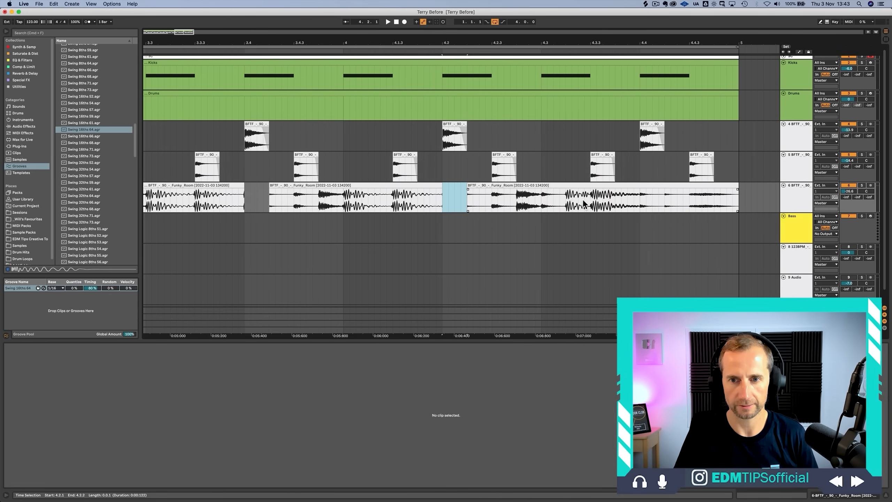
left_click_drag(638, 195, 661, 195)
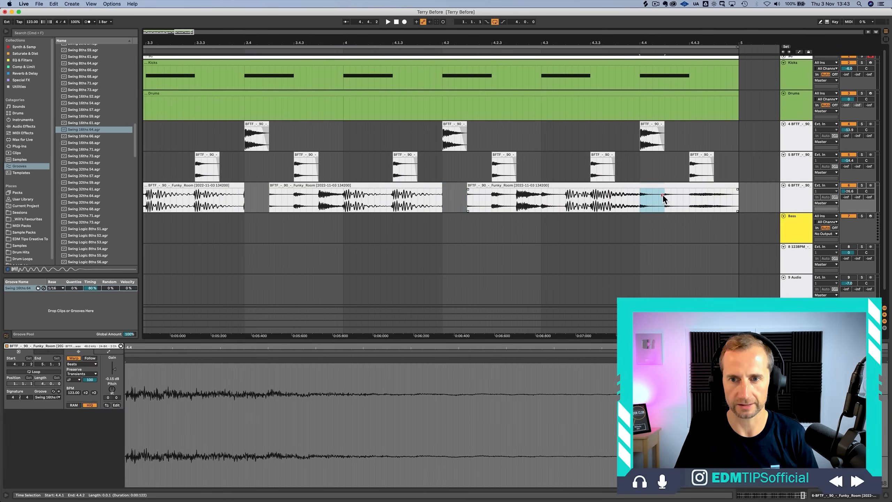
key("Delete")
Step: Play back the edited drum groove from the start with all four bars in view
left_click(394, 22)
key("space")
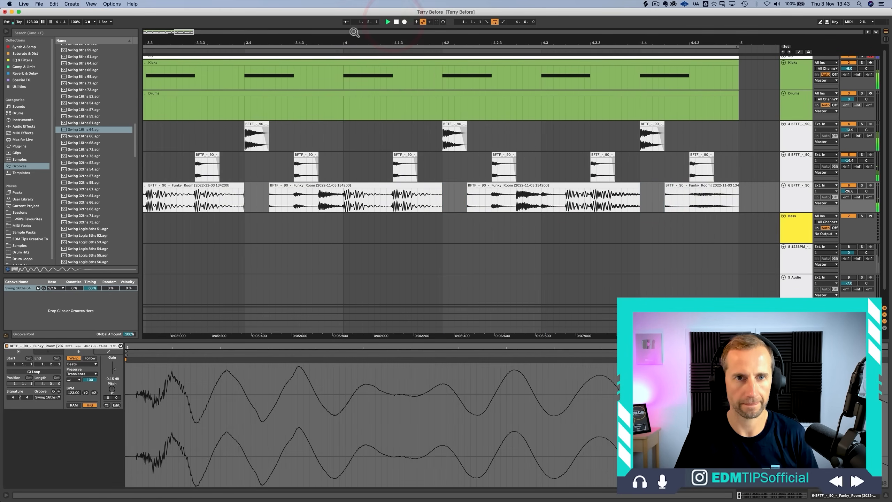
left_click_drag(456, 43, 456, 17)
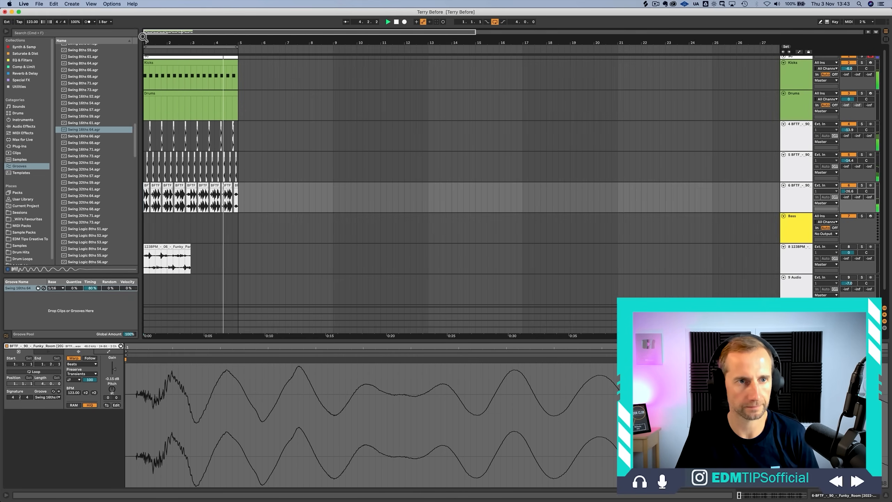
double_click(145, 42)
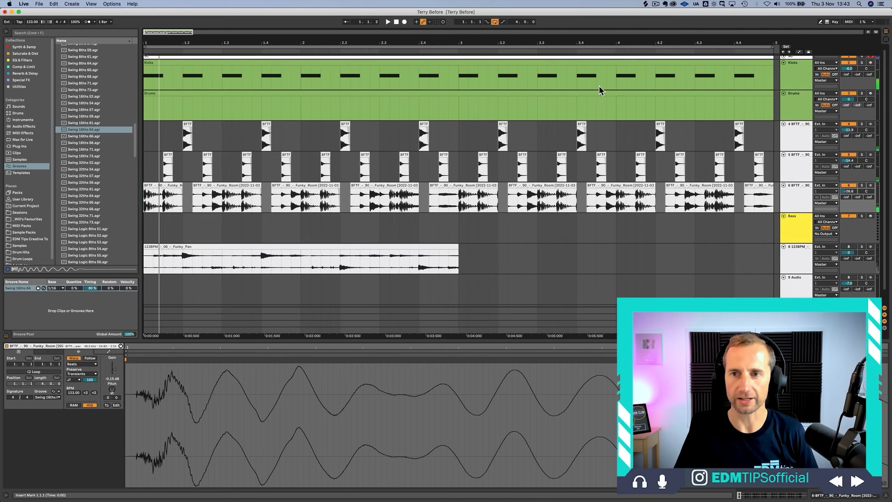
Step: Show the Kicks track's drum rack, solo Funky_Room track 6, and select the four-bar Kicks clip
left_click(794, 81)
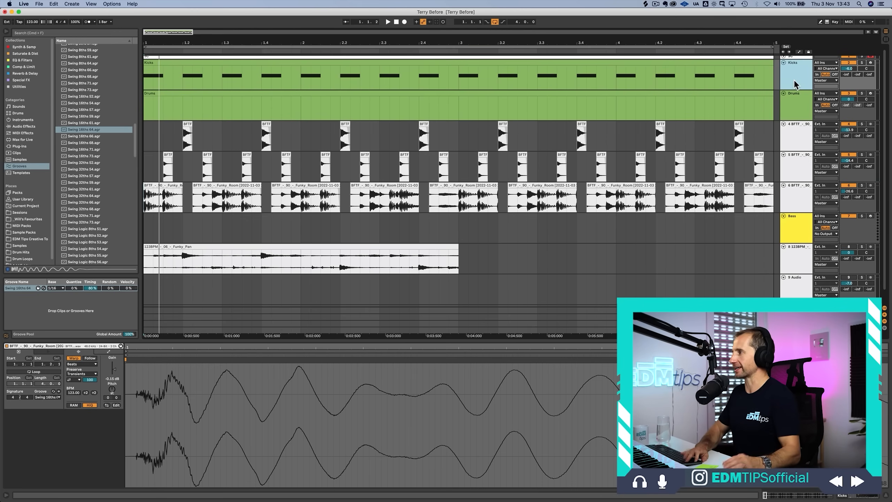
key("shift+Tab")
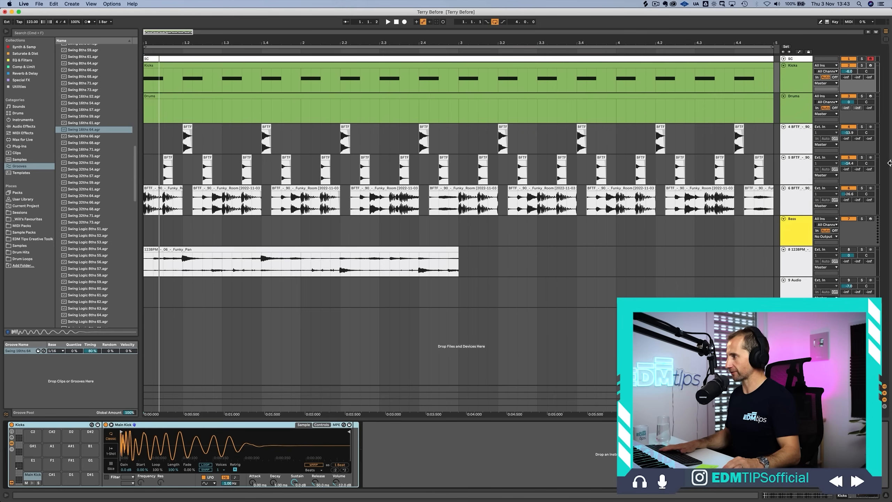
left_click(800, 197)
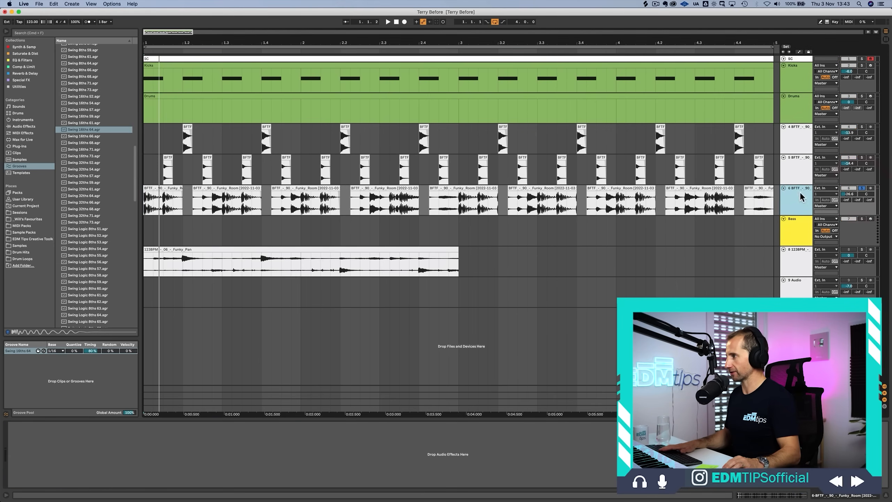
left_click(797, 142)
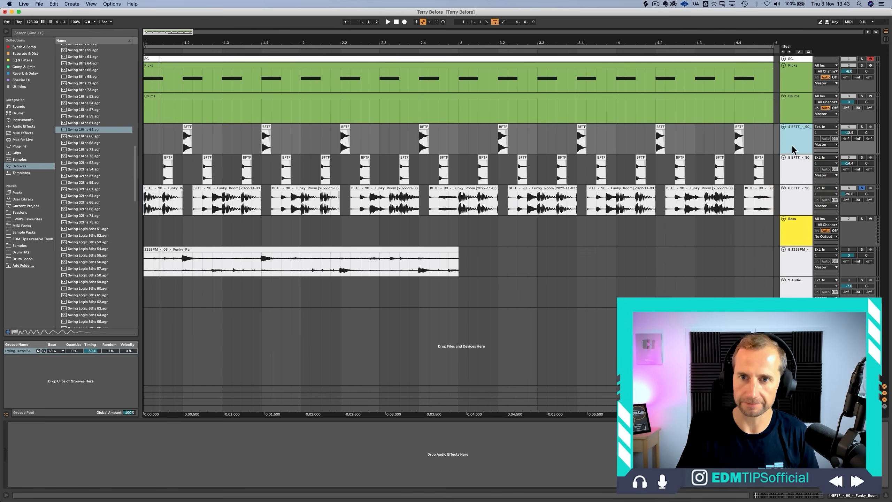
left_click(197, 72)
left_click(196, 72)
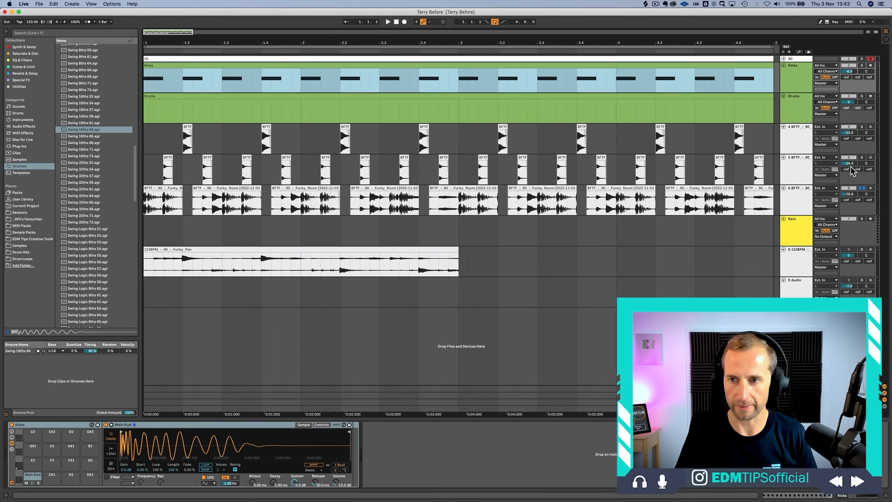
Step: Audition the opening hits of the soloed Funky_Room track 6 from 1.1.1
left_click(861, 188)
key("space")
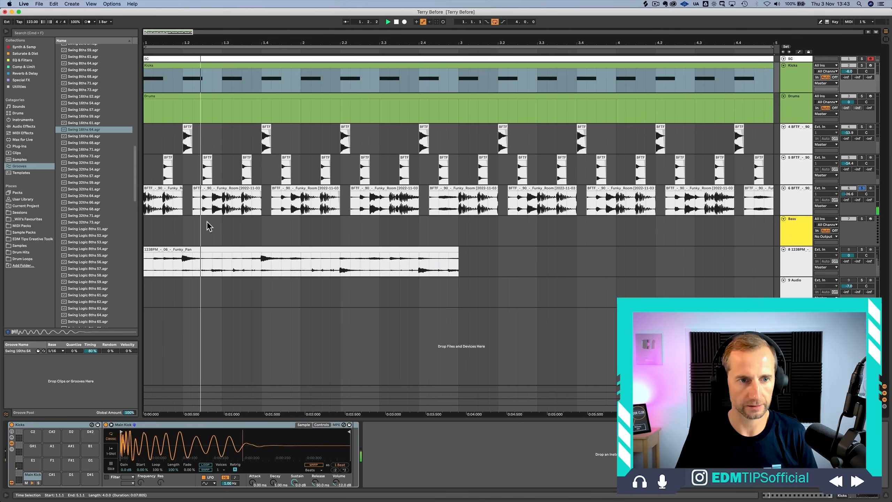
left_click_drag(160, 203, 144, 202)
key("space")
key("space")
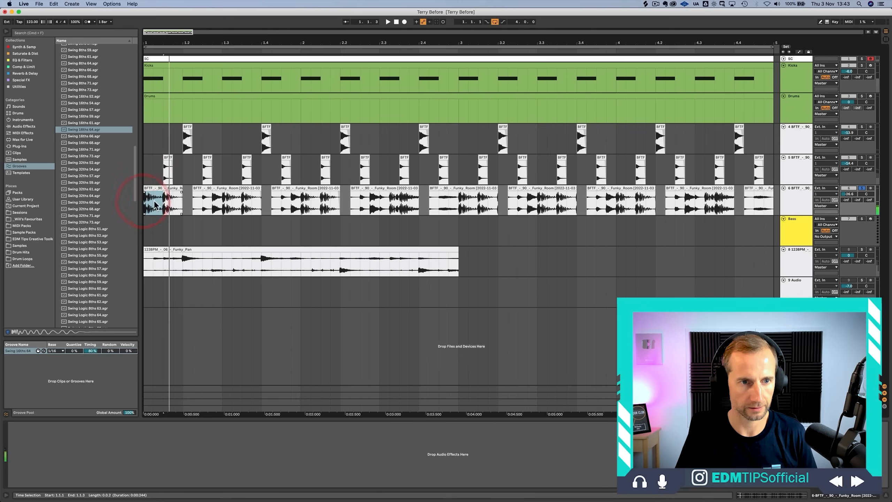
Step: Split off the track 6 kick hit between 1.1.3 and 1.2.1 and load it onto the Kicks rack's C#1 pad
left_click(164, 204)
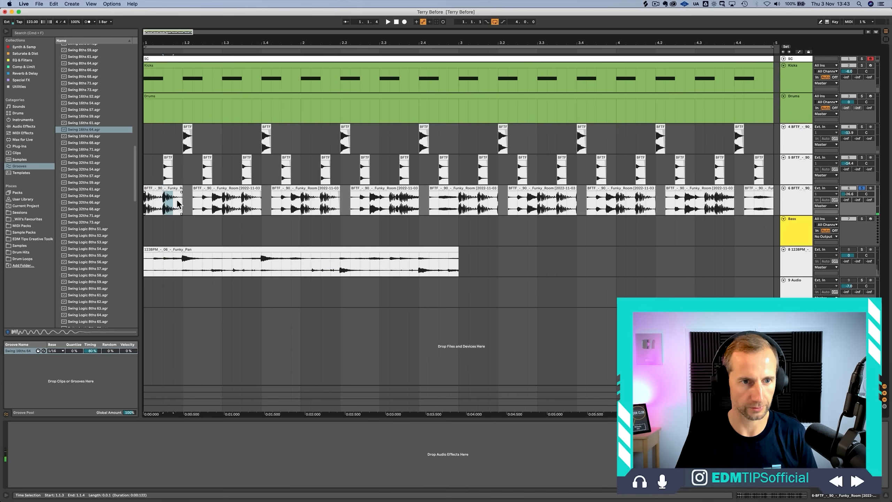
key("space")
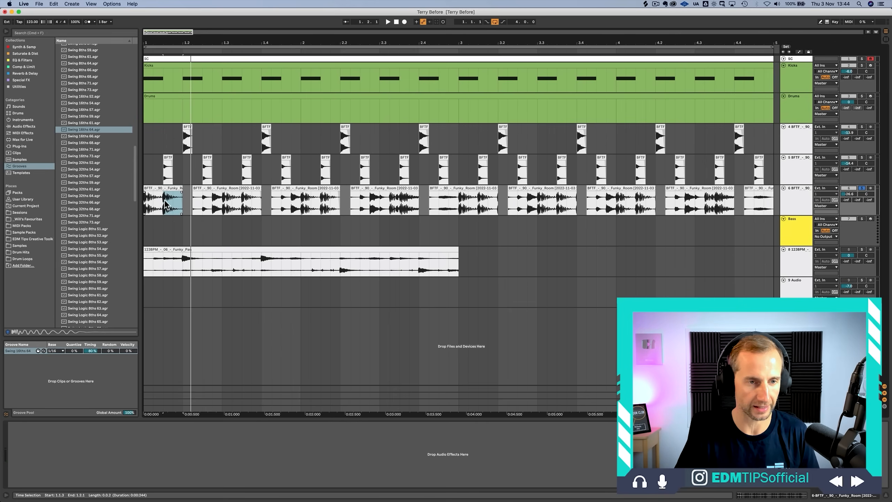
key("super+e")
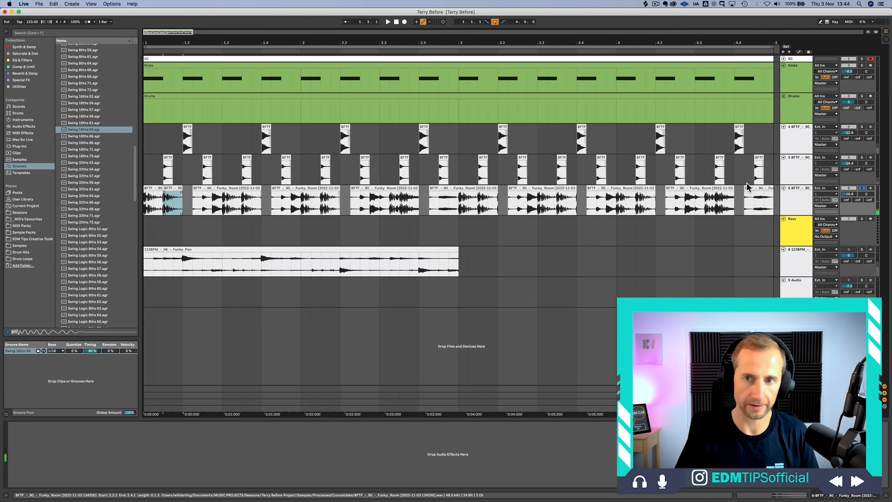
left_click(796, 72)
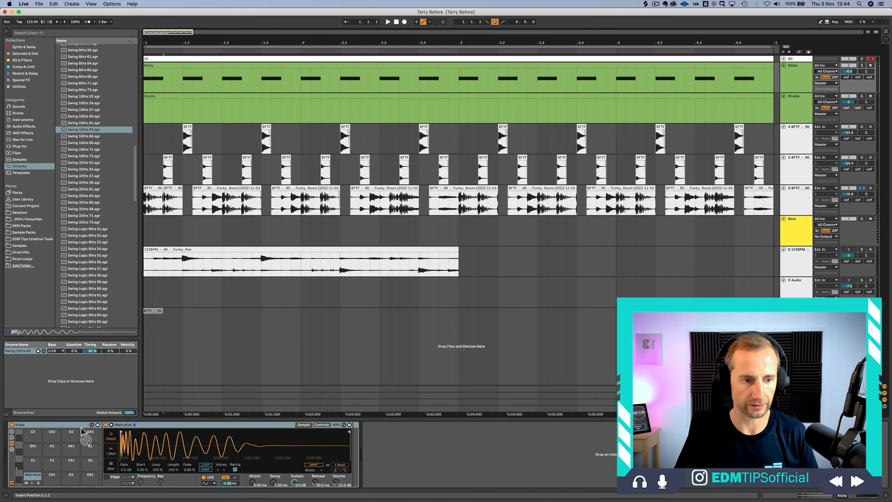
left_click(33, 483)
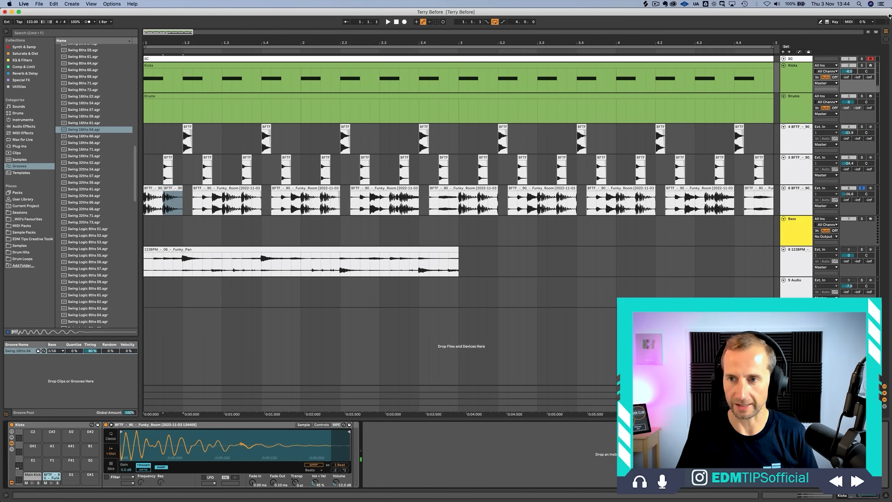
Step: Unsolo track 6 and audition the Main Kick pad against the Funky_Room kick on C#1
left_click(861, 189)
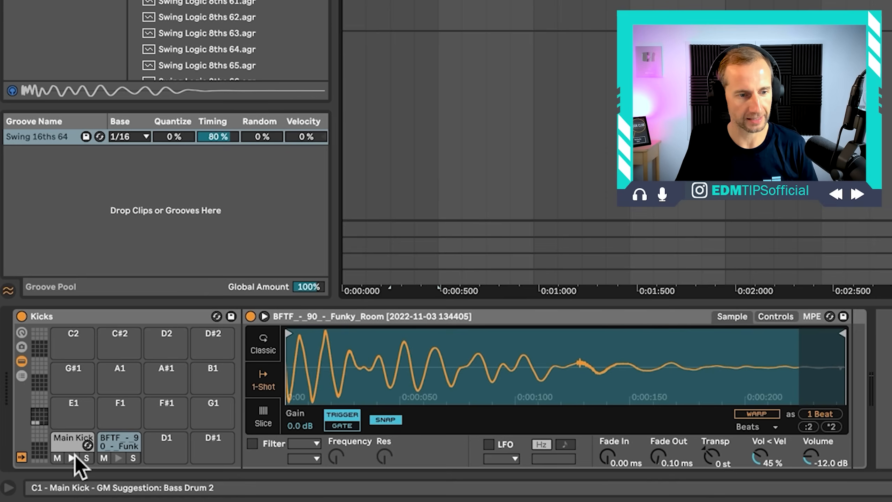
left_click(32, 482)
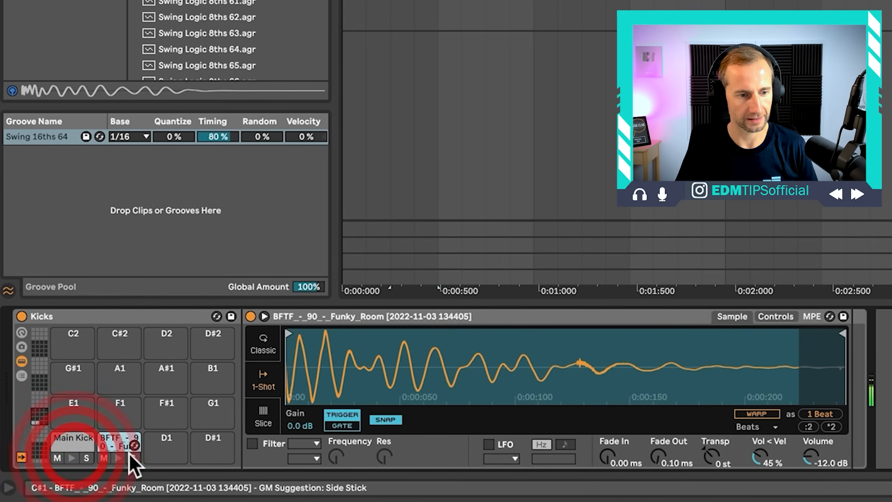
left_click(119, 456)
left_click(120, 456)
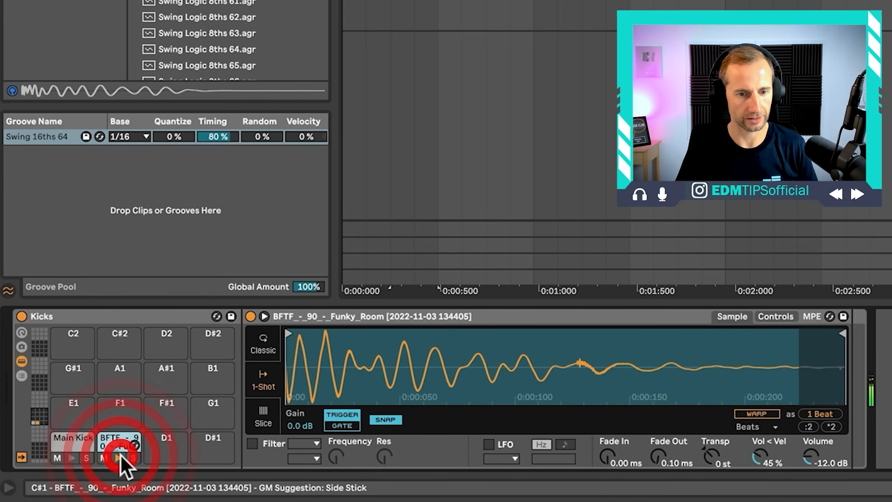
left_click(120, 456)
left_click(120, 456)
left_click(119, 456)
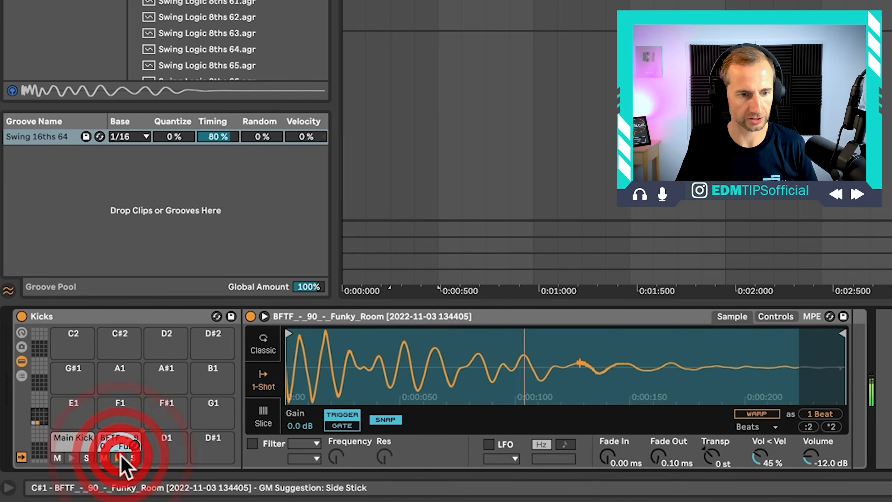
Step: Switch the C#1 Funky_Room kick to Classic mode with Sustain at -inf dB and Release at 3.36 s
left_click(263, 346)
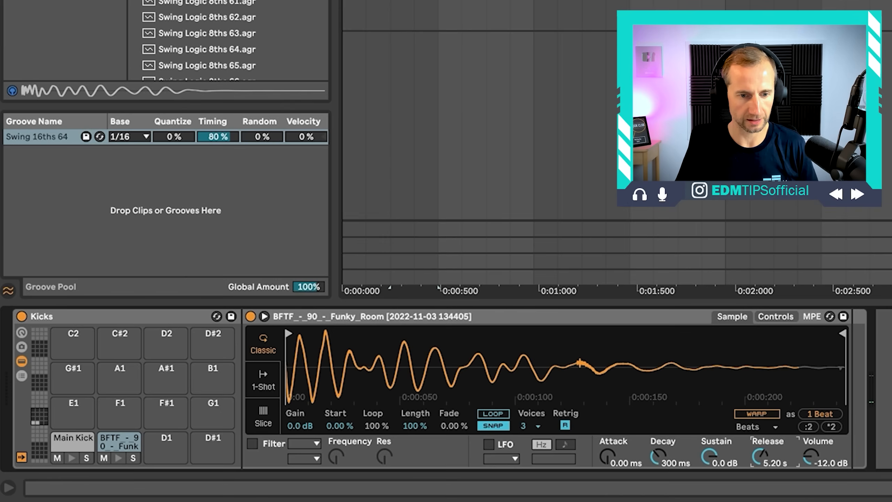
left_click_drag(761, 455, 762, 462)
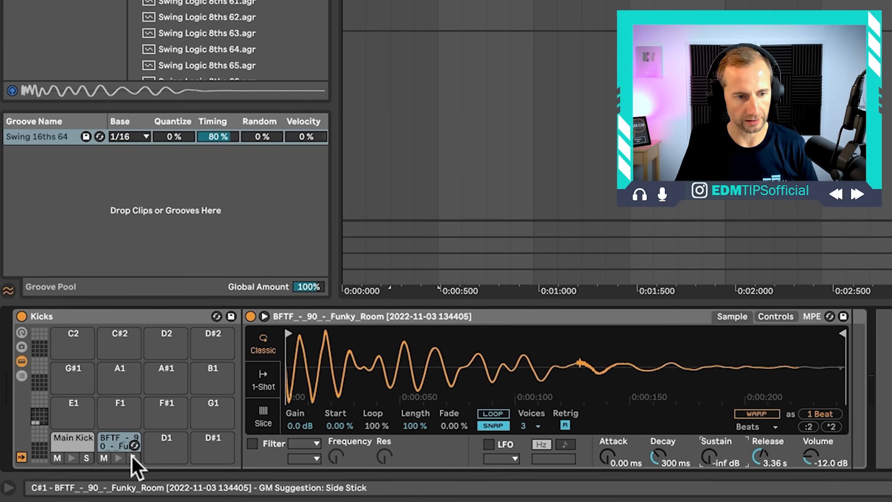
left_click(118, 458)
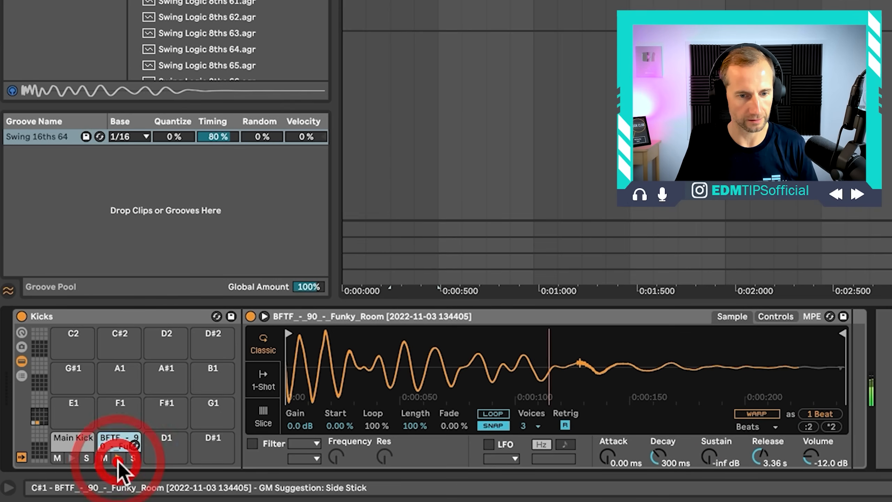
Step: Set the Funky_Room kick's Decay to 2.59 s and Attack to 3.10 ms, auditioning the pad after each change
left_click_drag(658, 457, 658, 447)
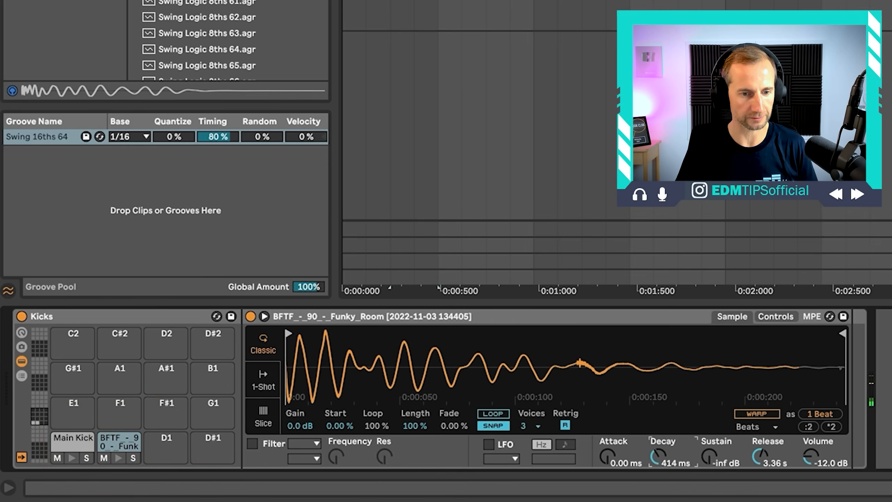
left_click(116, 458)
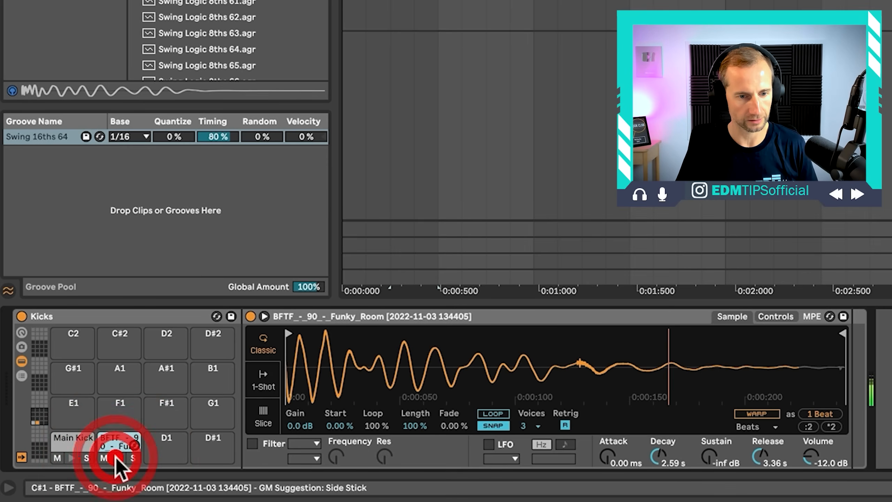
left_click_drag(617, 480, 617, 476)
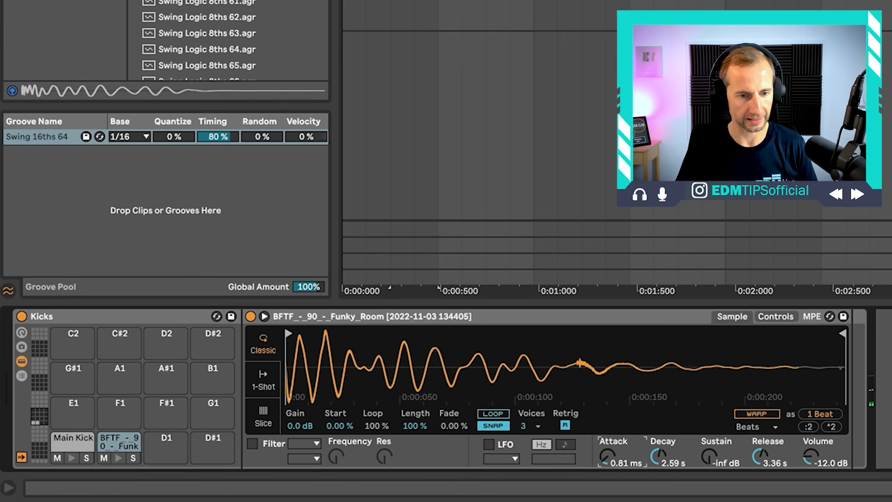
left_click(116, 453)
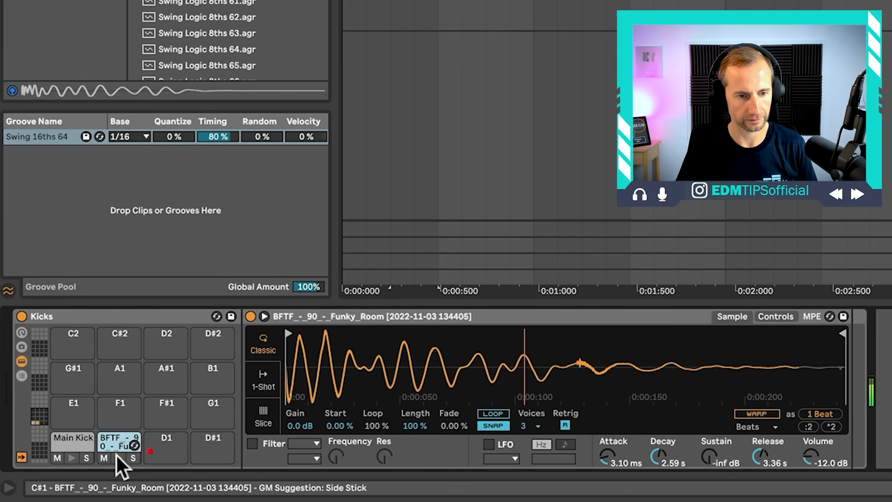
Step: Enable the Funky_Room kick's low-pass filter, set its Frequency to 1.06 kHz and audition the pad
left_click(255, 441)
left_click_drag(337, 458, 336, 485)
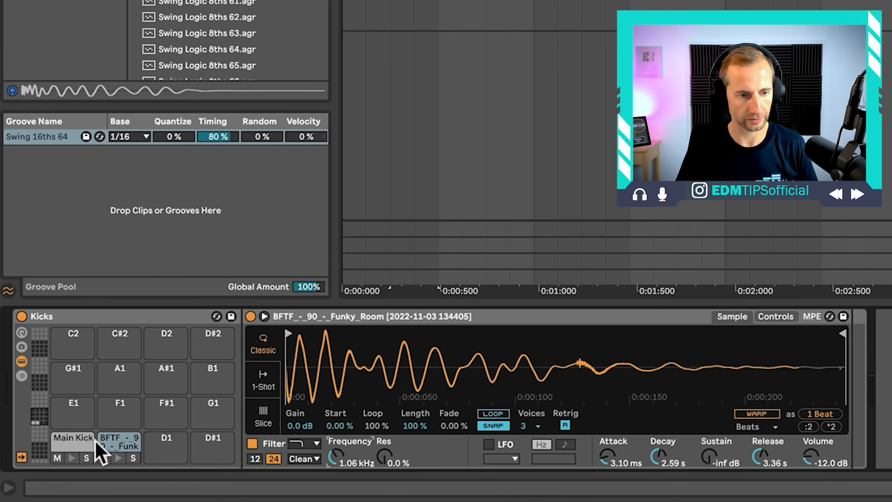
left_click(117, 455)
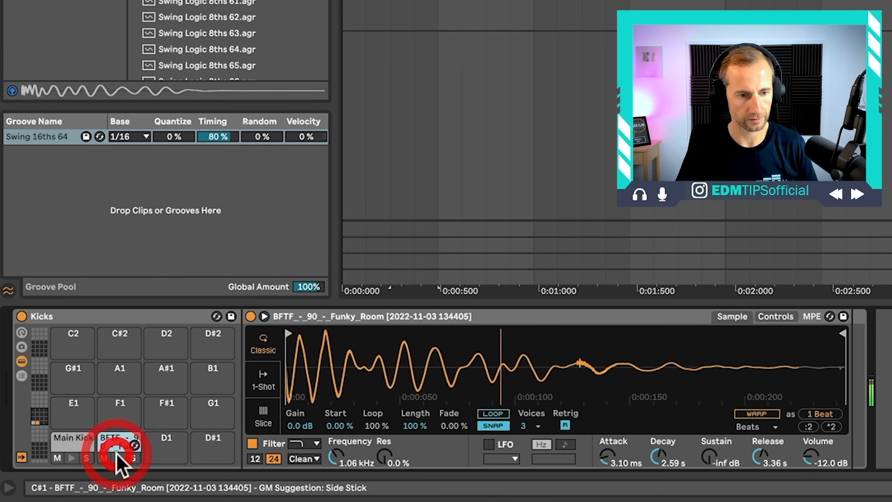
Step: Audition the Main Kick, enable its low-pass filter, lower the filter Frequency and audition the pad again
left_click(78, 435)
left_click(71, 453)
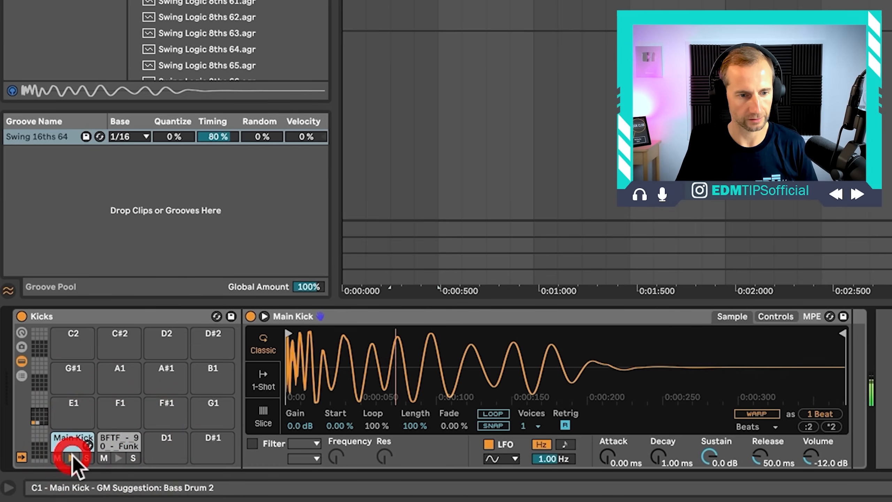
left_click(253, 445)
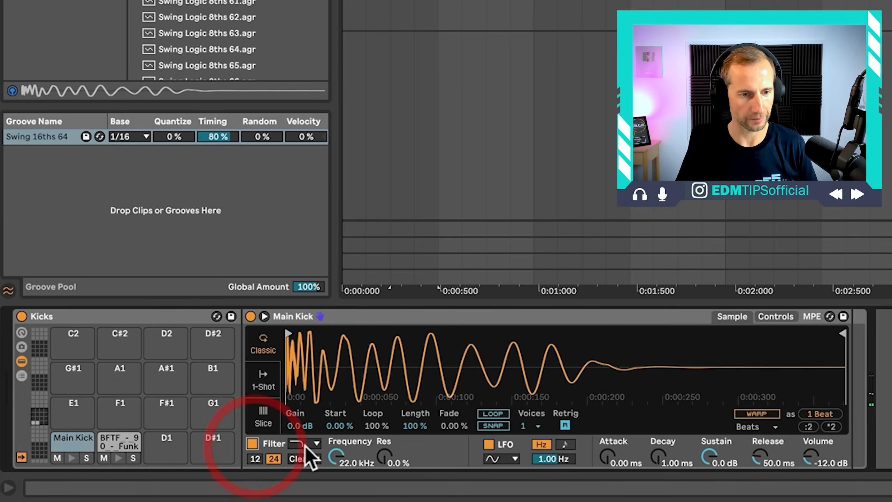
left_click(74, 457)
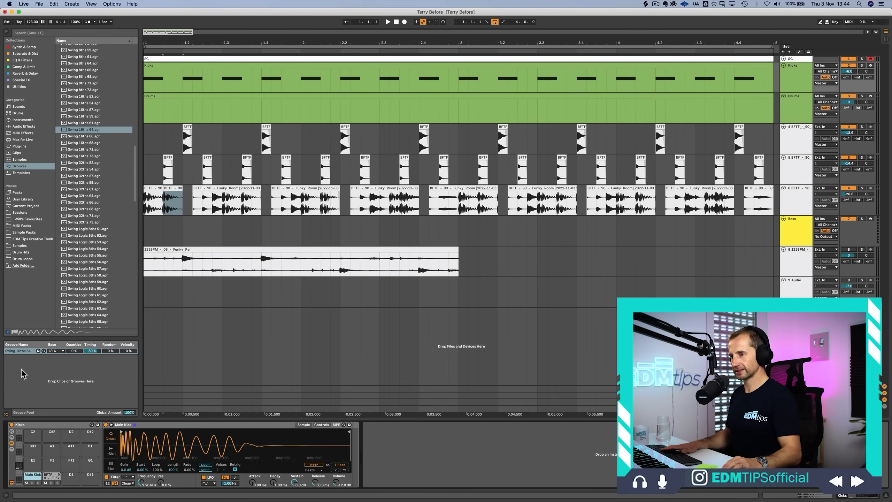
Step: Apply the Swing 16ths 64 groove to the Kicks clip and add Funky_Room kick notes at 1.1.3, 1.2.4 and 1.4.3
left_click_drag(21, 351, 207, 64)
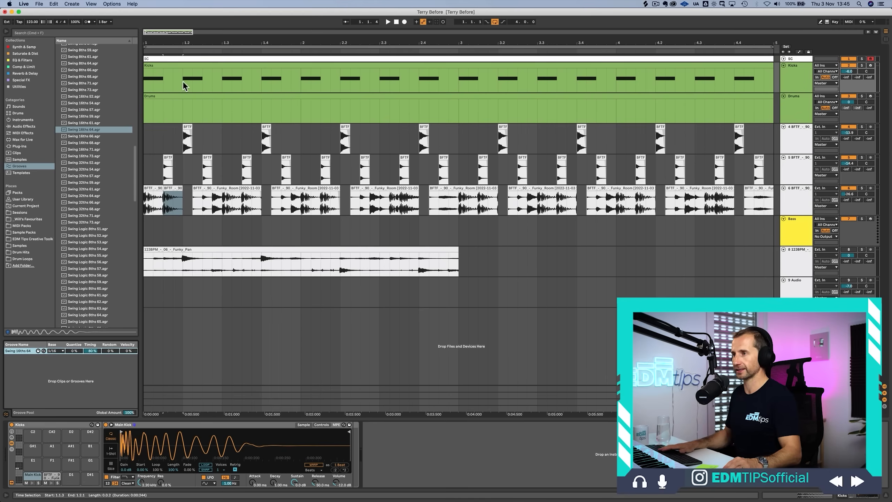
double_click(182, 66)
key("space")
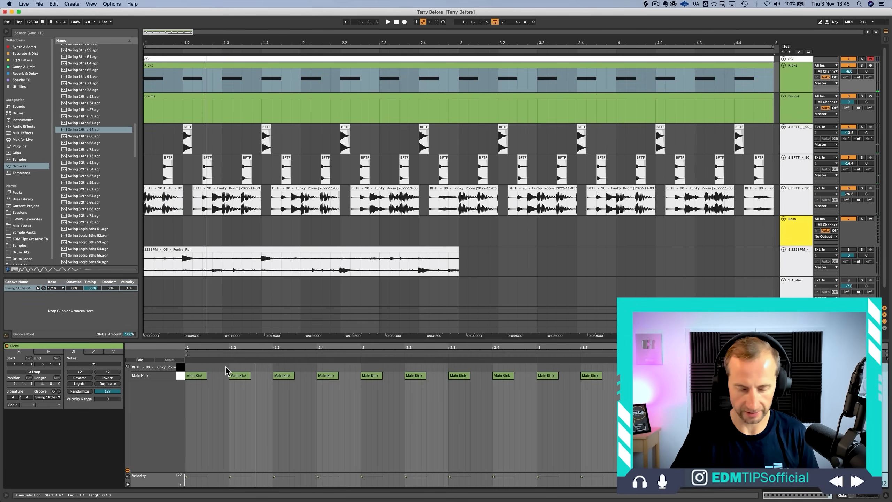
double_click(212, 367)
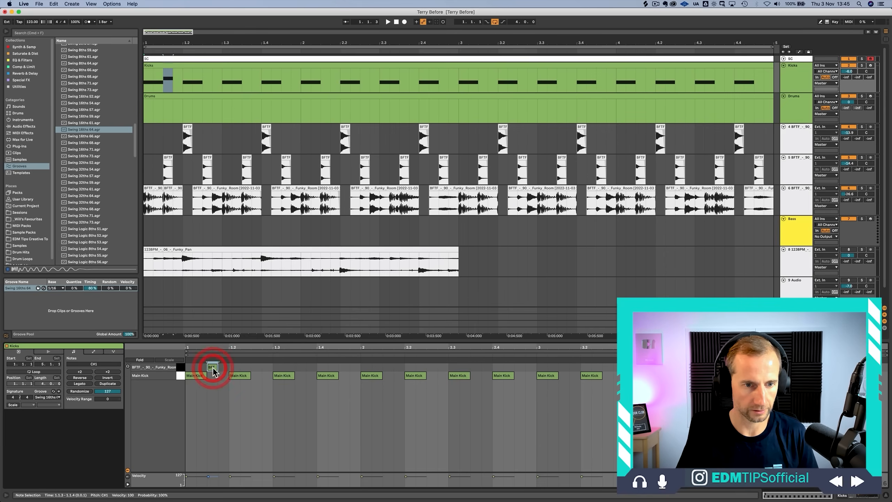
double_click(267, 367)
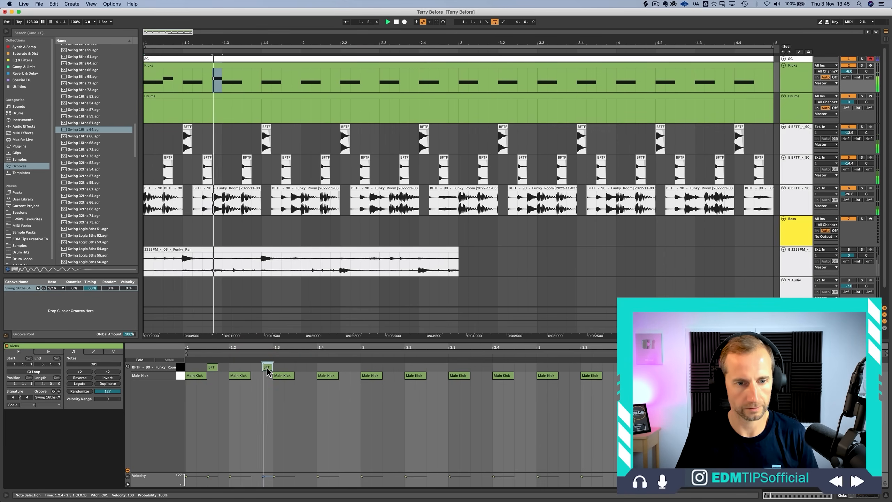
double_click(343, 368)
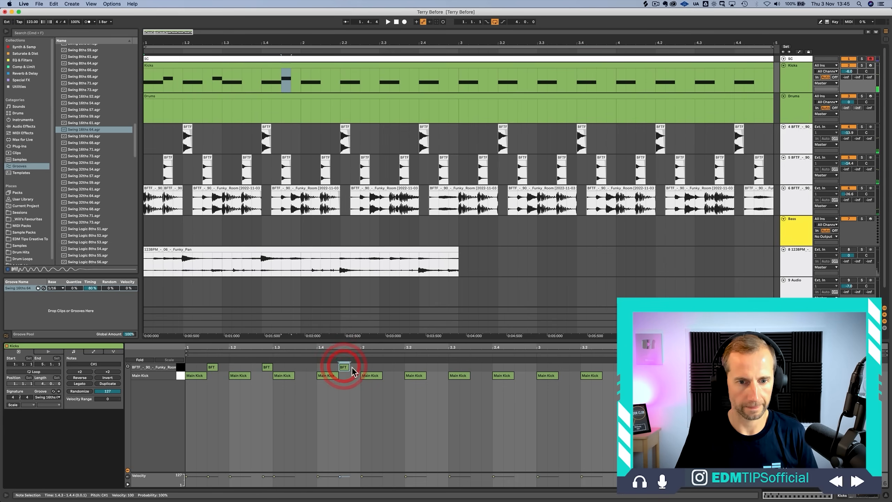
Step: Duplicate the first bar's Funky_Room kick notes three times to fill all four bars and play the pattern
left_click_drag(358, 368, 189, 368)
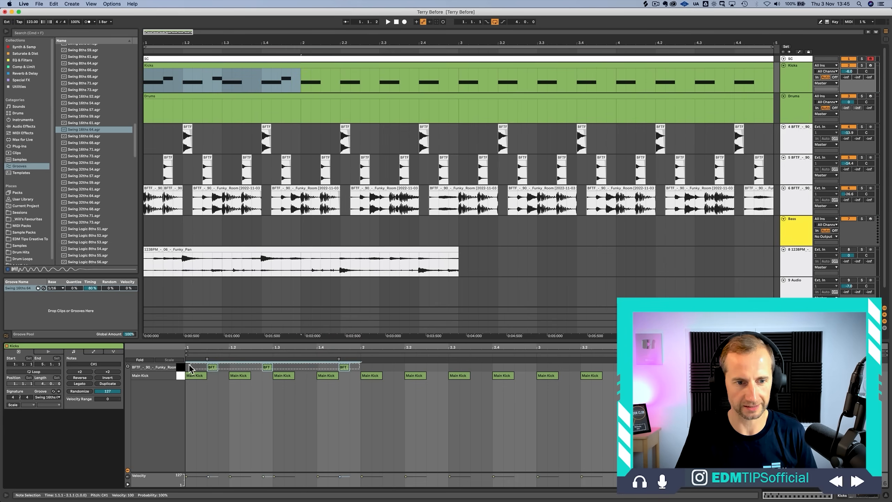
key("super+d")
key("super+d")
key("super+d")
key("space")
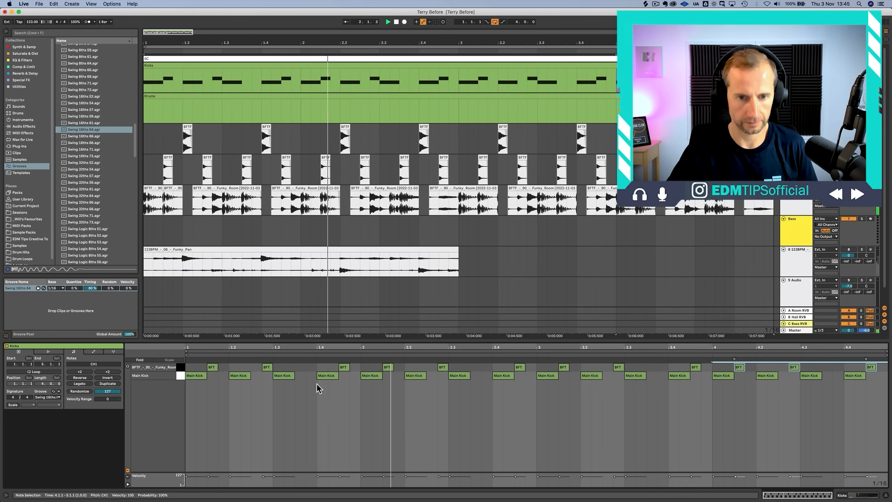
Step: Show the Kicks rack's chain list and set the Funky_Room chain's volume to -2 dB, muting and unmuting the chain to compare
key("shift+Tab")
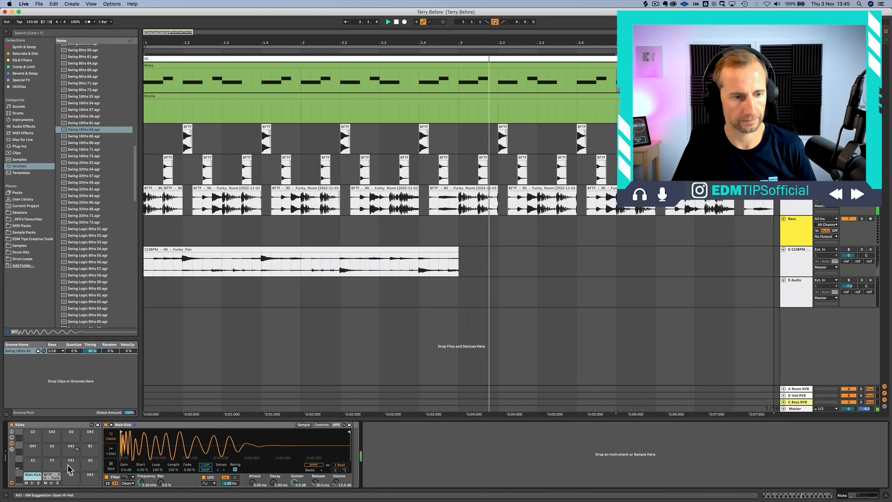
left_click(12, 449)
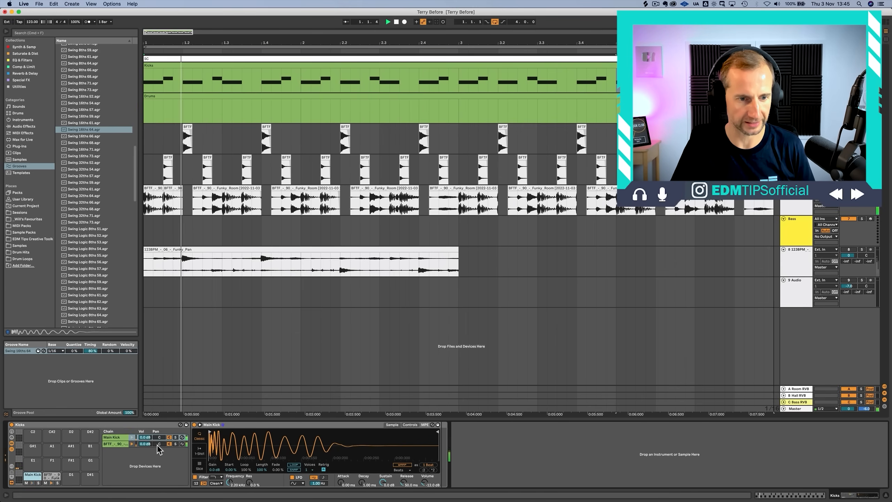
left_click(169, 443)
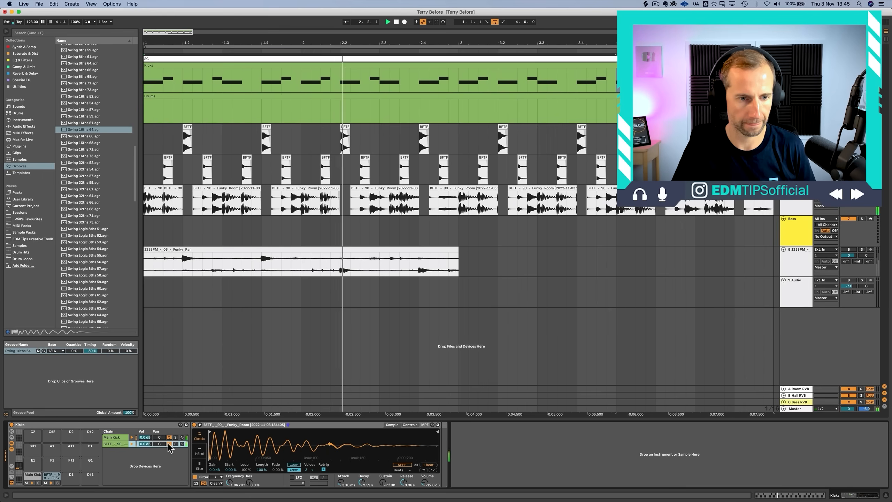
left_click(144, 443)
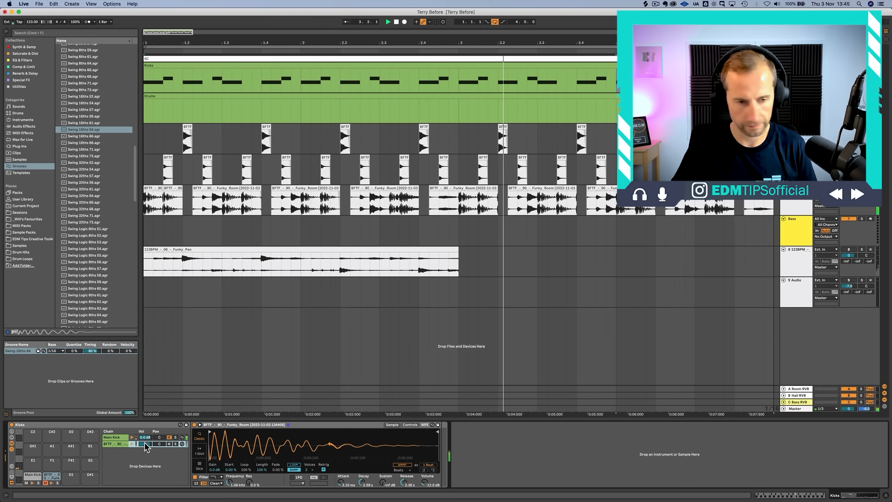
type("-2")
key("Return")
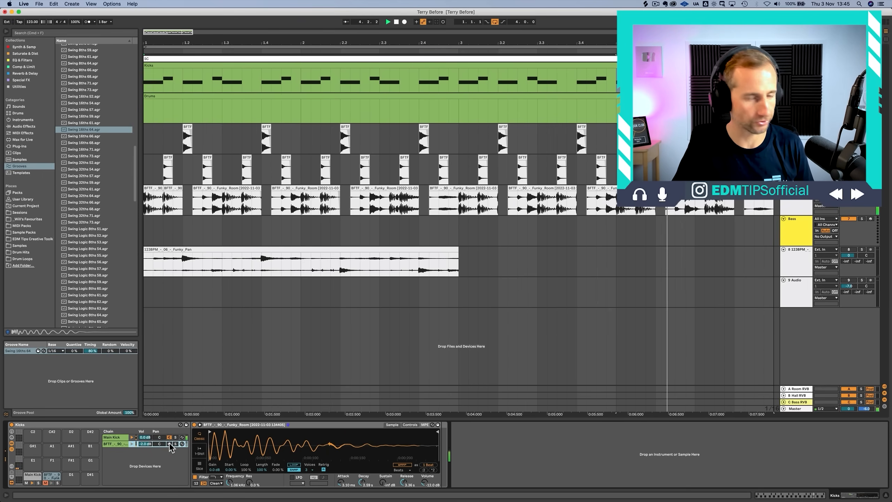
left_click(169, 443)
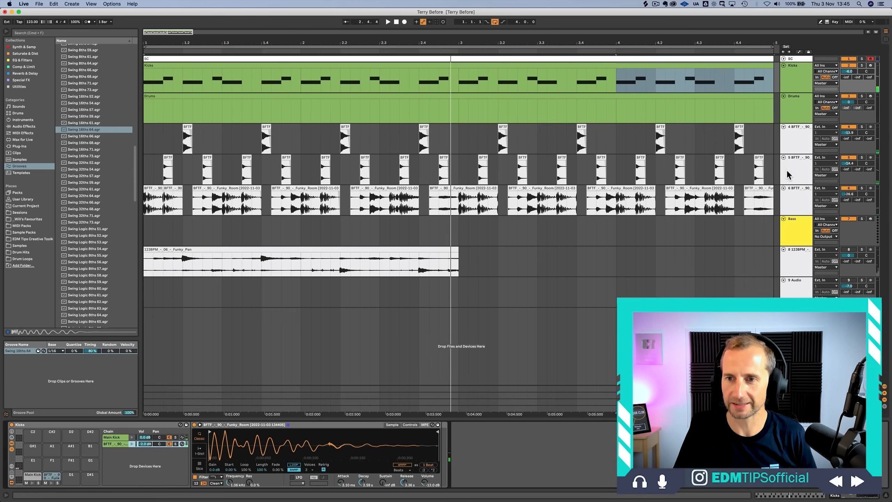
Step: Delete the empty Drums track
left_click(784, 150)
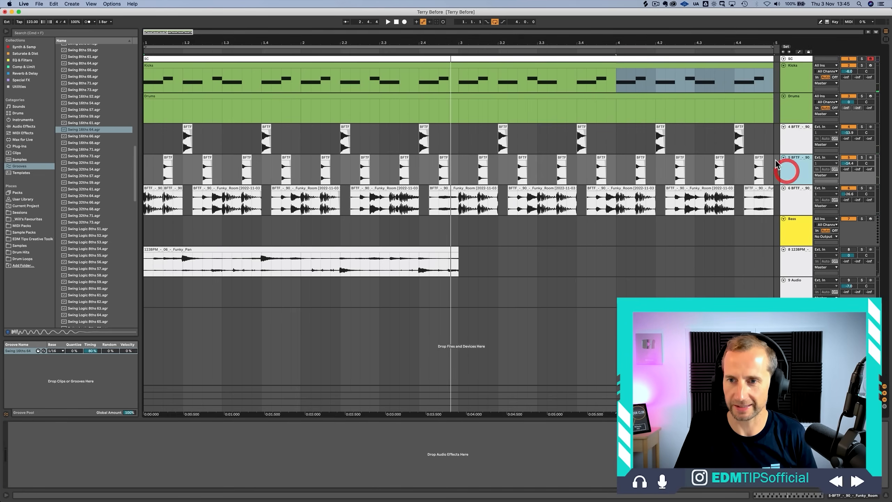
left_click(794, 198)
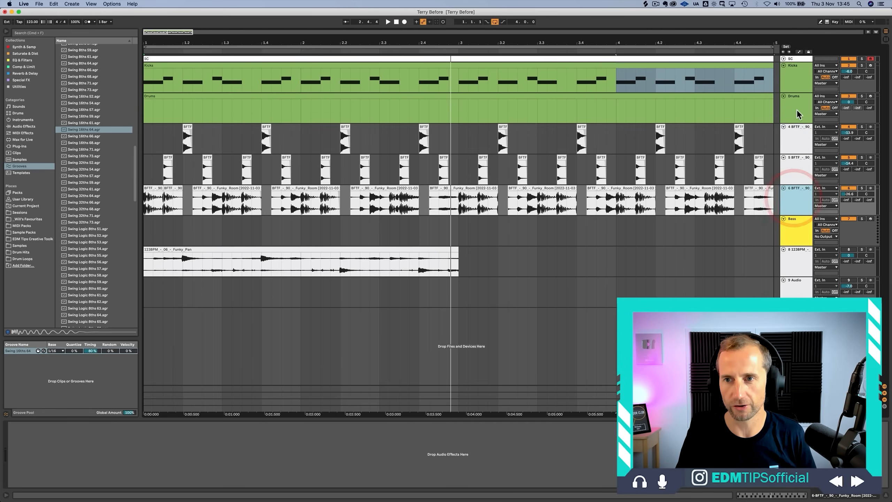
left_click(795, 82, "shift")
left_click(788, 112)
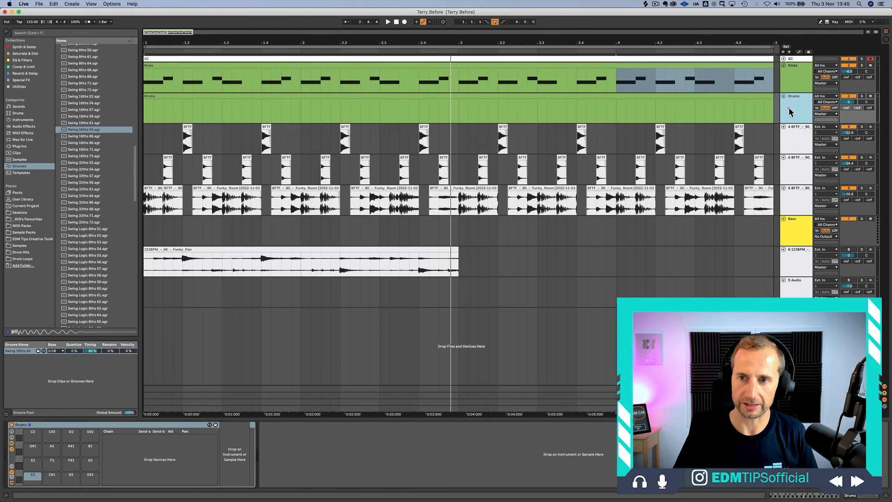
key("Delete")
Step: Try a bright green track colour on the three BFTF Funky_Room tracks below Kicks
left_click(789, 79)
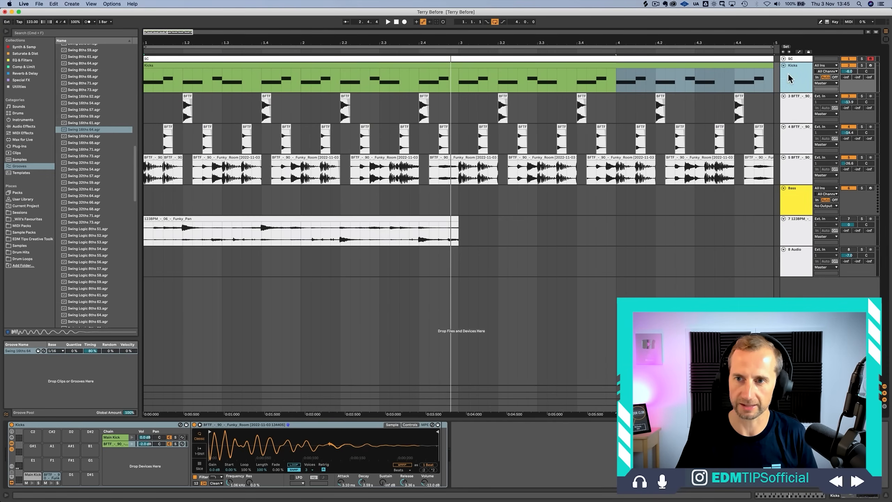
left_click(802, 109)
left_click(793, 172, "shift")
right_click(792, 170)
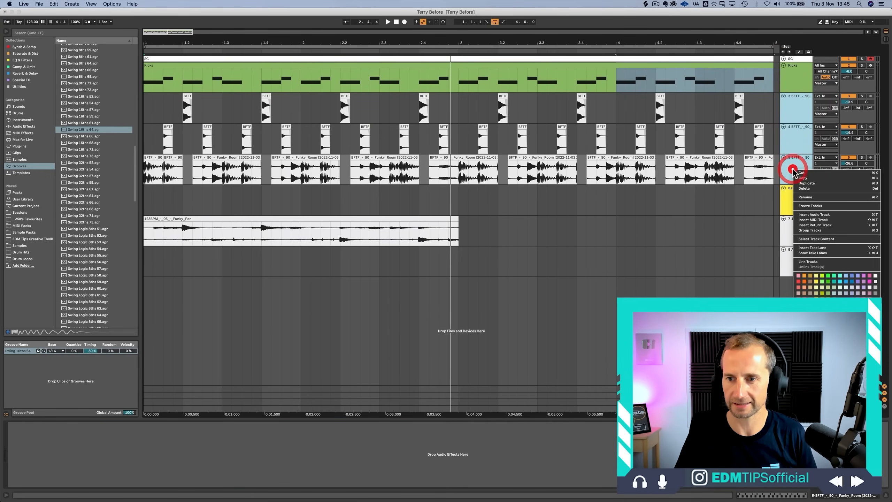
left_click(826, 280)
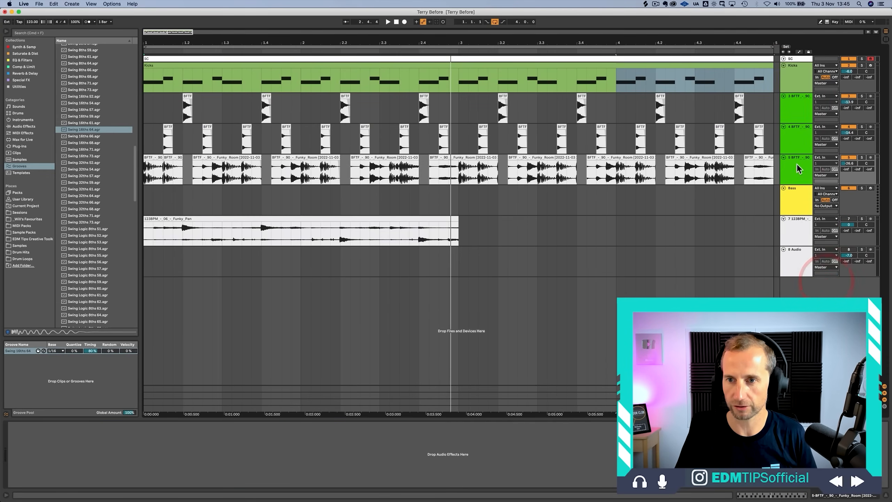
Step: Recolour the three BFTF tracks in the muted green of the Kicks track and assign that track colour to their clips
left_click(795, 107, "shift")
right_click(795, 107)
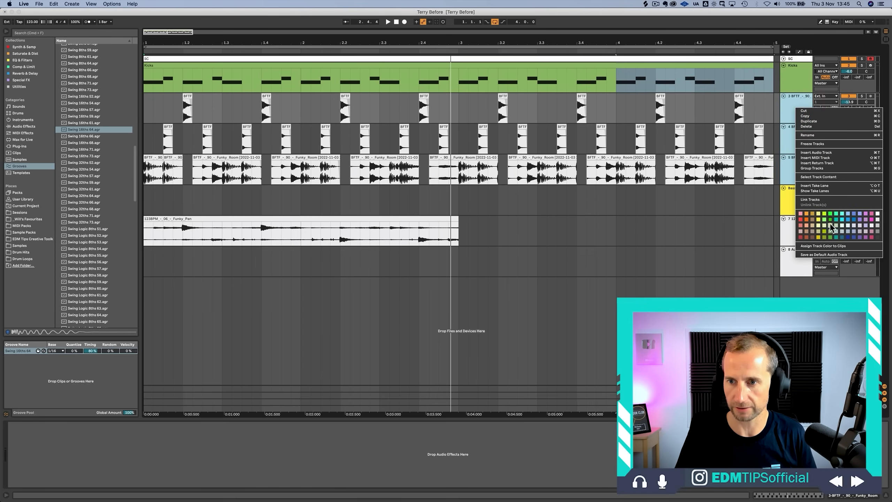
left_click(830, 232)
right_click(795, 104)
left_click(816, 244)
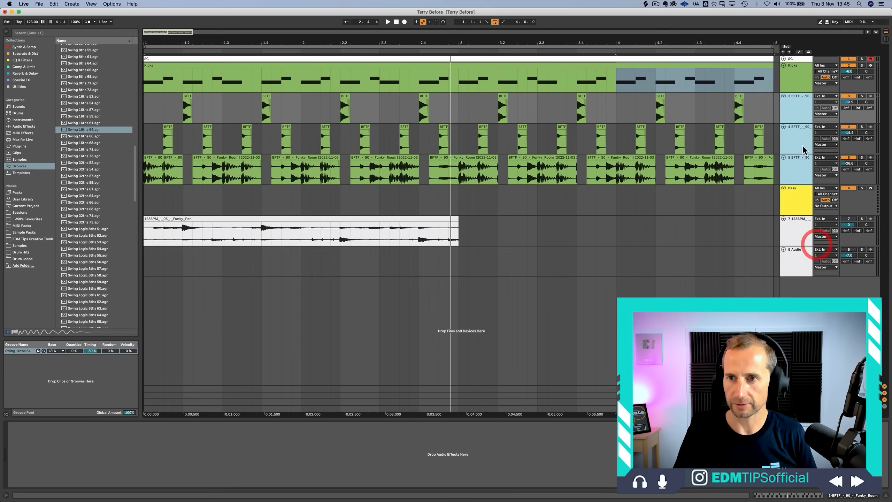
Step: Rename the three BFTF tracks below Kicks for their contents: the snare, Hat and Funky Break
left_click(801, 112)
double_click(795, 107)
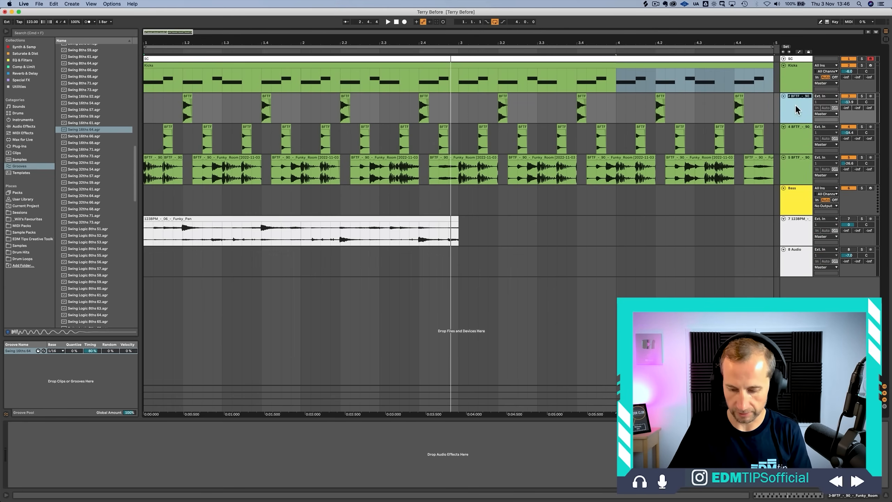
double_click(792, 134)
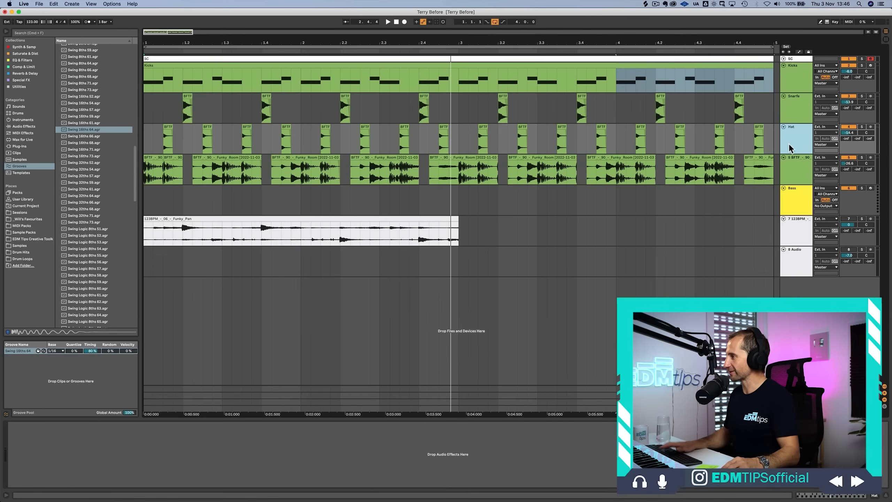
left_click(796, 164)
key("super+r")
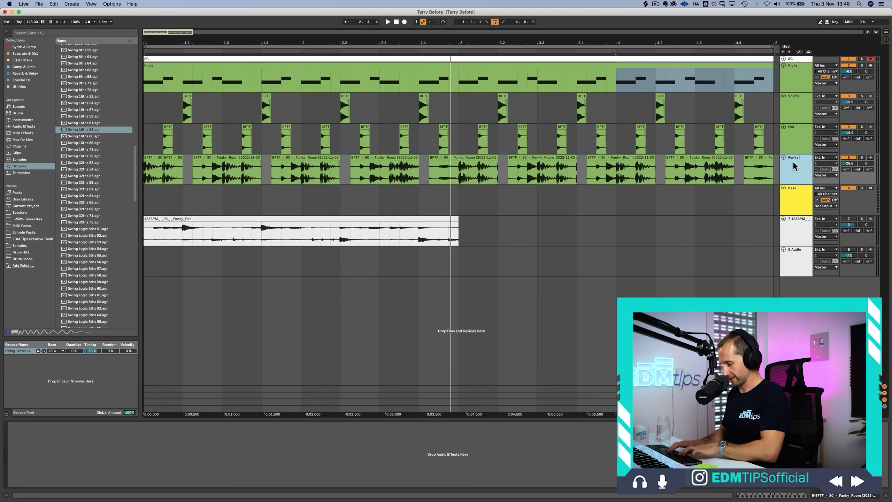
type("Funky Break")
key("Return")
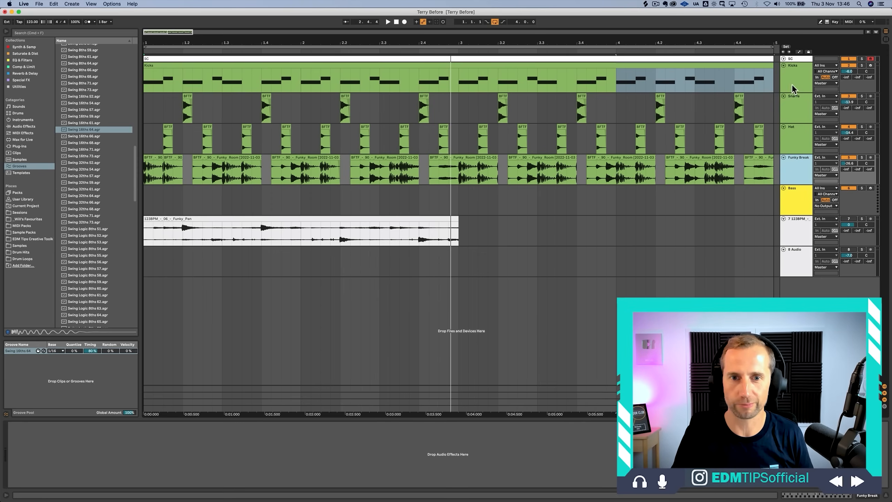
Step: Play the groove and set the Hat track's volume to -12.2 dB
left_click(799, 133)
key("space")
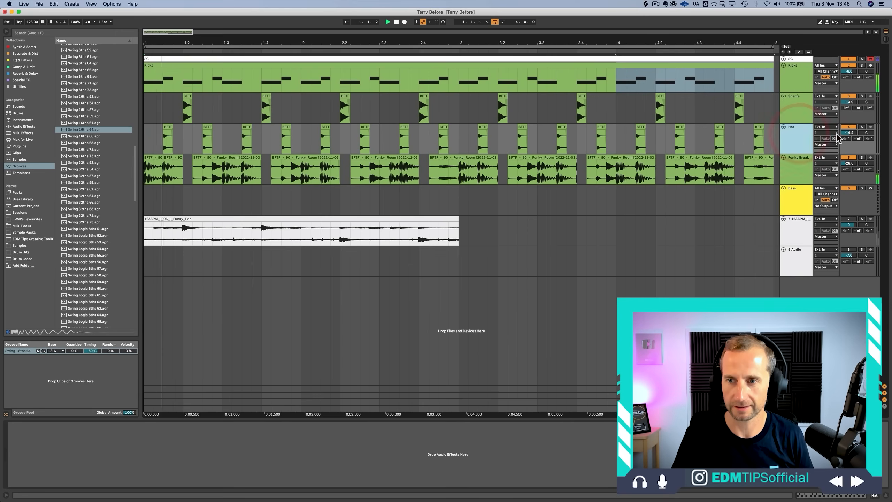
left_click_drag(849, 133, 848, 126)
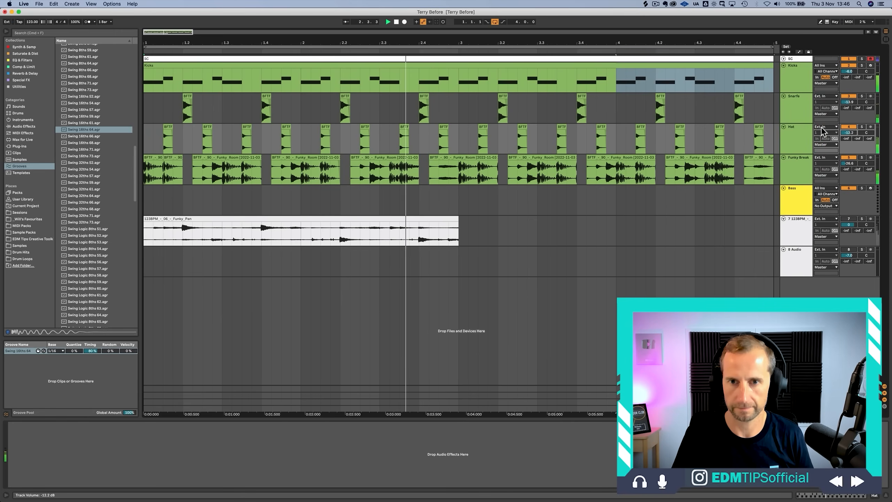
Step: Group the Kicks, snare, Hat and Funky Break tracks under the name DRUMS and colour the group bright green
left_click(801, 114)
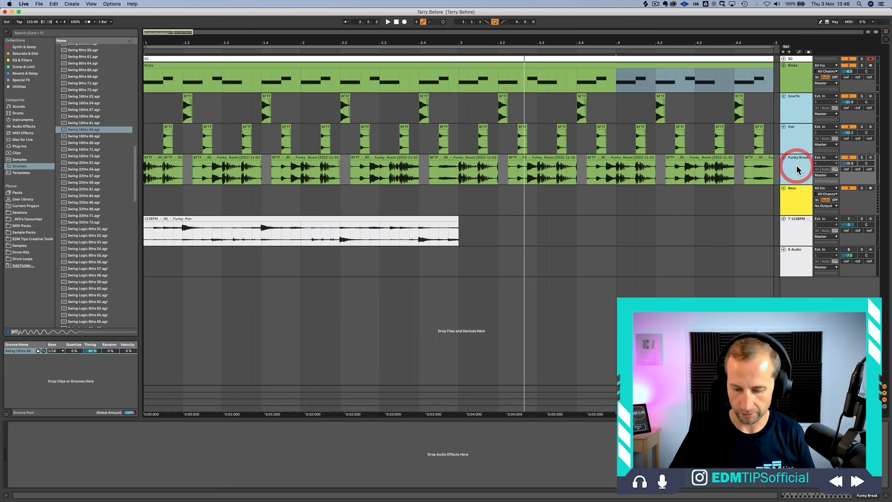
left_click(797, 84)
left_click(794, 163, "shift")
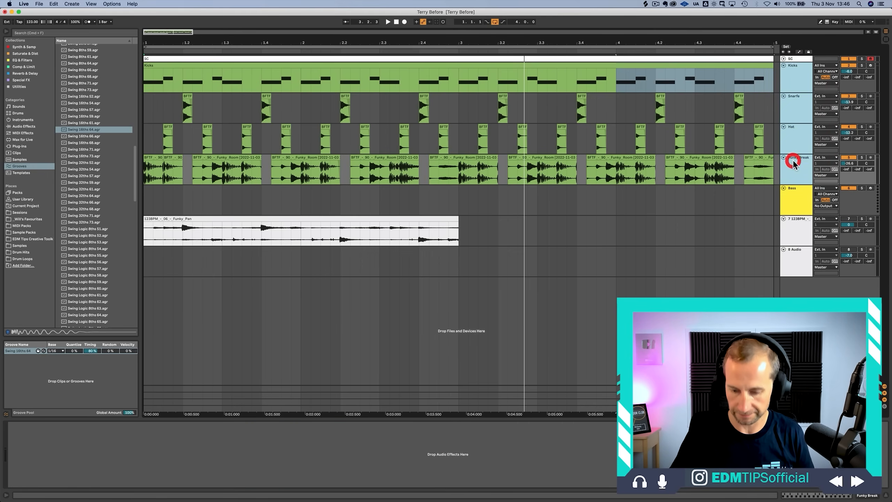
key("super+g")
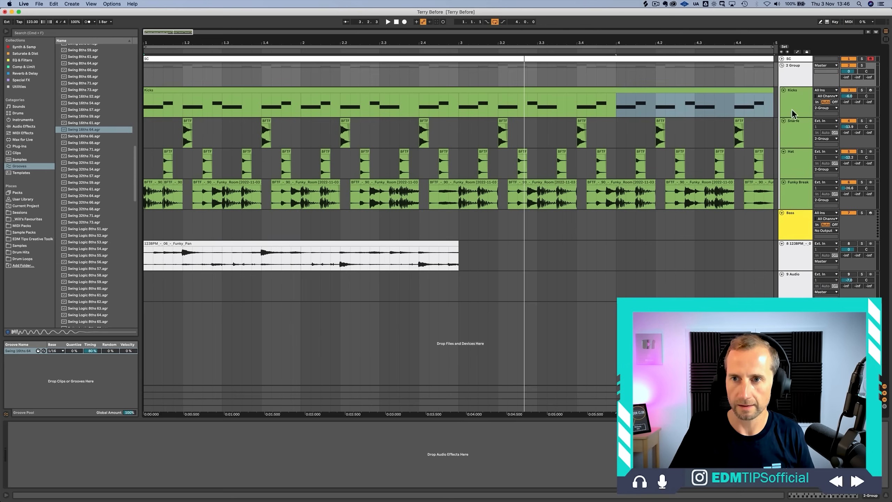
right_click(792, 74)
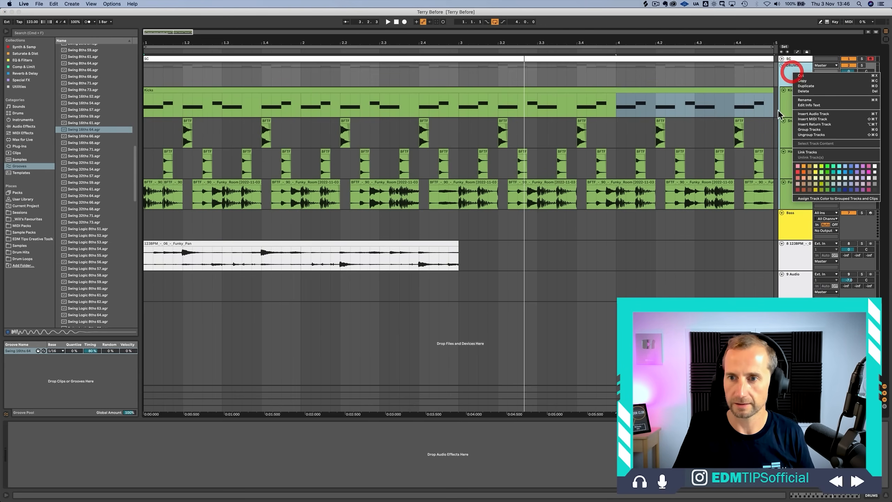
left_click(828, 172)
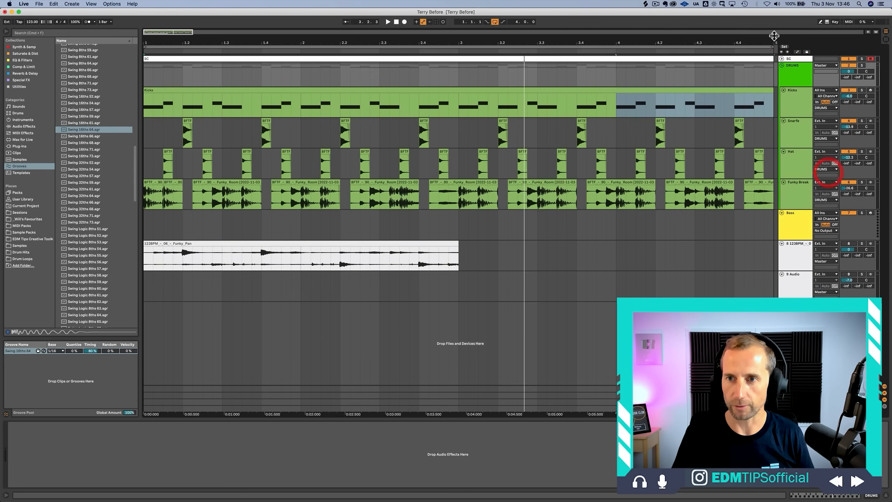
Step: Add Drum Buss to the DRUMS group and set its Dry/Wet to 0 %
left_click(796, 71)
left_click(16, 67)
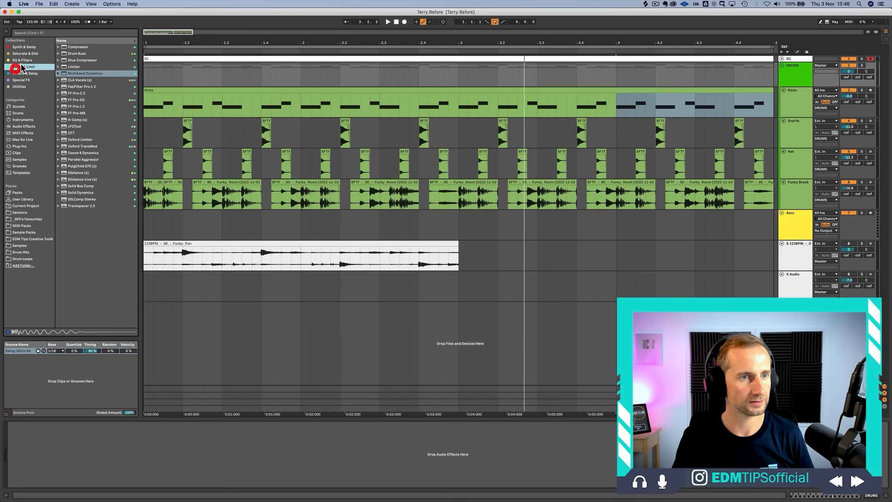
left_click(85, 53)
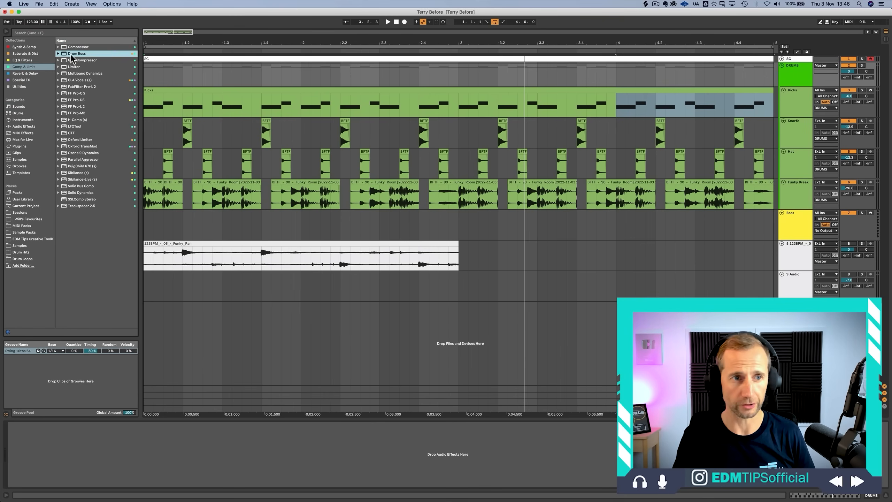
left_click_drag(160, 74, 159, 73)
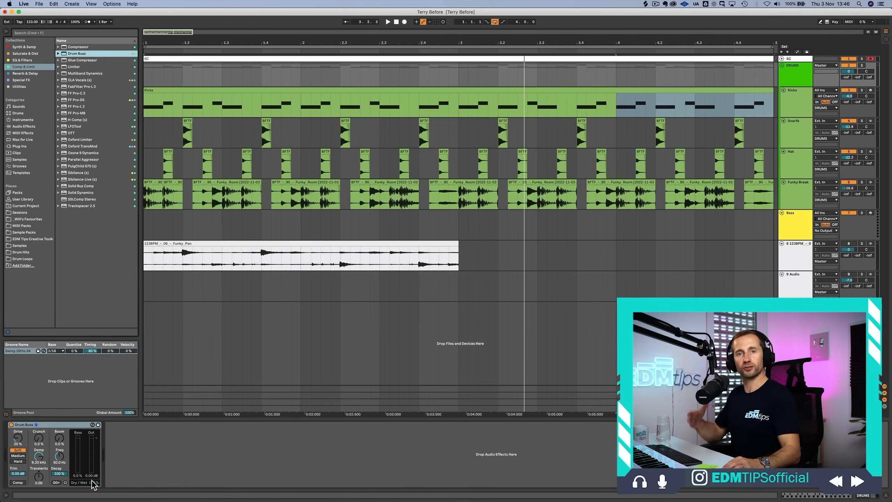
left_click_drag(92, 483, 93, 483)
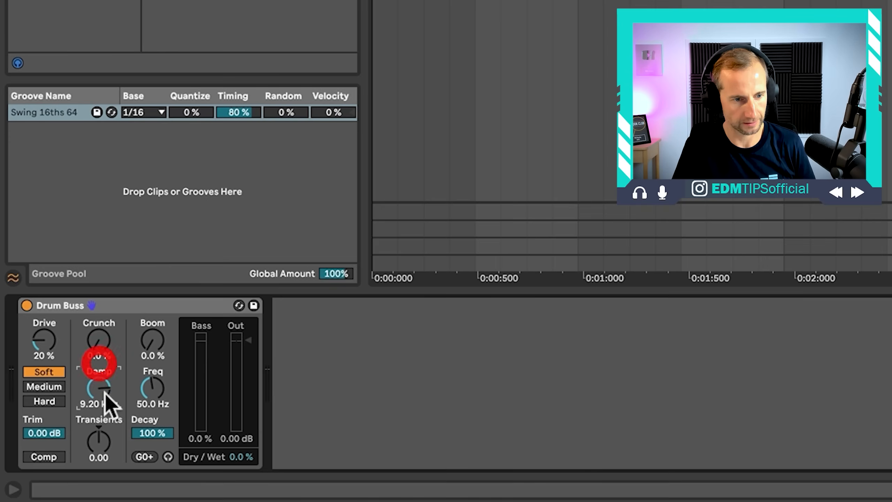
Step: Set Drum Buss's Damp to 20 kHz, then raise Dry/Wet to 73 % while the groove plays, comparing against bypass
left_click_drag(40, 458, 39, 447)
key("space")
left_click_drag(241, 456, 240, 392)
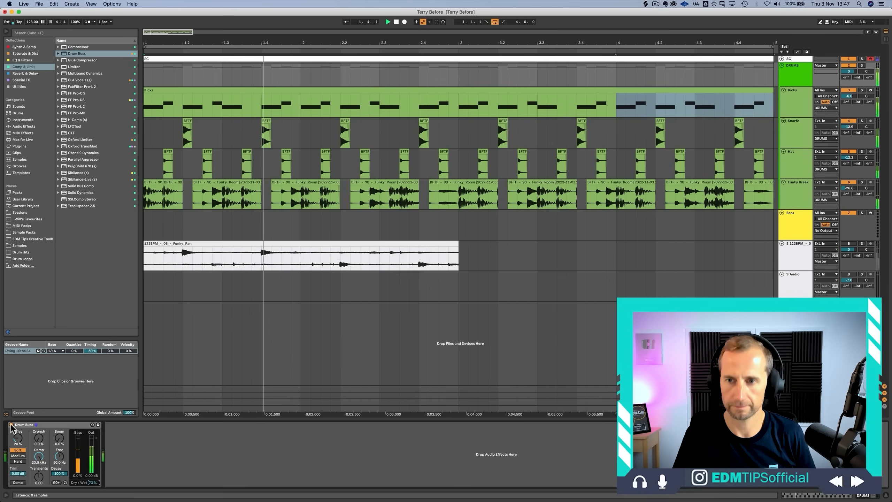
left_click(27, 305)
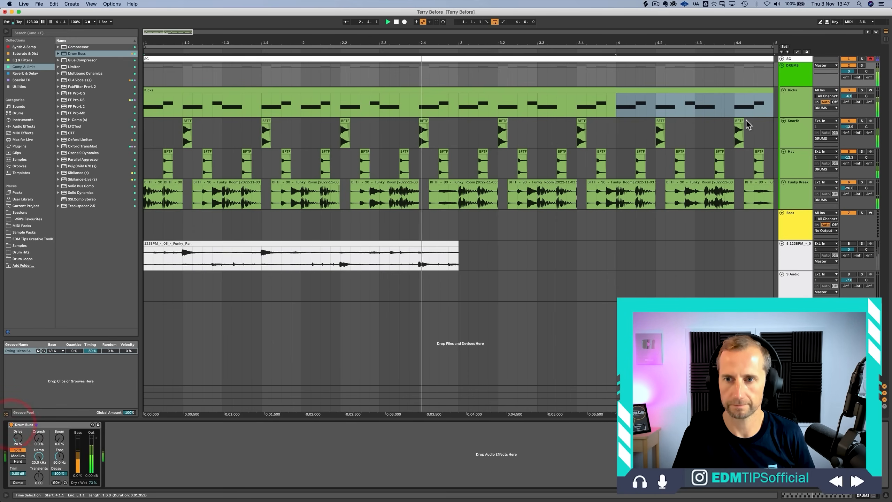
Step: Set the volume of the snare track below Kicks to -16 dB
left_click(853, 124)
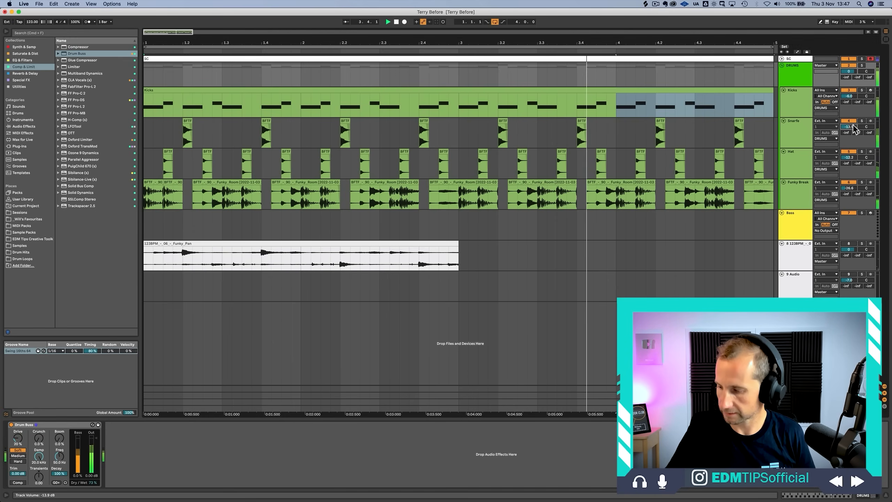
type("-16")
key("Return")
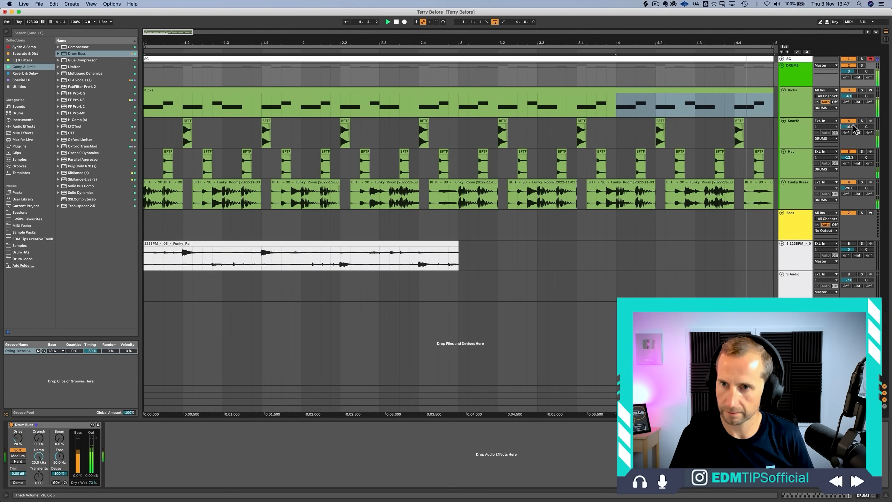
Step: Add EQ Eight to the snare track and raise its low-cut frequency to 115 Hz
left_click(796, 142)
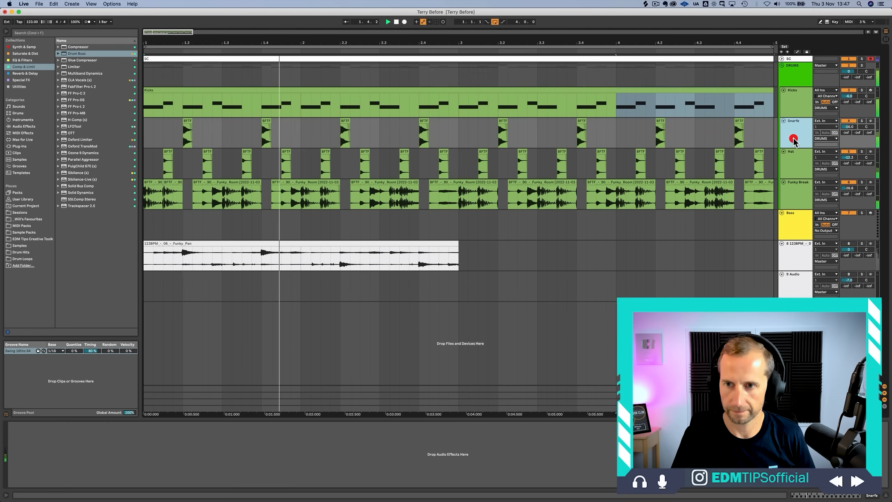
left_click(21, 60)
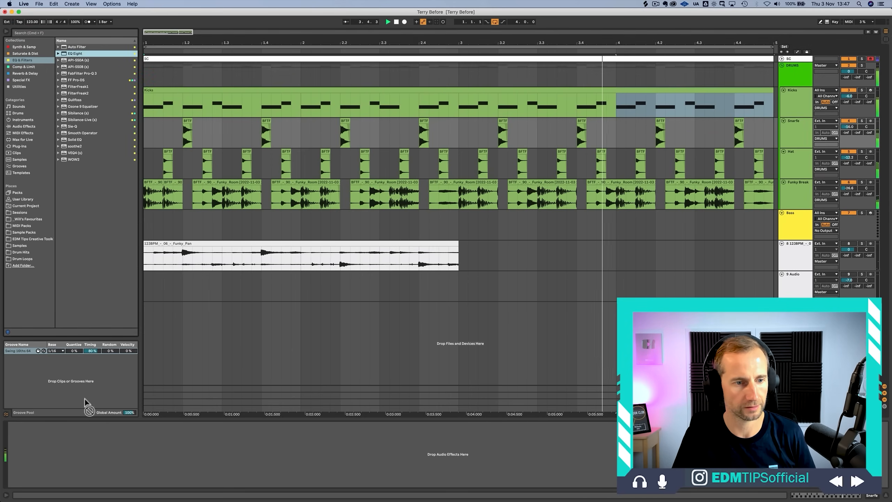
left_click_drag(85, 446, 85, 448)
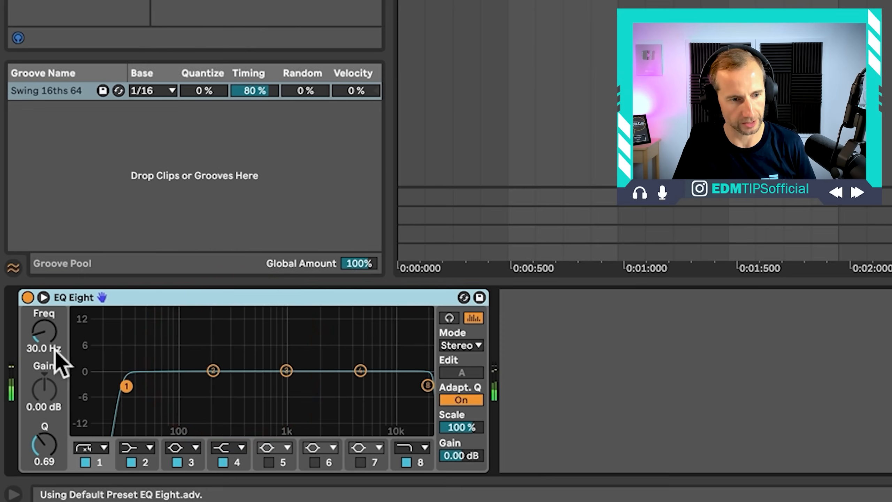
left_click_drag(20, 439, 19, 430)
left_click_drag(53, 342, 53, 335)
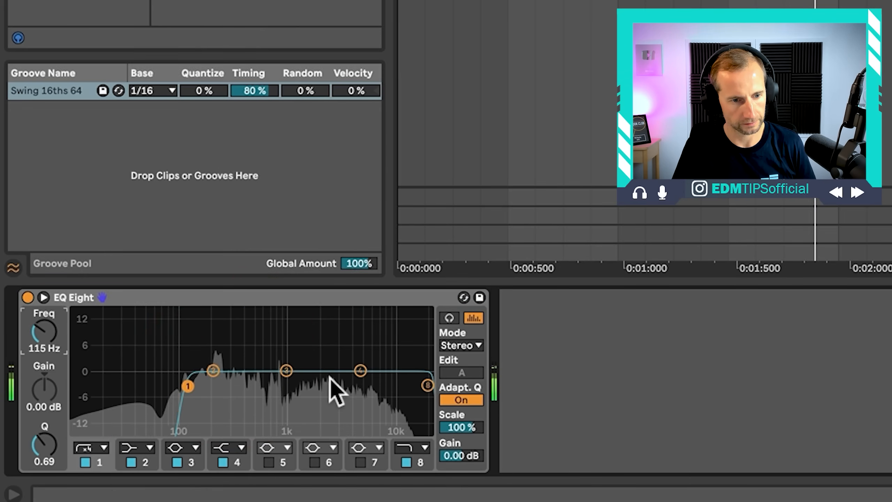
Step: Boost the snare EQ's band 3 by about 3.84 dB at 4 kHz and lower its Q to about 0.67
left_click_drag(286, 371, 349, 354)
key("space")
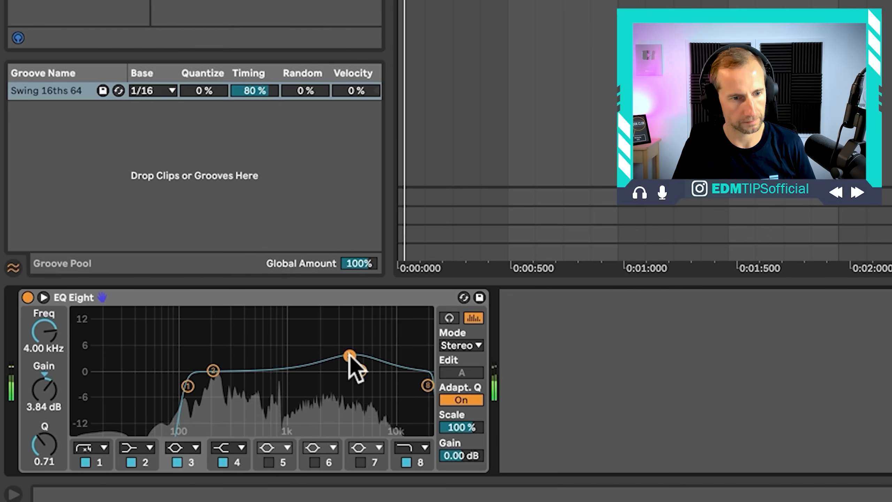
left_click_drag(41, 448, 41, 453)
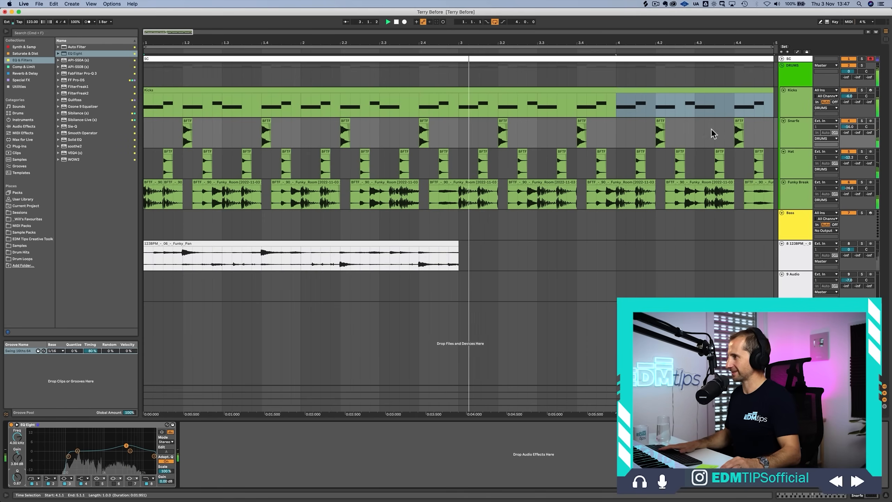
Step: Add EQ Eight to the Hat track and solo the track
left_click(797, 167)
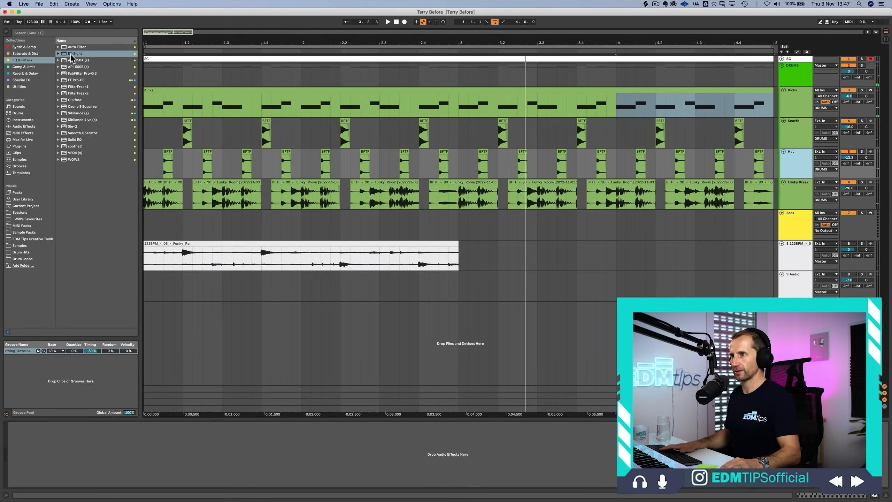
left_click_drag(71, 56, 78, 367)
left_click_drag(47, 460, 44, 458)
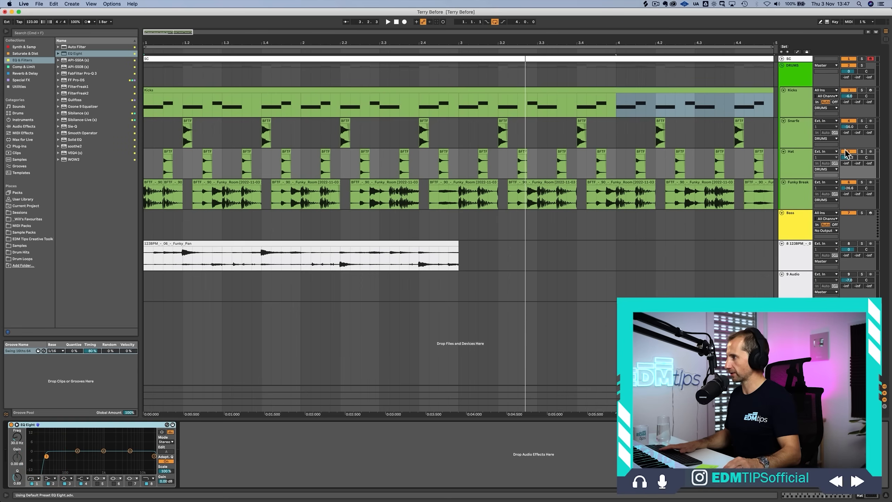
left_click(861, 151)
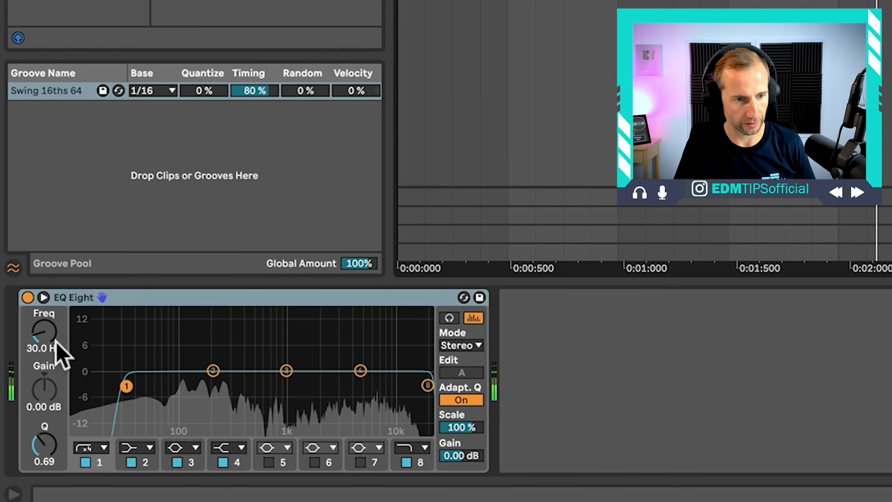
Step: Set the Hat EQ's low cut to about 327 Hz and boost band 4 by about 6.24 dB at 5.50 kHz, then unsolo the track
left_click_drag(22, 445, 23, 439)
left_click_drag(45, 331, 44, 300)
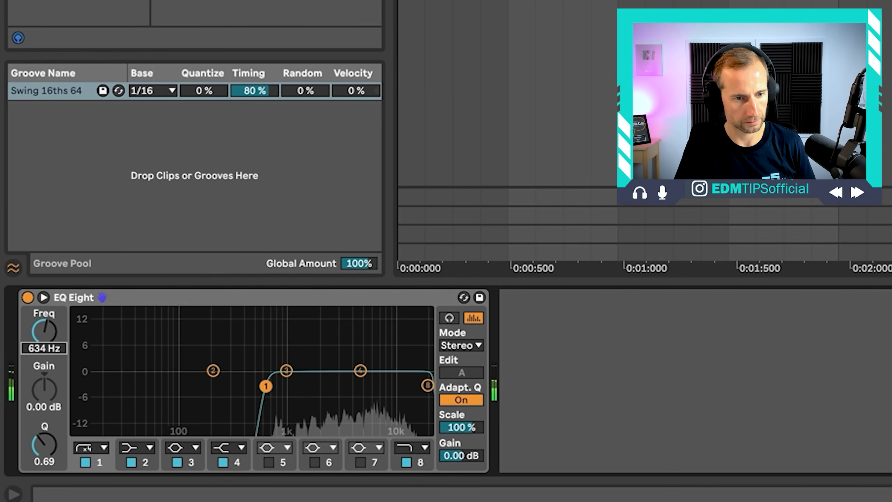
mouse_move(55, 341)
left_mouse_down()
mouse_move(55, 357)
mouse_move(55, 337)
left_mouse_up()
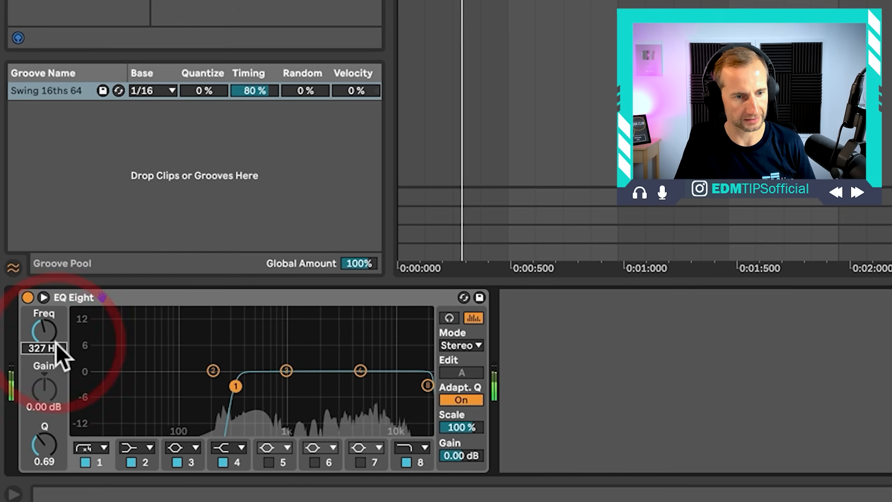
left_click_drag(360, 370, 364, 354)
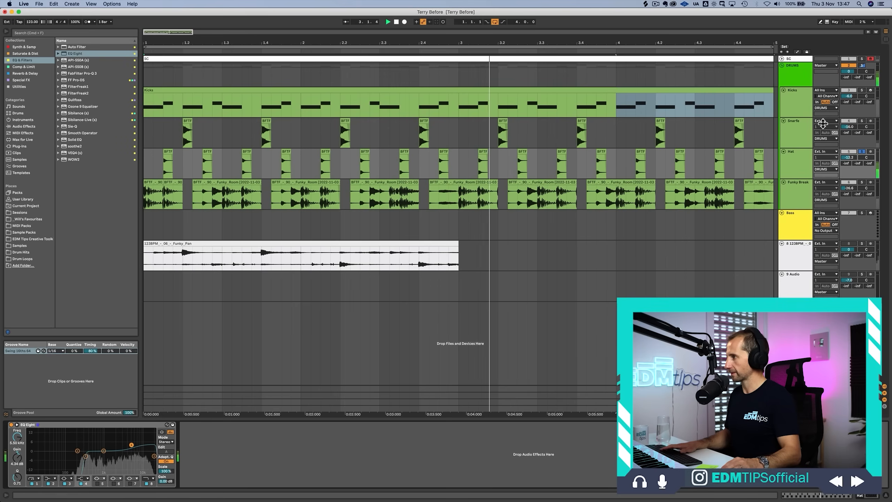
left_click(861, 152)
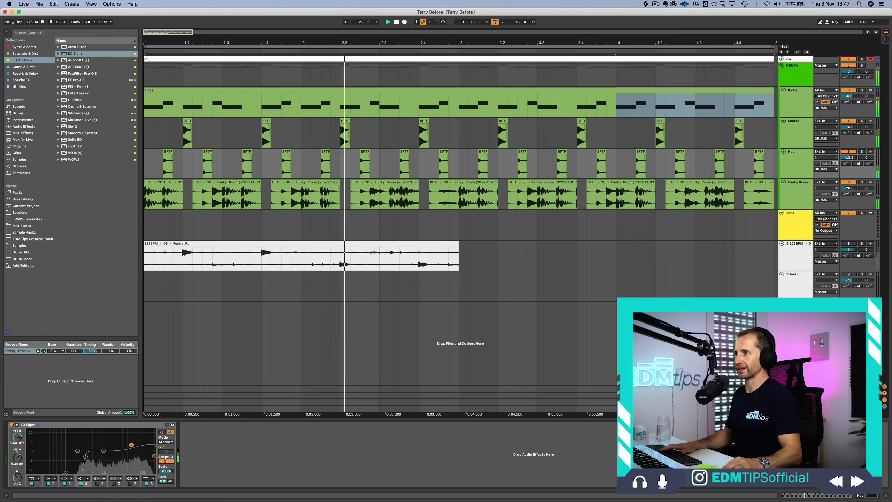
Step: Create an empty four-bar MIDI clip on the Bass track from bar 1 to bar 5
left_click_drag(308, 36, 309, 33)
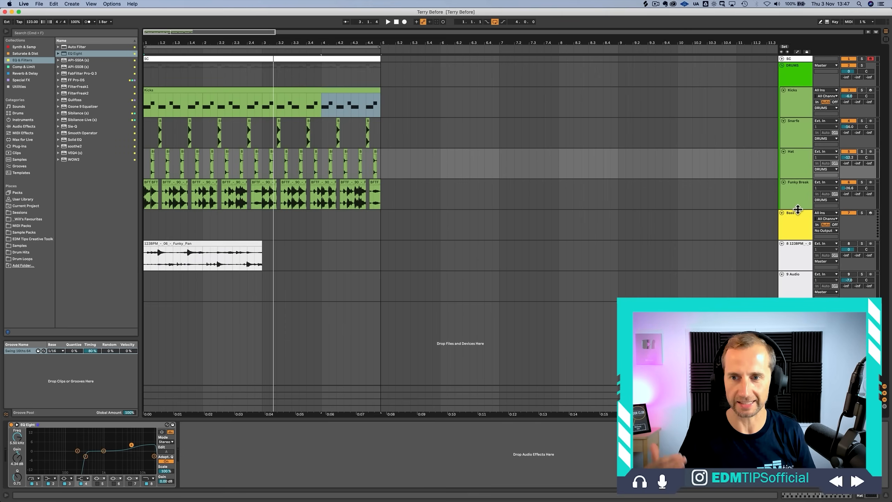
left_click(796, 213)
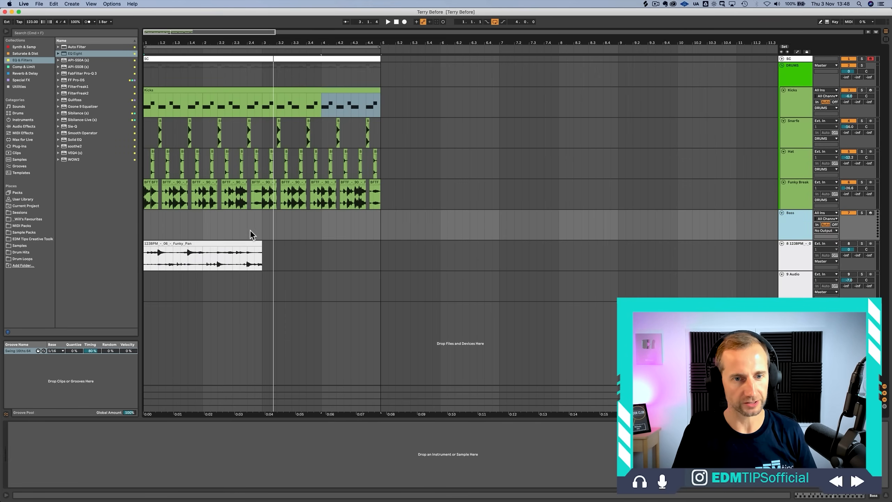
left_click_drag(379, 225, 154, 221)
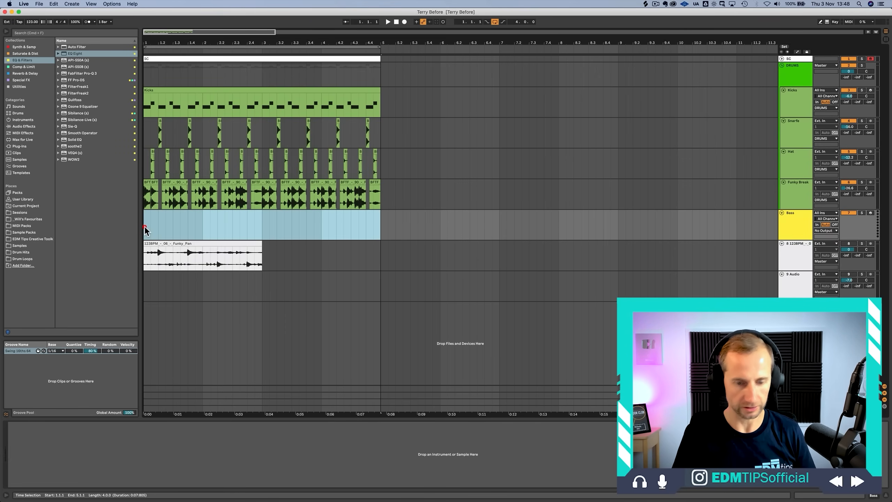
double_click(145, 230)
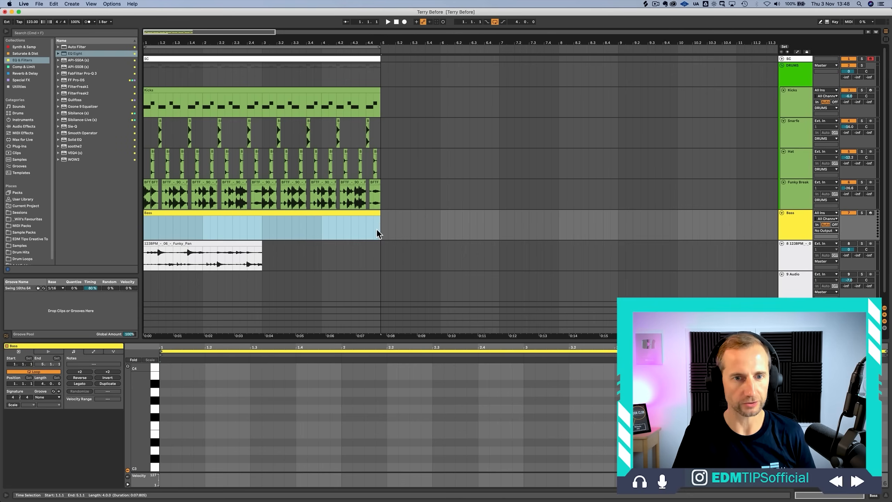
Step: Load the Wavetable synth onto the Bass track and arm the track for recording
left_click(24, 48)
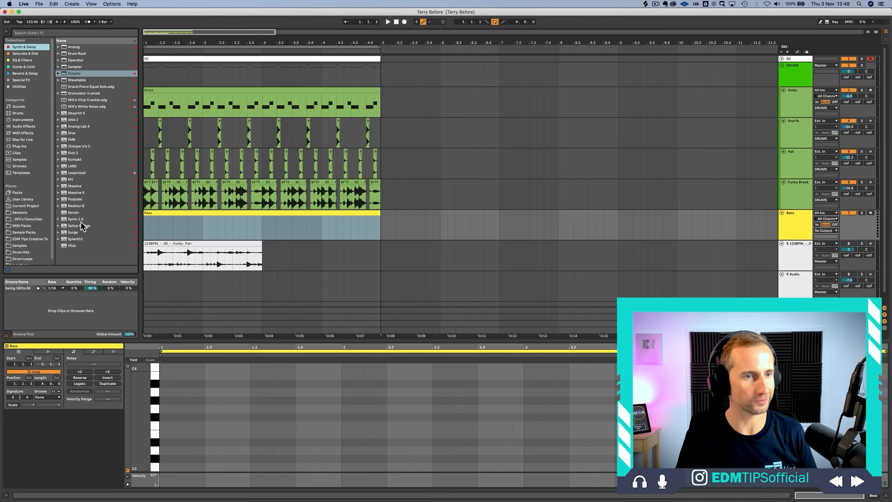
left_click(76, 212)
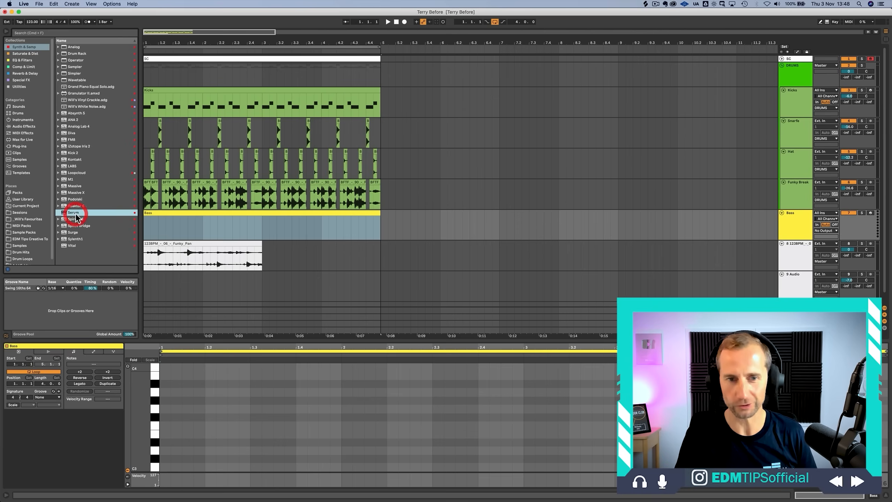
left_click(74, 233)
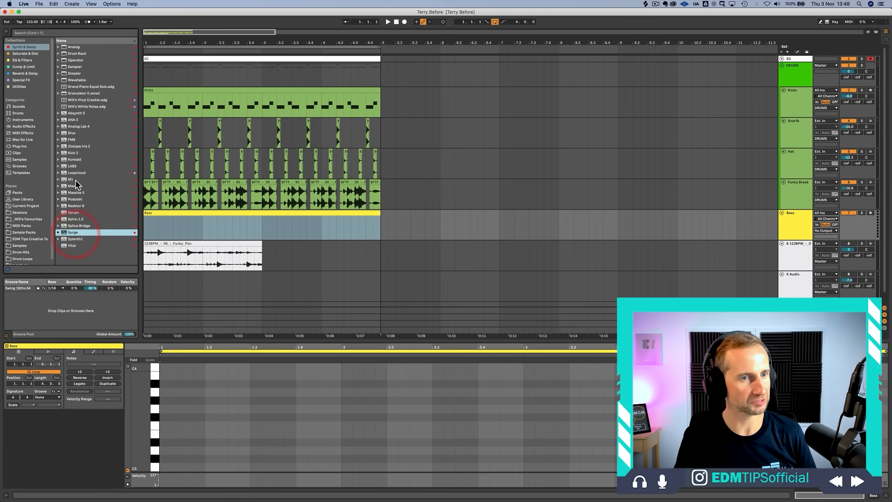
left_click_drag(70, 80, 169, 219)
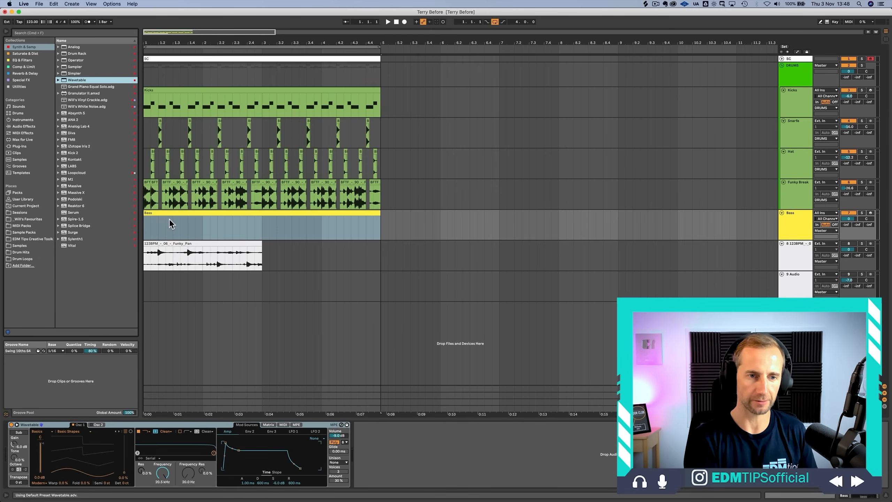
left_click(870, 212)
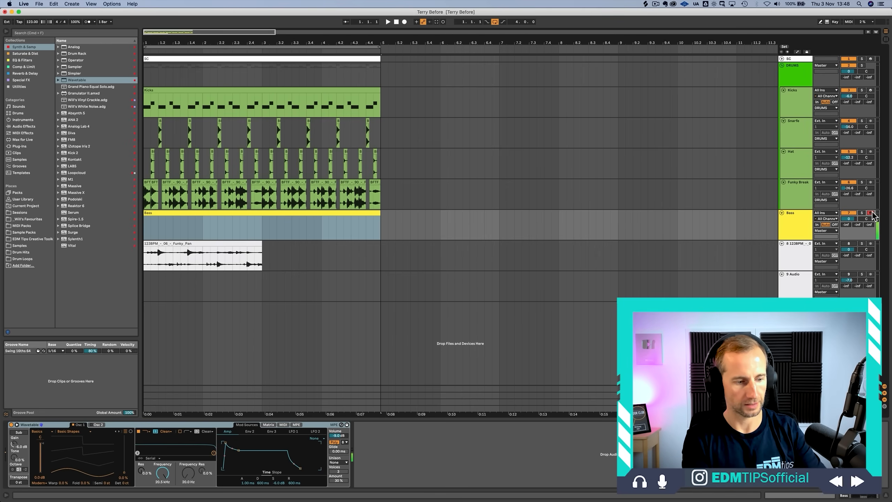
Step: Open the Bass clip and turn on its scale, setting it to G Minor
double_click(157, 213)
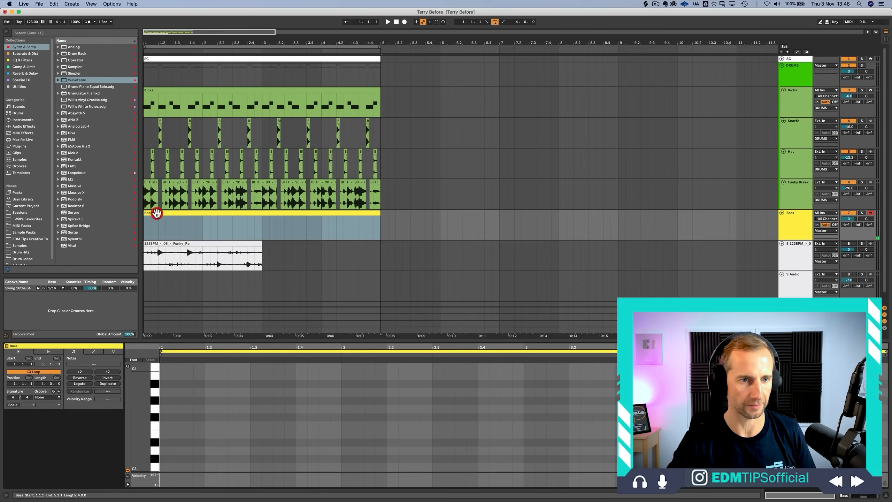
left_click(13, 405)
left_click(25, 405)
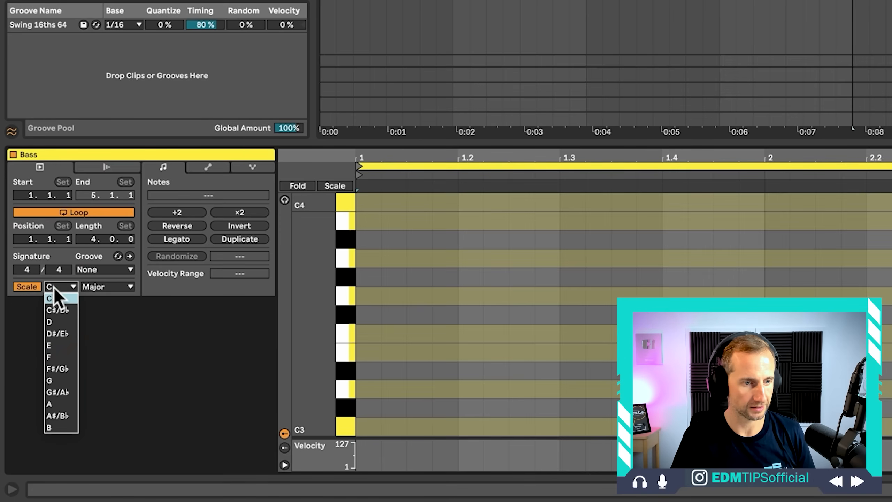
left_click(59, 379)
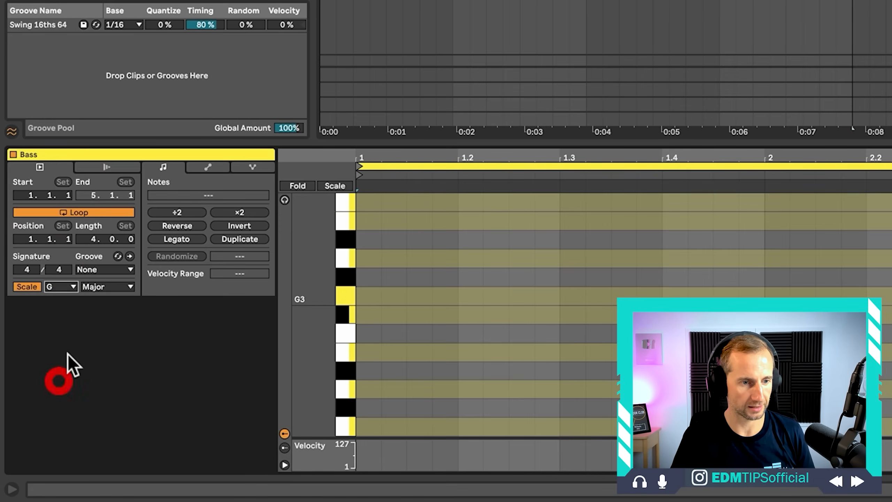
left_click(73, 286)
left_click(104, 285)
left_click(107, 287)
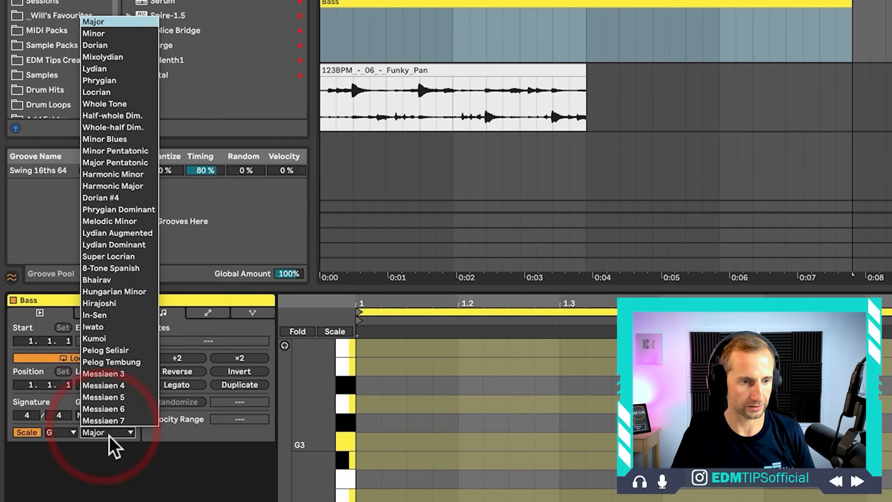
left_click(101, 34)
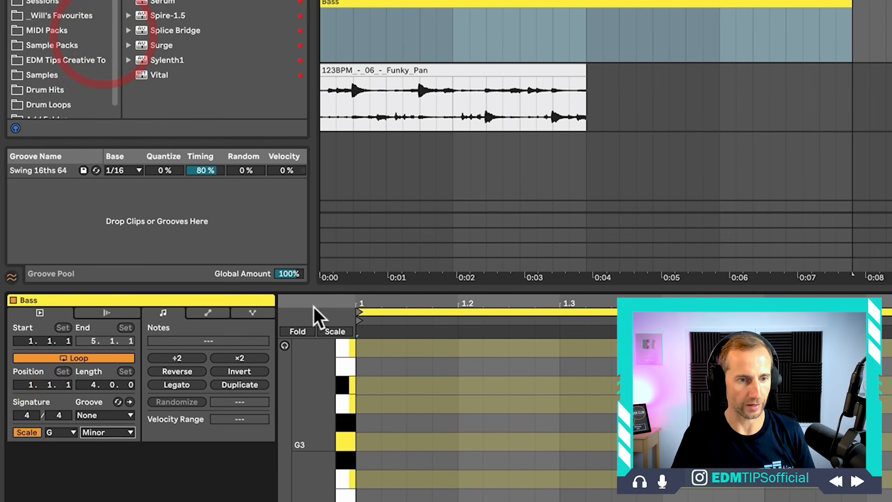
Step: Show only the scale notes in the enlarged Bass clip editor and draw a G1 note filling bar 1
left_click(335, 331)
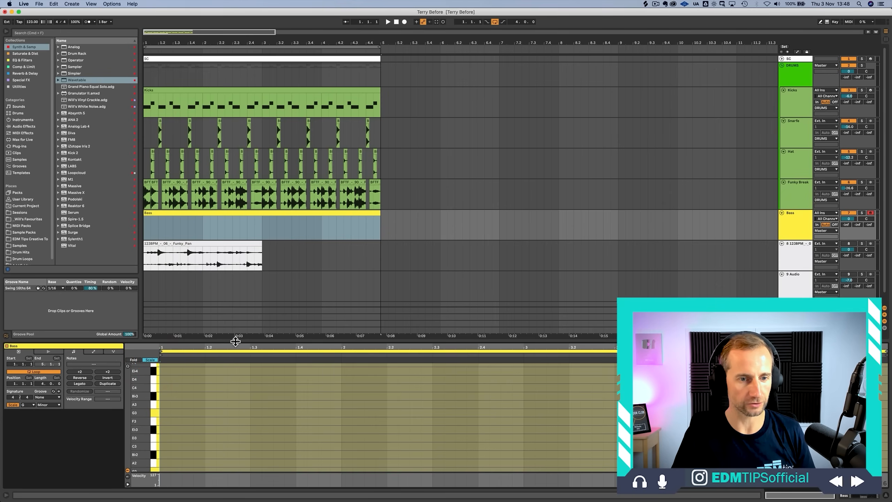
left_click_drag(236, 326, 232, 156)
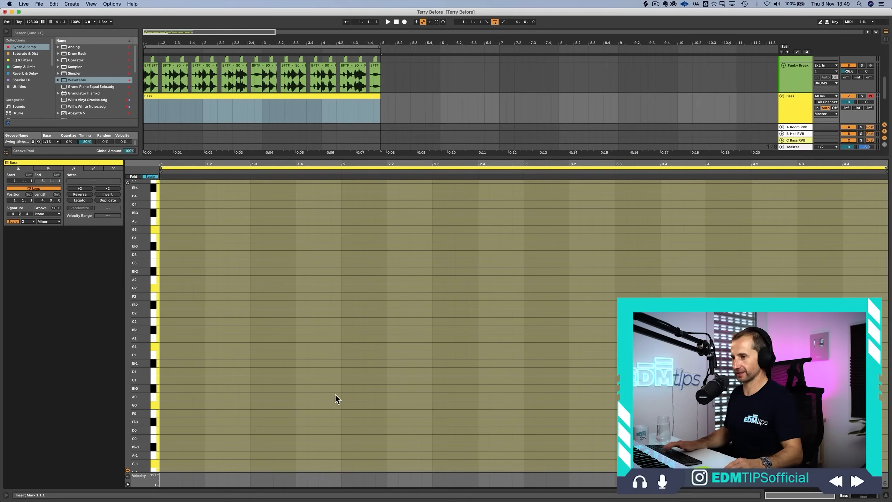
double_click(162, 346)
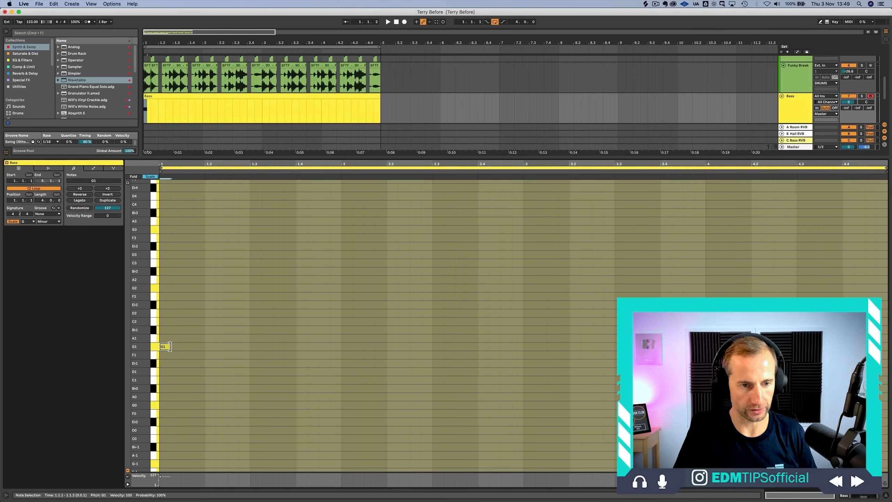
left_click_drag(256, 350, 344, 347)
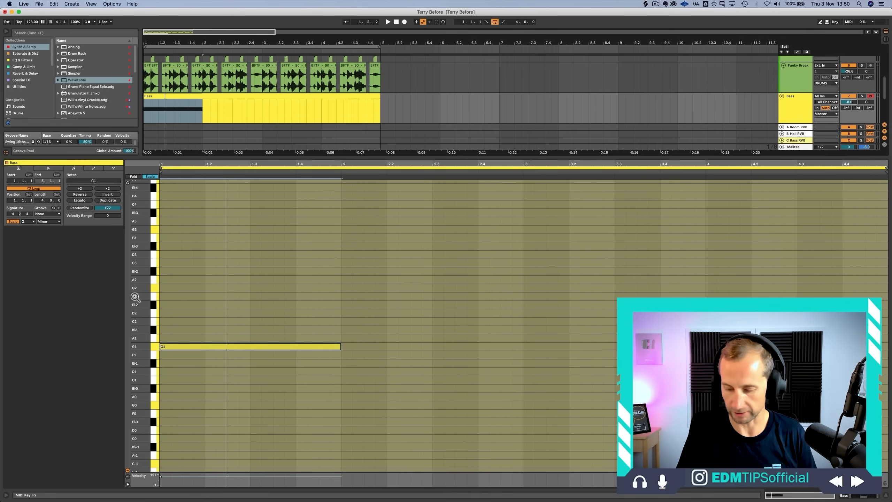
Step: Audition the opening bass note an octave lower at G0 during playback and restore it to G1
left_click(185, 344)
key("shift+Down")
key("space")
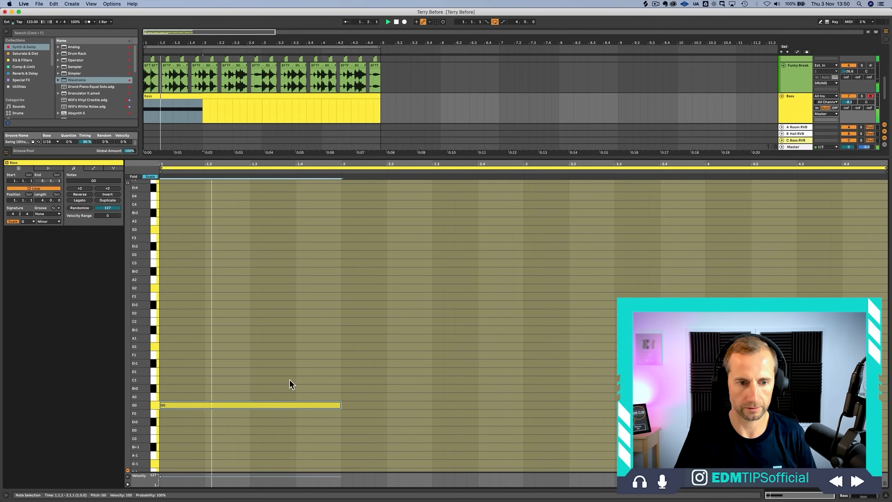
key("shift+Up")
key("space")
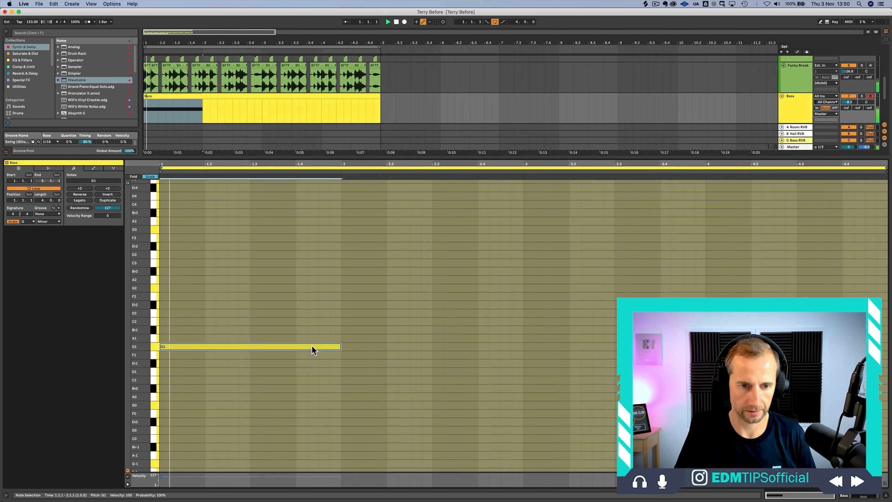
key("space")
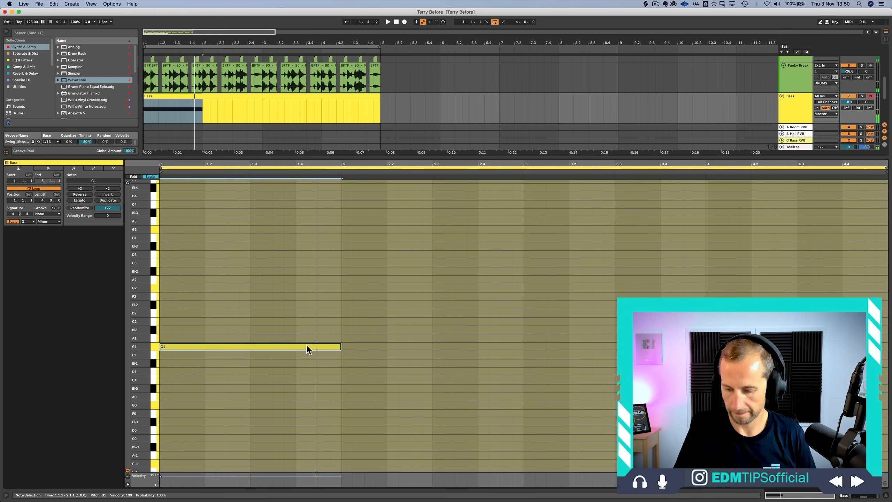
left_click(307, 345)
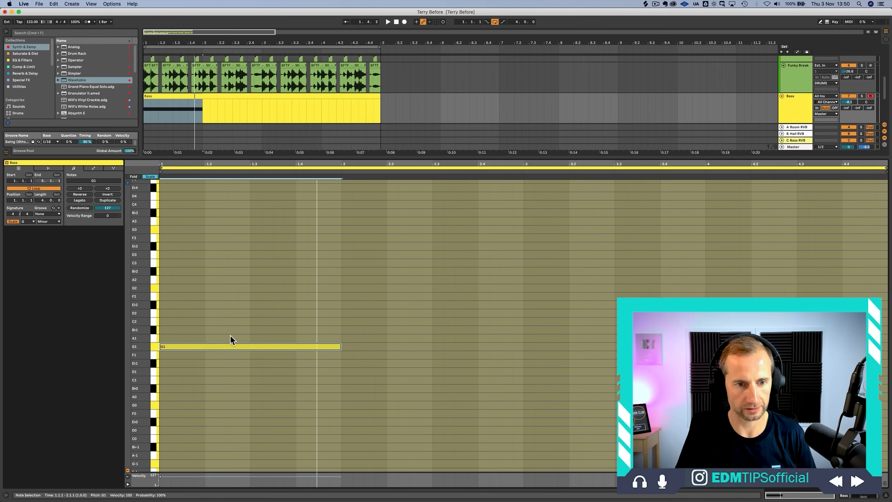
Step: Add Bb1 in bar 2, C2 from bar 3 to 4.4.1 and D2 on the last beat, and play the bassline
left_click_drag(227, 347, 589, 321)
left_click_drag(704, 320, 840, 314)
double_click(850, 312)
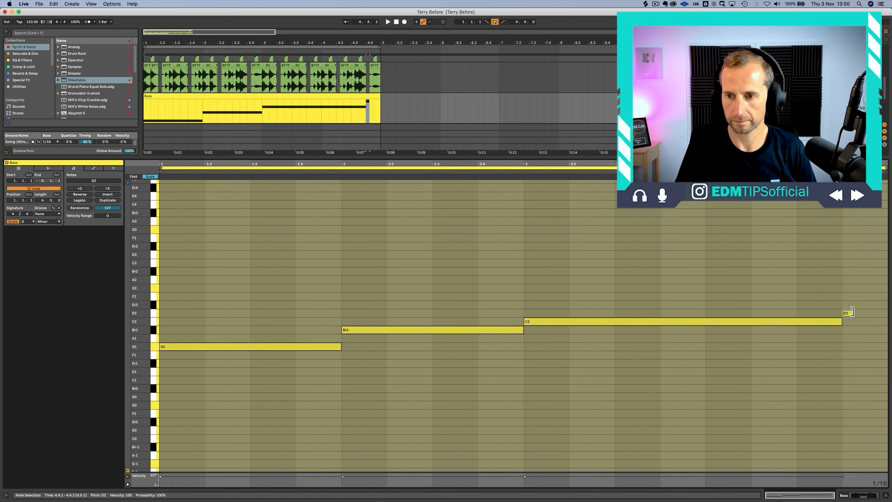
key("space")
key("shift+Tab")
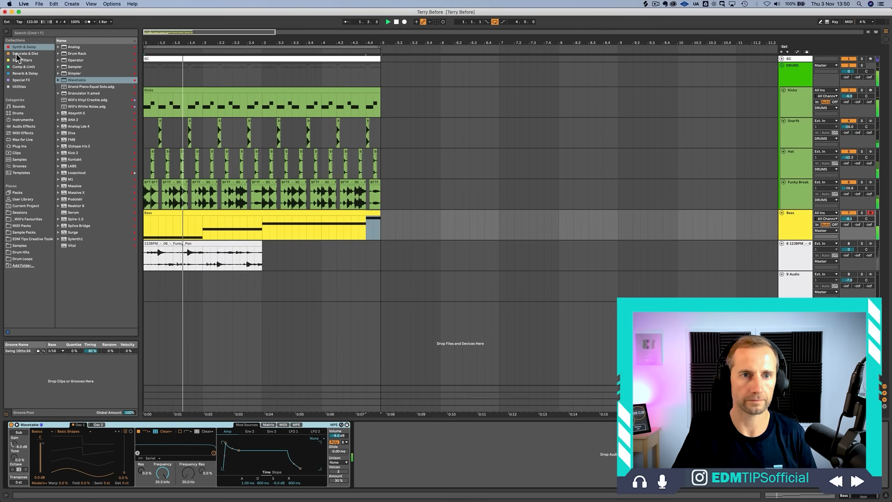
Step: Duplicate the Bass, SC and drum clips into bars 5 to 8 and extend the loop to eight bars
left_click(328, 211)
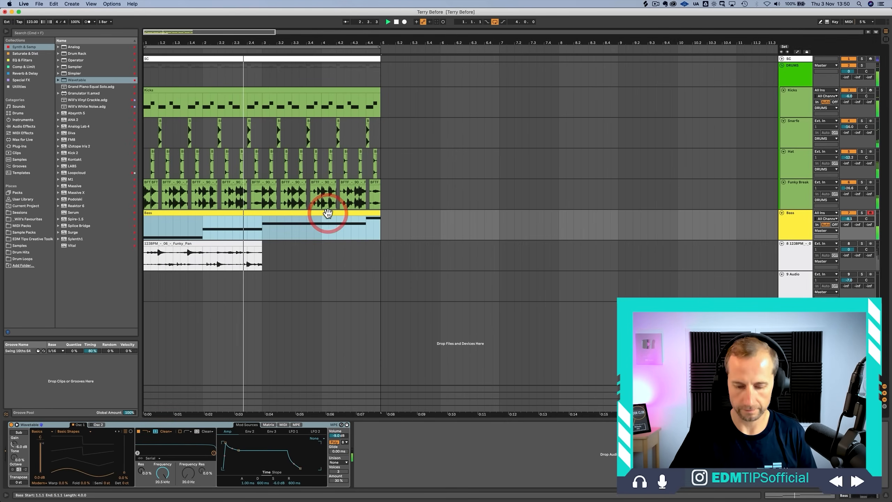
key("super+d")
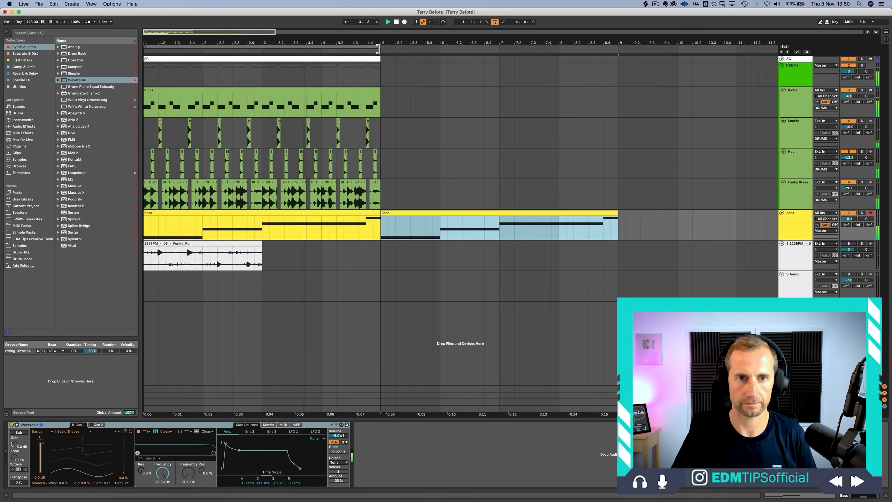
left_click_drag(377, 50, 615, 49)
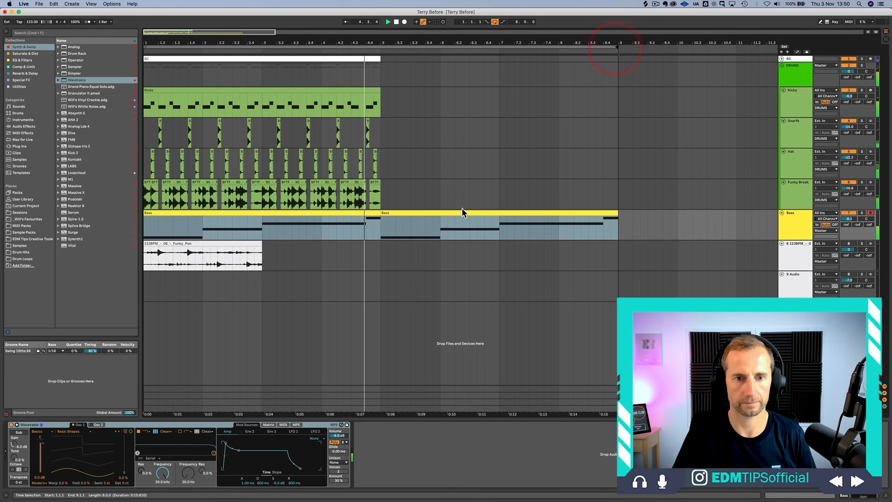
left_click_drag(381, 205, 93, 43)
key("super+d")
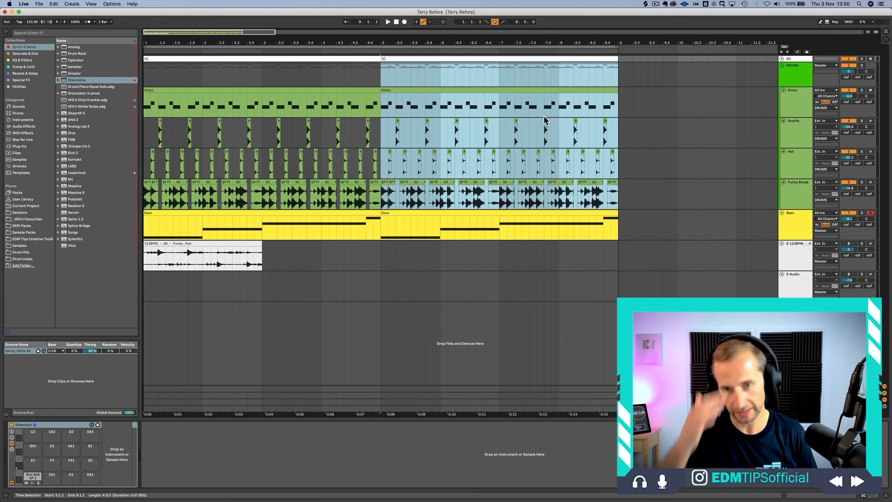
Step: Consolidate the two Bass clips into one eight-bar clip
left_click(196, 216)
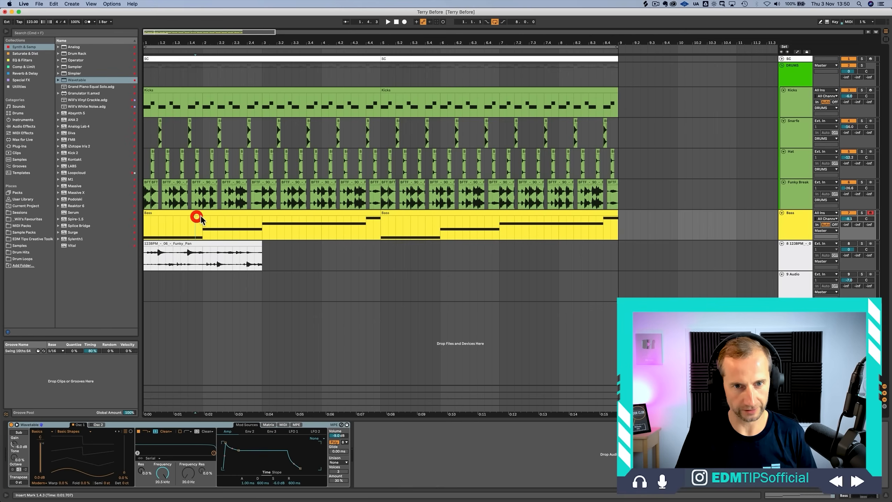
left_click(241, 215)
left_click(404, 213, "shift")
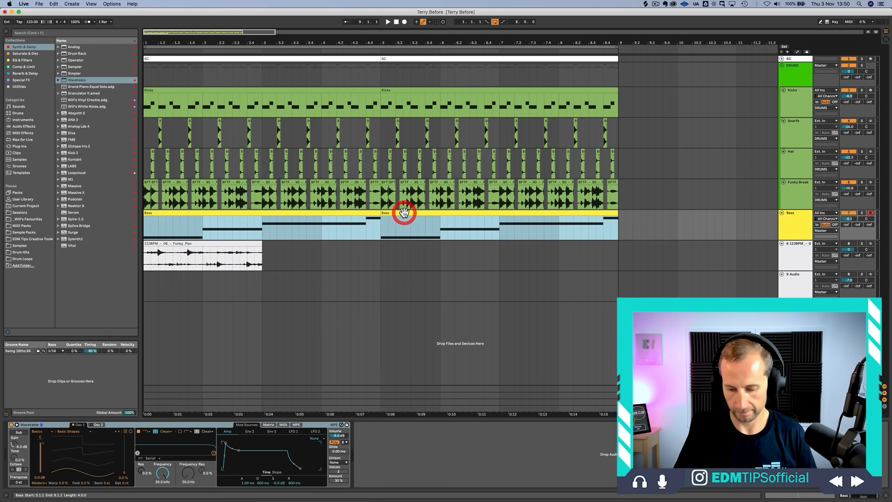
left_click(397, 213)
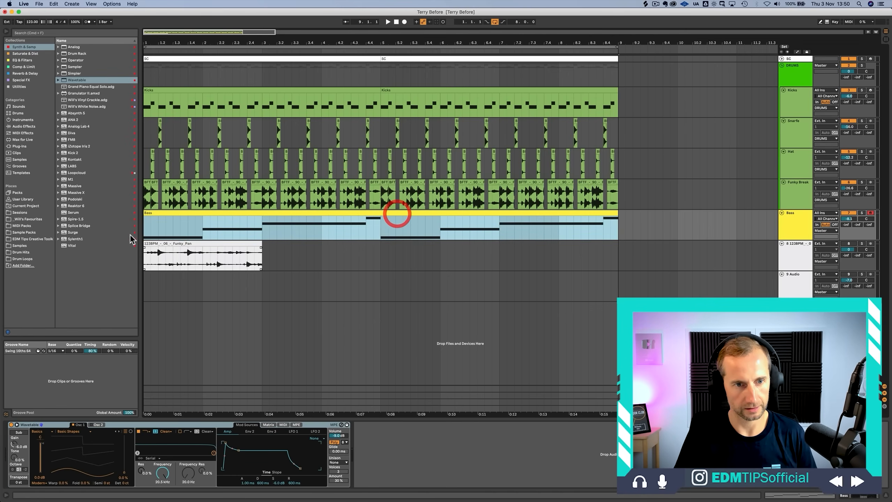
left_click(146, 228)
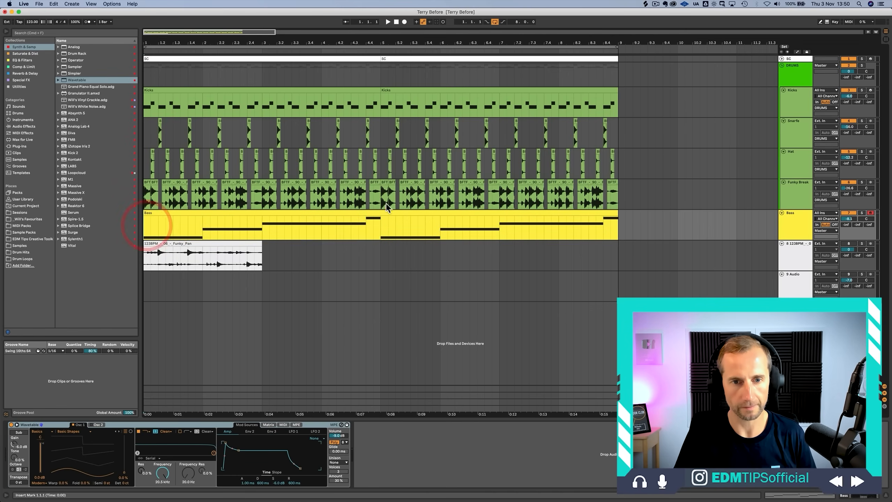
Step: In the consolidated Bass clip, move the bar 5 note to Eb2 and the bar 6 note to F1
double_click(399, 212)
left_click_drag(552, 343, 554, 302)
left_click(625, 324)
key("Down")
key("Down")
key("Down")
key("Down")
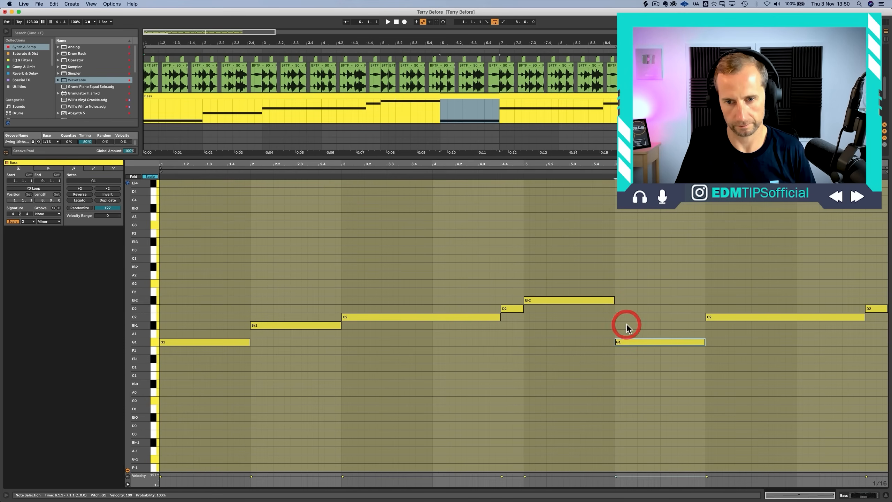
key("Up")
Step: Lower the long note starting at bar 7 to C1 and play the eight-bar bassline
left_click(717, 317)
key("Down")
key("Down")
key("Down")
key("Down")
key("Down")
key("Down")
key("Down")
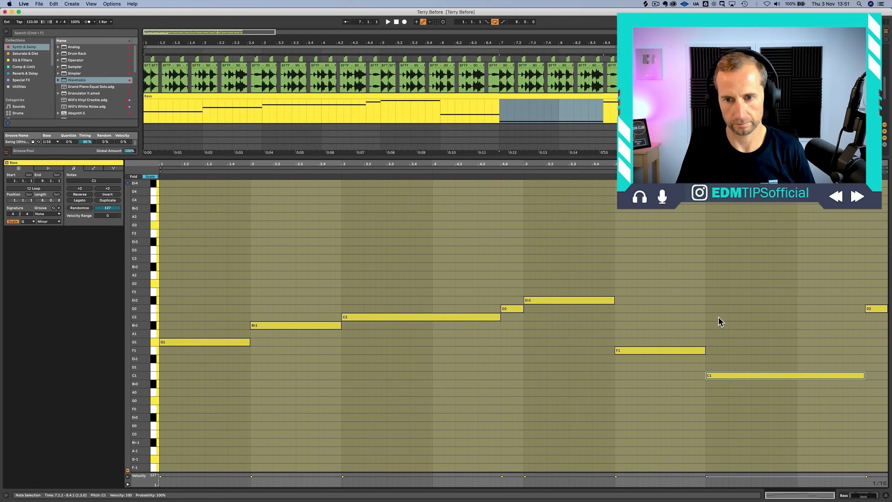
left_click(874, 308)
key("space")
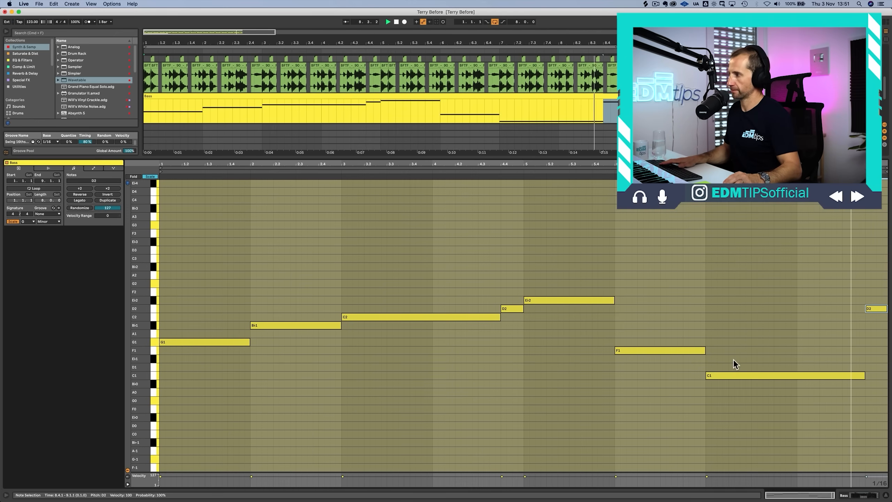
Step: Lower the bar 5 note an octave to Eb1 and audition the bar 6 and bar 7 notes
left_click(556, 301)
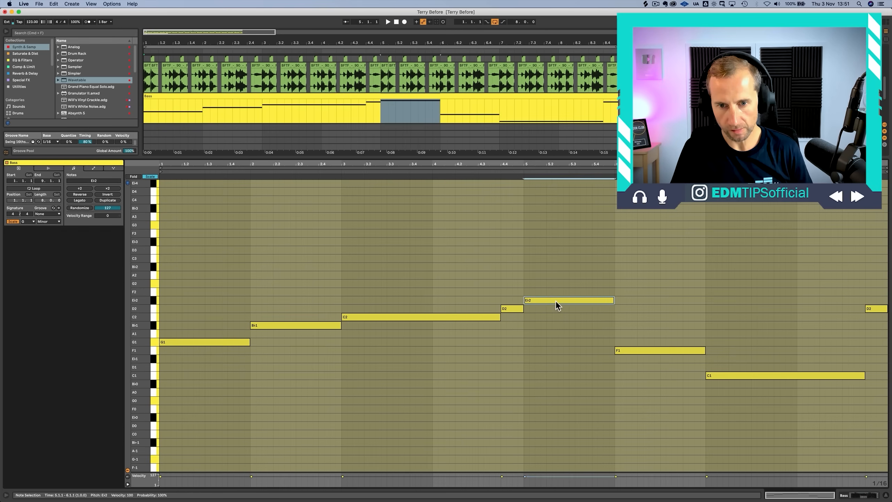
key("shift+Down")
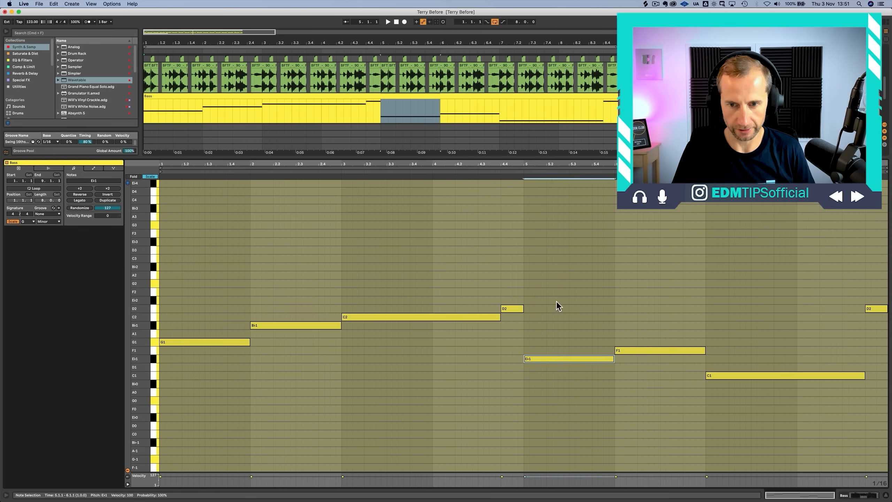
left_click(644, 352)
left_click(719, 375)
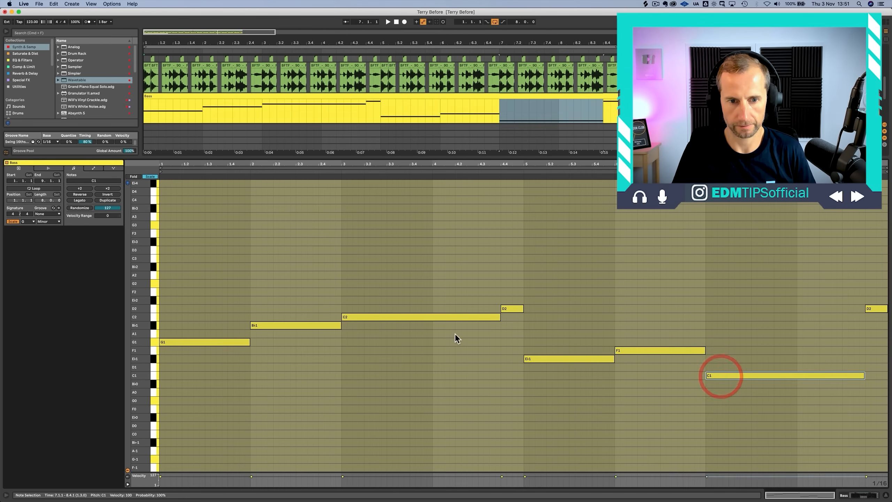
left_click(447, 318)
key("shift+Down")
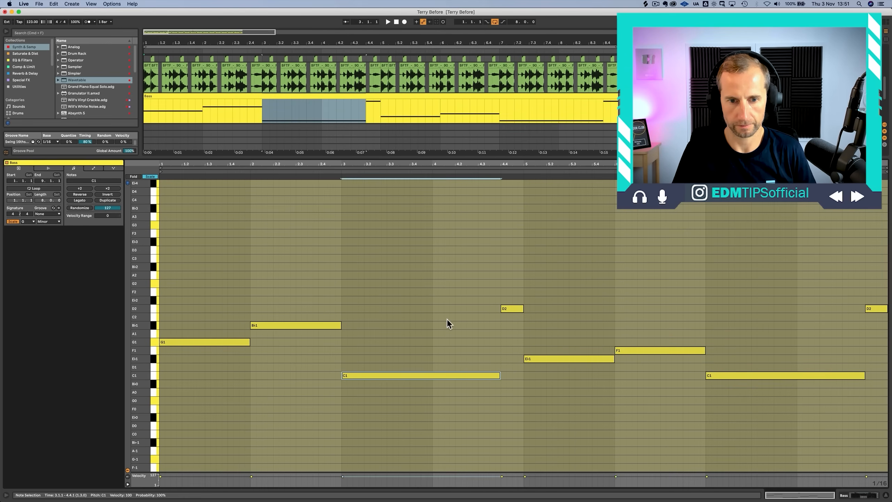
key("shift+Up")
Step: Lower the Bass clip's final note, on beat 8.4, an octave to D1
left_click(877, 309)
key("shift+Down")
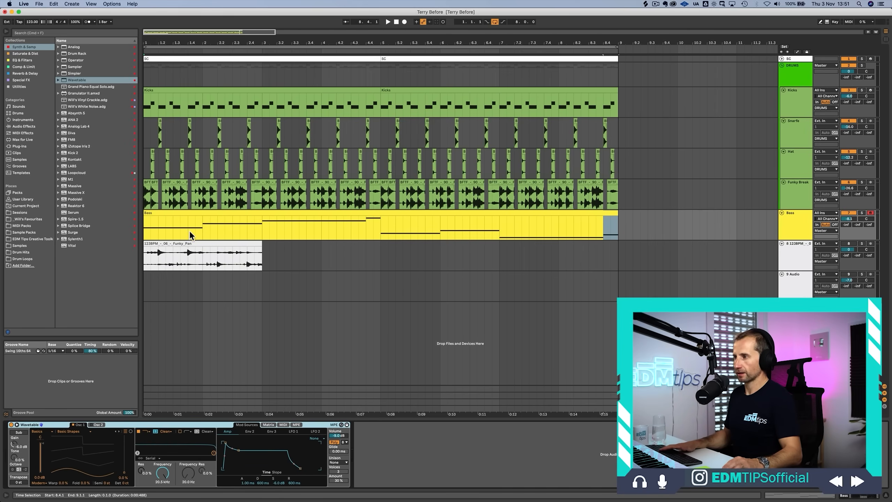
Step: Lower the notes in the Bass clip's first four bars an octave to G0, Bb0, C1 and D1
left_click(180, 212)
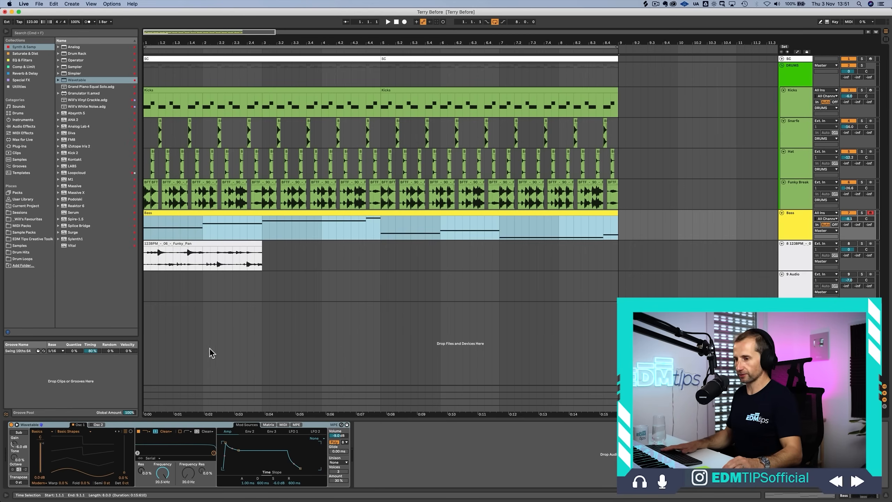
double_click(186, 213)
left_click(199, 253)
left_click(205, 342)
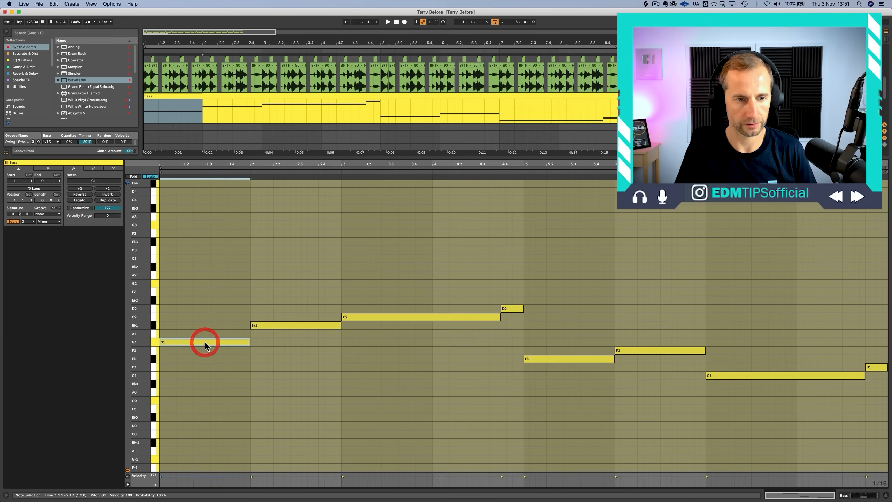
key("shift+Down")
key("space")
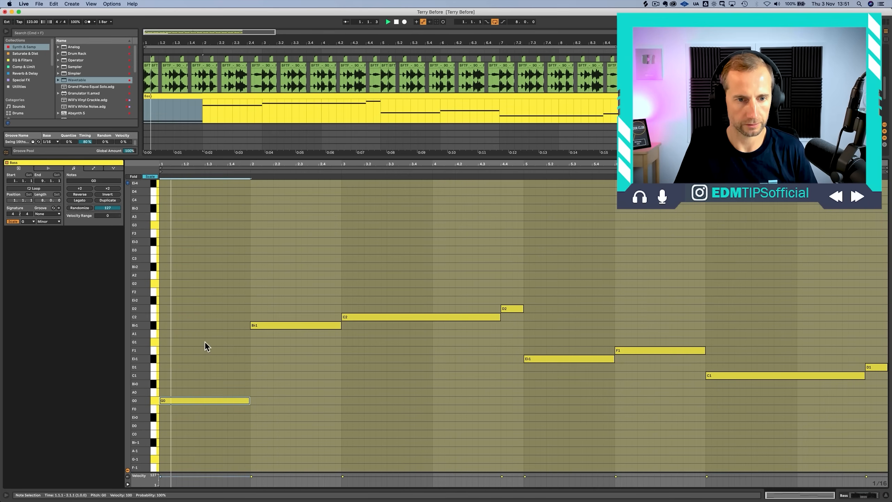
left_click(288, 324)
key("shift+Down")
left_click(386, 317)
key("shift+Down")
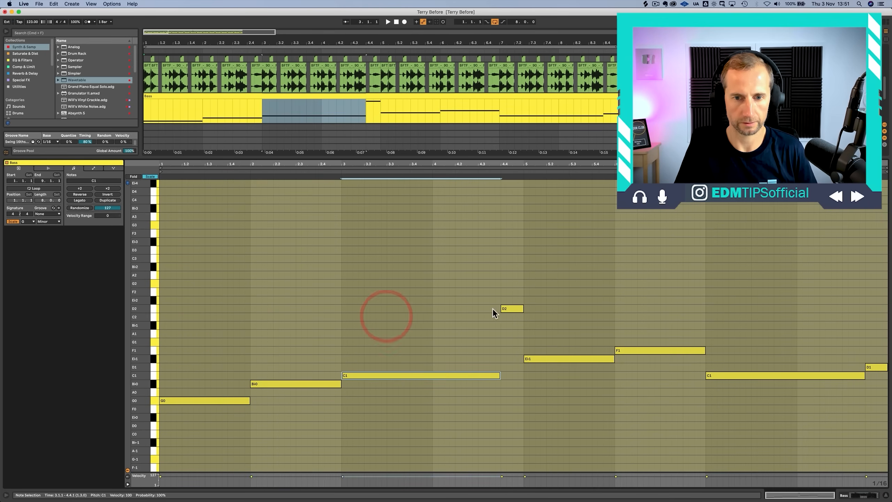
left_click(511, 307)
key("shift+Down")
Step: Lower the bar 6 note an octave to F0, play the bassline back and select the Bass track
left_click(560, 357)
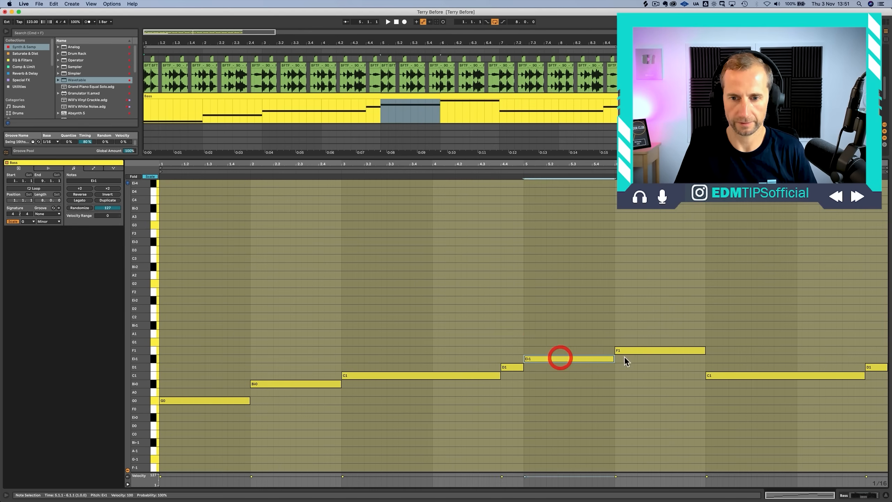
left_click(628, 351)
key("shift+Down")
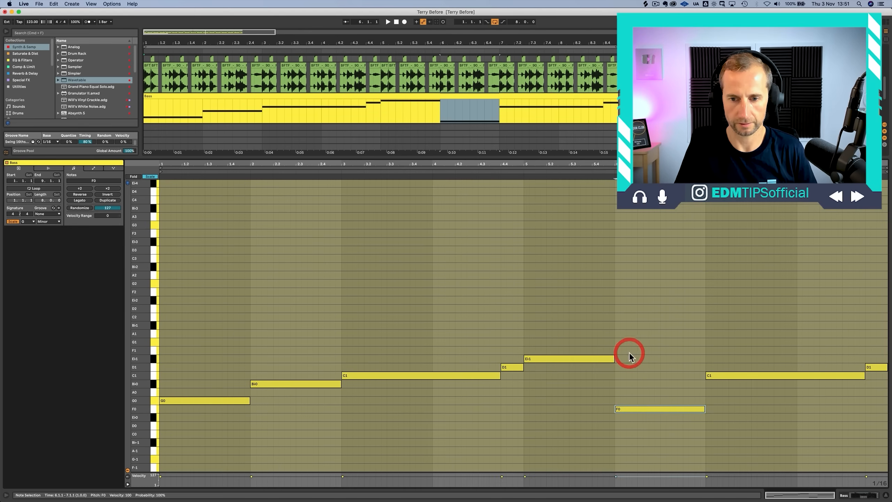
left_click(647, 409)
left_click(727, 375)
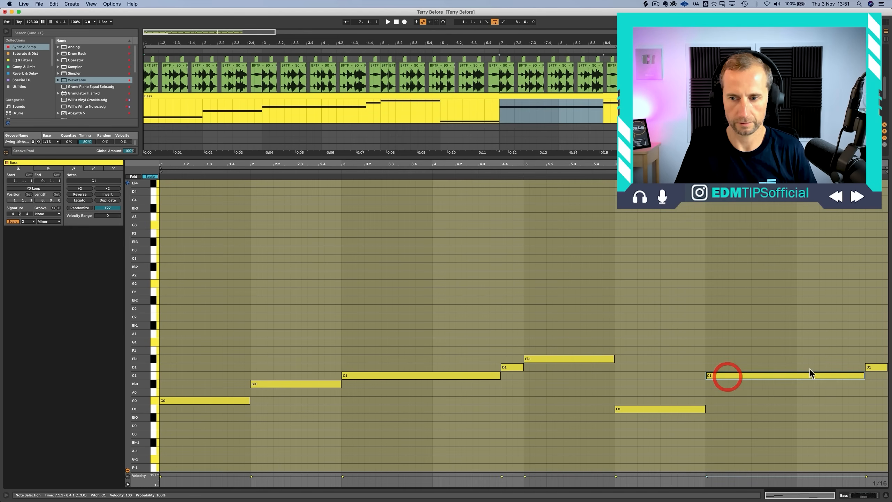
left_click(871, 366)
key("space")
key("shift+Tab")
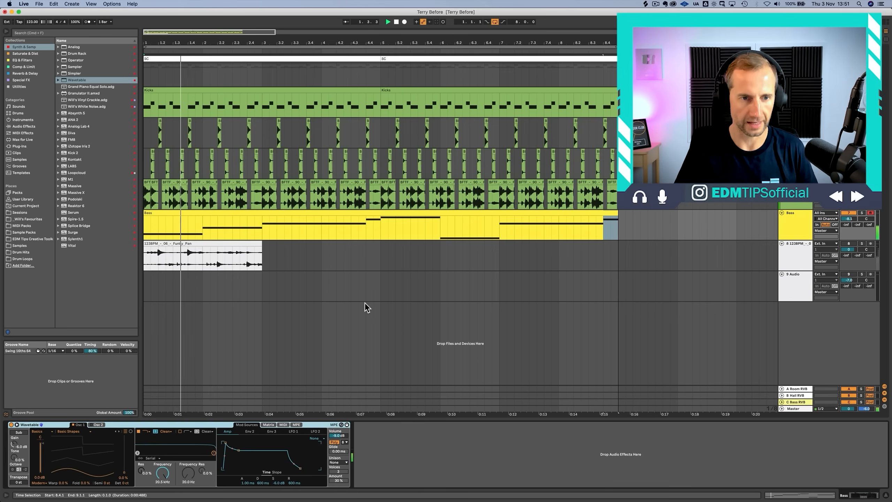
left_click(801, 228)
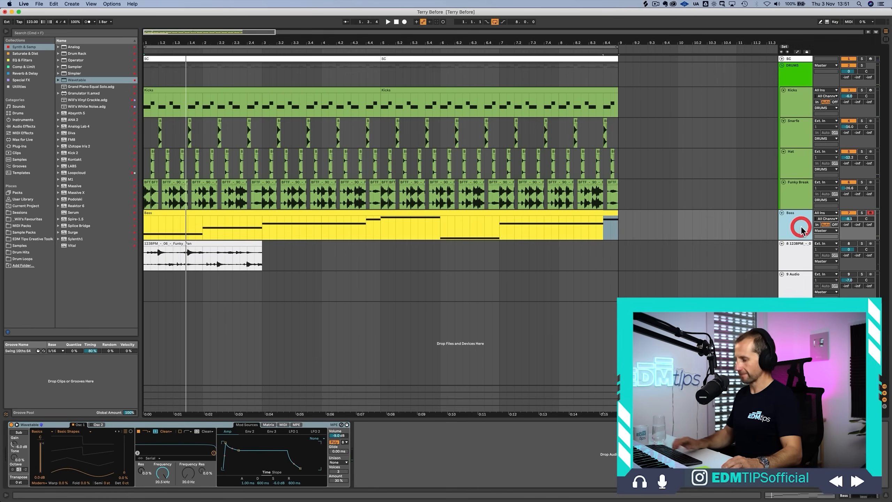
Step: Duplicate the Bass track and solo the duplicate below the original
key("super+d")
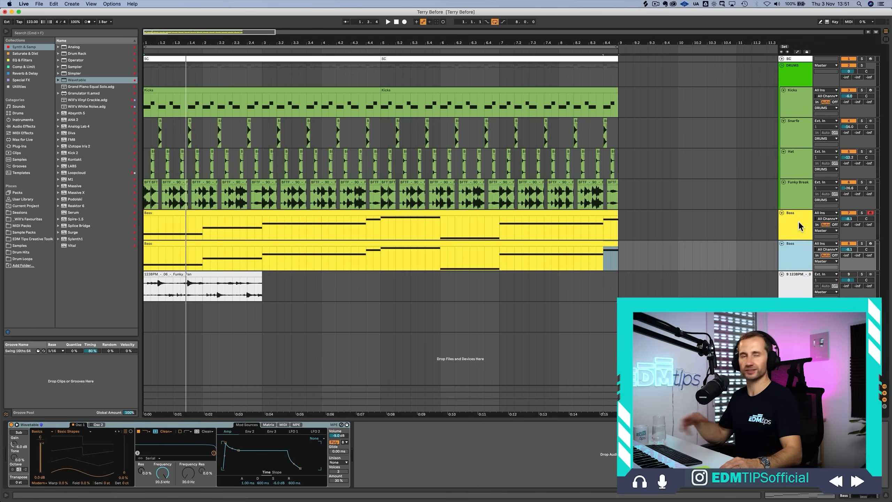
left_click(799, 226)
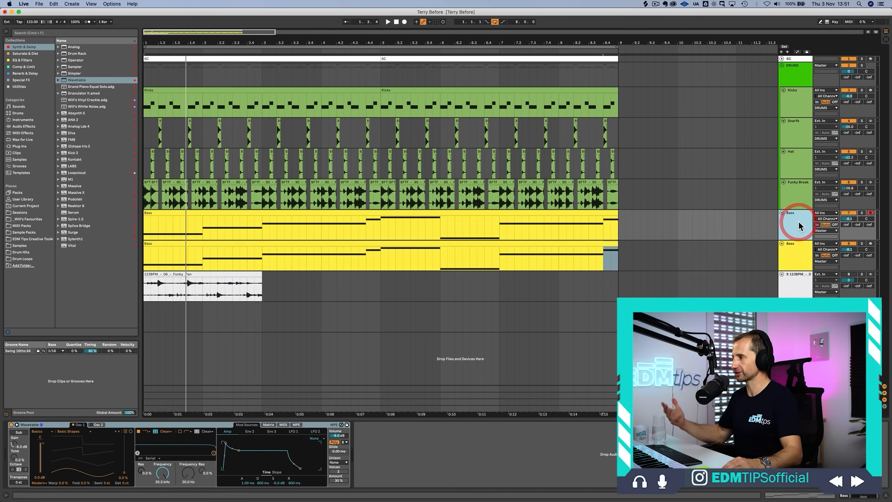
left_click(797, 250)
left_click(861, 243)
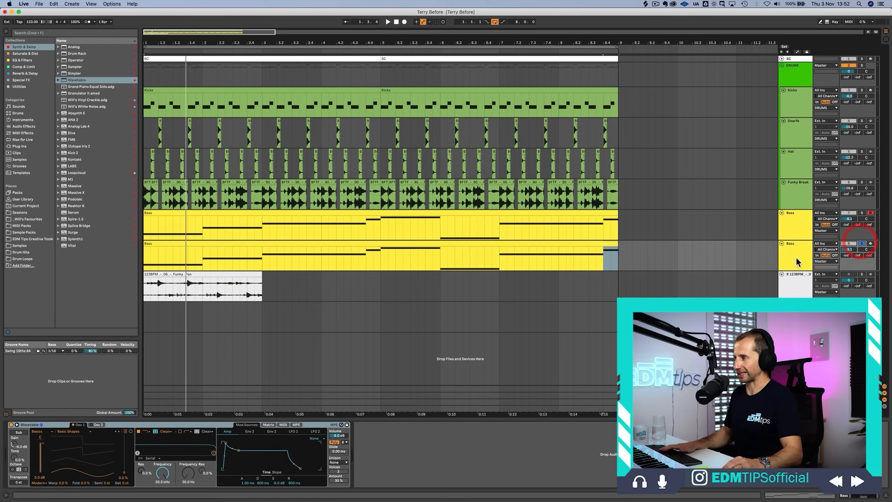
Step: Raise the Wavetable amp envelope sustain on the duplicate Bass track to 0.0 dB and play it back
left_click(796, 260)
left_click_drag(272, 482, 271, 464)
key("space")
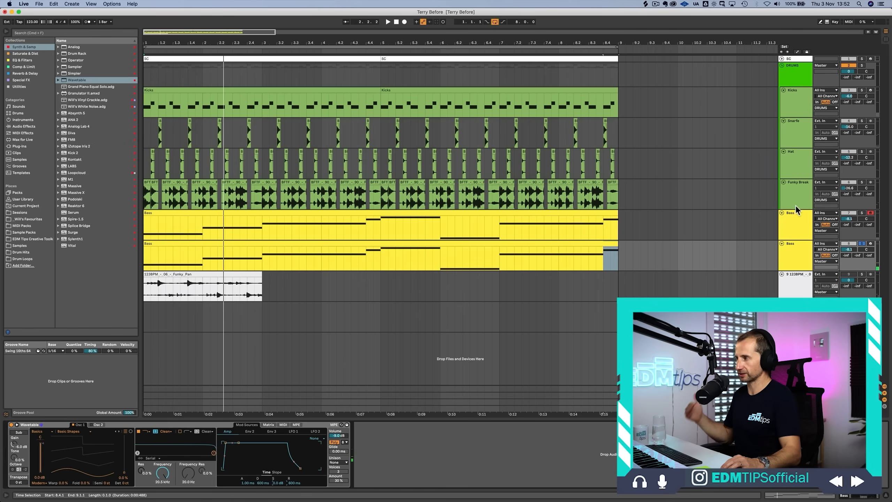
Step: Solo the original Bass track and raise its Wavetable amp envelope sustain to 0.0 dB
left_click(794, 225)
left_click(862, 208)
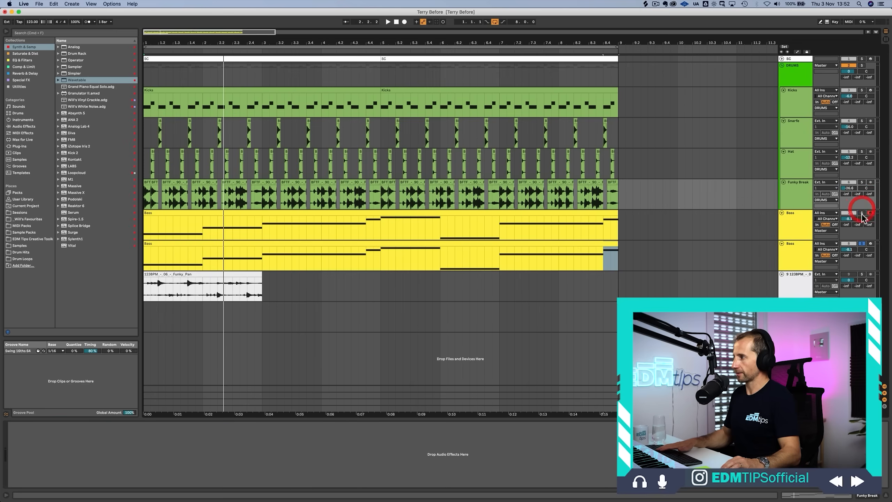
left_click(789, 227)
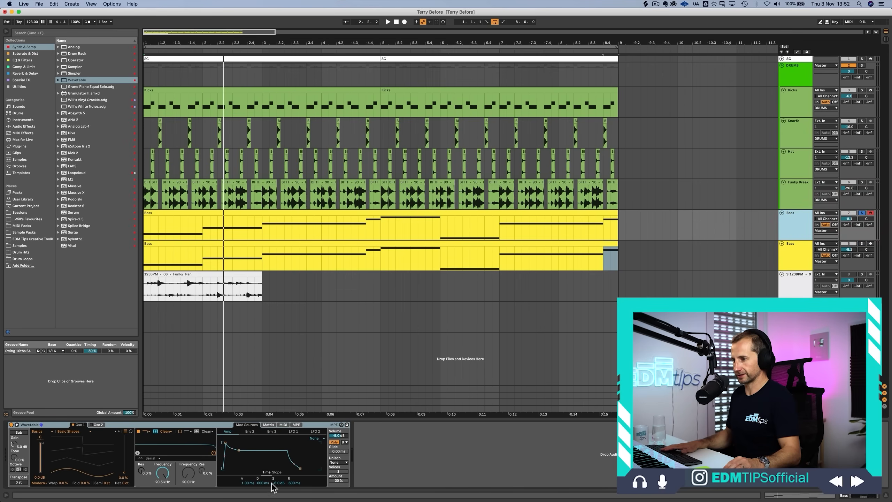
left_click_drag(279, 488, 586, 321)
Step: Rename the original Bass track as Mid Bass
left_click(794, 224)
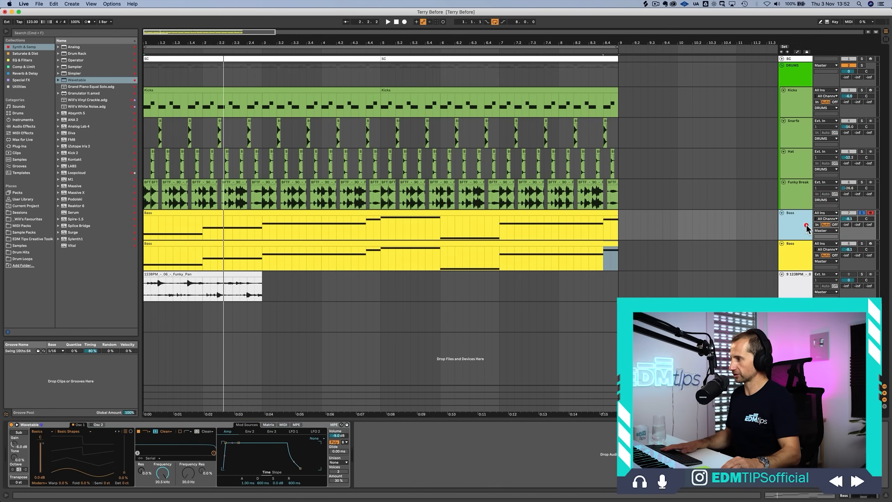
key("super+r")
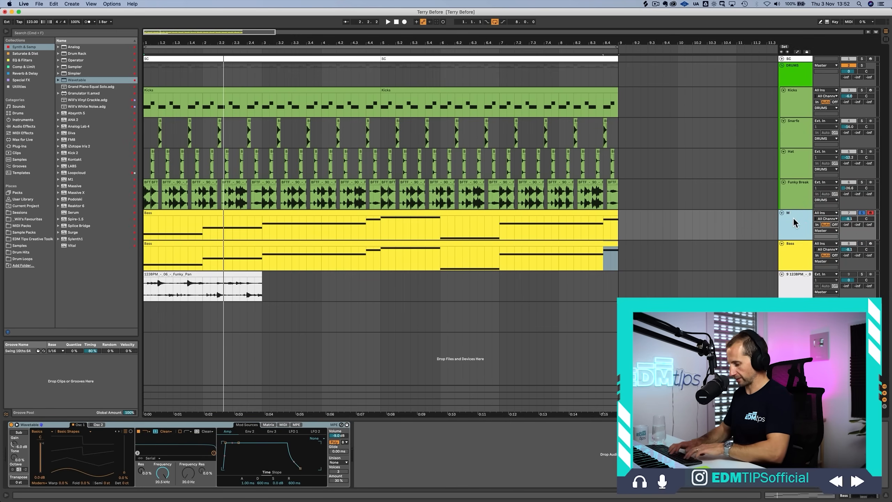
type("Mid Bass")
key("Return")
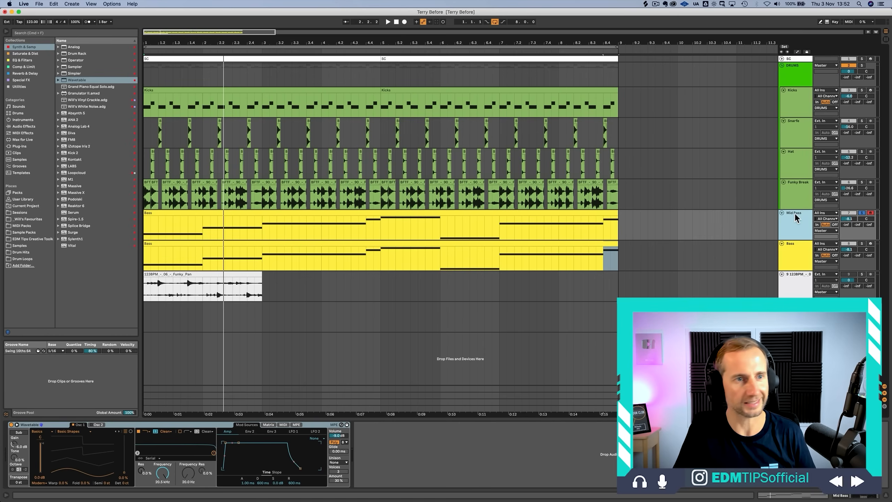
Step: Add Overdrive after Wavetable on the Mid Bass track, with Dry/Wet at 100% and Drive at 61%
left_click(27, 53)
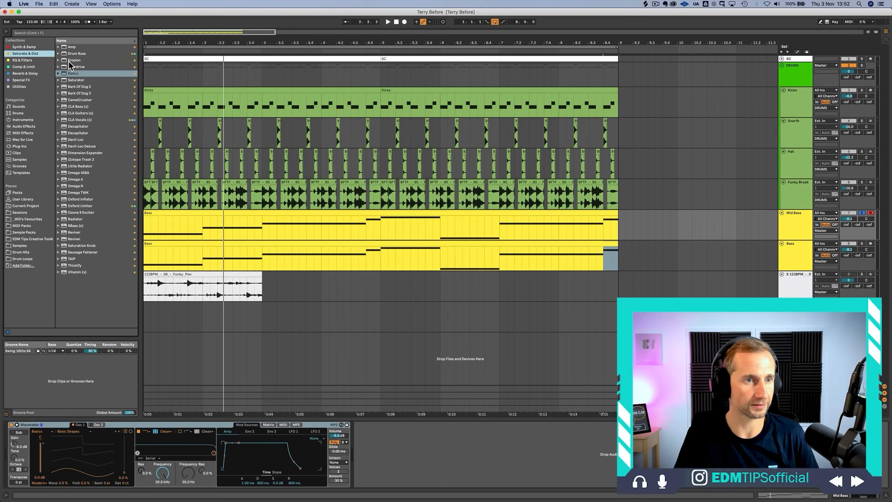
left_click(71, 66)
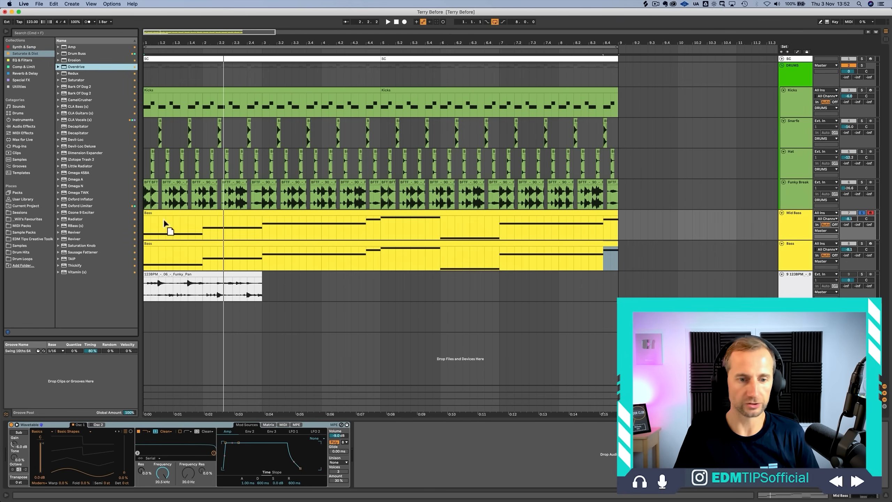
left_click_drag(366, 444, 365, 442)
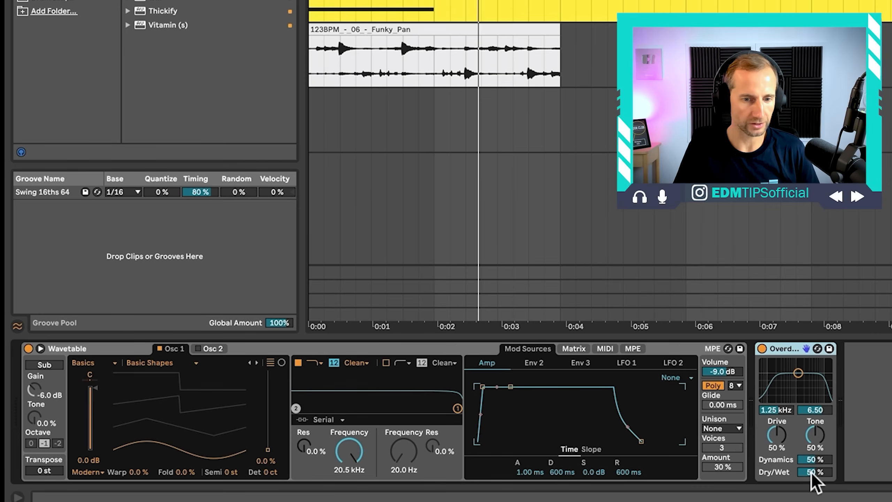
left_click_drag(810, 471, 814, 432)
key("space")
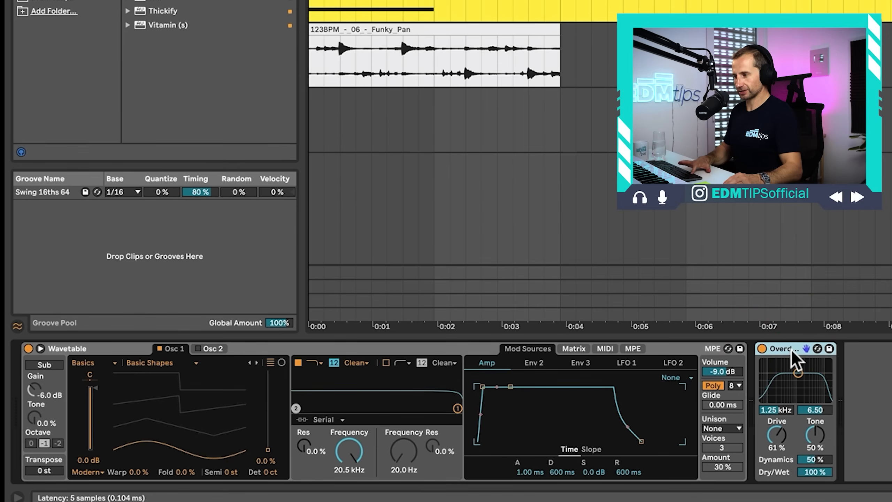
Step: Group the Overdrive into an Audio Effect Rack, show its chain list and duplicate the chain
key("super+g")
left_click(762, 398)
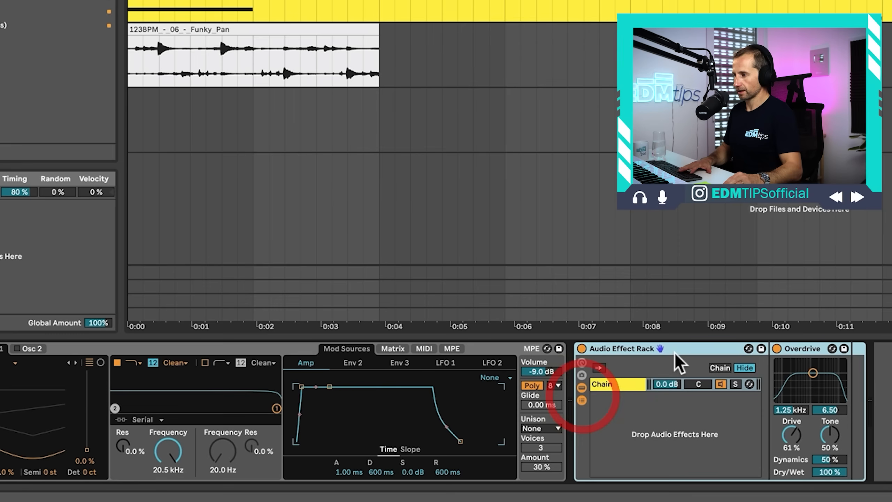
left_click(674, 351)
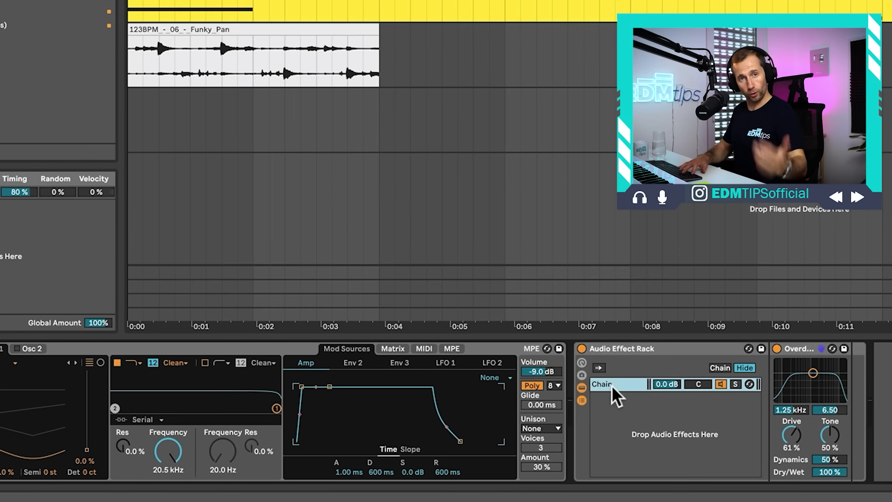
key("super+d")
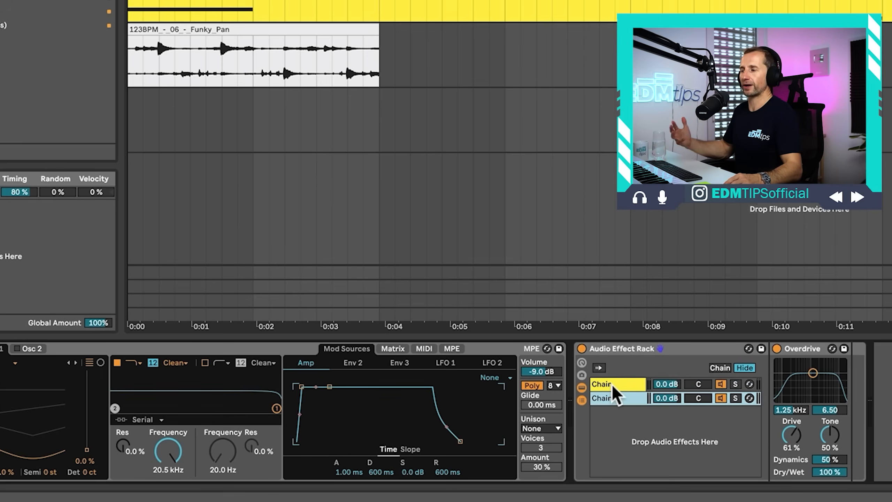
Step: Set the second chain's Overdrive to 4.10 kHz, bandwidth 5.81 and Tone 67%, and pan the two chains 50L and 50R
left_click(612, 384)
left_click(609, 401)
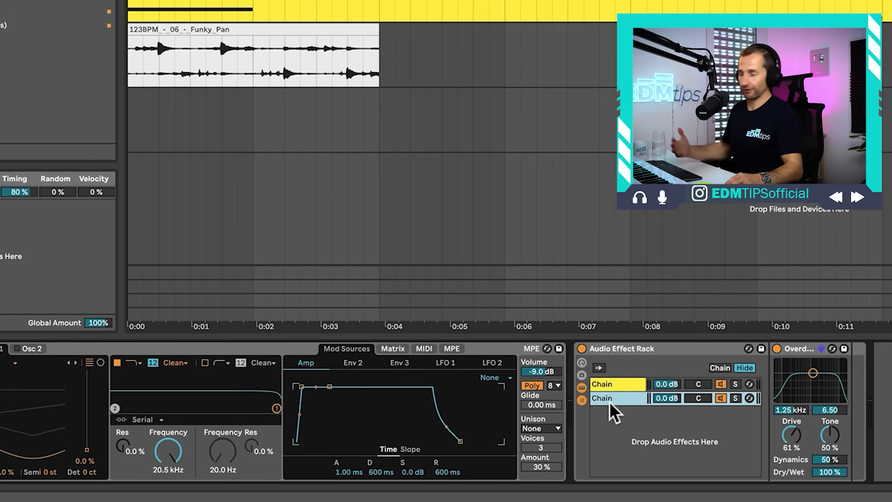
left_click(617, 384)
left_click(617, 397)
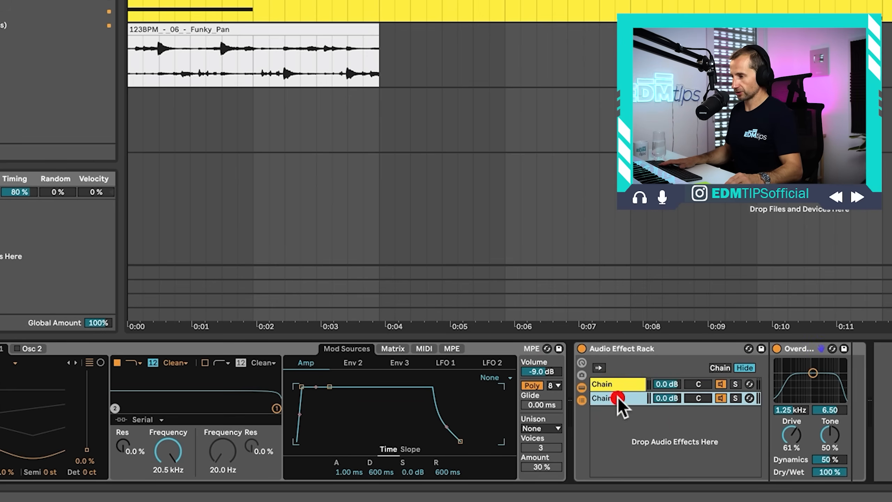
left_click_drag(813, 372, 814, 375)
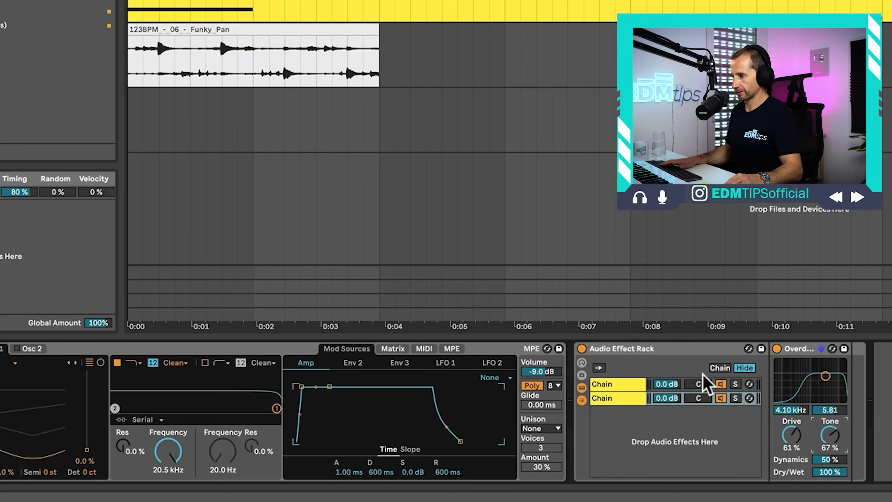
left_click_drag(698, 384, 702, 383)
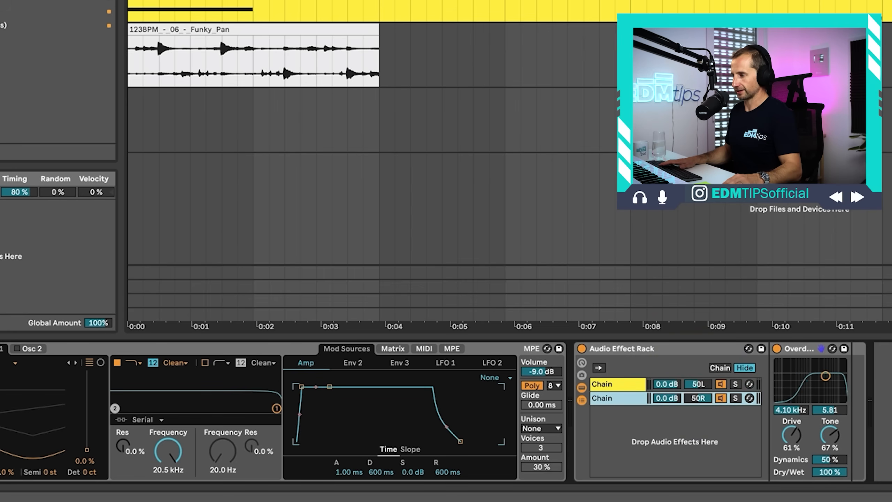
Step: Retune the second chain's Overdrive to 1.11 kHz with bandwidth 7.94, pan that chain 31R, and compare with the first chain switched on
left_click(629, 384)
left_click(628, 401)
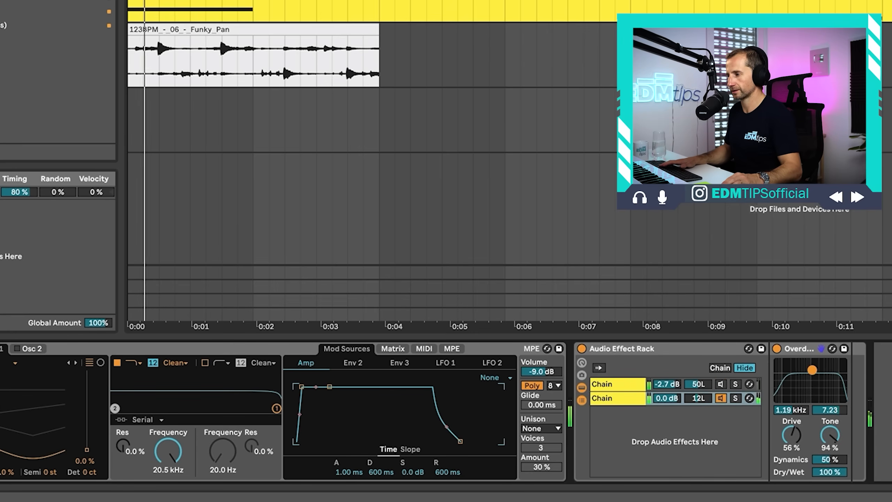
left_click_drag(812, 370, 810, 367)
mouse_move(706, 399)
left_mouse_down()
mouse_move(706, 369)
mouse_move(699, 405)
left_mouse_up()
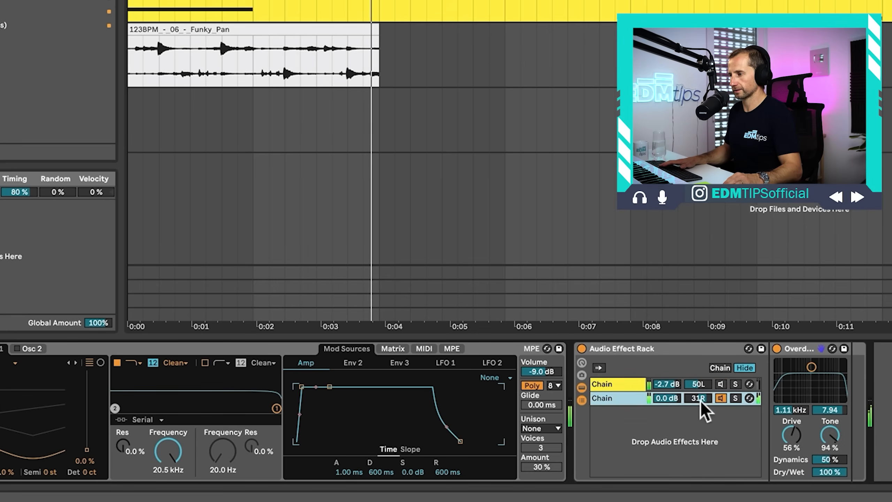
left_click(721, 384)
left_click(721, 385)
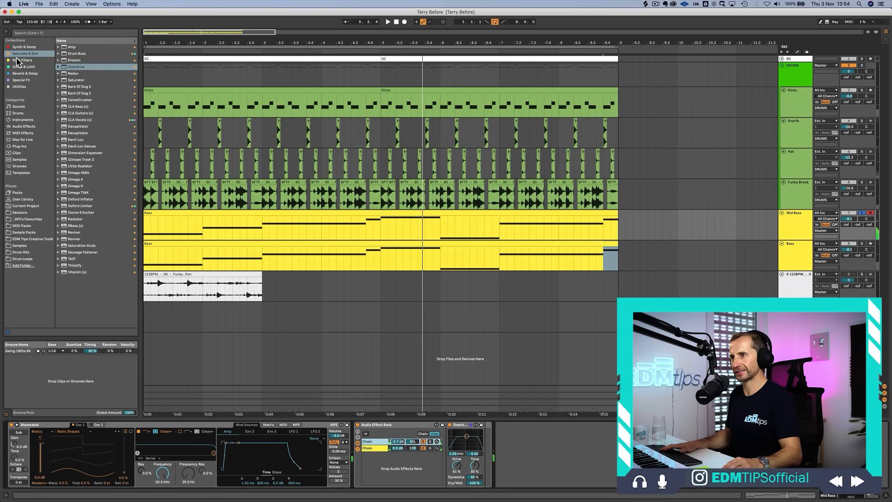
Step: Add EQ Eight after the rack and set its low cut to 147 Hz and its high cut to 198 Hz during playback
left_click(18, 59)
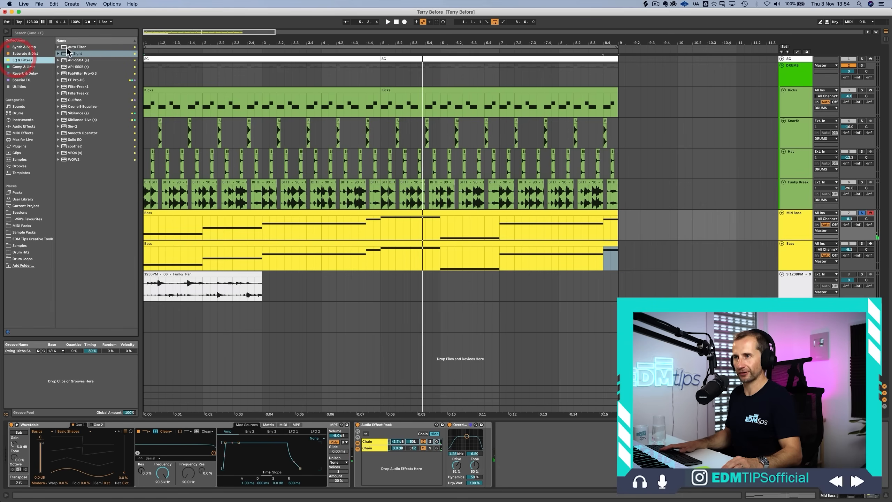
left_click_drag(72, 46, 505, 453)
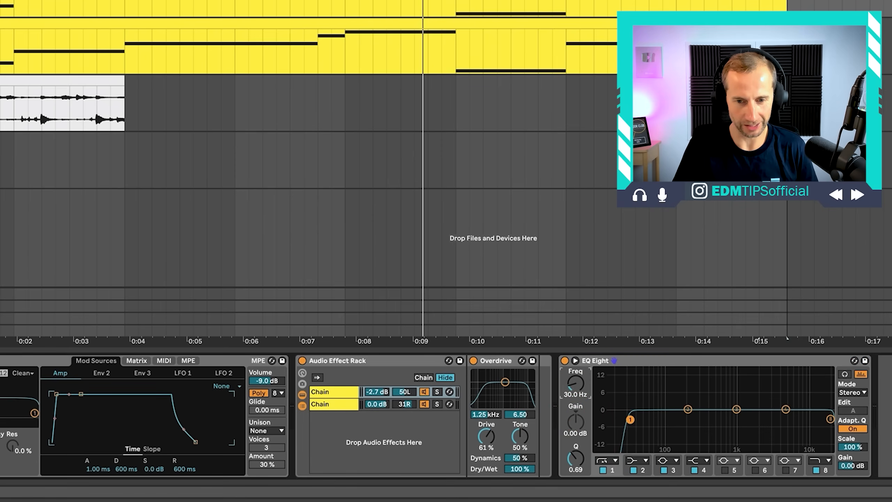
key("space")
left_click_drag(630, 419, 678, 419)
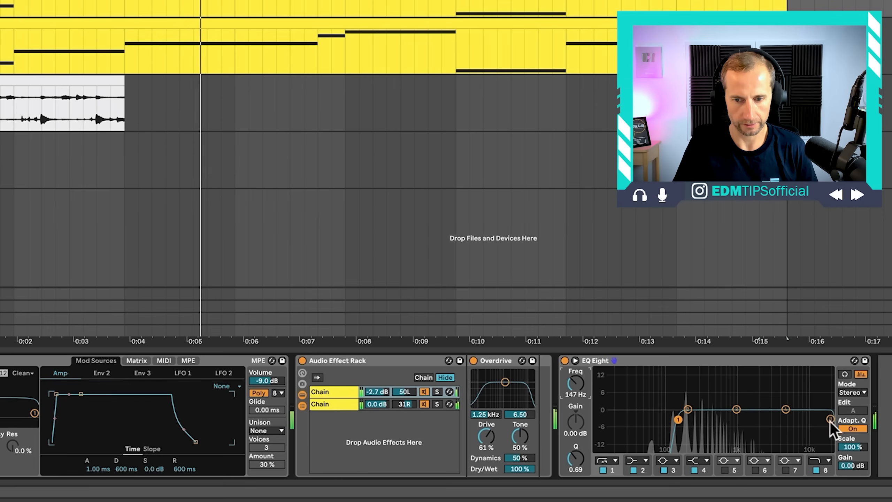
left_click_drag(830, 418, 686, 420)
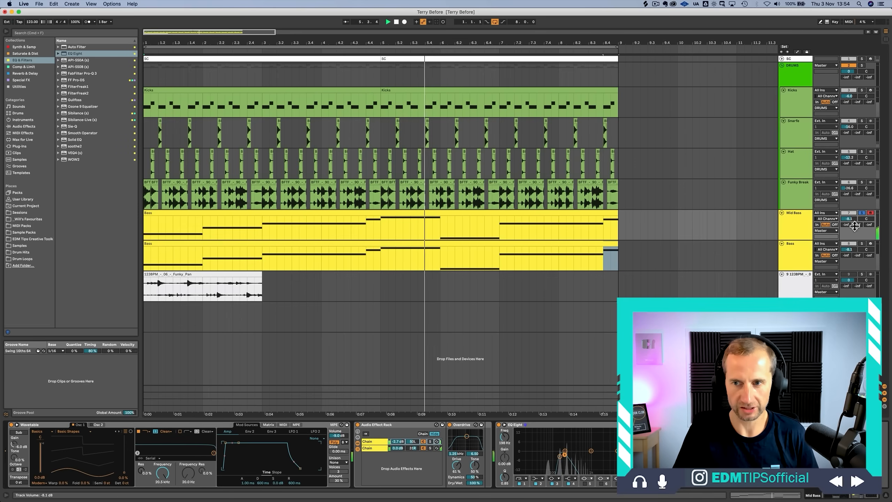
Step: Unsolo Mid Bass, lower its volume against the full mix, and pan the rack's first chain closer to centre
left_click(861, 214)
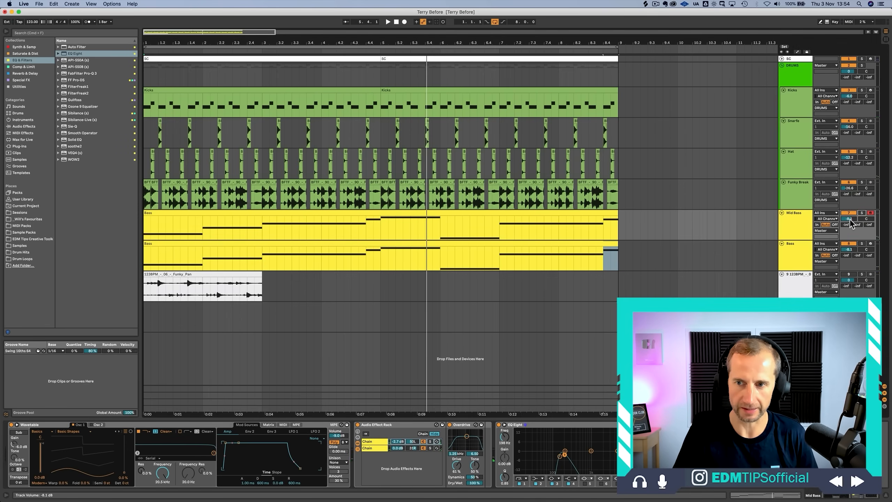
key("space")
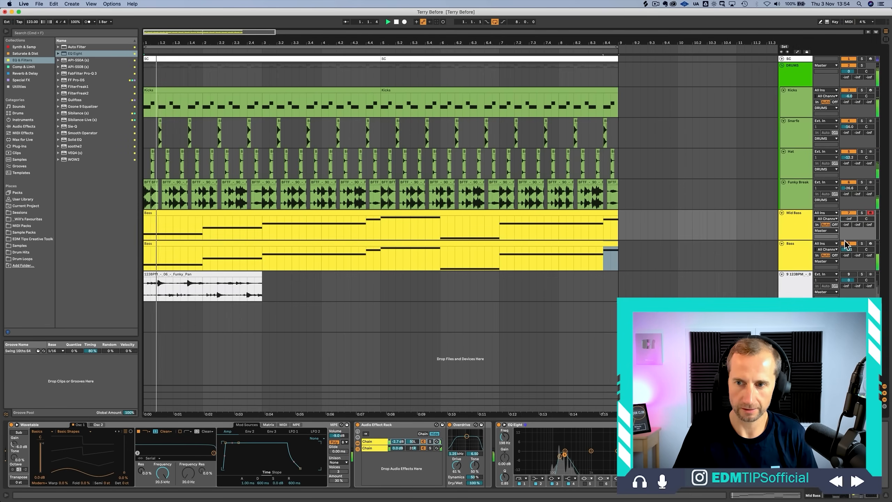
mouse_move(848, 219)
left_mouse_down()
mouse_move(848, 191)
mouse_move(848, 218)
left_mouse_up()
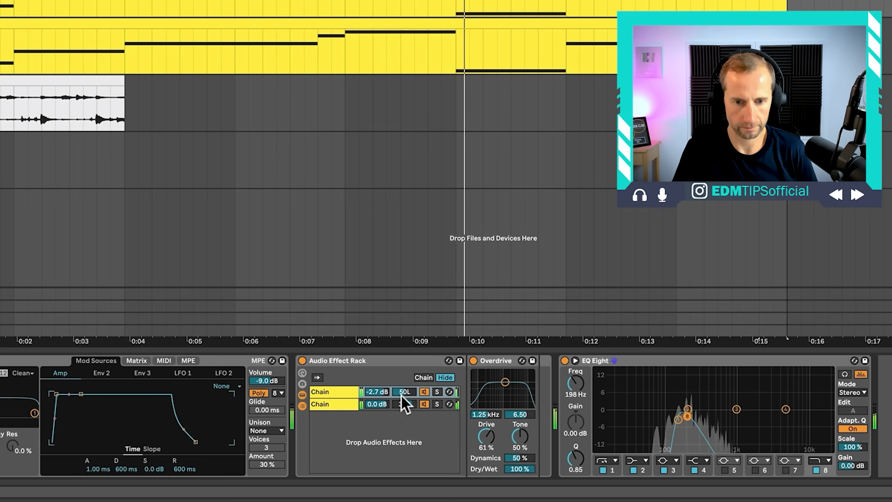
left_click_drag(402, 392, 402, 384)
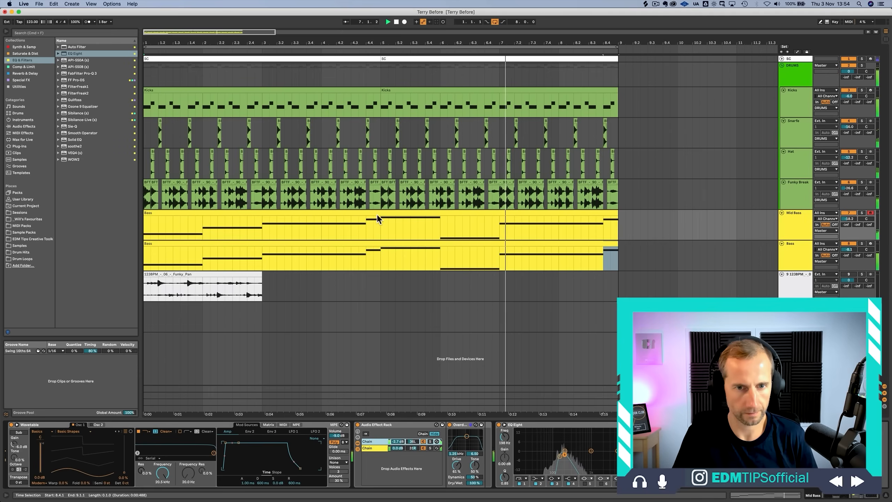
key("space")
Step: Try all notes of the Mid Bass clip an octave higher in playback, and return them to their original octave
double_click(377, 214)
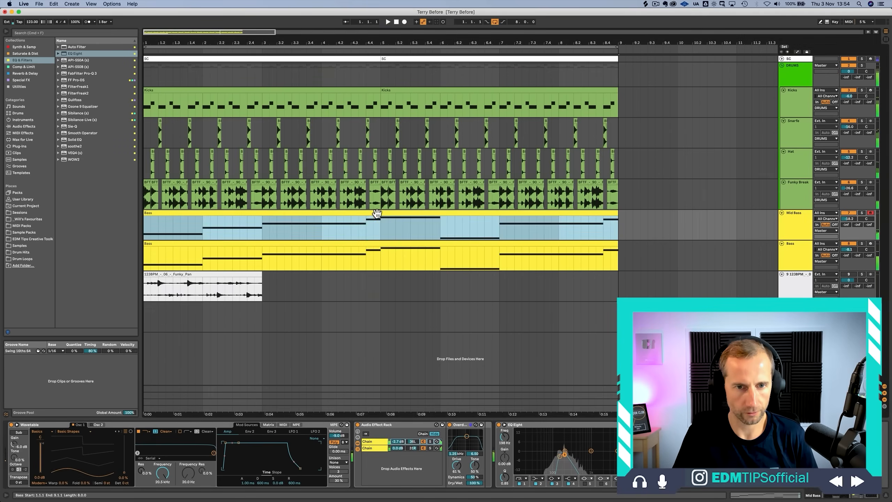
left_click(371, 351)
key("super+a")
key("shift+Up")
key("space")
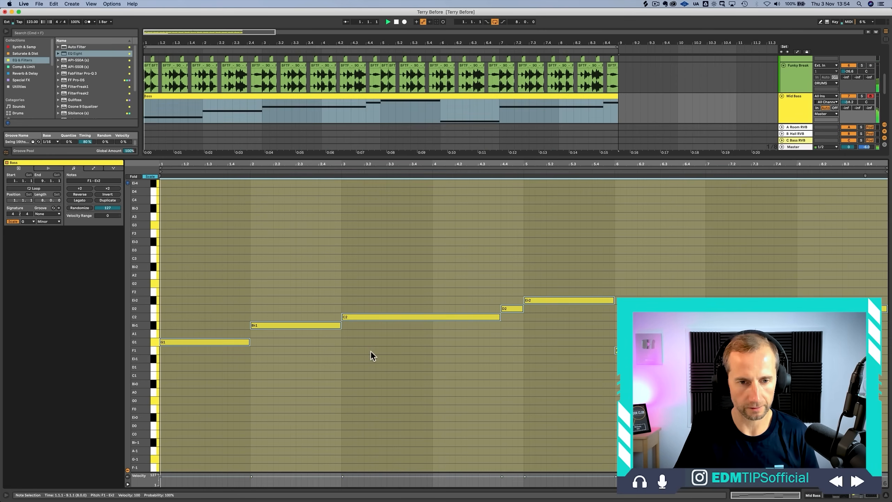
key("space")
key("shift+Down")
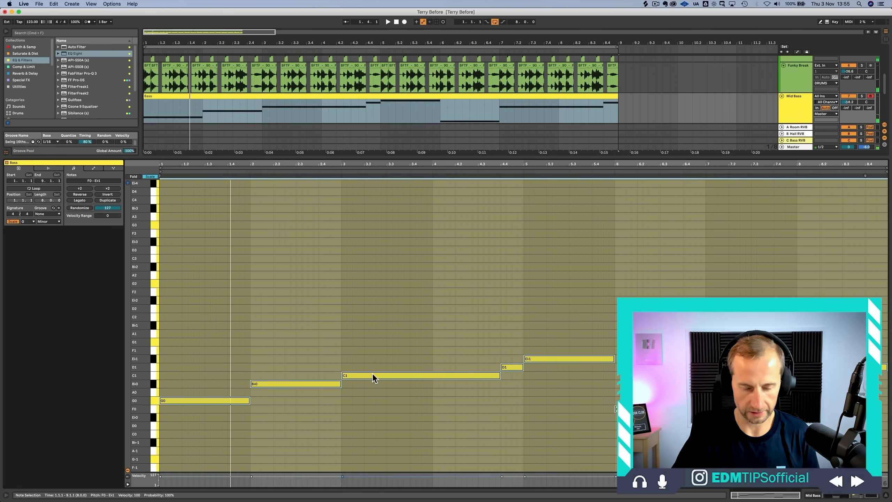
key("shift+Tab")
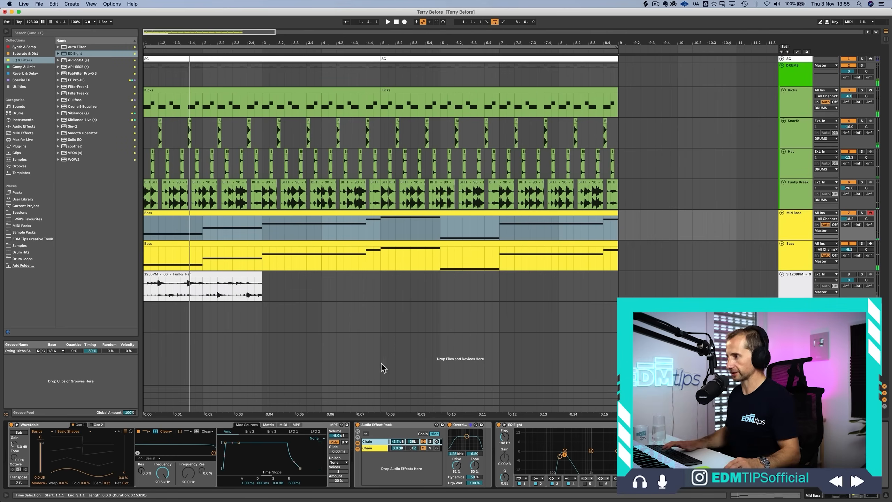
Step: Group the Mid Bass and Bass tracks, name the group BASS, and colour it orange
left_click(788, 238)
left_click(794, 261, "shift")
key("super+g")
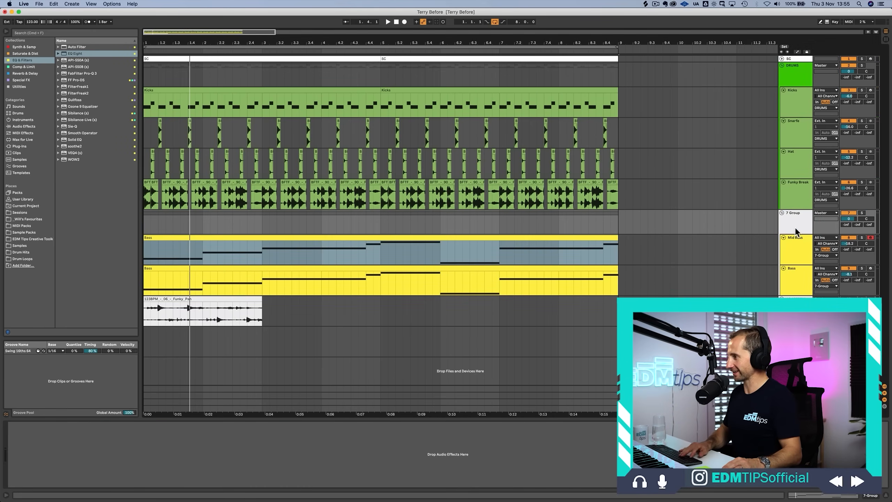
key("super+r")
type("BASS")
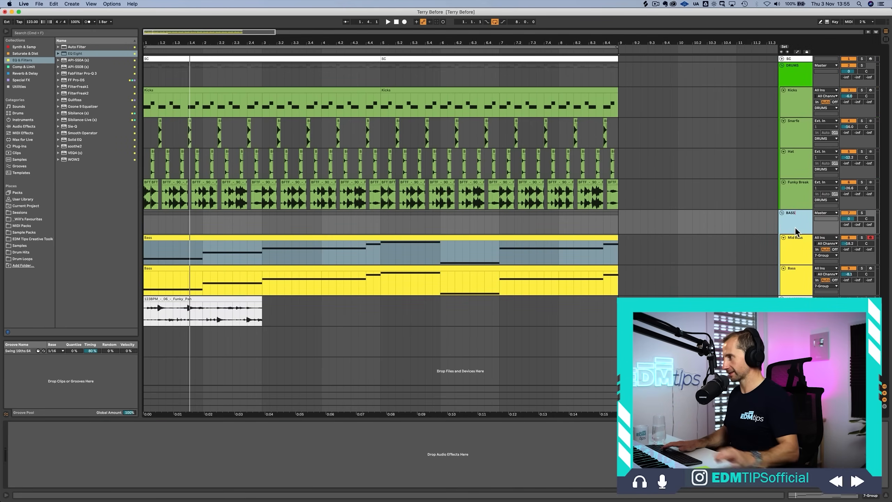
key("Return")
right_click(795, 228)
left_click(809, 323)
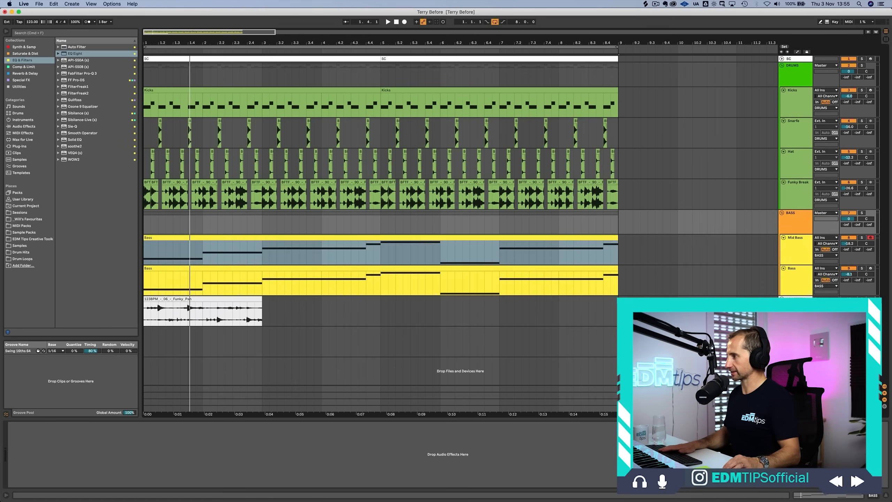
Step: Unfold the SC track, examine its sidechain trigger clips and instrument, and fold it again
left_click(781, 58)
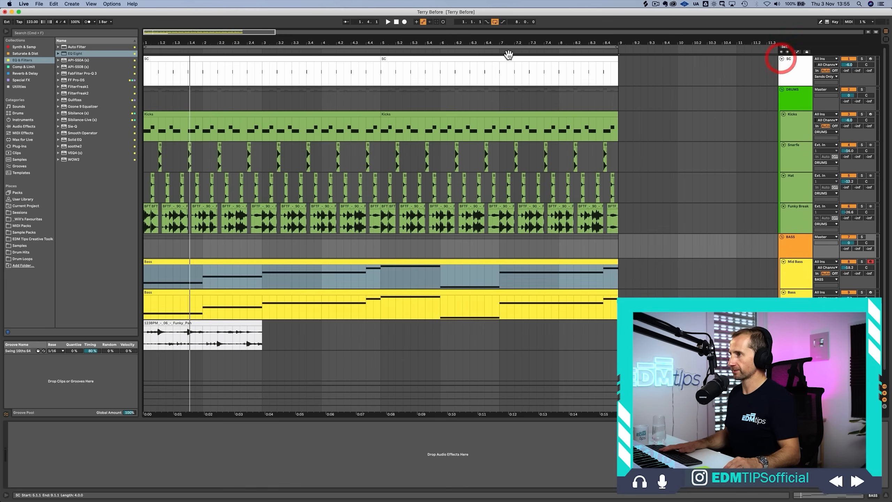
left_click(461, 58)
left_click(298, 59)
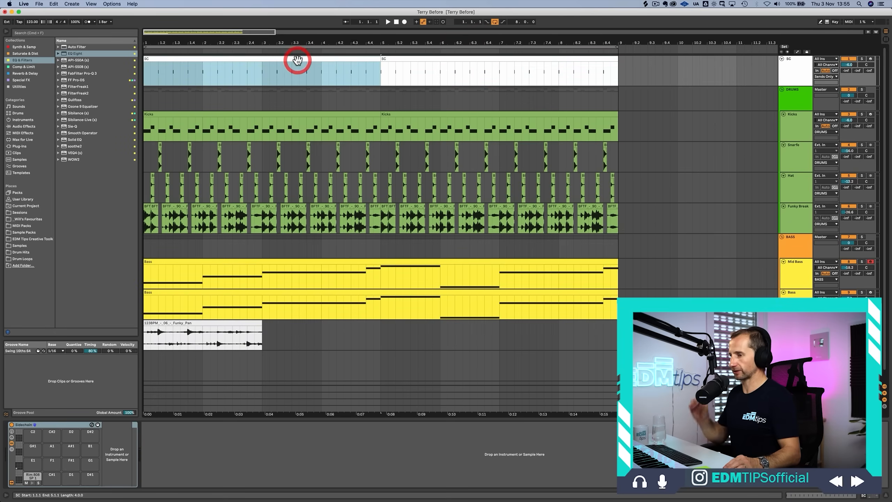
left_click(802, 81)
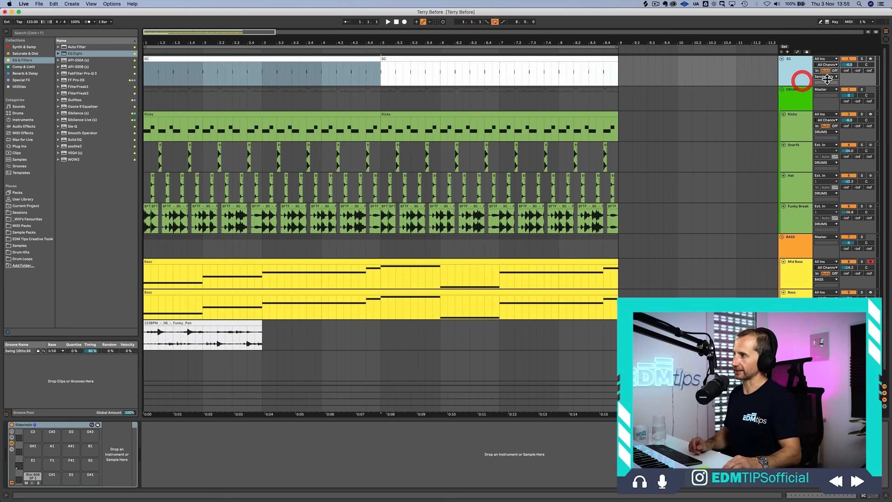
left_click(782, 60)
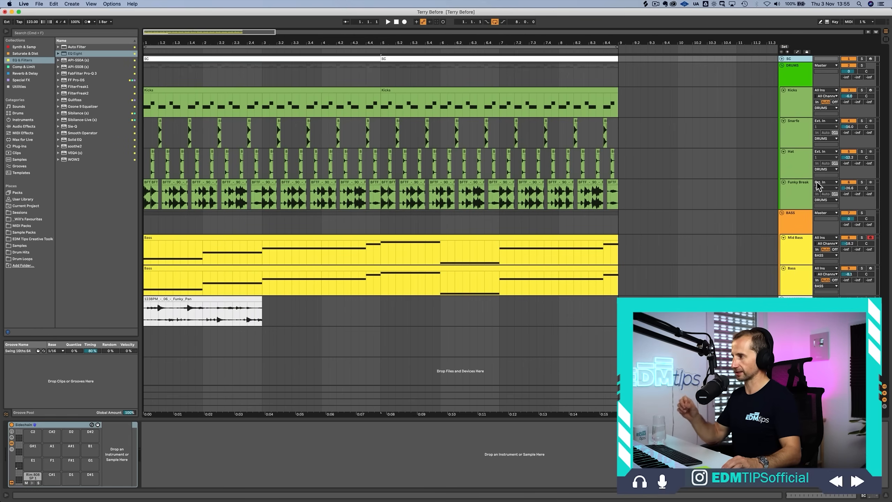
Step: Add a Compressor to the BASS group and enable its sidechain with audio from SC, Post FX
left_click(788, 222)
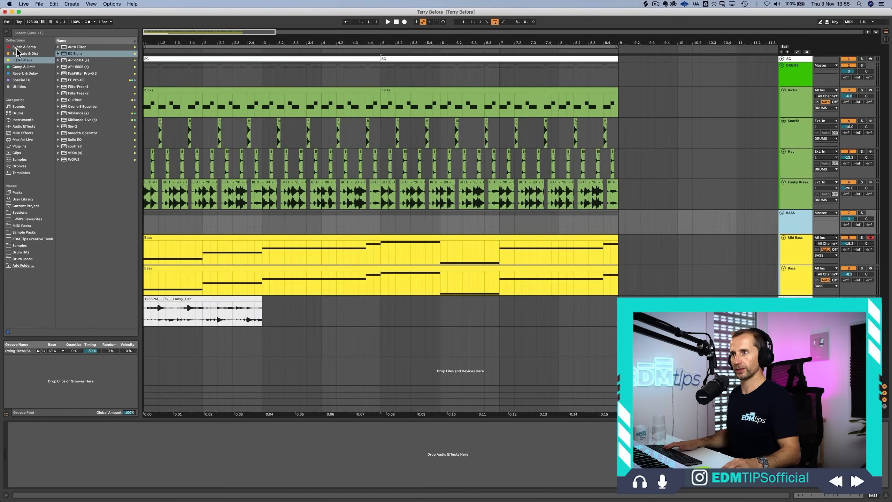
left_click(18, 67)
left_click(66, 47)
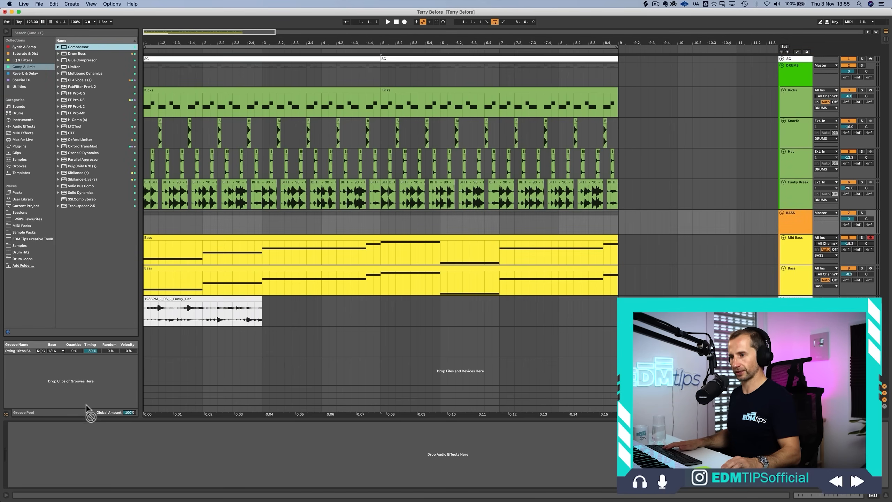
left_click_drag(81, 443, 80, 443)
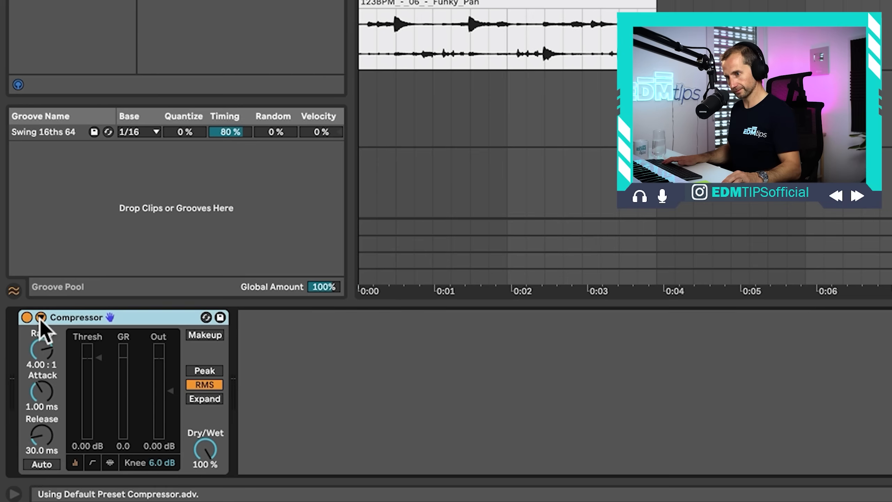
left_click(16, 424)
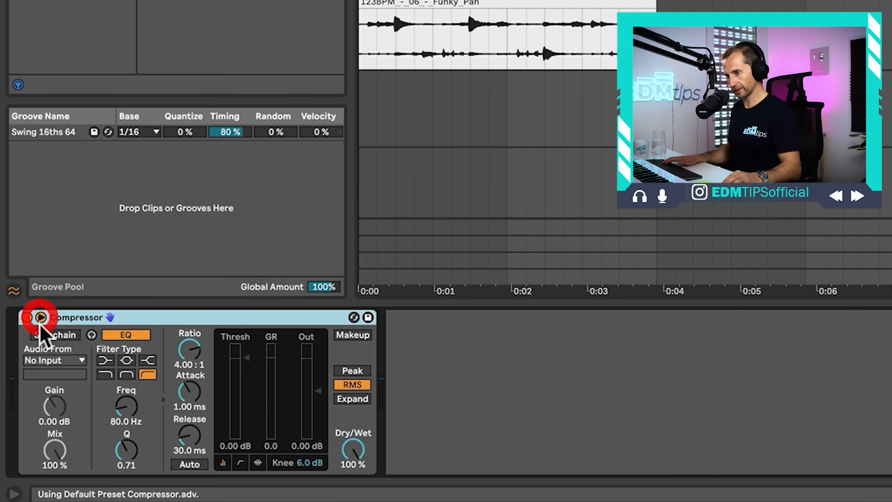
left_click(54, 360)
left_click(58, 149)
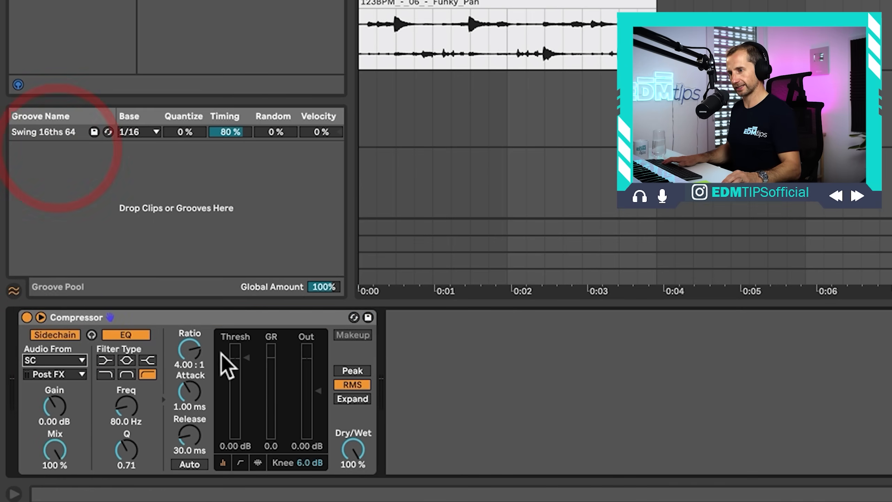
Step: Set the BASS Compressor's threshold to -inf dB and attack to 0.01 ms, and tune its ratio to about 1.56:1 during playback
left_click_drag(243, 356, 243, 437)
mouse_move(187, 358)
left_mouse_down()
mouse_move(187, 333)
mouse_move(186, 346)
left_mouse_up()
left_click_drag(188, 387, 189, 418)
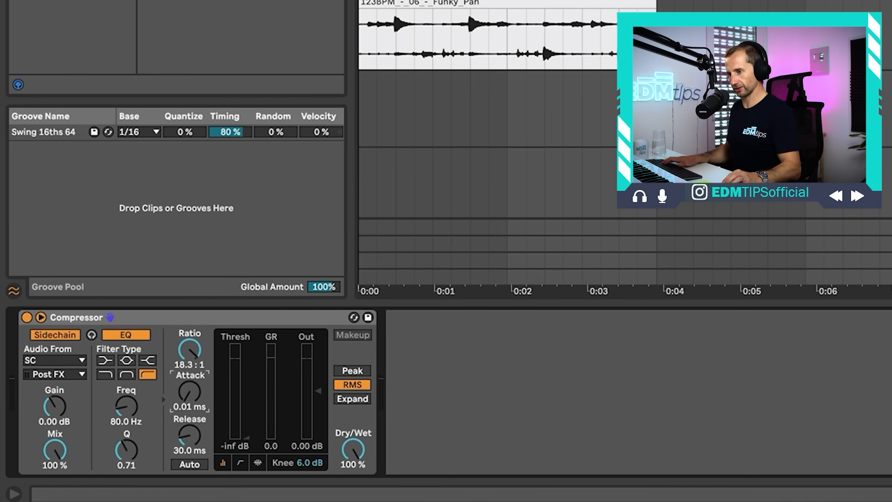
key("space")
left_click_drag(196, 357, 196, 404)
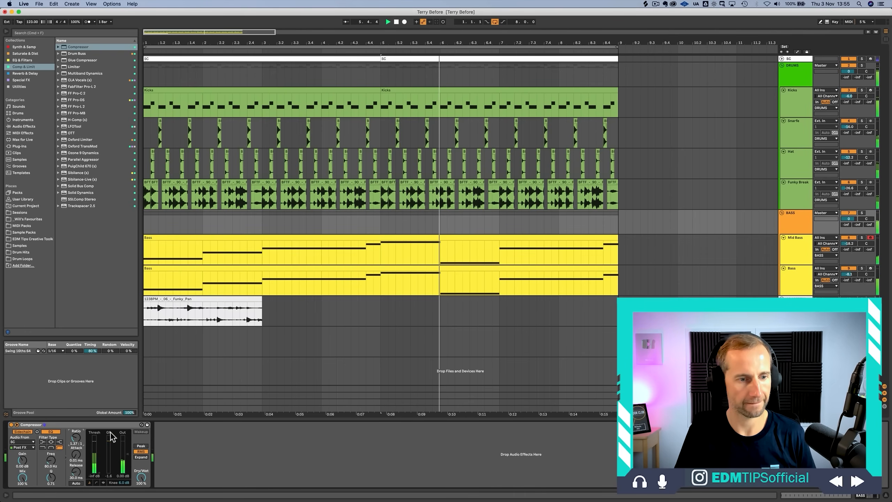
left_click_drag(76, 437, 76, 441)
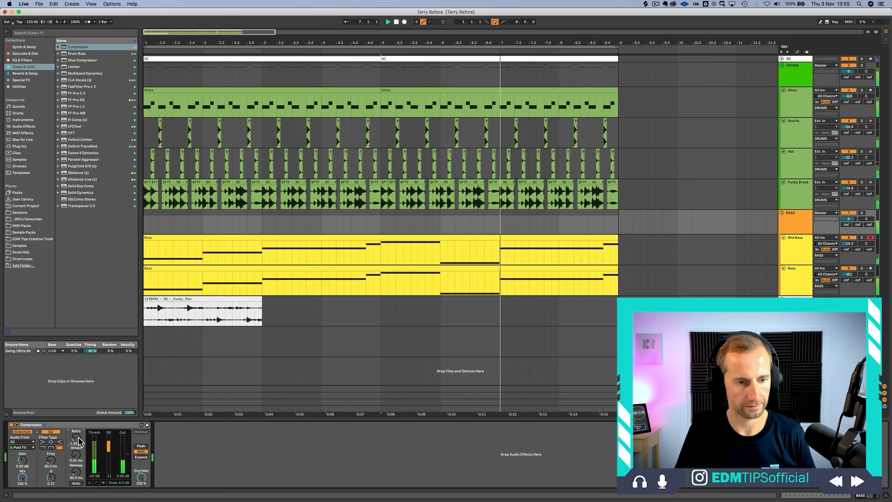
Step: Add a Glue Compressor after Drum Buss on the DRUMS group and lower its threshold to -13.3 dB
left_click(795, 71)
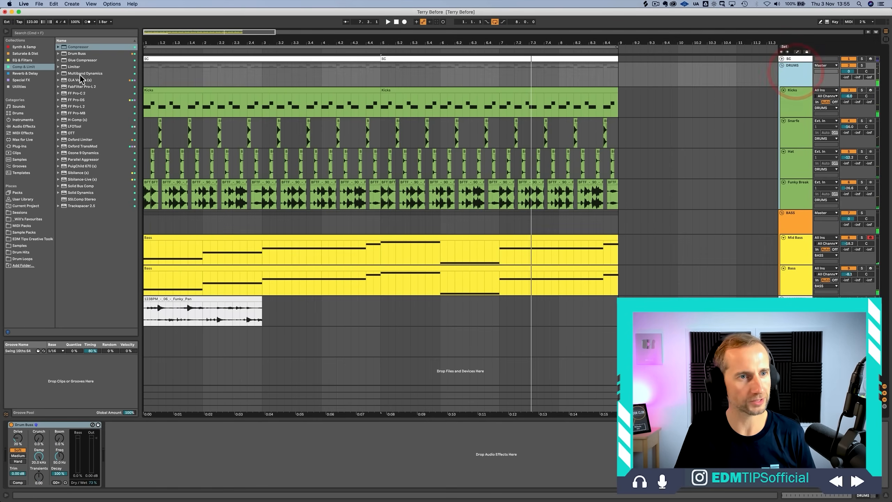
left_click_drag(67, 58, 183, 454)
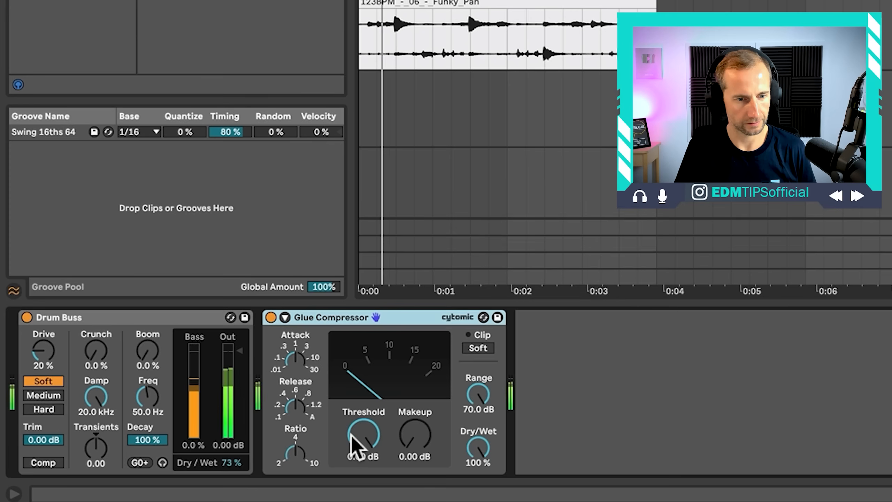
left_click_drag(355, 446, 356, 473)
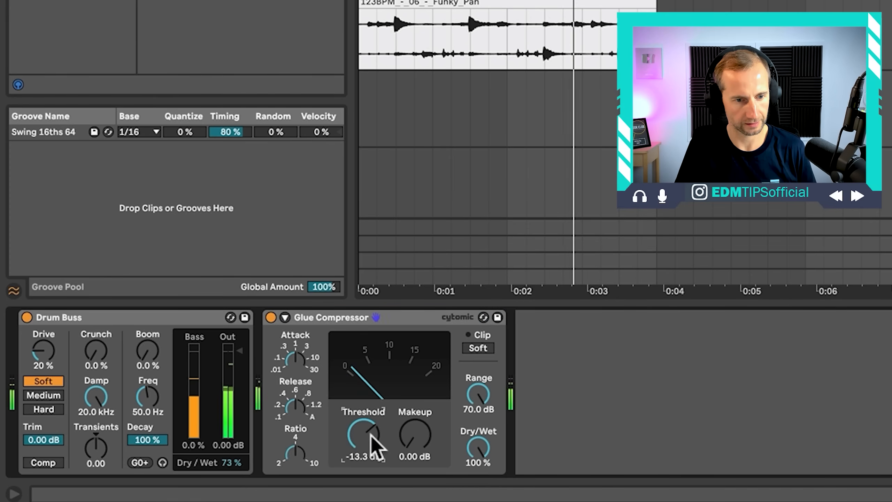
Step: Set the Glue Compressor's makeup gain to 2.5 dB and compare the drums with it bypassed and active
left_click(413, 457)
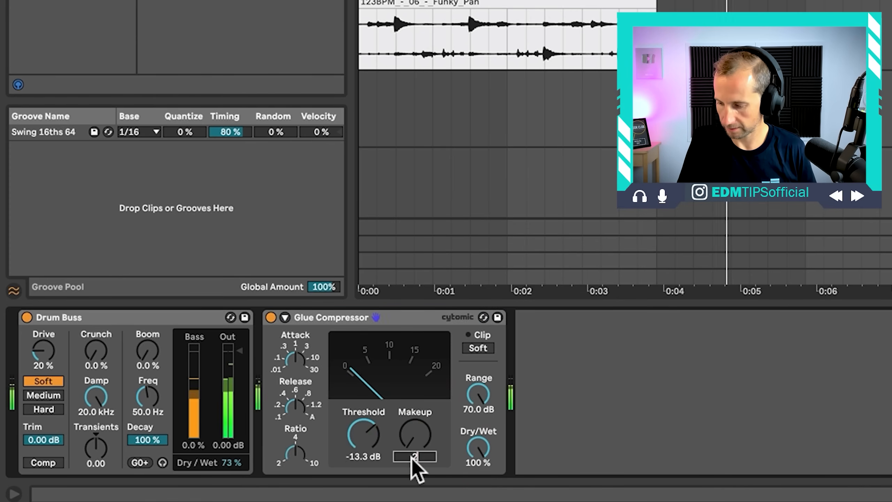
type("2.5")
key("Return")
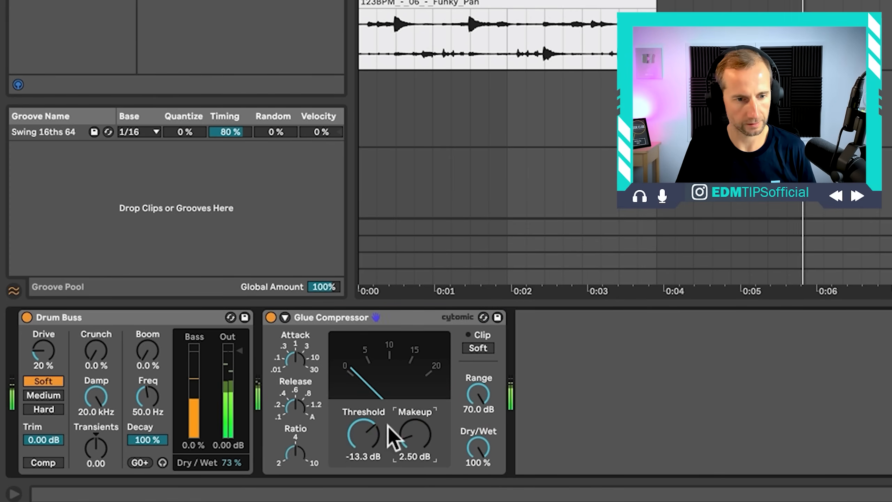
left_click(271, 317)
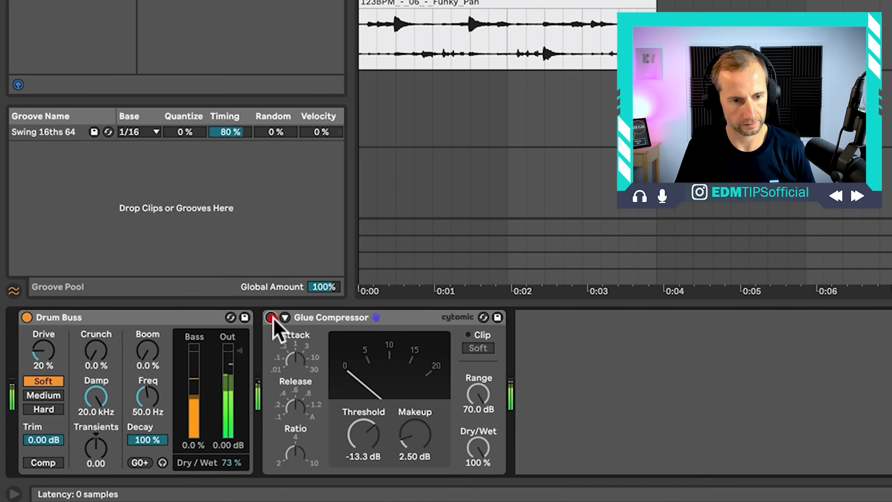
left_click(271, 318)
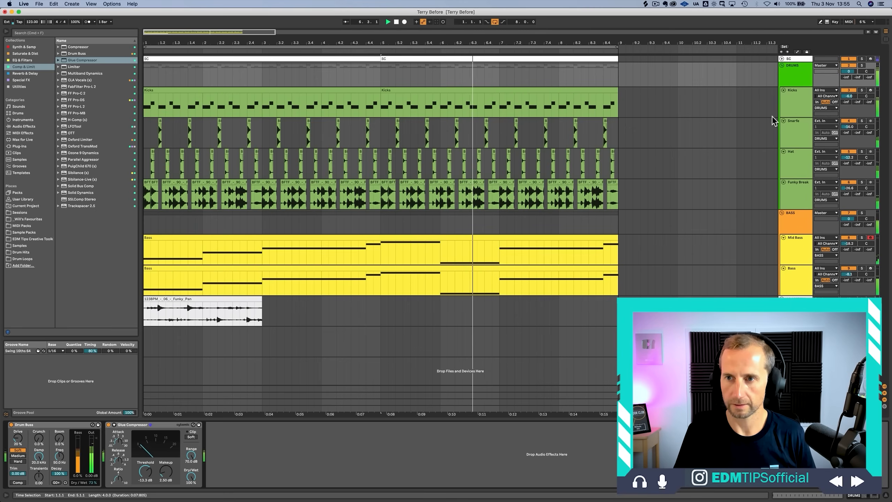
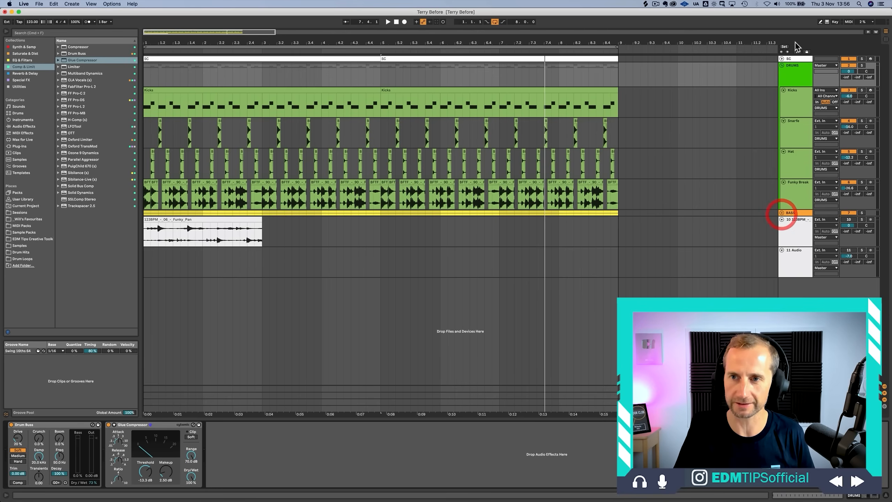
Step: Fold the DRUMS group, insert a MIDI track below BASS, name it Chords, and colour it turquoise
left_click(784, 66)
left_click(782, 66)
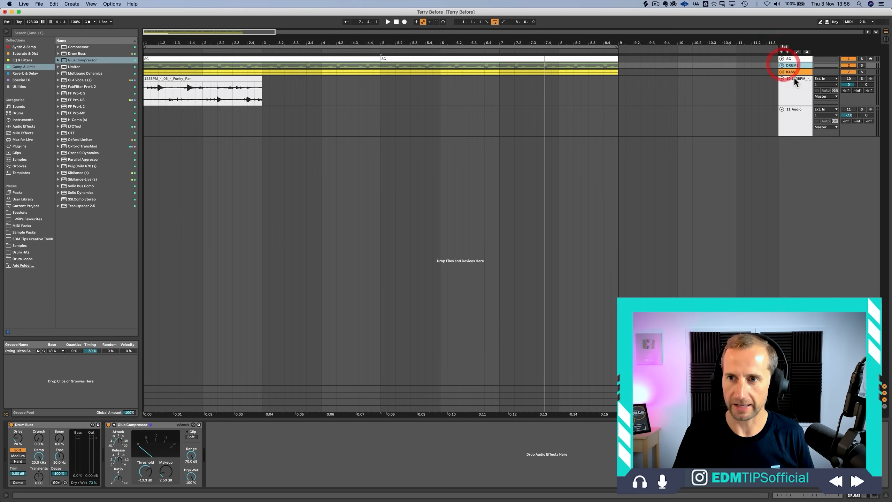
left_click(797, 73)
key("super+shift+r")
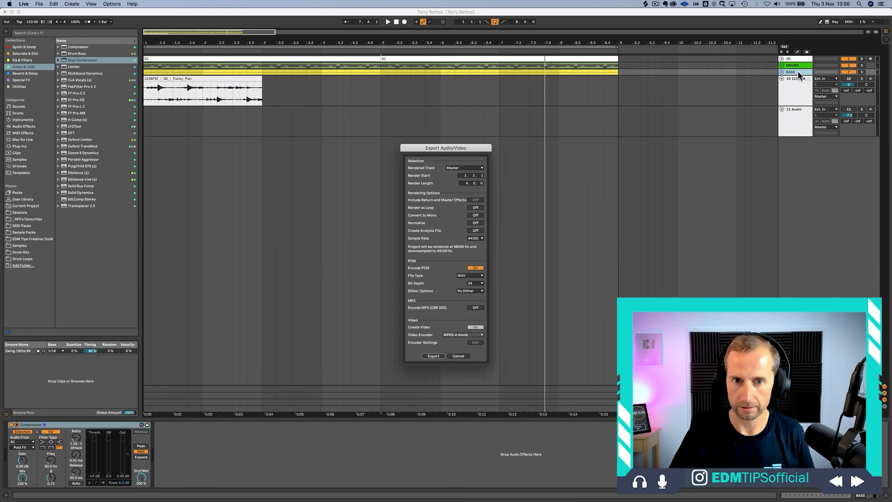
left_click(457, 356)
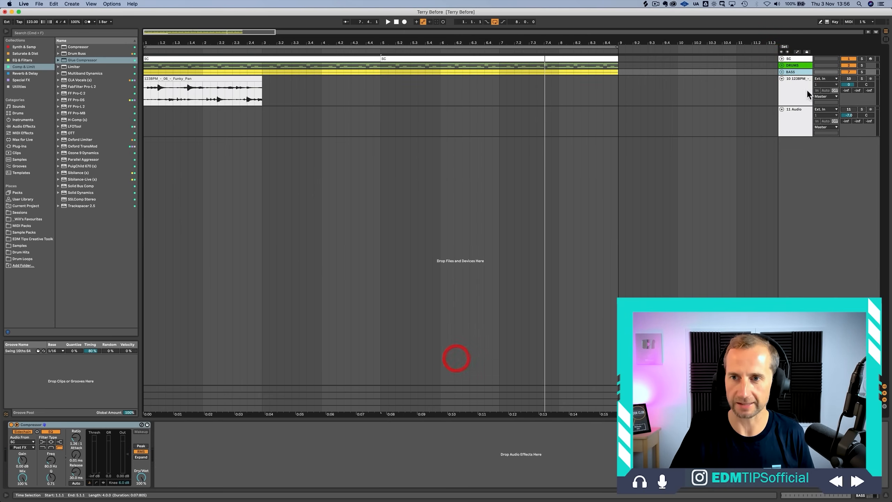
key("super+shift+t")
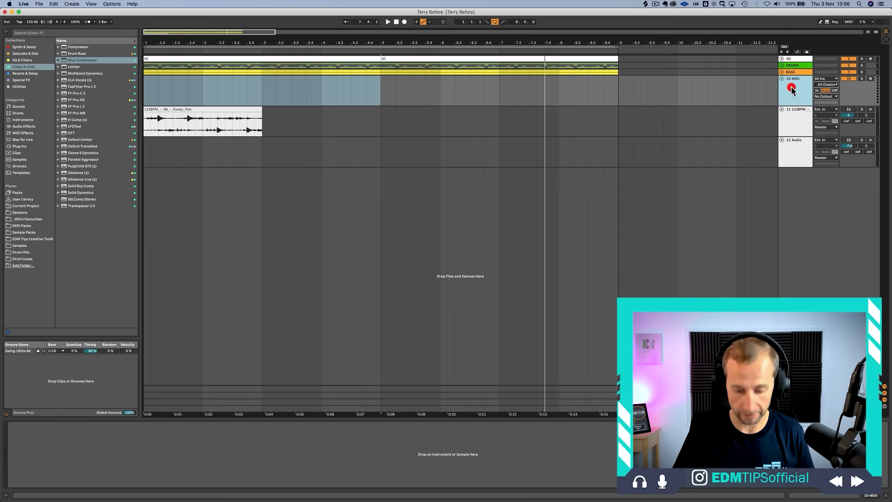
key("super+r")
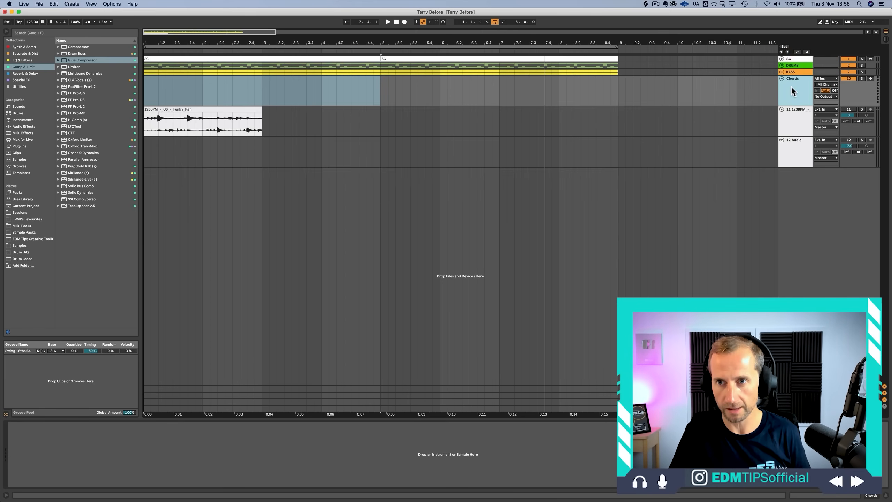
right_click(792, 87)
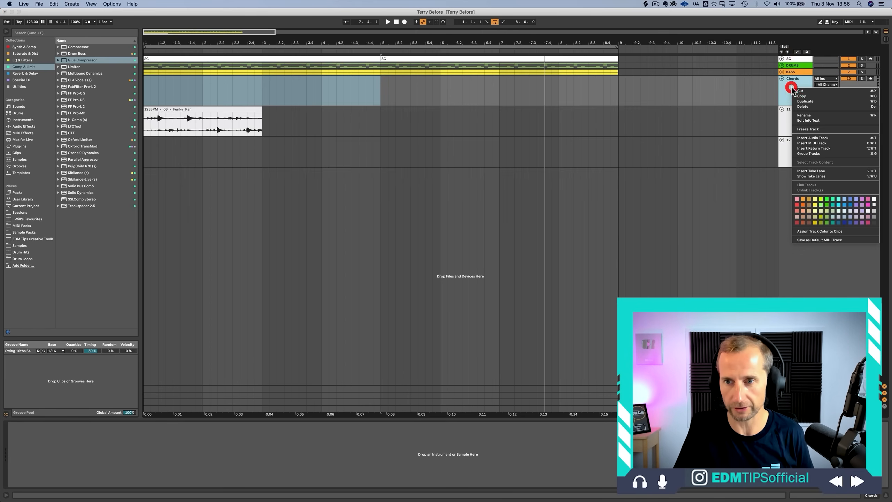
left_click(841, 200)
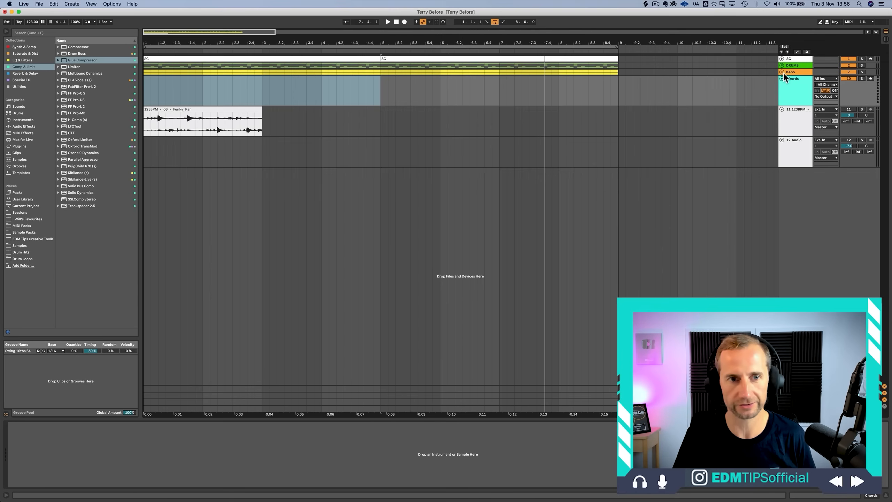
Step: Create an empty eight-bar MIDI clip on the Chords track, starting at bar 1
left_click(144, 95)
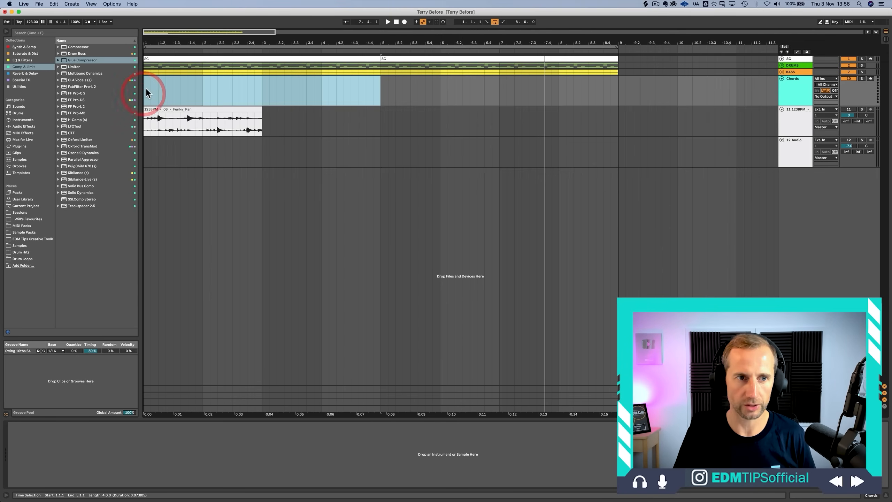
left_click_drag(145, 97, 616, 79)
key("super+shift+m")
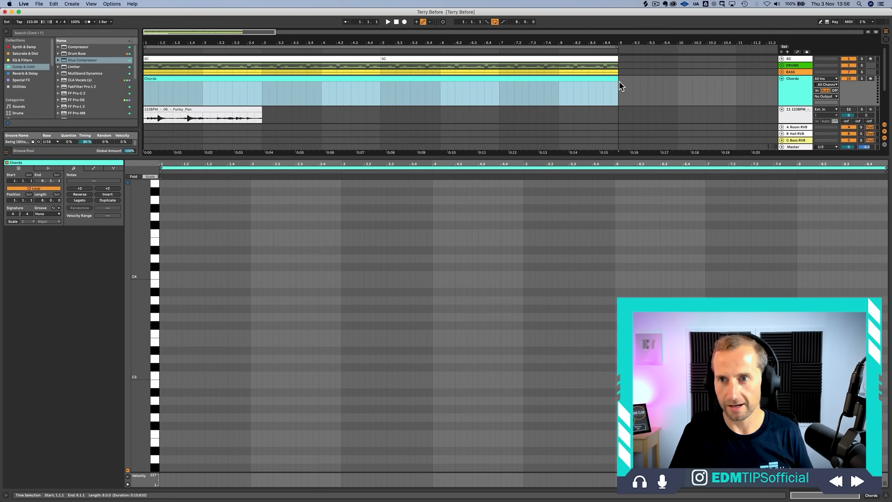
Step: Unfold the BASS group, copy the Mid Bass clip onto the Chords track, and assign the Chords track colour to it
left_click(781, 72)
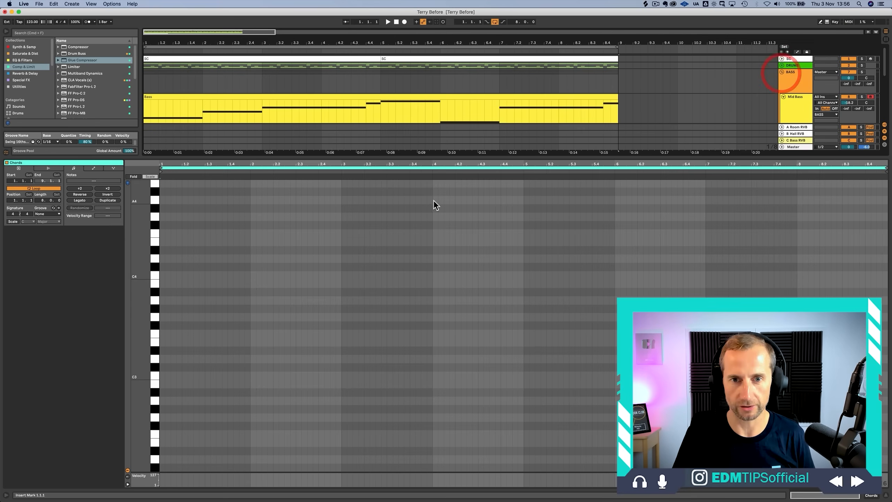
left_click_drag(433, 157, 457, 375)
left_click(239, 97)
left_click_drag(239, 96, 237, 167)
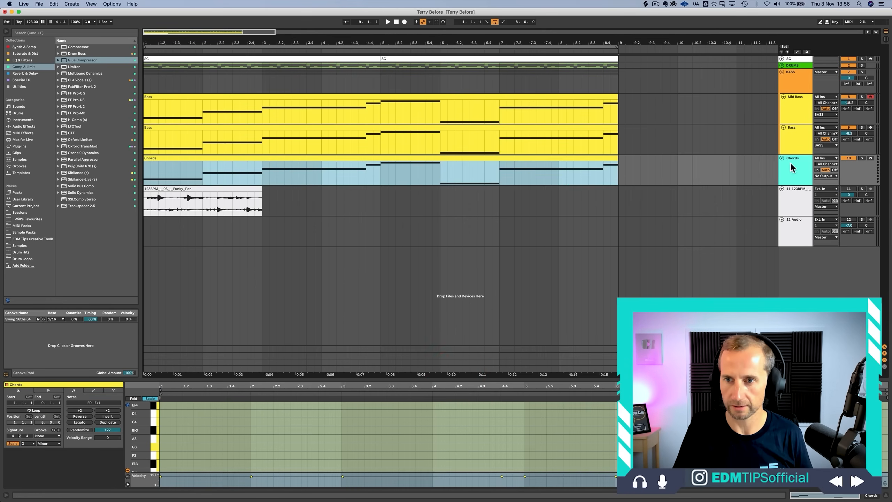
right_click(782, 179)
left_click(809, 322)
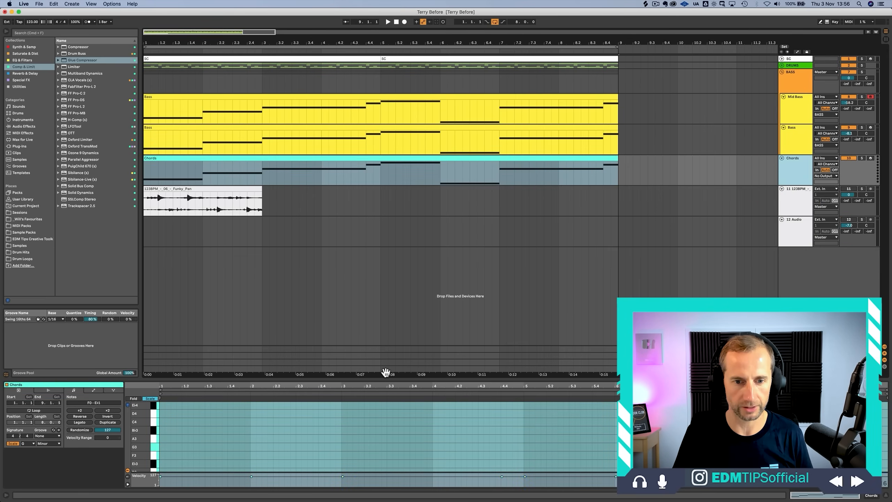
Step: Enlarge the note editor, solo the Chords track, and transpose all of its copied bass notes up one octave
left_click_drag(394, 387, 385, 123)
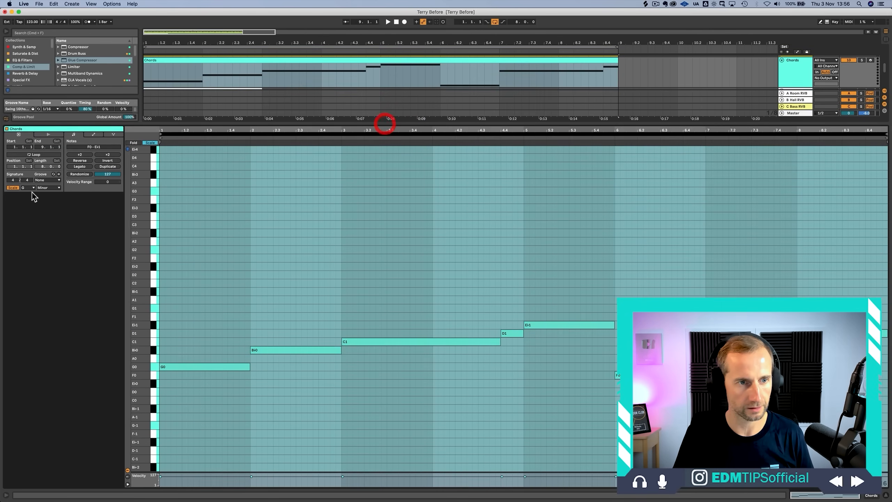
left_click(156, 141)
left_click(157, 141)
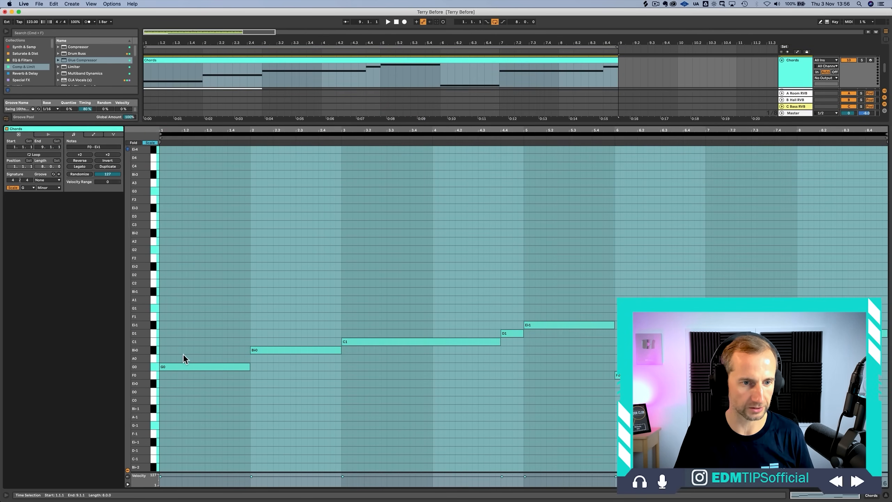
left_click(183, 365)
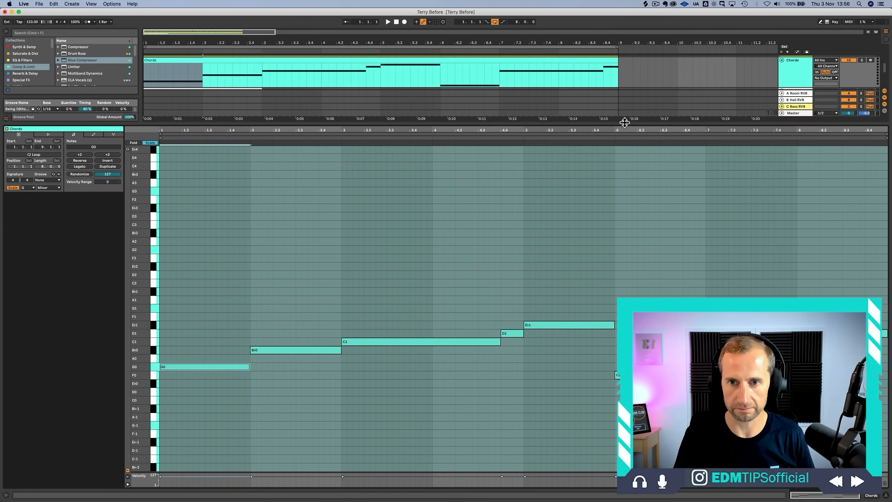
left_click_drag(624, 122, 619, 160)
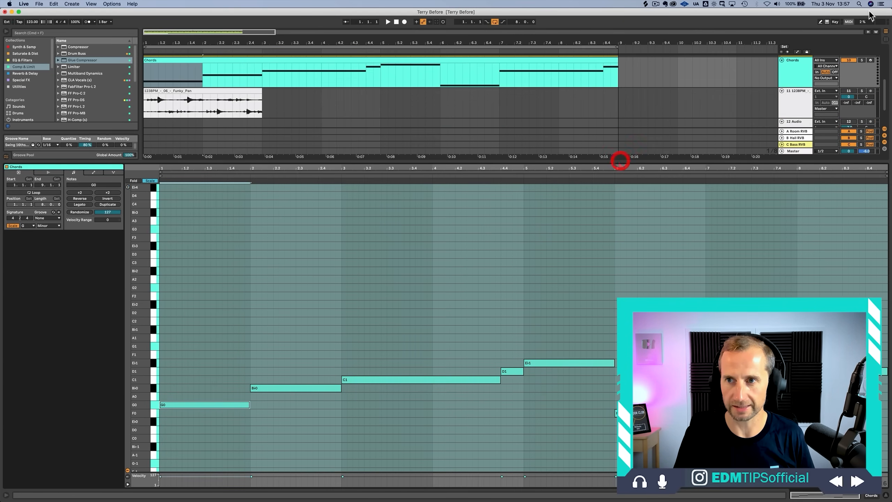
left_click(861, 60)
left_click(199, 386)
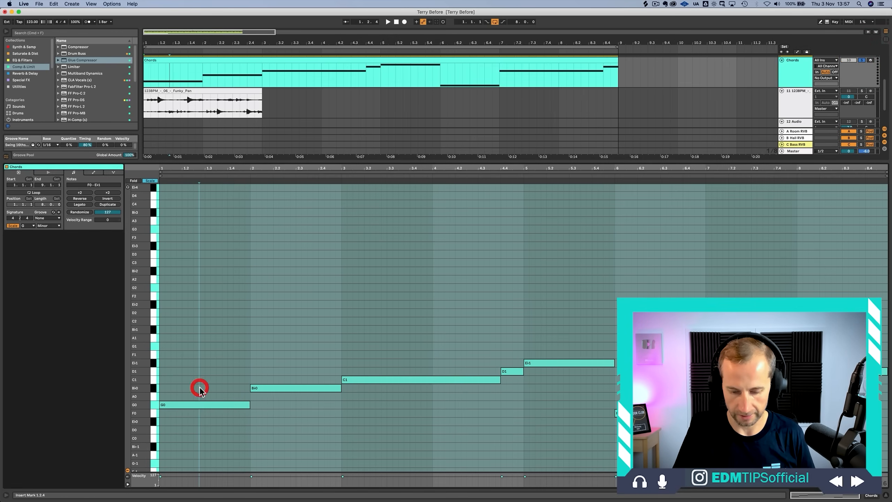
key("super+a")
key("shift+Up")
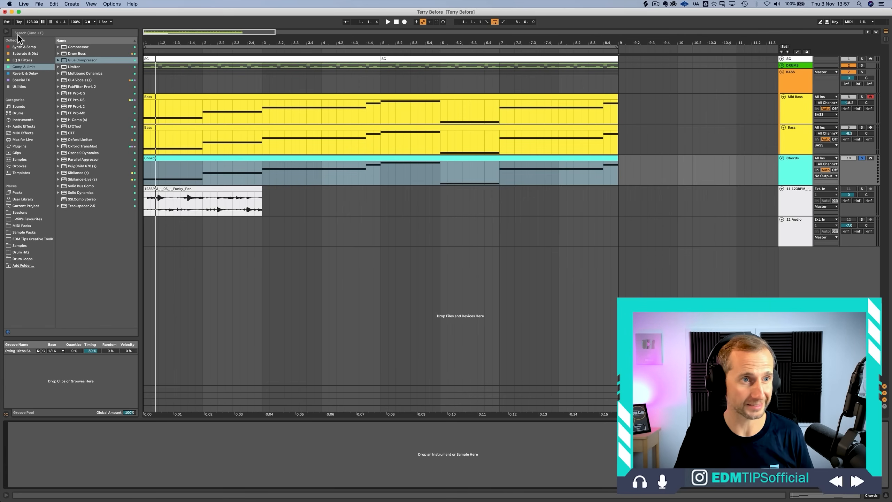
Step: Load Wavetable onto the Chords track and move oscillator 1's Basic Shapes position towards a saw-like waveform
left_click(21, 47)
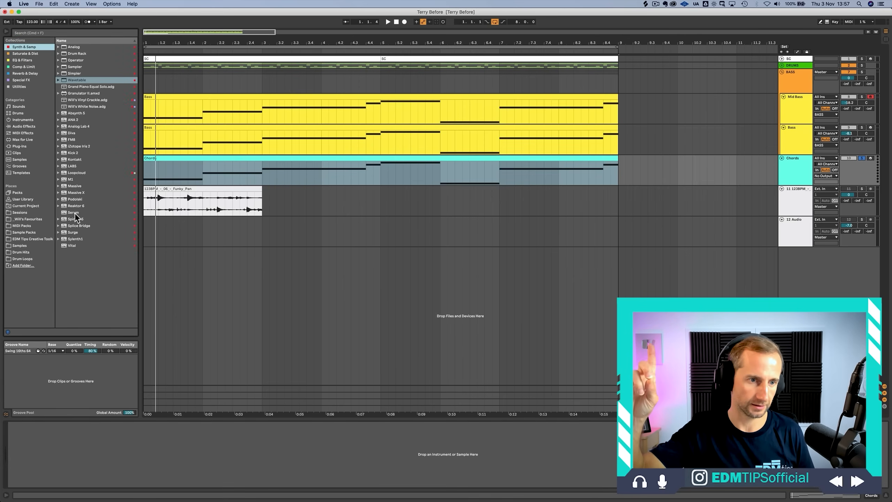
left_click_drag(70, 81, 177, 174)
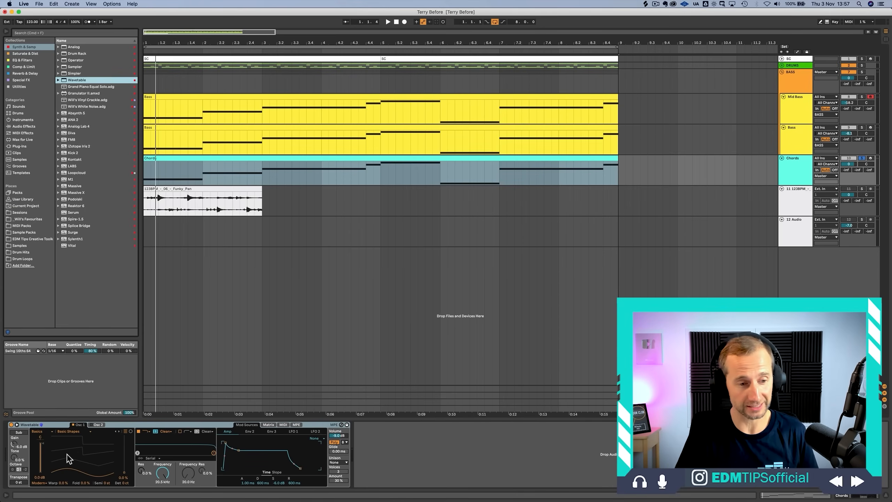
left_click_drag(68, 458, 69, 439)
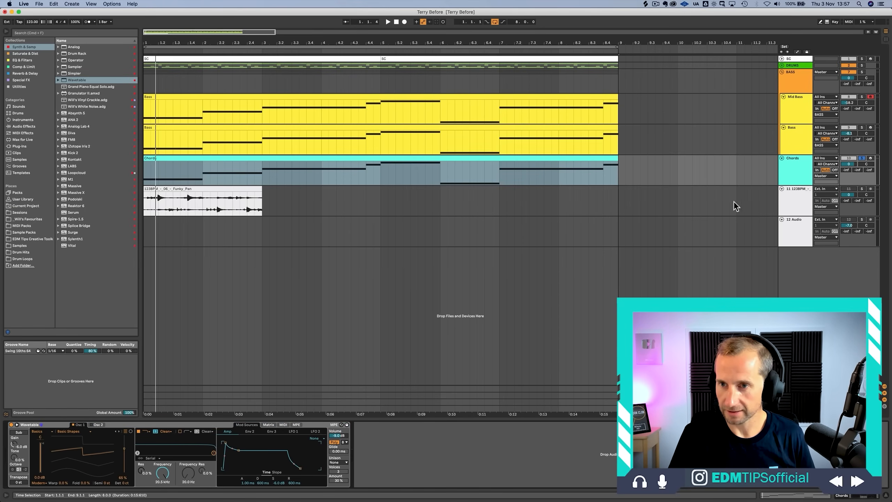
Step: Set Wavetable's amp envelope to 0.00 ms attack and 0.0 dB sustain, and lower the Chords track volume
left_click(797, 174)
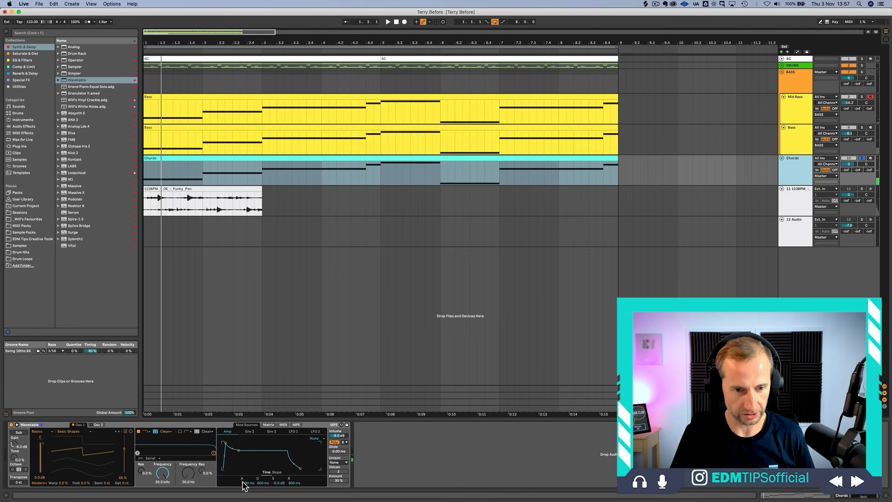
left_click_drag(277, 484, 278, 467)
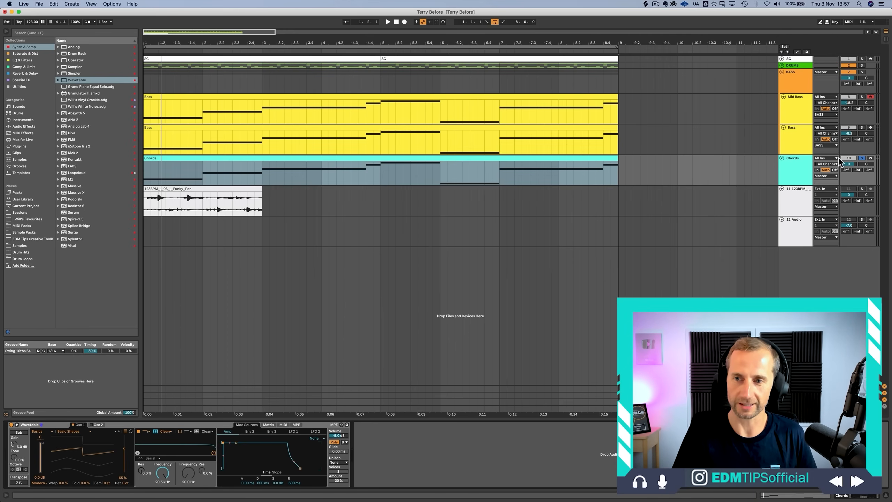
left_click_drag(844, 164, 844, 199)
key("space")
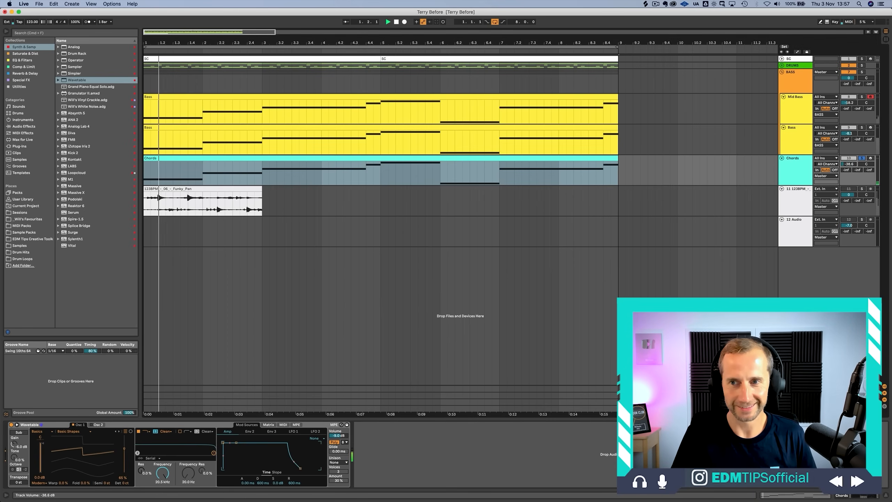
Step: In the Chords clip, stack B♭ and D notes above bar 1's G1 and raise them an octave to B♭2 and D3
double_click(182, 158)
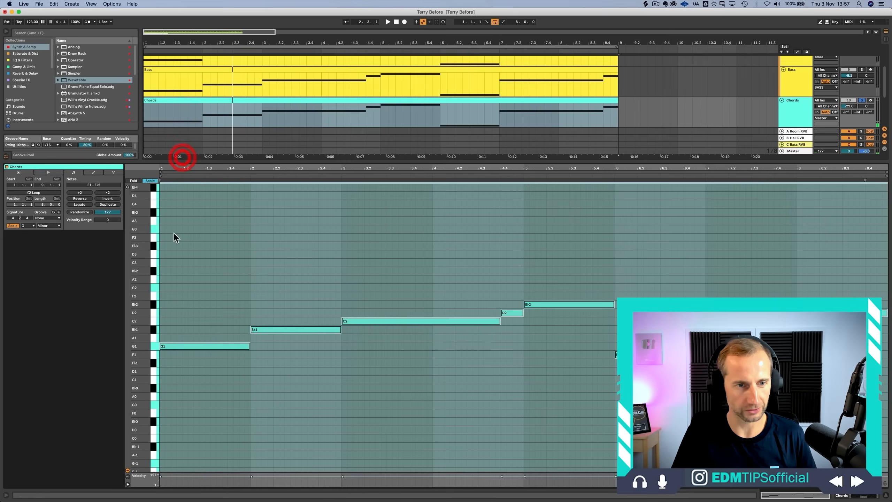
left_click(180, 339)
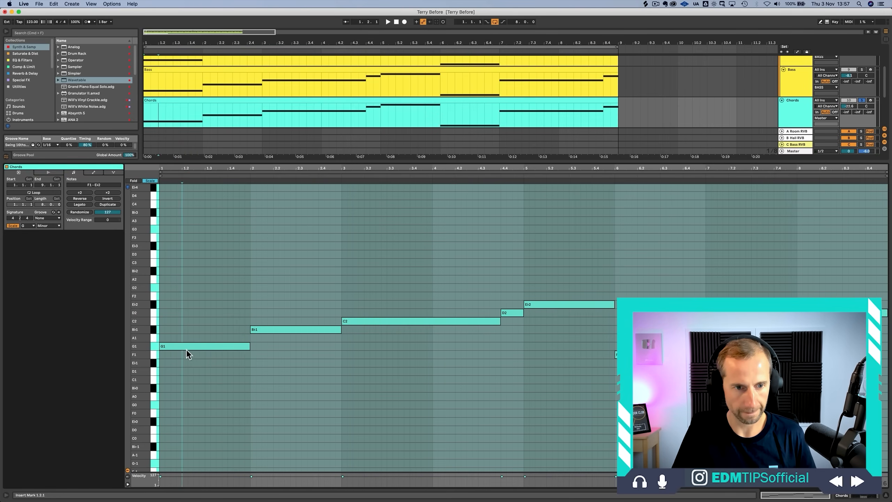
left_click_drag(186, 346, 182, 310)
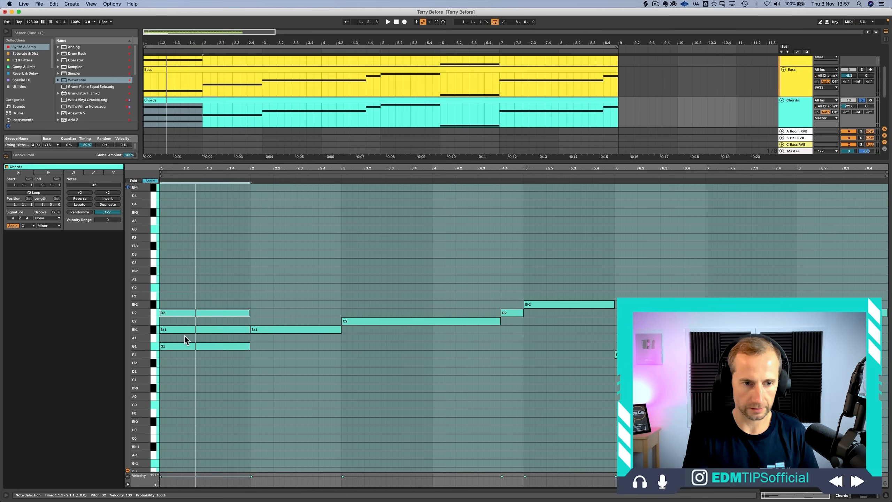
scroll(187, 298, "up", 2)
left_click_drag(187, 308, 227, 358)
key("shift+Up")
scroll(241, 359, "up", 1)
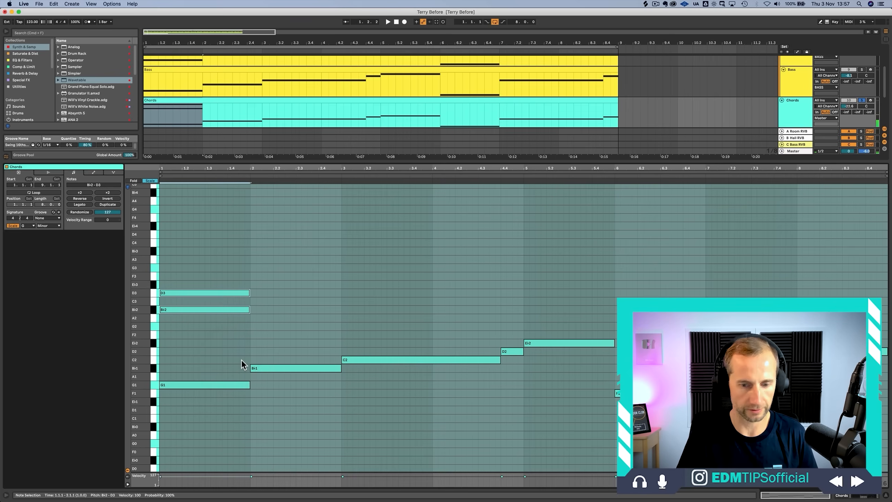
Step: Arm the Chords track and rework bar 1's upper notes into a G3, B♭3 and D4 triad above the bass note
left_click(870, 101)
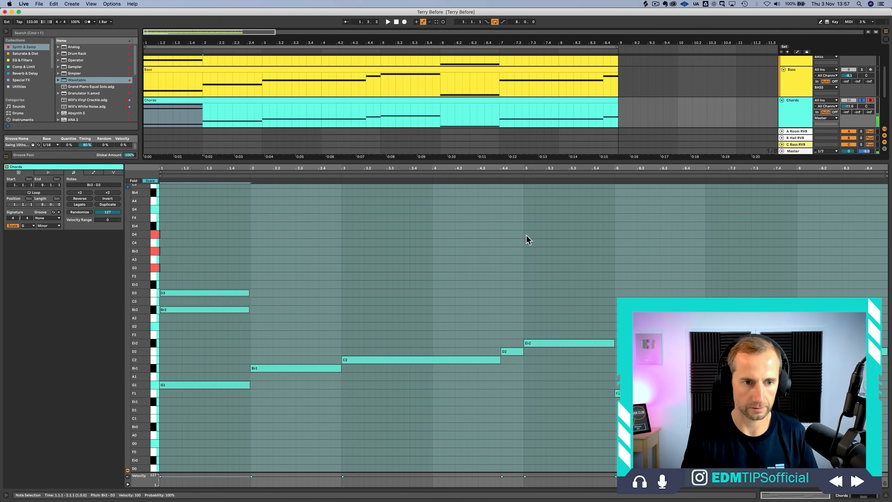
left_click(175, 310)
left_click_drag(174, 308, 181, 236)
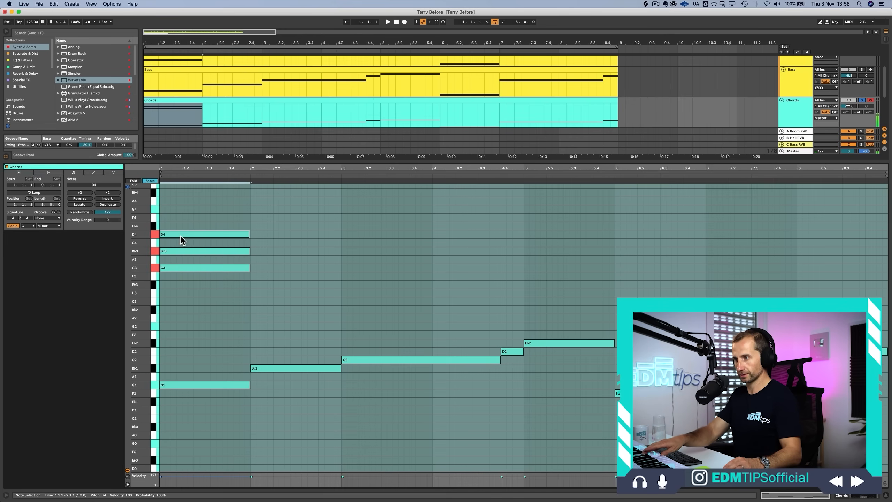
Step: Duplicate the G3, B♭3 and D4 triad from bar 1 into bars 2 through 8
left_click_drag(210, 284, 210, 220)
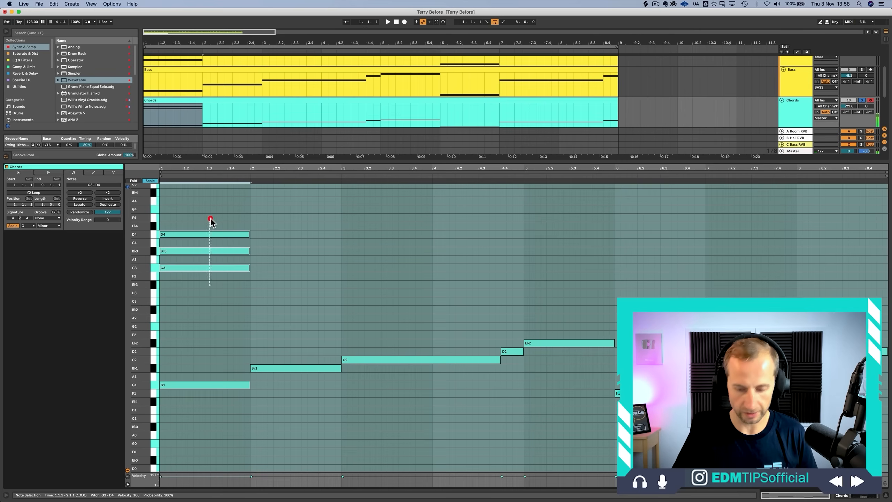
key("super+d")
key("super+d")
key("super+d")
key("super+d")
key("super+d")
key("super+d")
key("super+d")
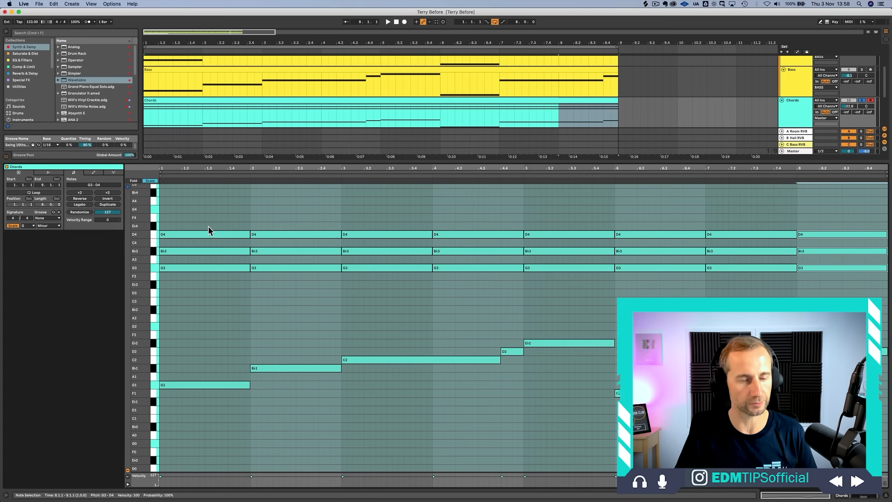
Step: Shorten the triad in bar 4 so that it starts at 4.3
left_click(262, 215)
left_click(274, 232)
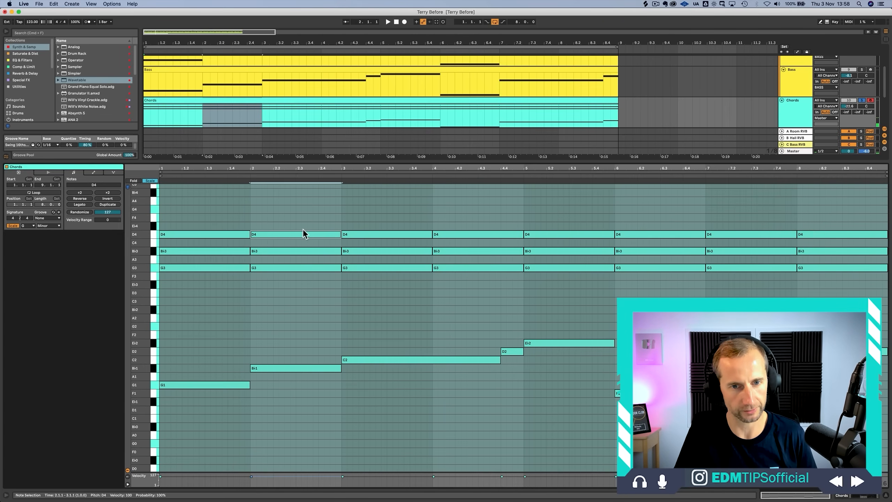
left_click_drag(419, 221, 420, 251)
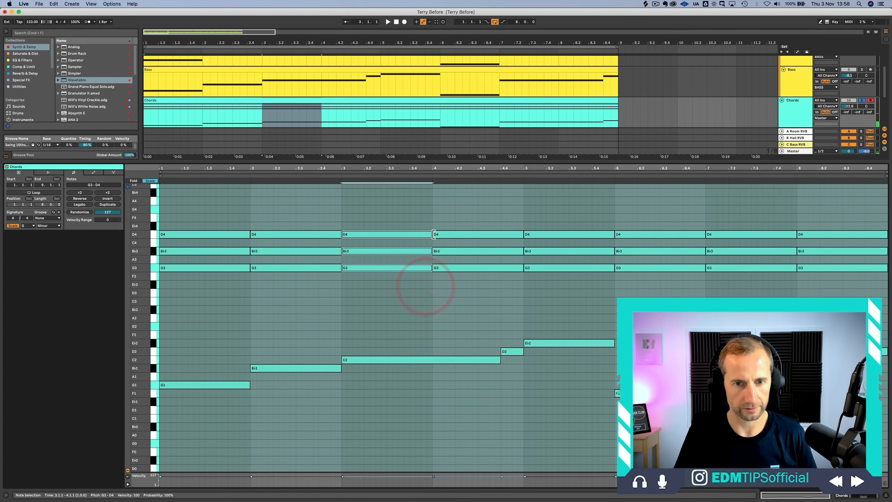
left_click_drag(443, 221, 478, 235)
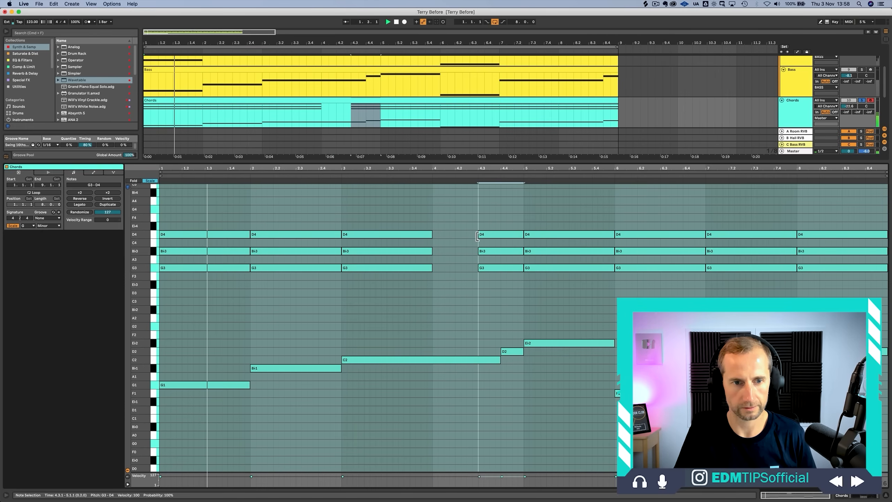
Step: Lower the top note of bar 2's chord to C4 and raise the top note of bar 3's chord to E♭4
left_click(262, 236)
key("Down")
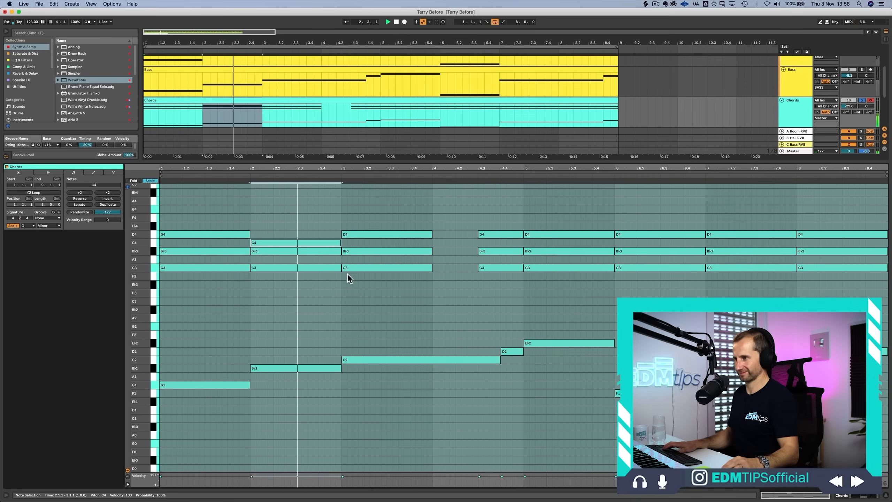
left_click(364, 233)
key("Up")
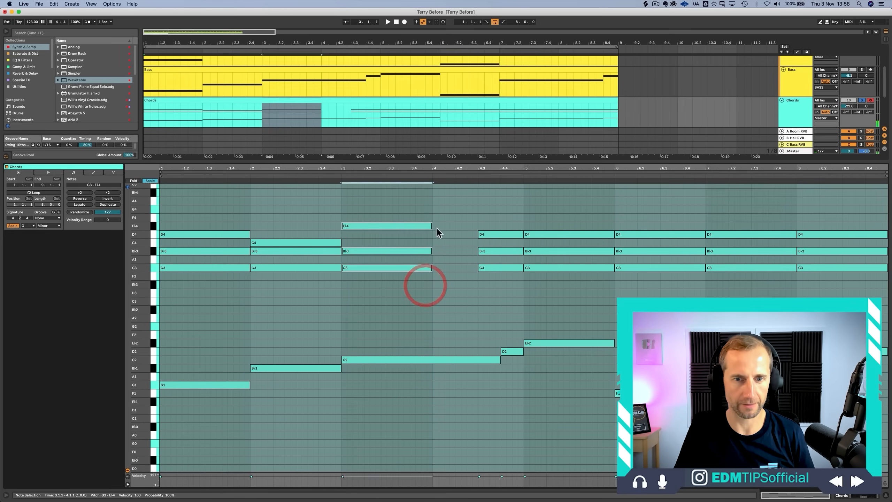
Step: Extend bar 3's chord to 4.3 and set the Chords track volume to -15.0 dB during playback
left_click_drag(432, 226, 478, 224)
key("space")
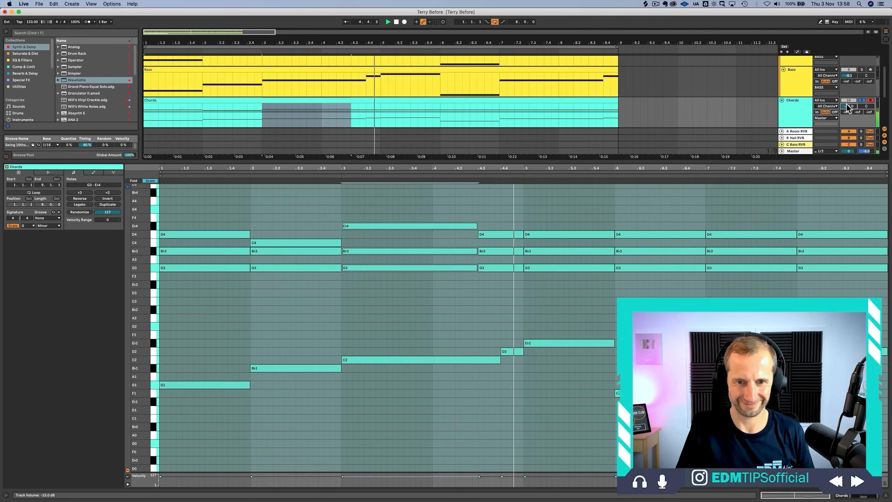
key("space")
Step: Lower the top note of bar 4's short chord to C4 and move the chord change to 4.4, aligned with the bass
left_click(511, 235)
key("Down")
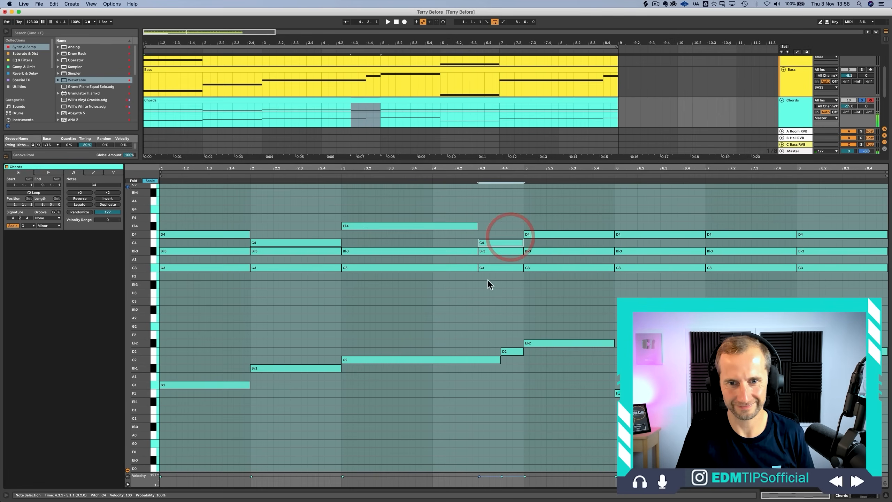
left_click_drag(489, 283, 503, 244)
left_click_drag(475, 291, 496, 228)
Step: Lower the top notes of the chords in bars 6 and 7 to C4
left_click(553, 235)
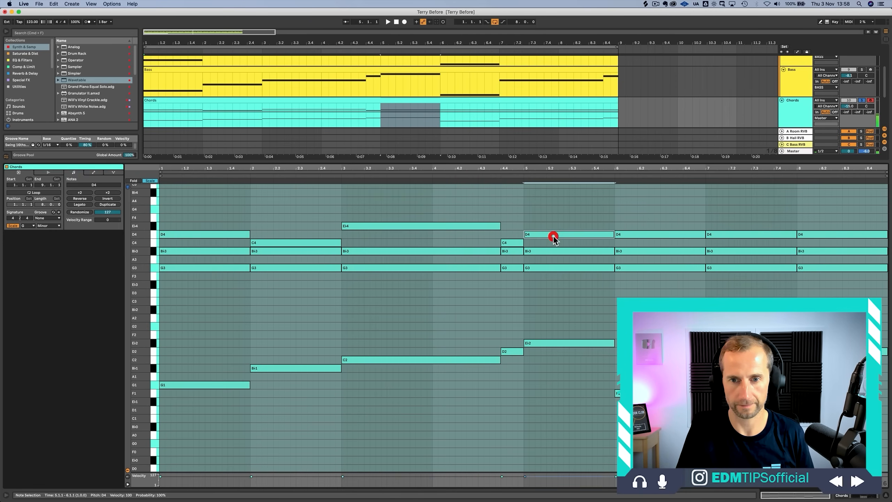
left_click_drag(627, 235, 628, 243)
left_click_drag(714, 235, 715, 243)
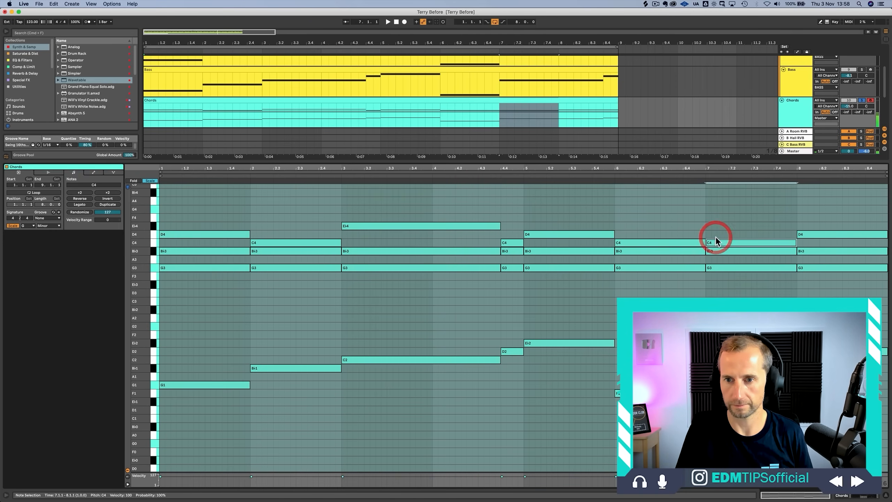
Step: Replace bar 8's duplicated triad by extending bar 7's chord to 8.4 and drawing a last-beat chord starting with E♭4
left_click(808, 235)
key("Delete")
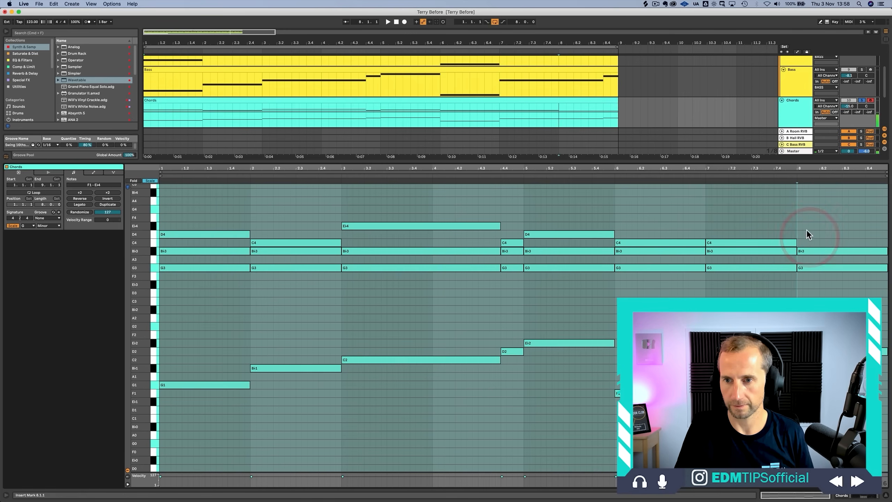
left_click(812, 277)
left_click_drag(765, 271, 881, 242)
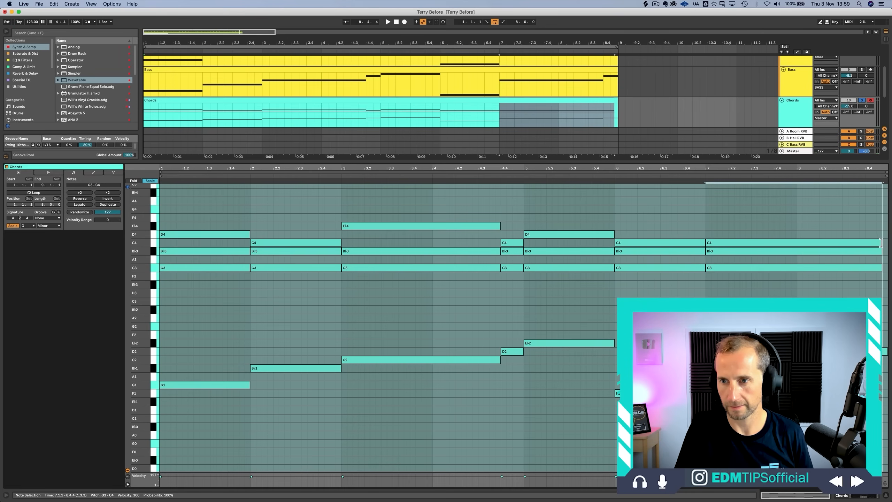
double_click(868, 225)
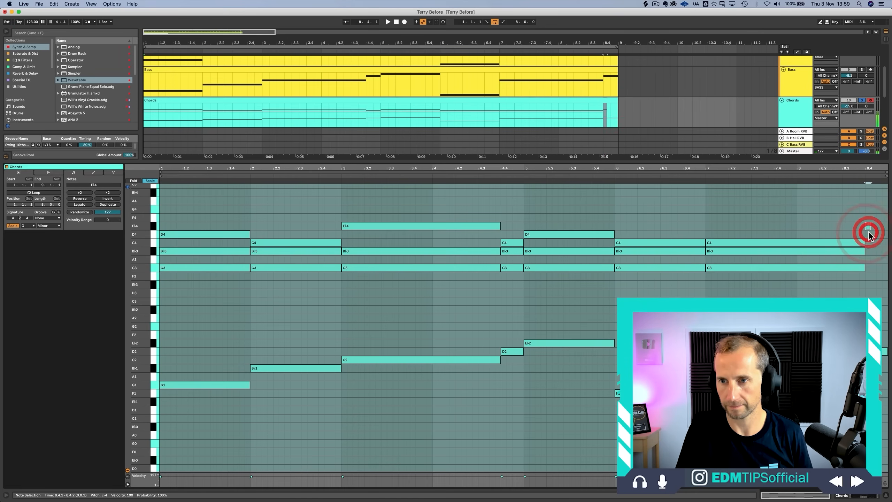
left_click_drag(871, 224, 852, 275)
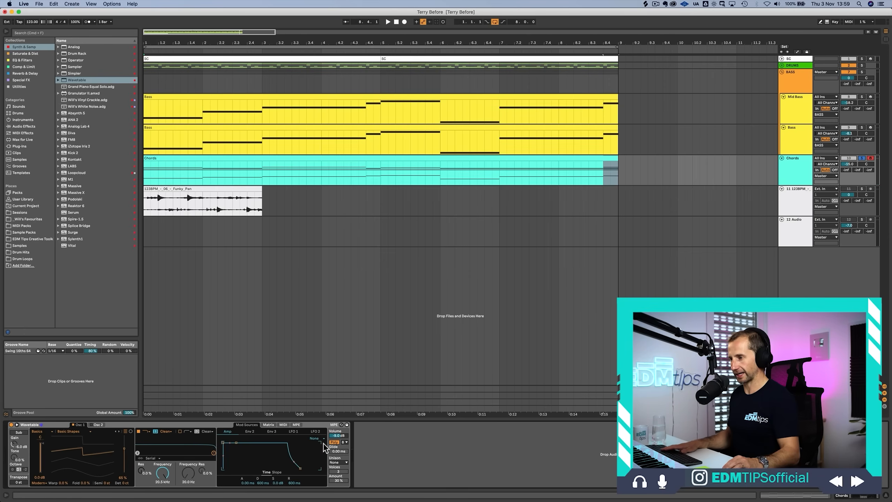
Step: Set Wavetable's unison mode to Classic with 4 voices
left_click(337, 462)
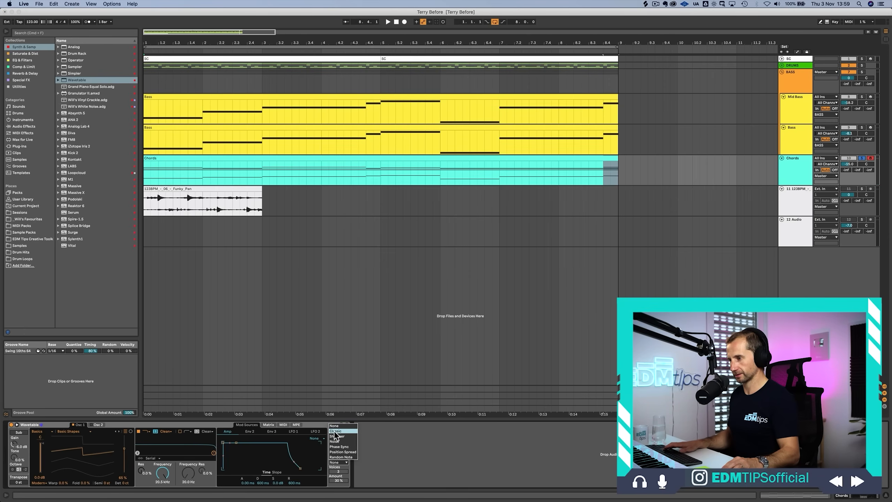
left_click(335, 431)
left_click(331, 472)
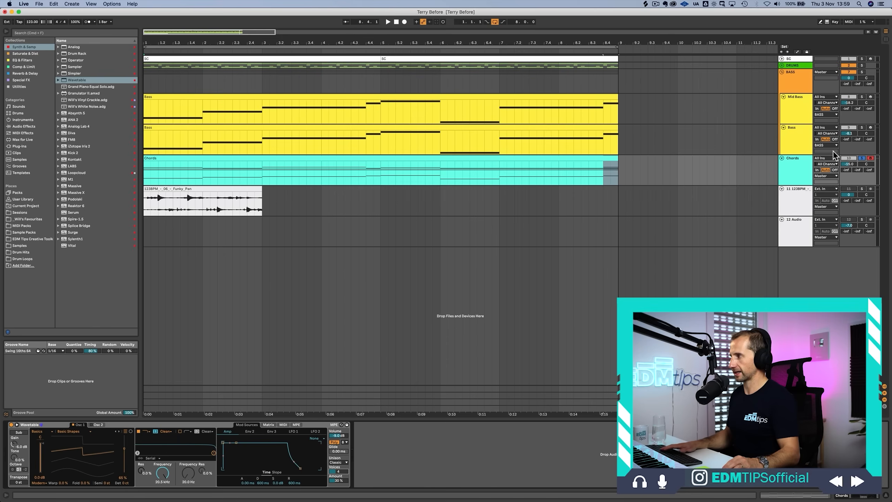
Step: Play the soloed Chords track, lower Wavetable's first filter frequency to 2.99 kHz, and unsolo the track
key("space")
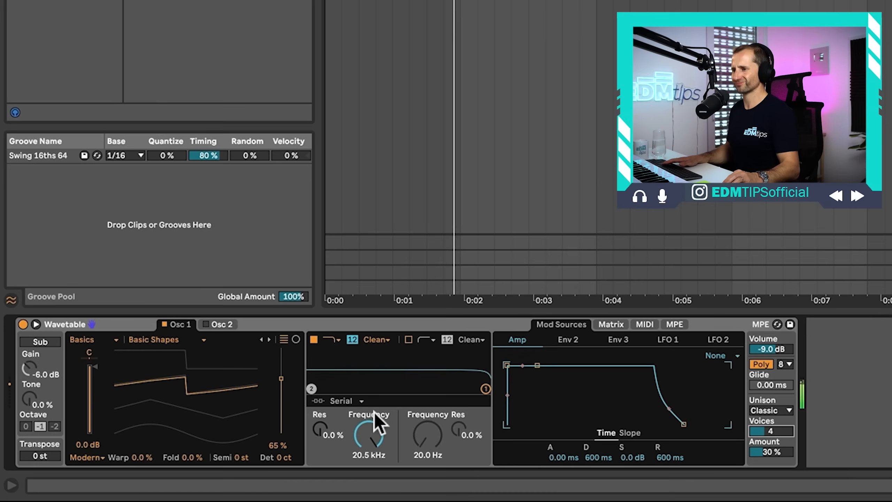
left_click_drag(163, 472, 163, 488)
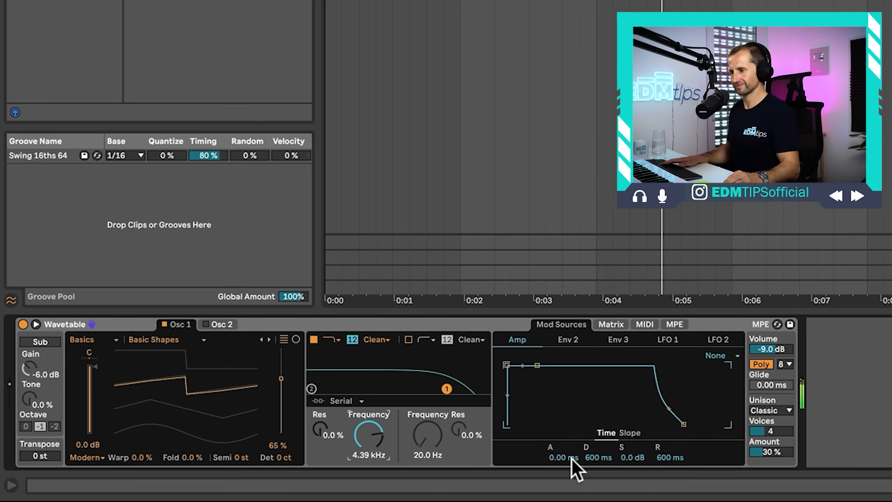
mouse_move(376, 426)
left_mouse_down()
mouse_move(376, 436)
mouse_move(376, 426)
left_mouse_up()
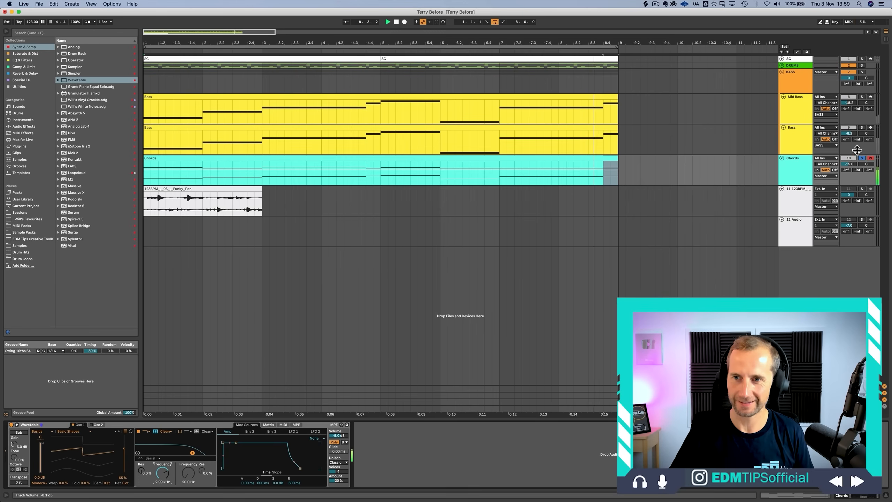
left_click(862, 159)
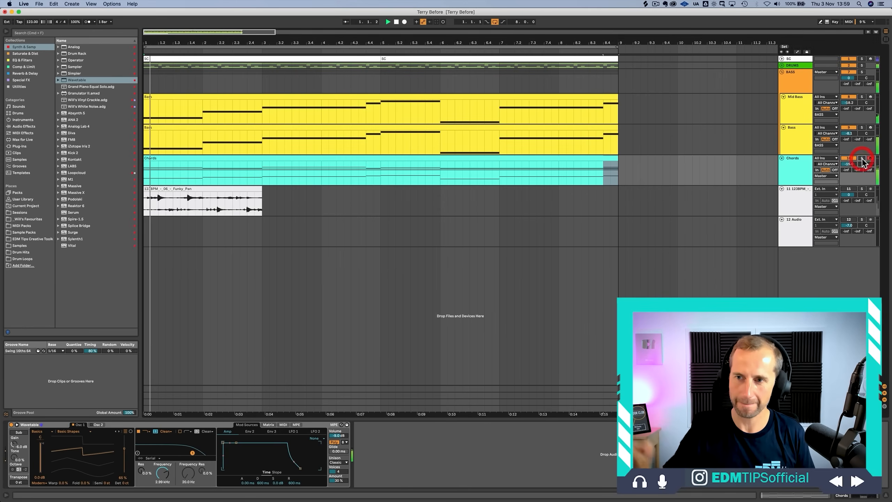
Step: Rename the compressor on the BASS group as "SC Comp"
left_click(801, 83)
left_click(75, 431)
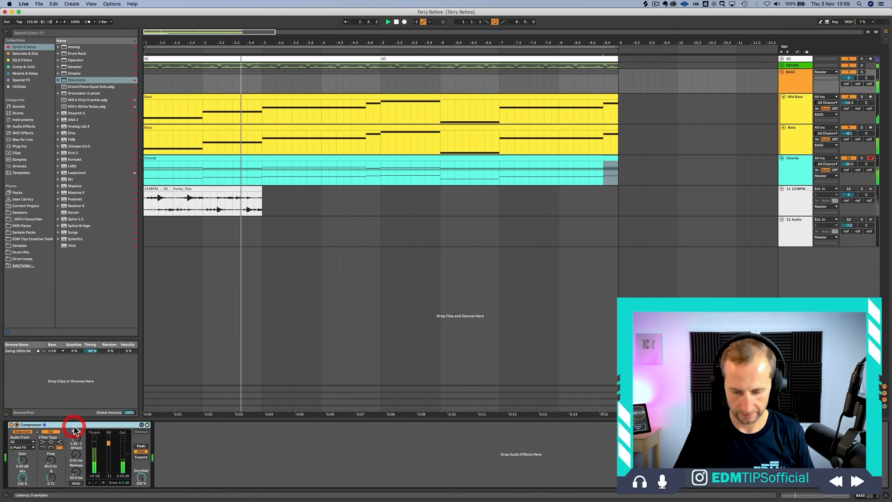
key("super+r")
type("SC C")
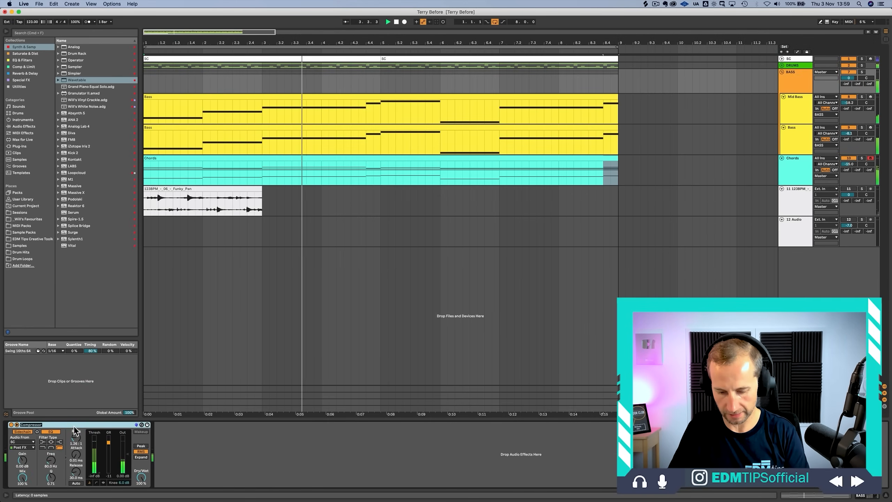
type("omp")
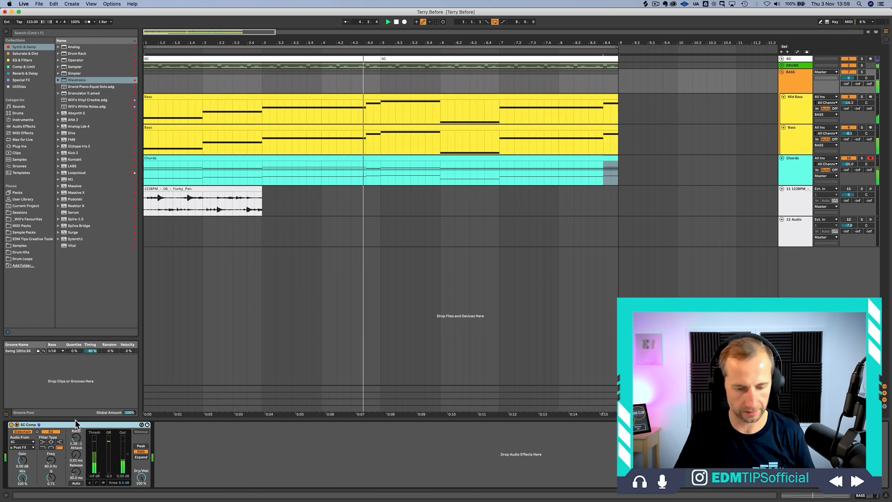
Step: Copy the SC Comp device from the BASS group onto the Chords track, after Wavetable
left_click(73, 425)
left_click(804, 167)
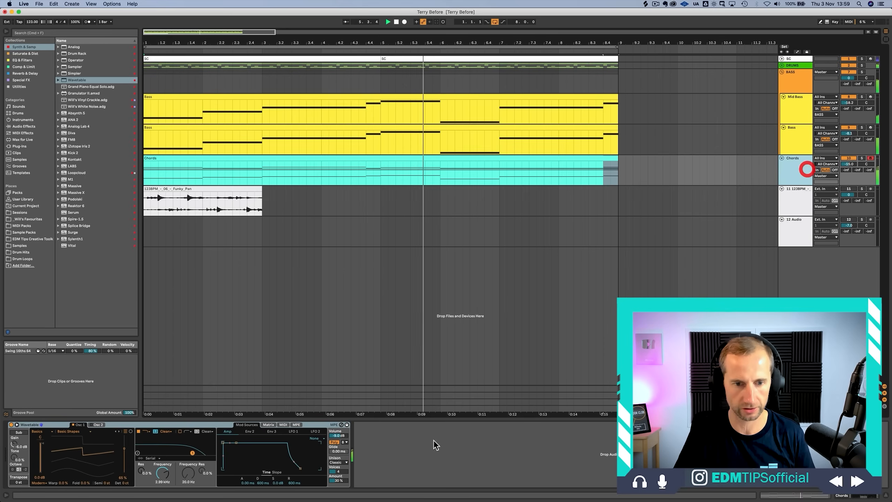
key("super+v")
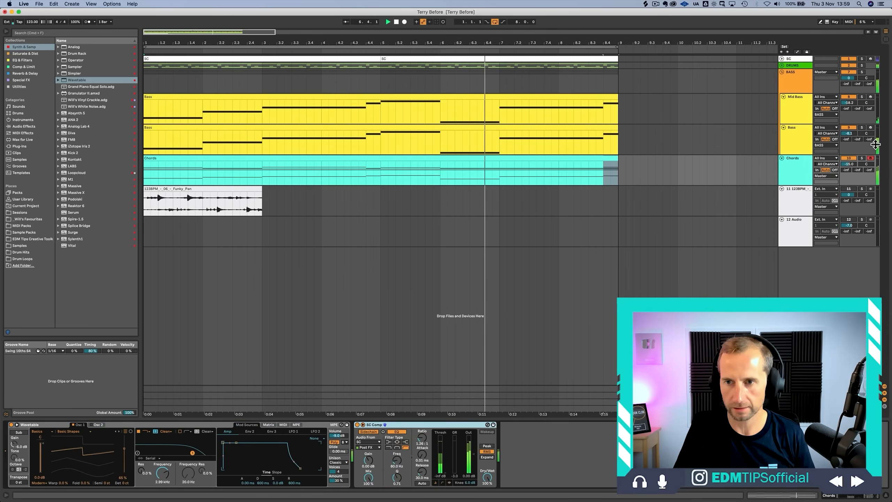
Step: Set the Chords track volume to -13.4 dB and the BASS group volume to 2.5 dB
left_click_drag(848, 164, 848, 160)
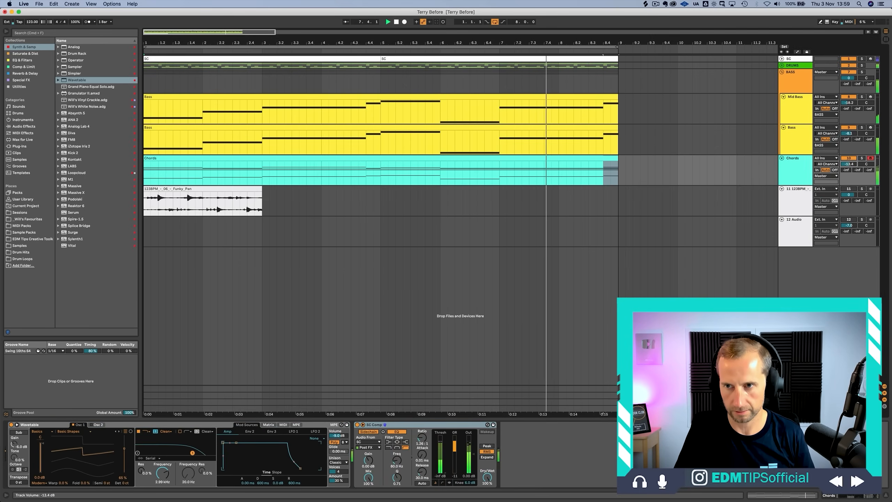
left_click_drag(848, 78, 849, 82)
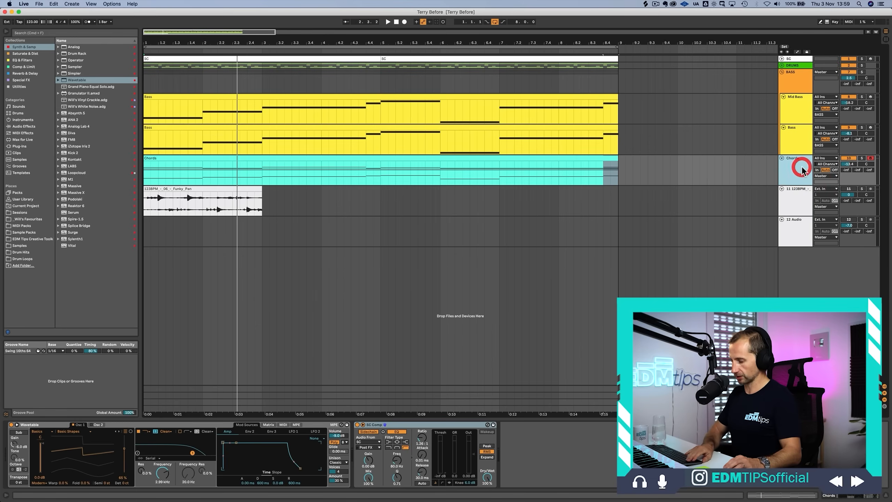
Step: Examine the Hall RVB return track's device chain in the mixer view and return to the arrangement
key("Tab")
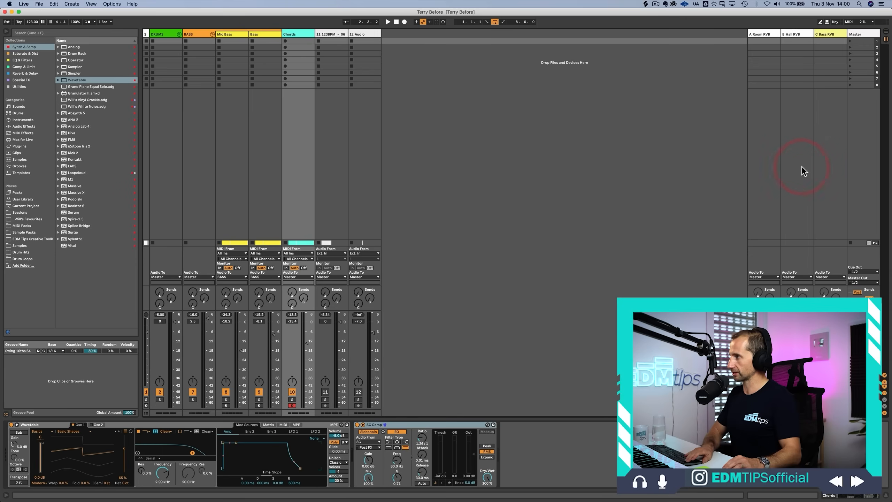
left_click(796, 34)
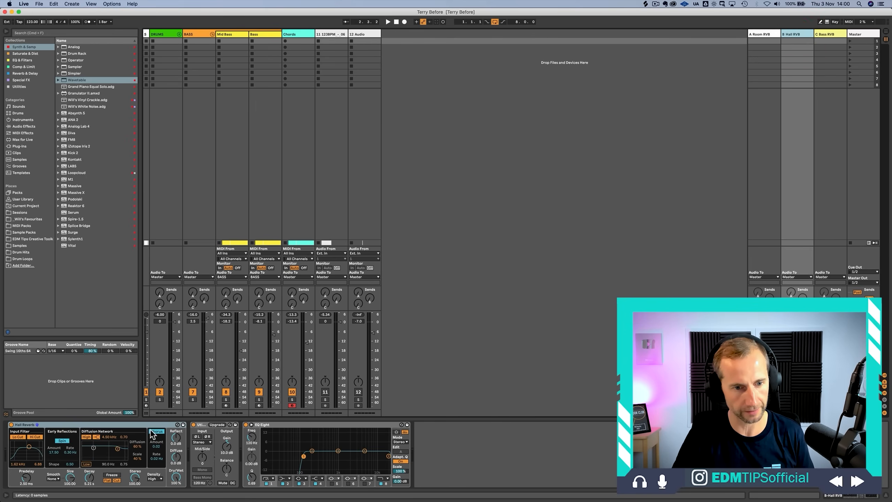
left_click(286, 427)
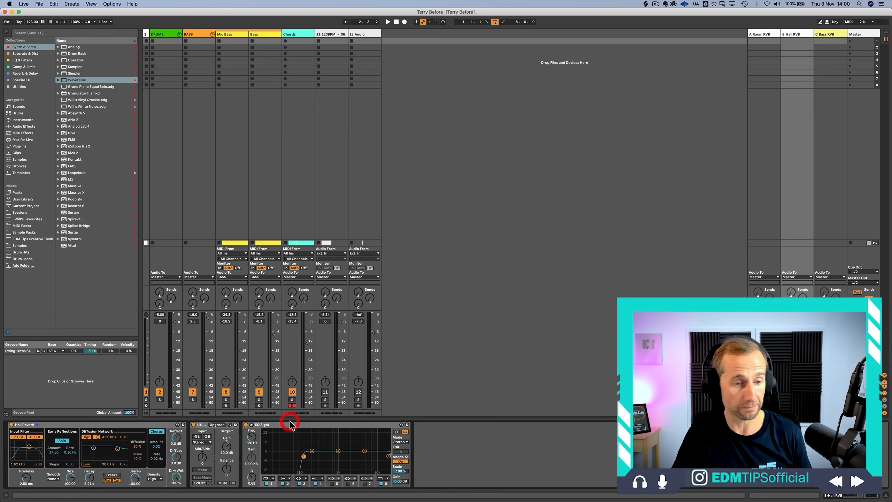
key("Tab")
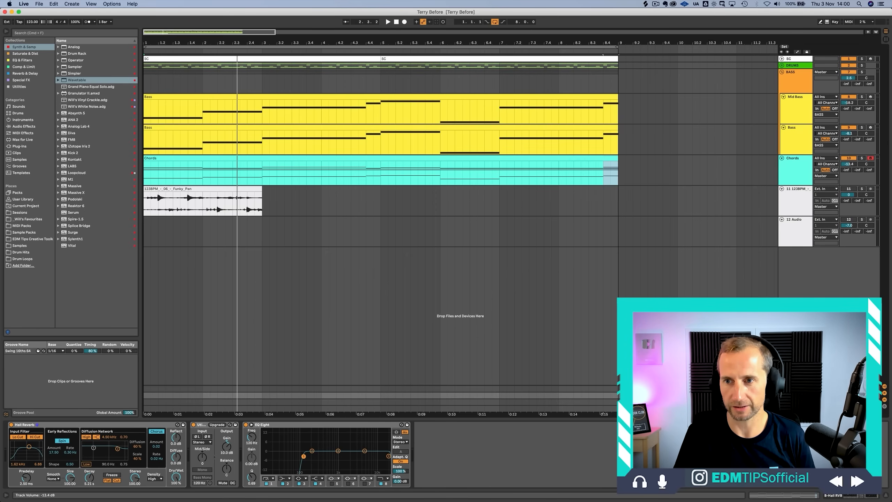
Step: Send the Chords track to the Hall RVB return and lower its track volume to -21.8 dB
left_click(799, 173)
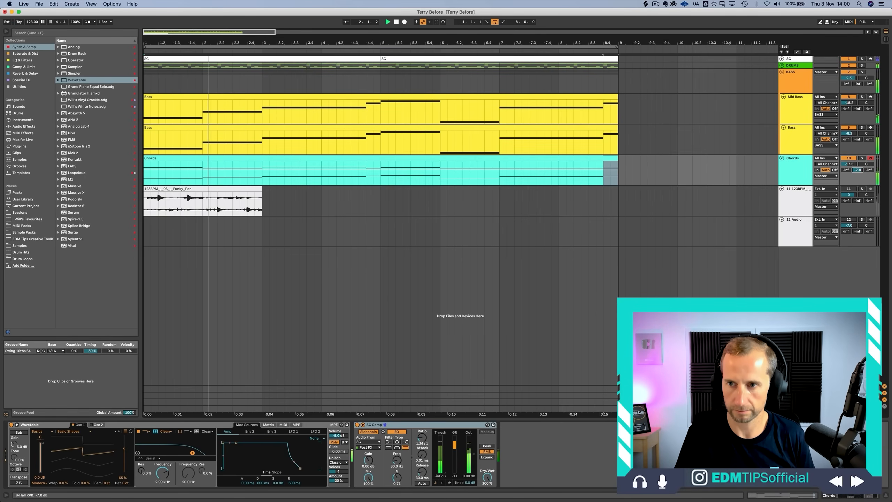
left_click_drag(856, 170, 855, 174)
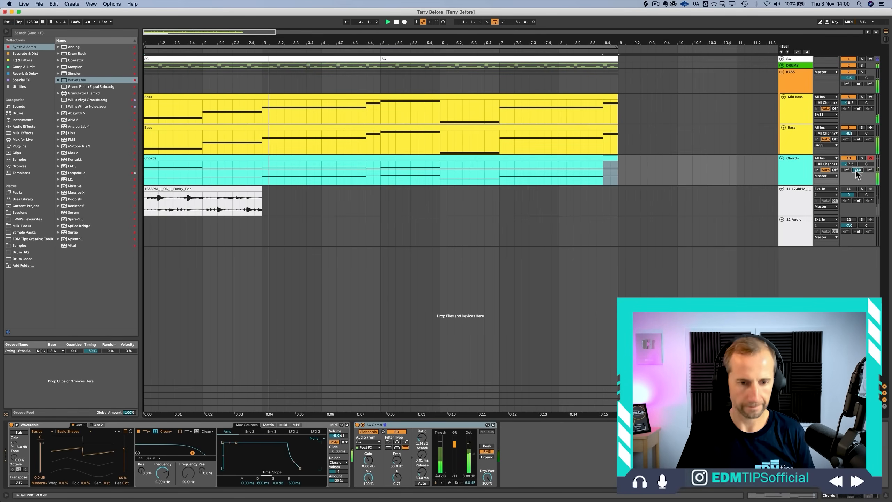
left_click_drag(849, 164, 848, 166)
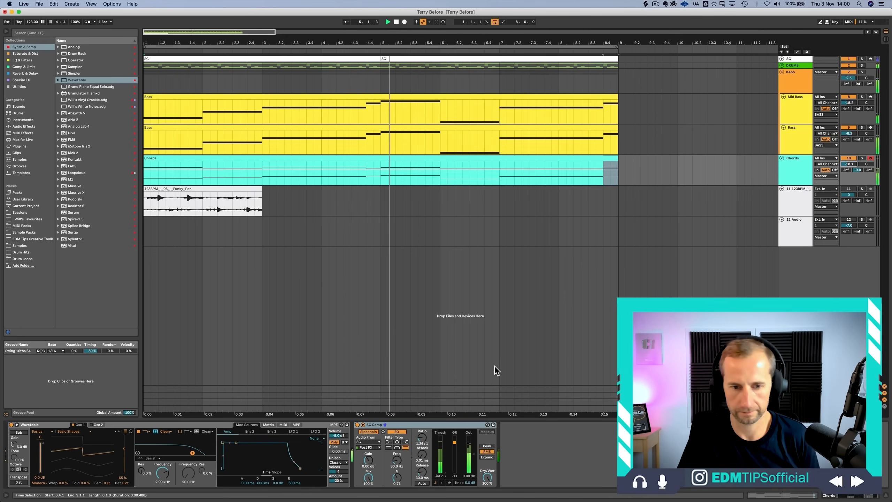
left_click_drag(848, 164, 849, 172)
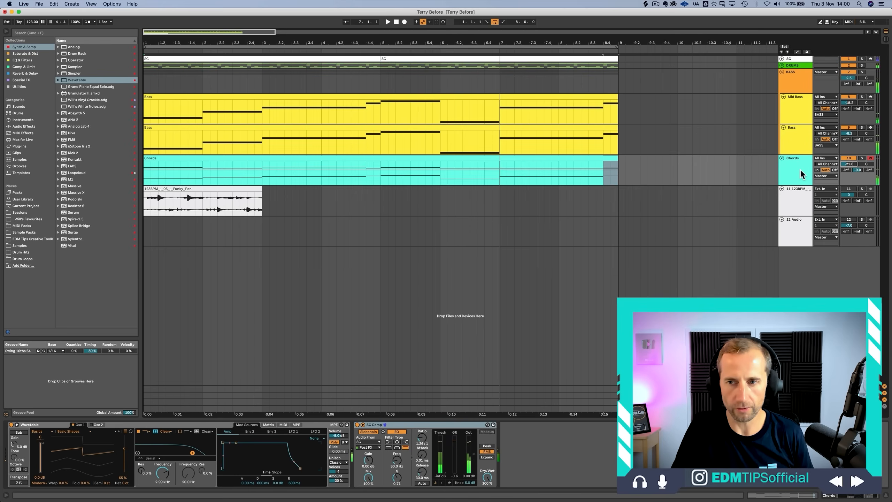
Step: Compare Wavetable's Amp envelope with Env 2 on the Chords track and set Env 2's attack to 2.95 s
left_click(137, 426)
left_click(250, 432)
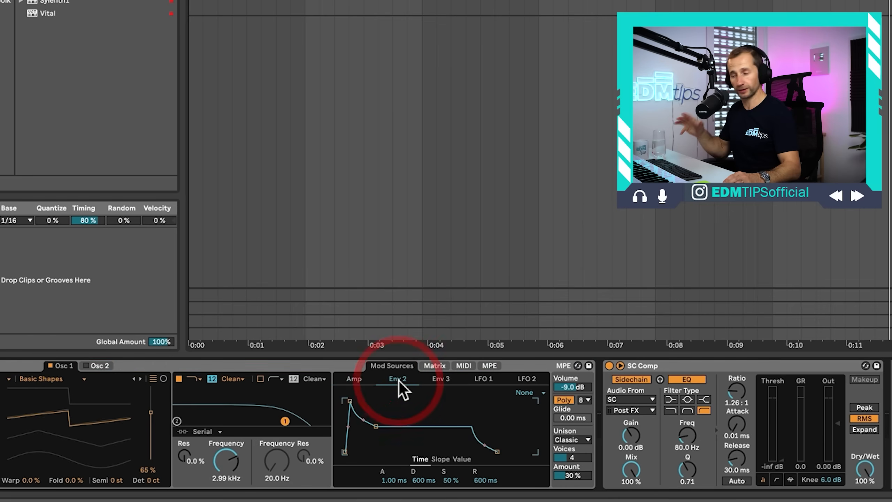
left_click(358, 378)
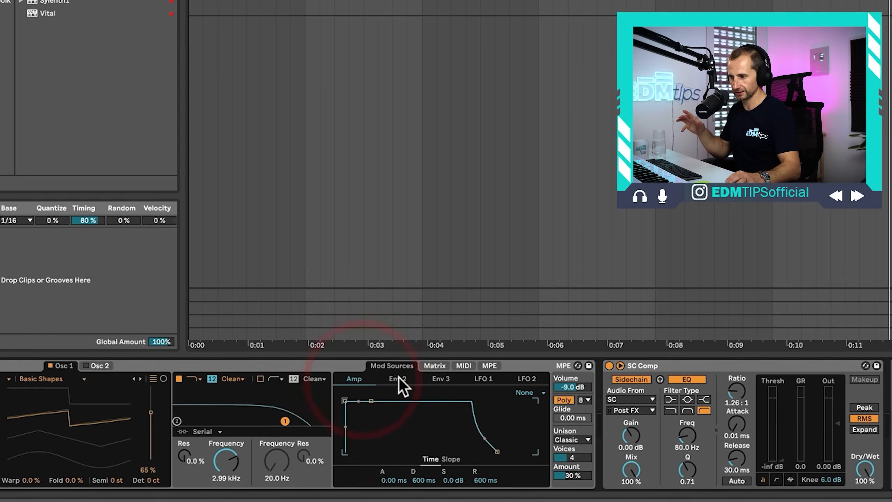
left_click(398, 378)
left_click(347, 382)
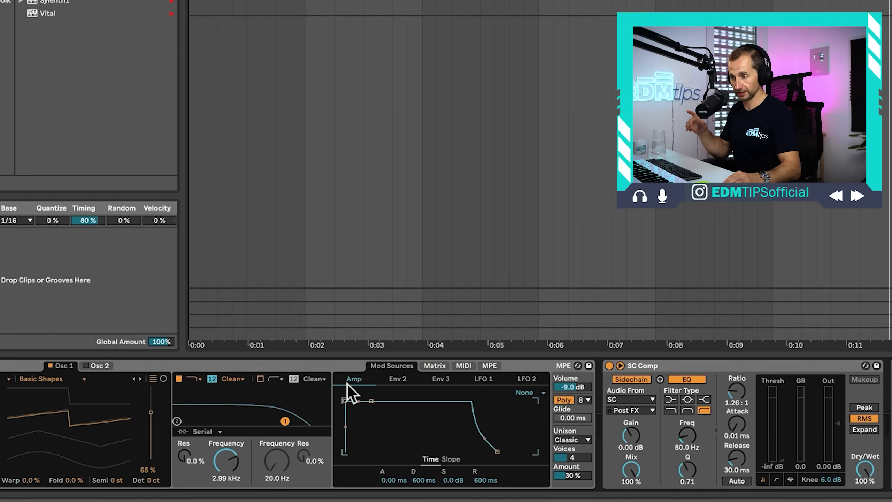
left_click(348, 383)
left_click(390, 380)
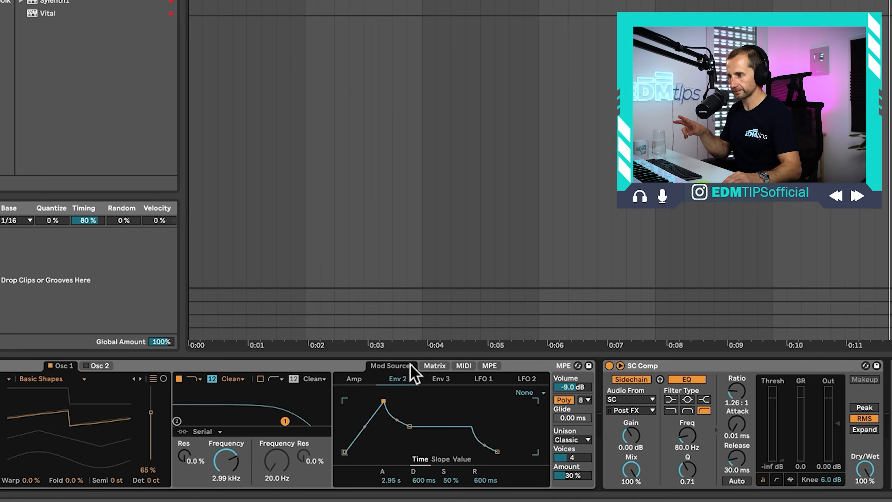
Step: Route Env 2 to Filter 1 Freq with an amount of 95 and lower the filter frequency to 514 Hz
left_click(436, 373)
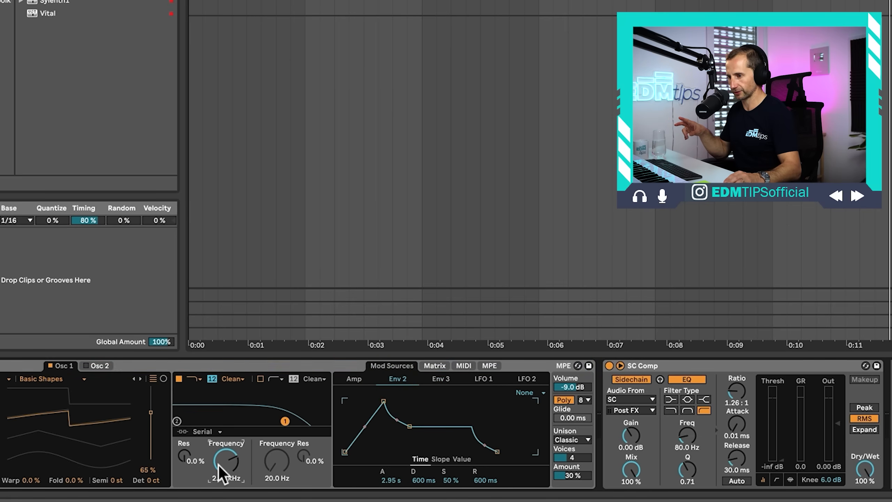
left_click(443, 367)
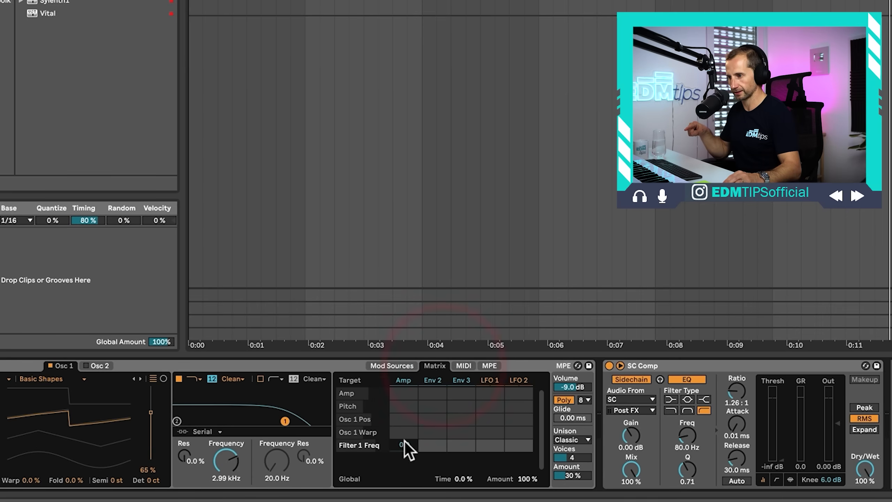
left_click_drag(419, 447, 418, 414)
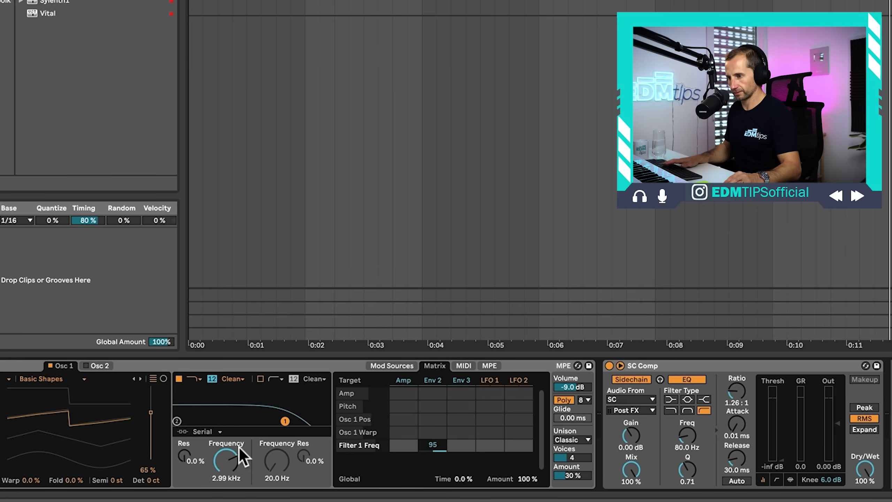
left_click_drag(227, 458, 227, 489)
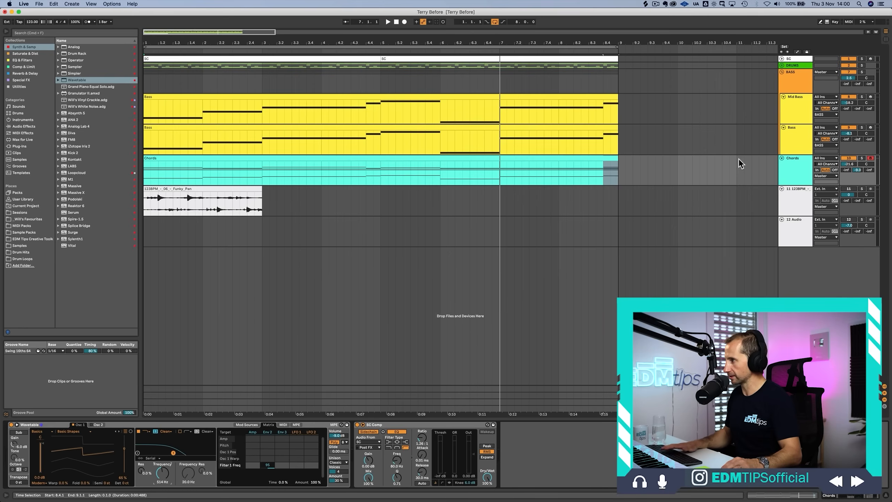
Step: Audition the Chords track soloed and in the full mix while fine-tuning Wavetable's filter frequency
left_click(861, 158)
key("space")
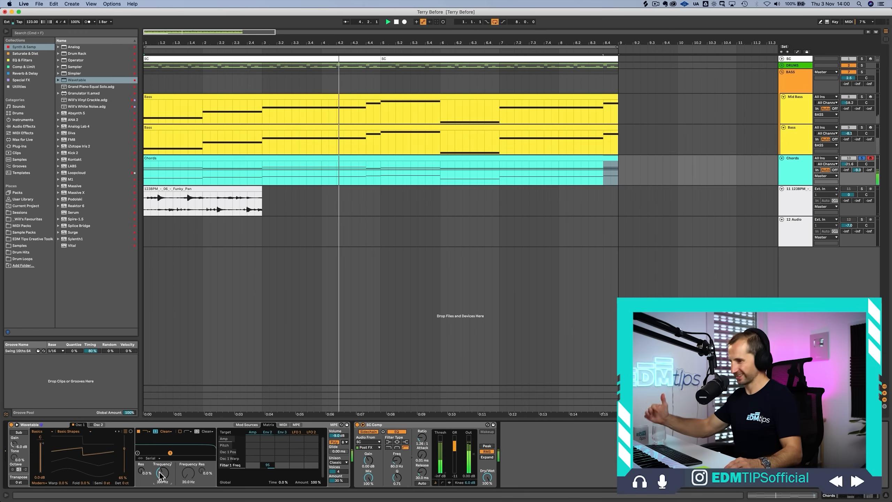
left_click(861, 158)
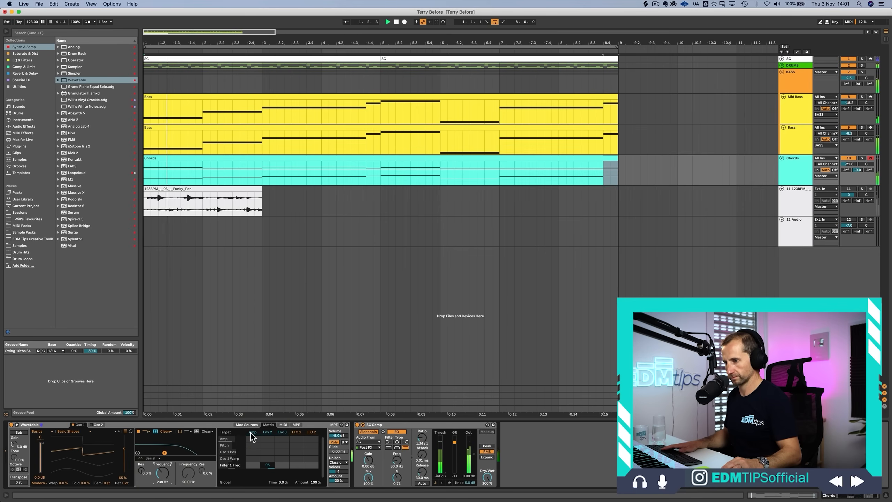
left_click_drag(162, 472, 161, 469)
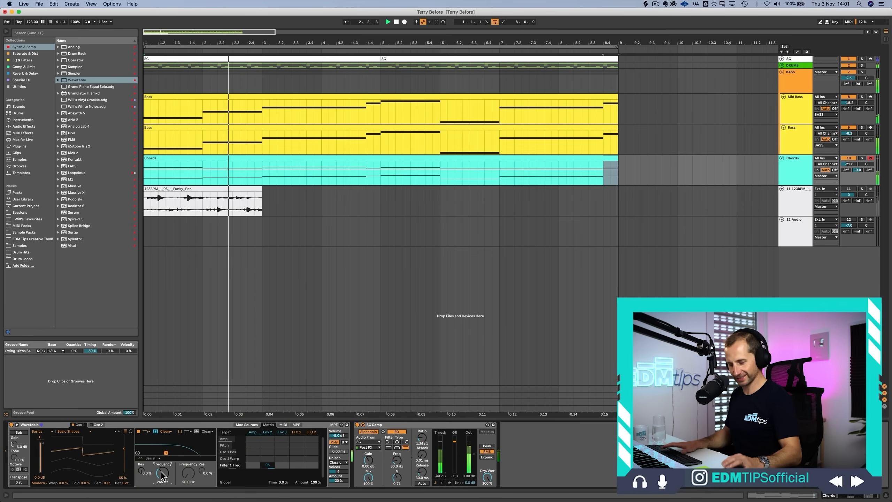
key("space")
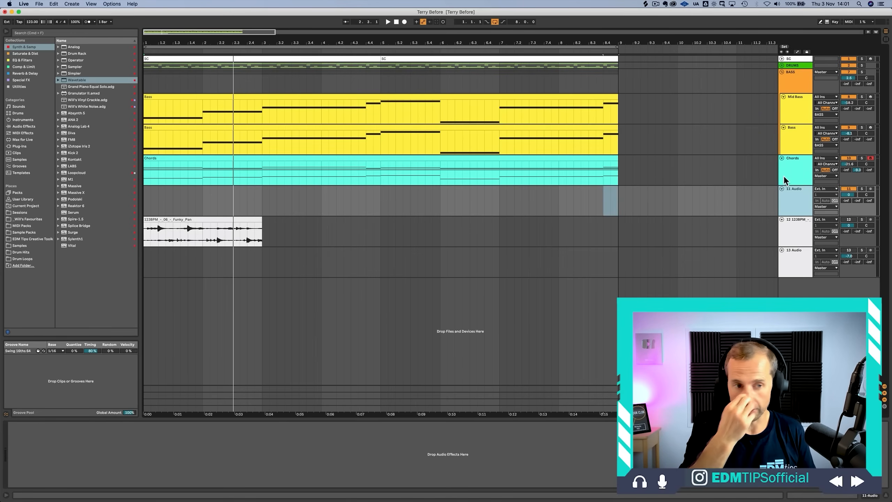
Step: Place the Chanting Buddhists (Christchurch) sample from the FX Atmosphere folder at the start of the empty track below Chords, and solo it
left_click(20, 252)
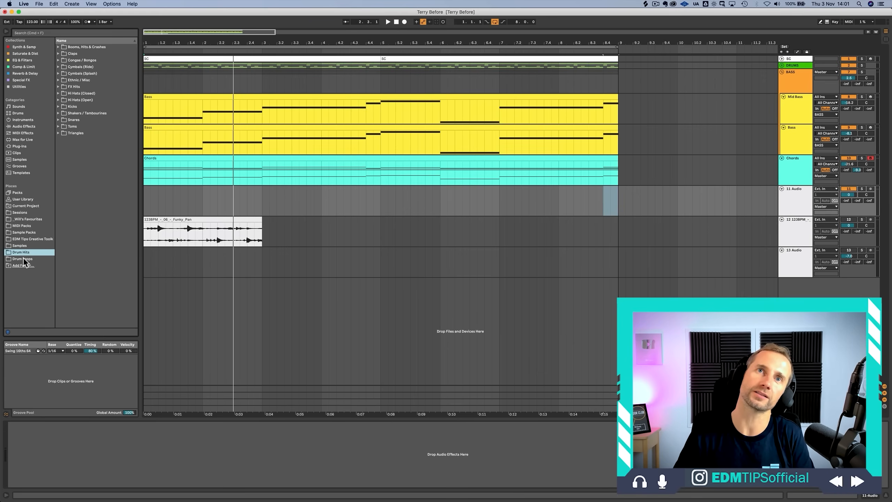
left_click(23, 245)
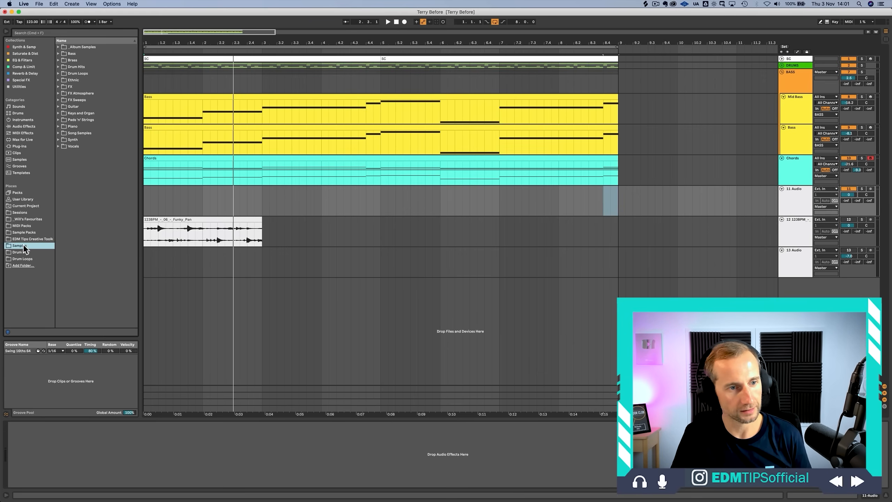
left_click(79, 94)
left_click(80, 120)
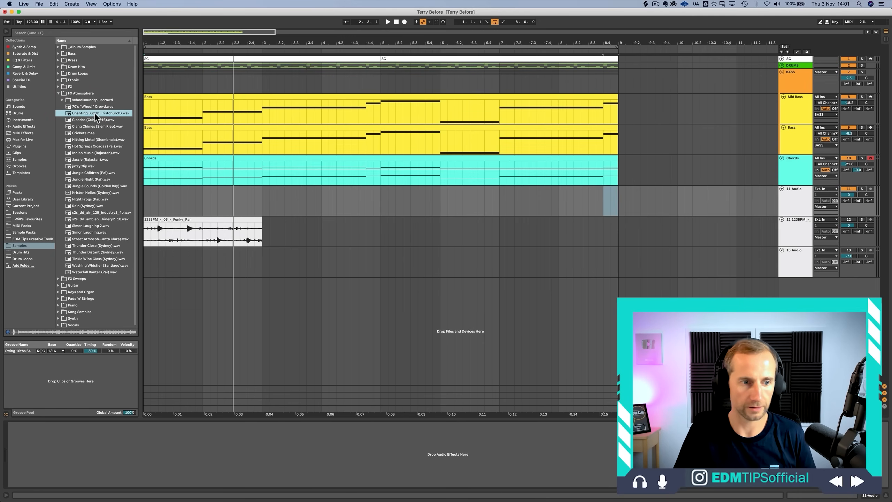
left_click_drag(95, 113, 144, 195)
left_click(860, 189)
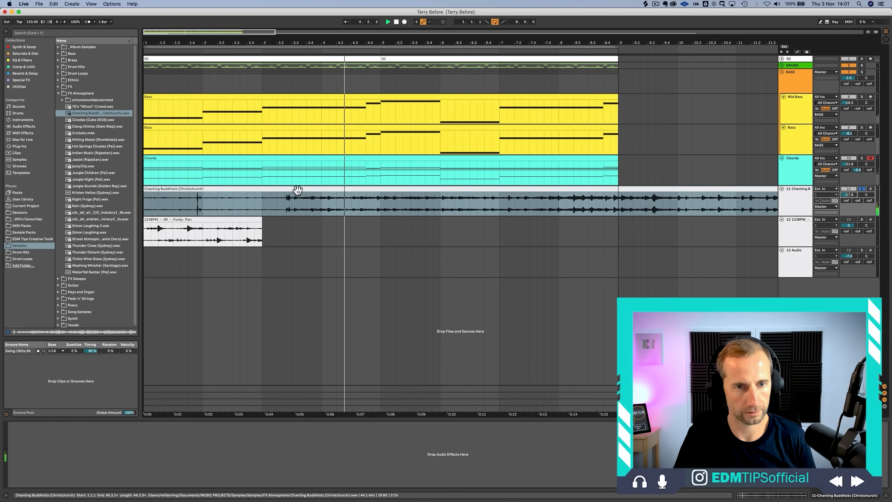
Step: Replace the chanting clip with the Clang Chimes (Siem Riep) sample at the start of its track and play it soloed
key("space")
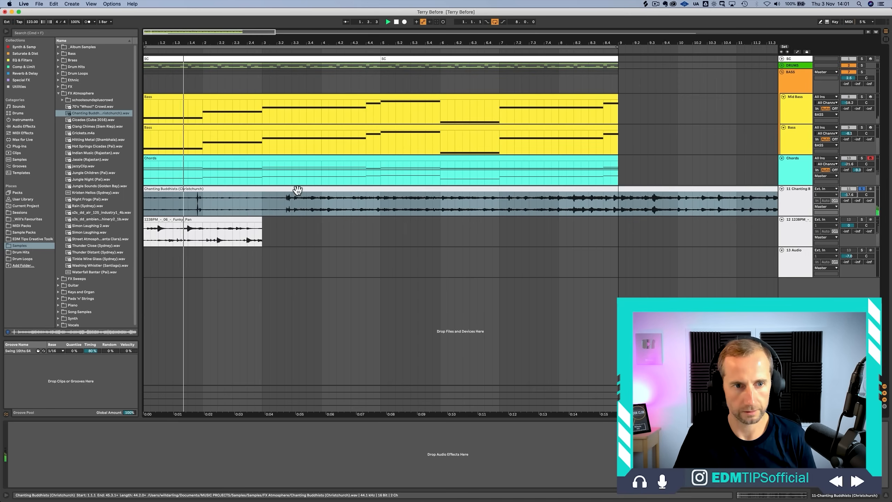
left_click(87, 127)
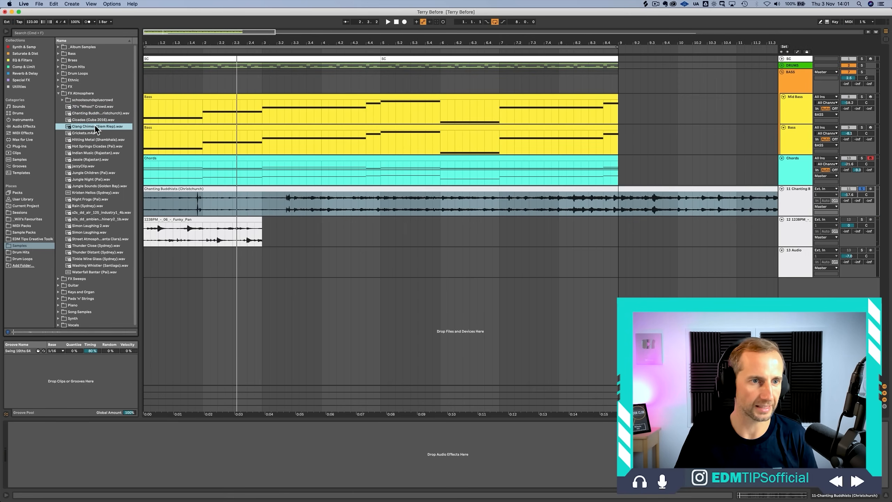
left_click_drag(95, 127, 146, 195)
key("space")
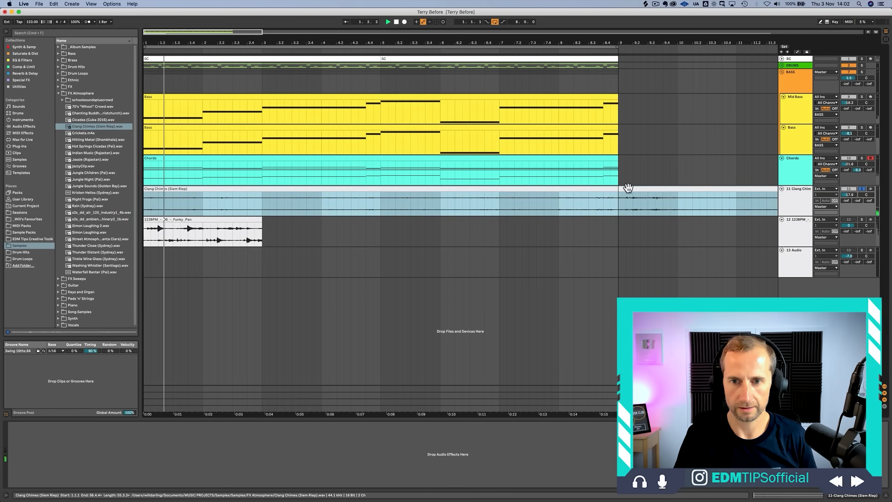
Step: Raise the Clang Chimes clip's gain to 14.8 dB and audition it
double_click(594, 189)
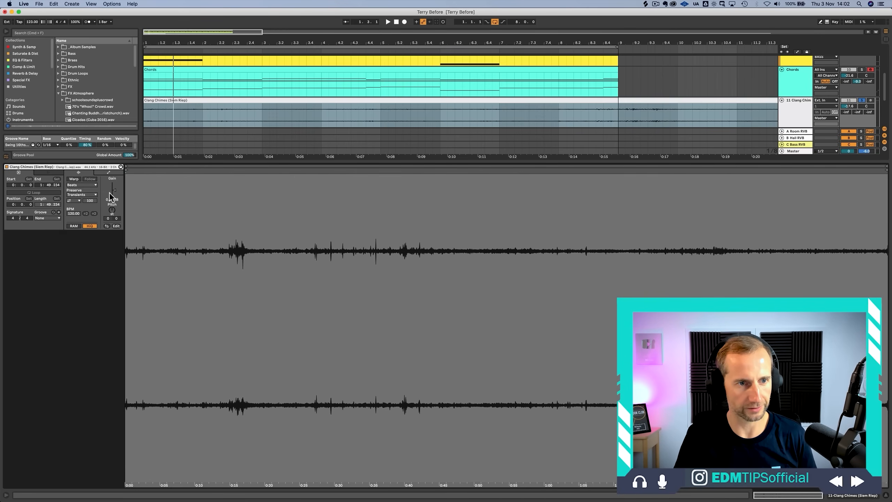
left_click_drag(114, 190, 115, 186)
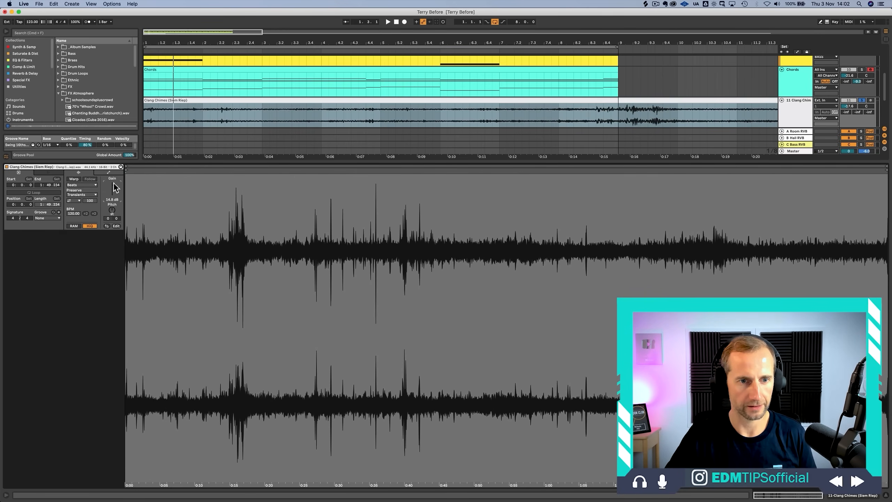
key("shift+Tab")
key("space")
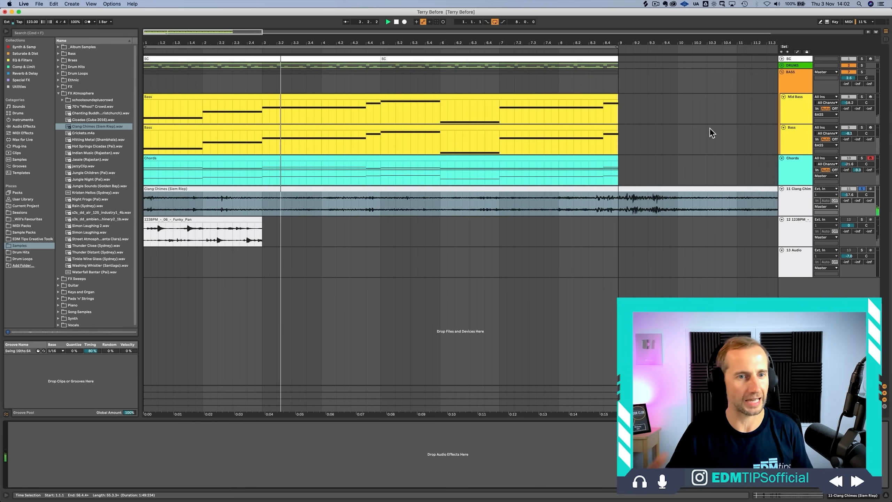
Step: Duplicate the first two bars of Clang Chimes twice and extend the last copy to bar 9
left_click_drag(541, 42, 430, 41)
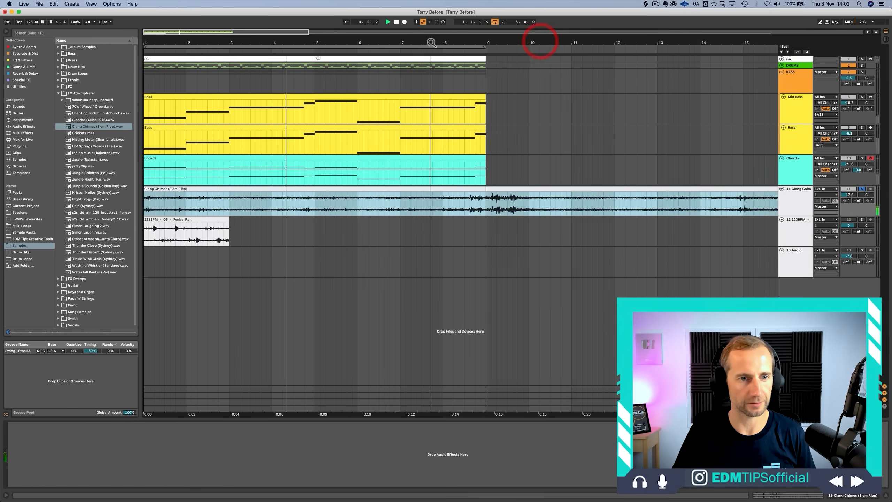
key("space")
left_click_drag(228, 199, 149, 199)
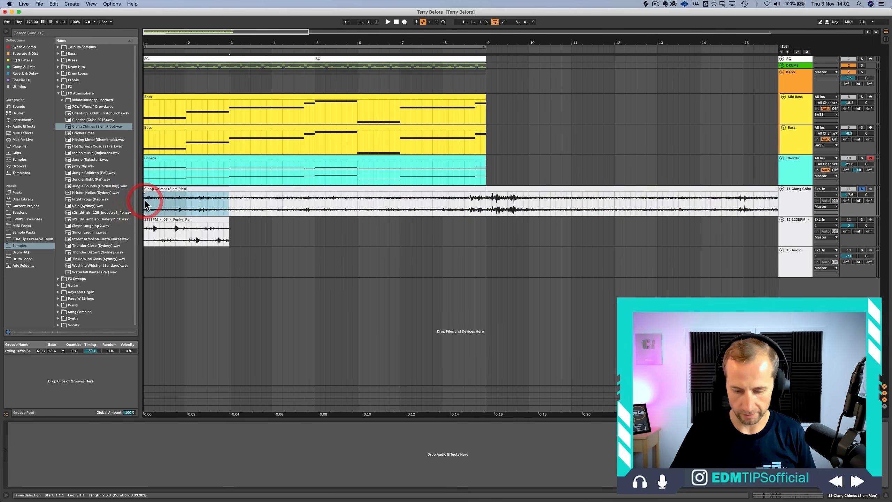
key("super+d")
key("super+d")
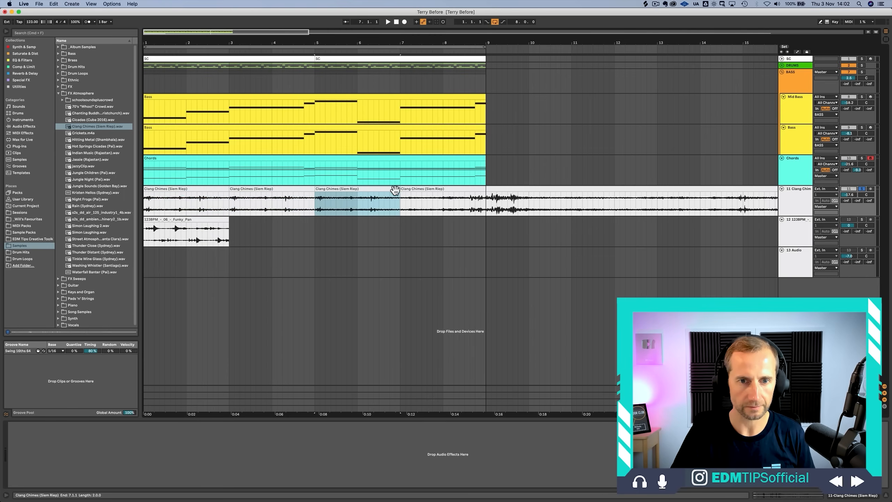
left_click_drag(396, 189, 482, 190)
Step: Unsolo the Clang Chimes track and balance its volume in the full mix to about -11.9 dB
left_click(859, 190)
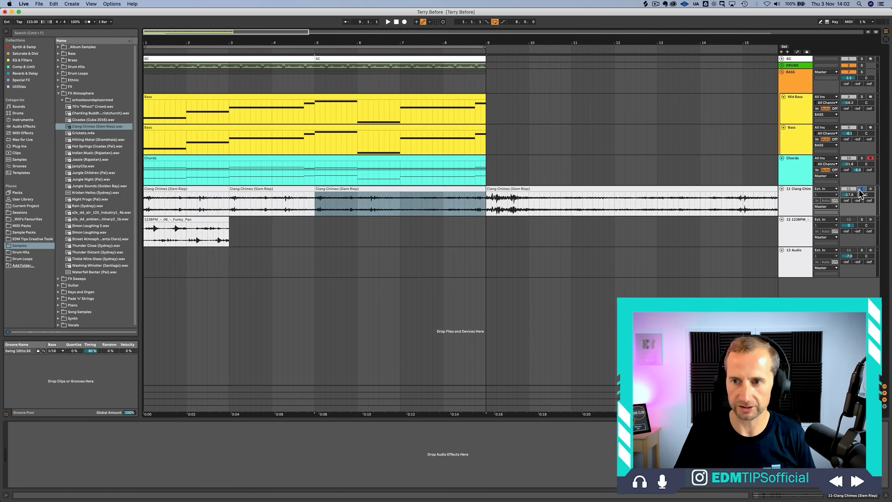
left_click(799, 200)
left_click_drag(846, 194, 847, 194)
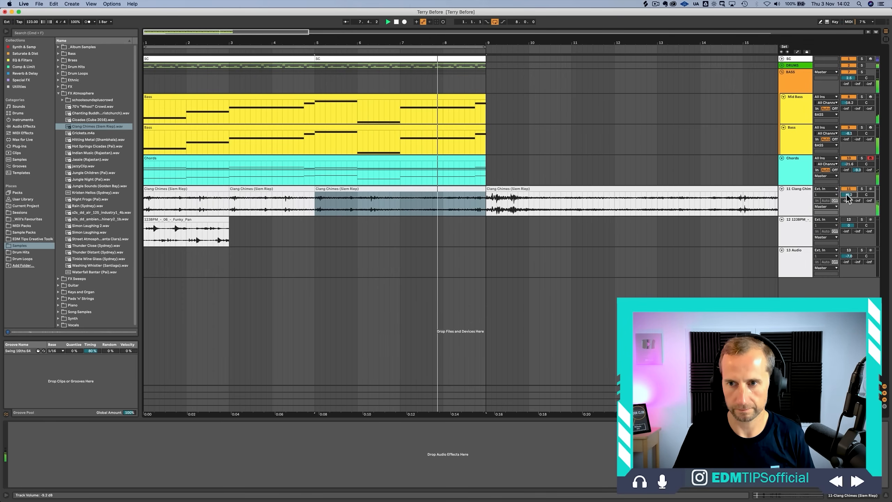
left_click(799, 200)
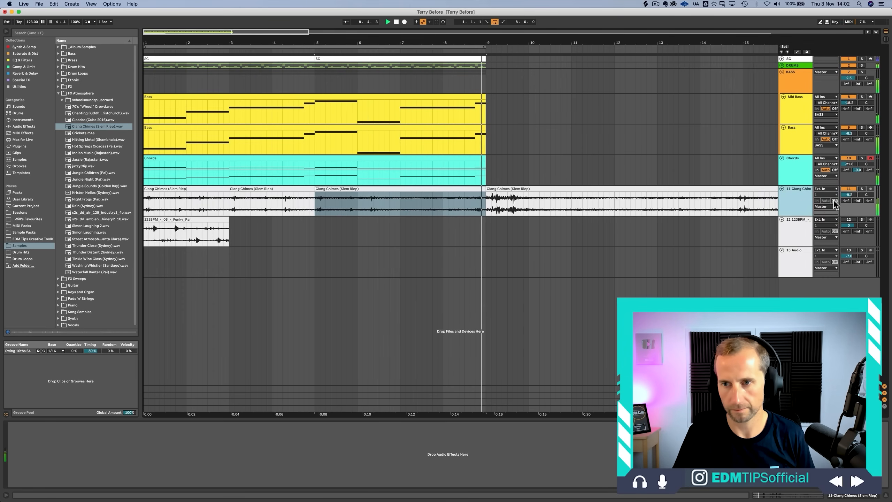
left_click_drag(849, 195, 848, 197)
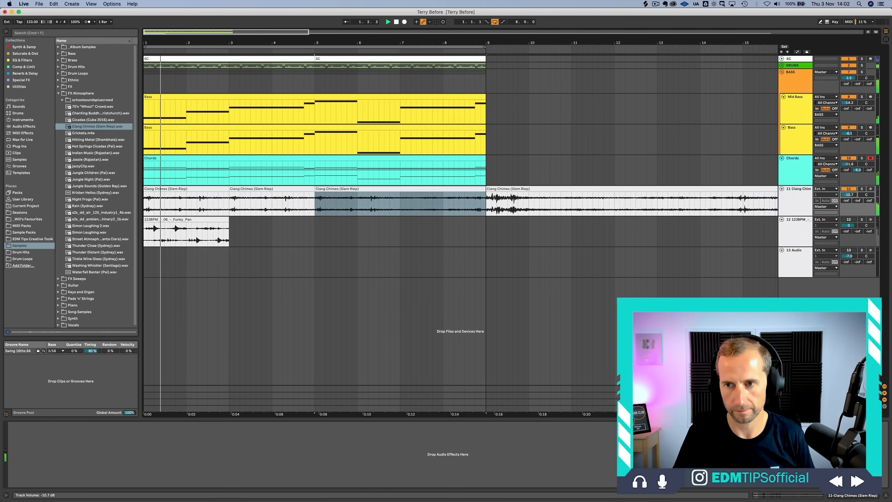
Step: Solo the Clang Chimes track and add an EQ Eight to it from the EQ & Filters collection
left_click(861, 189)
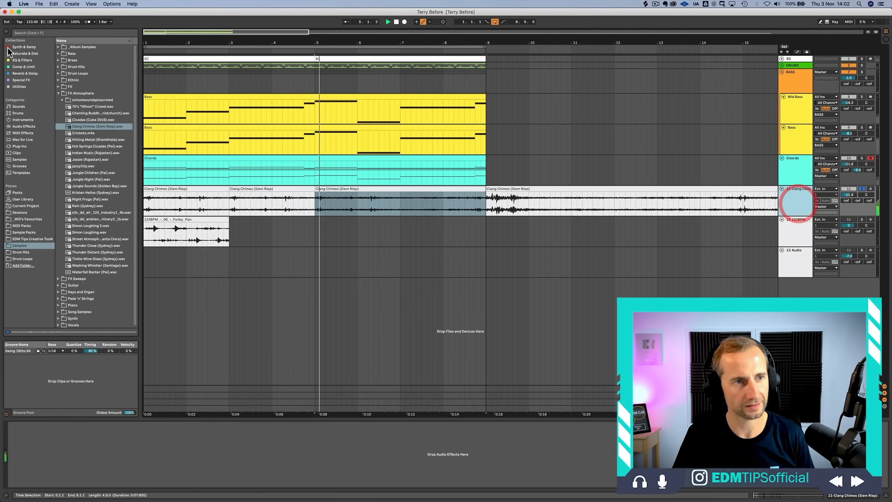
left_click(21, 60)
left_click_drag(73, 53, 72, 53)
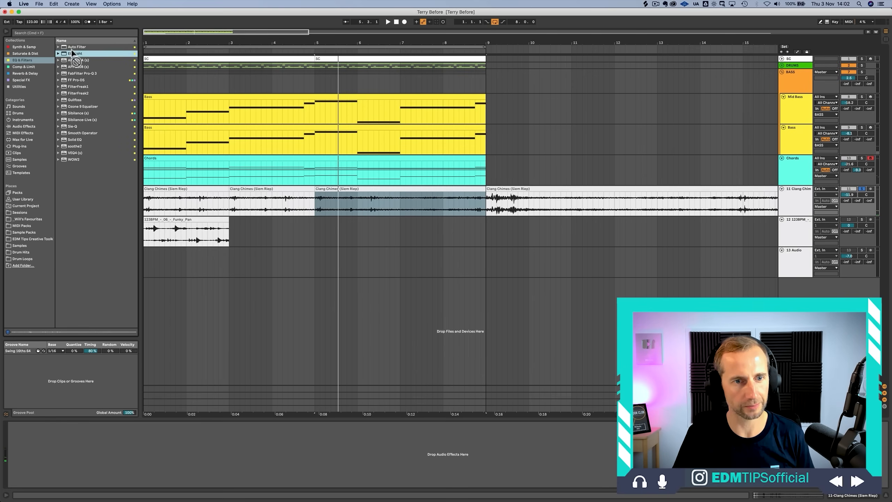
left_click_drag(154, 199, 155, 199)
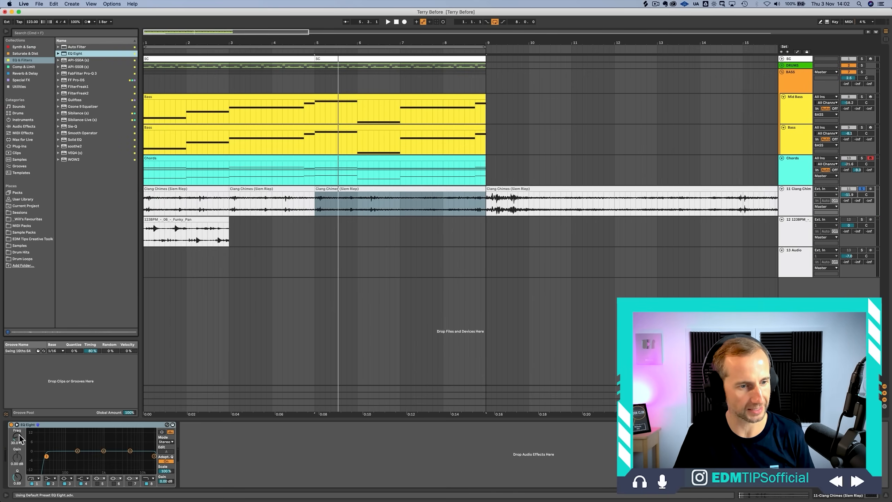
Step: Thin out the chimes' lows in EQ Eight with band 1's low cut at 153 Hz and band 2's shelf at 639 Hz, -7.81 dB
left_click_drag(19, 436, 19, 448)
key("space")
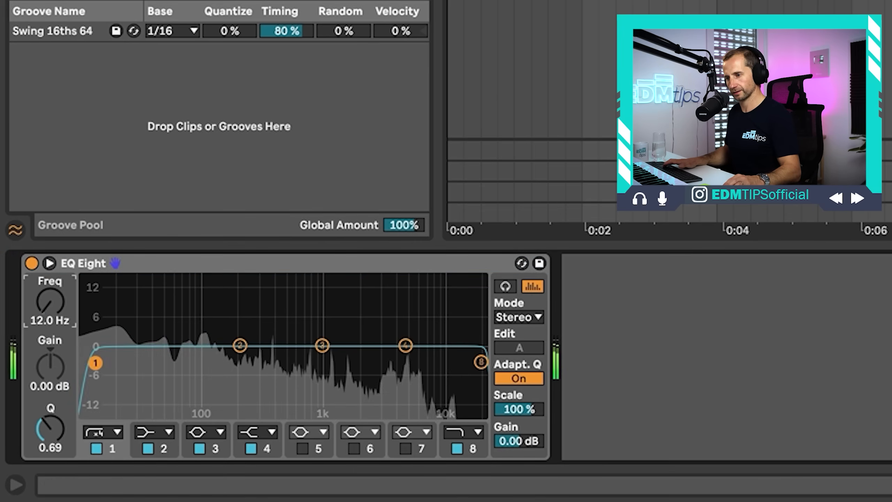
left_click_drag(50, 301, 50, 246)
left_click_drag(239, 345, 299, 380)
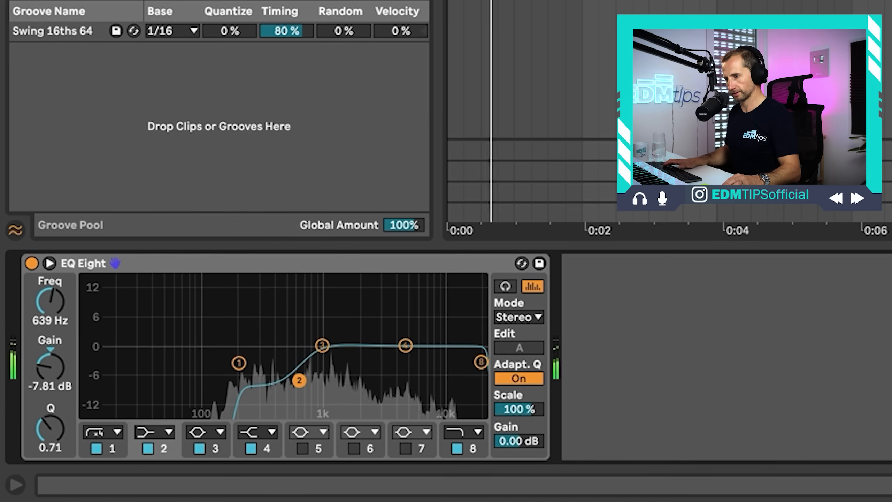
left_click_drag(239, 363, 225, 363)
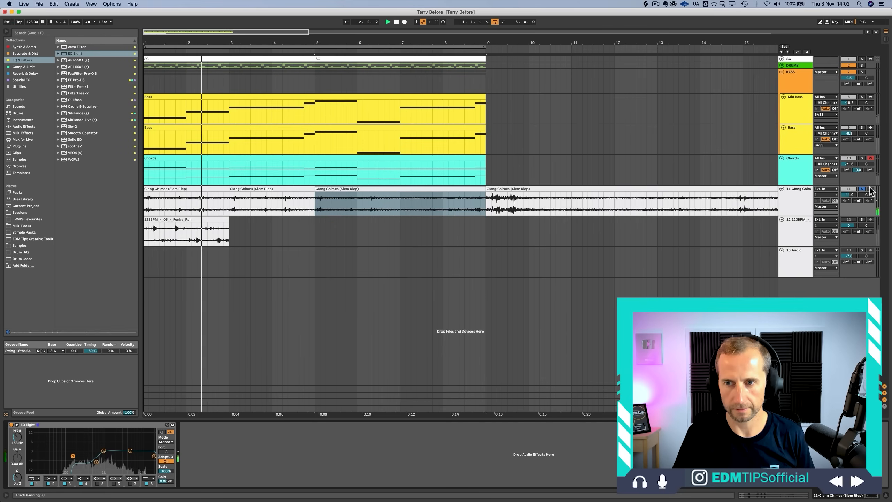
Step: Unsolo the Clang Chimes track, lower its volume in the full mix, and set the Chords track's volume to -23.0 dB
left_click(861, 189)
left_click(794, 200)
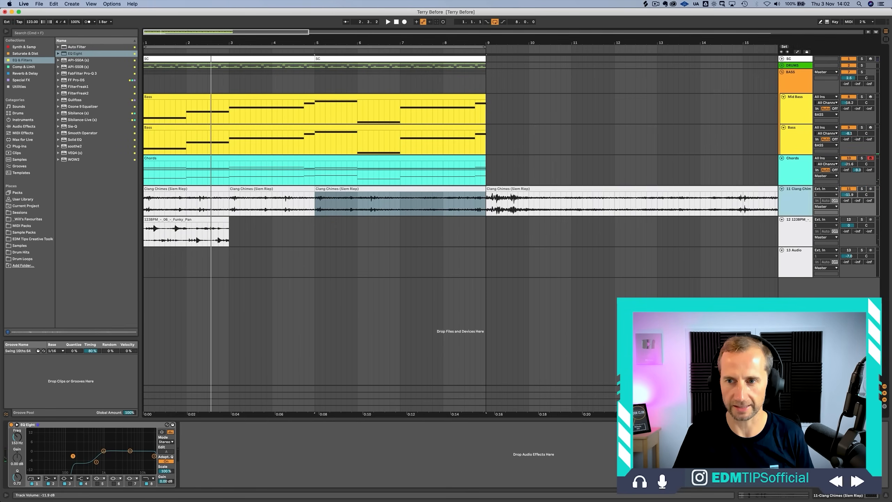
left_click_drag(849, 194, 849, 204)
key("space")
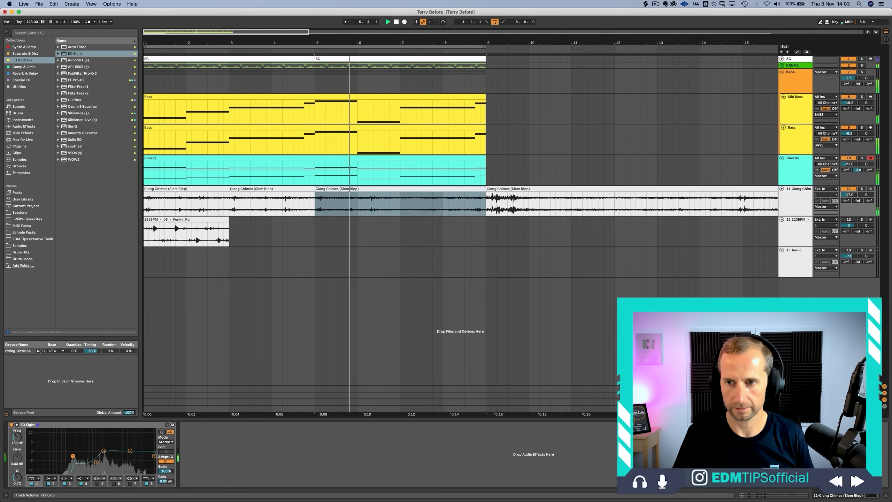
left_click_drag(846, 193, 846, 193)
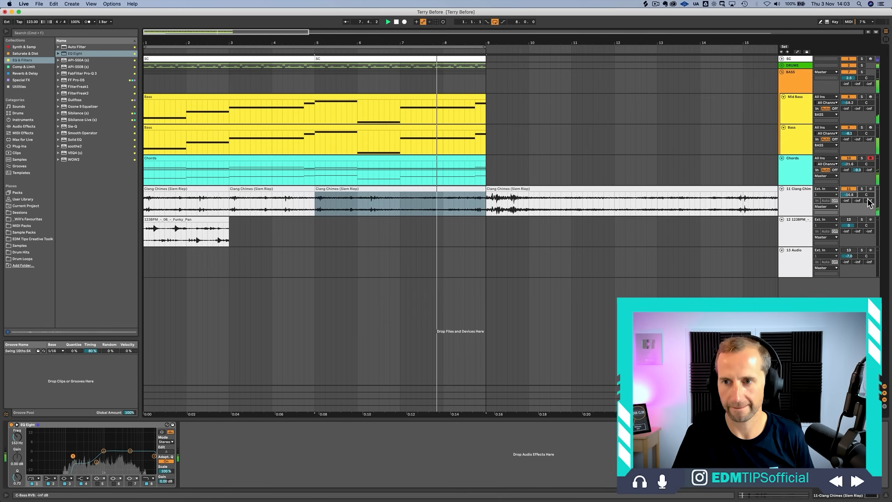
left_click(850, 164)
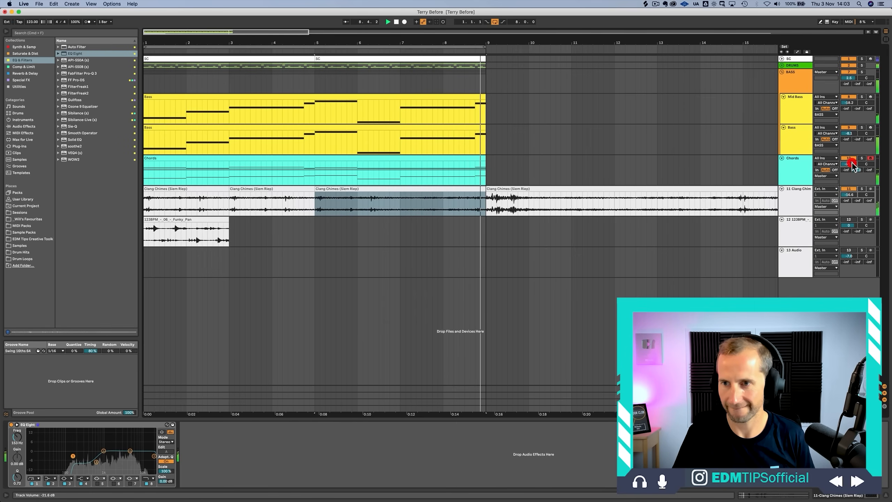
left_click_drag(851, 164, 853, 166)
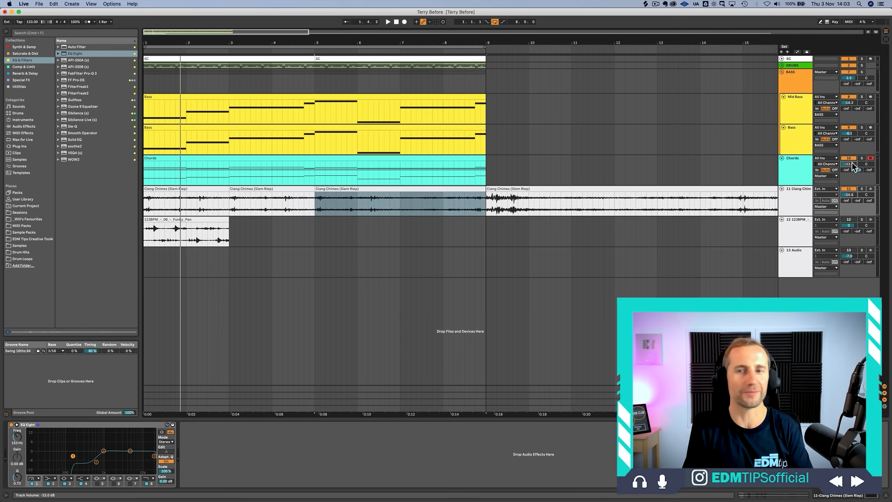
Step: Insert an audio track below Clang Chimes, import IMG_7646.MOV from the desktop at bar 1, and close the video window
left_click(801, 207)
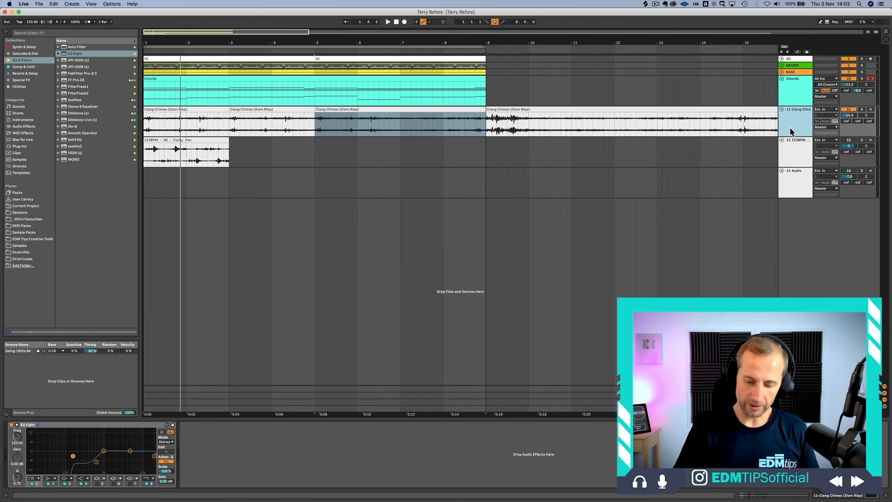
key("super+t")
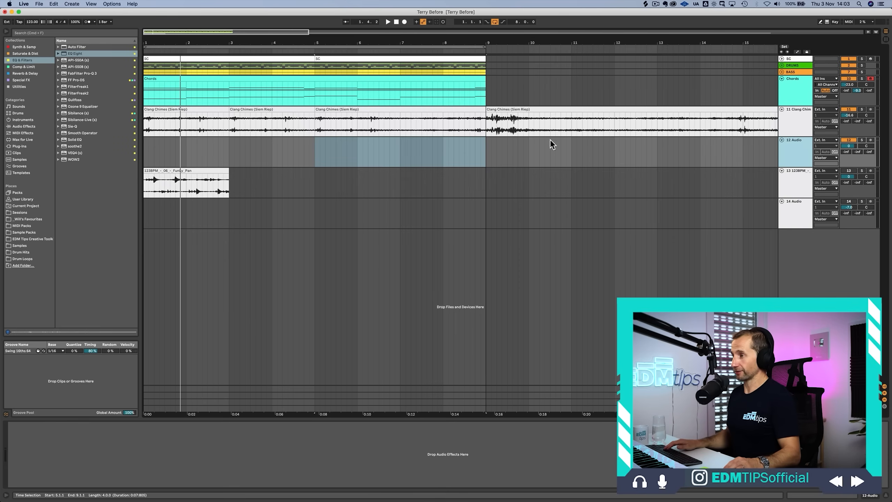
left_click(146, 155)
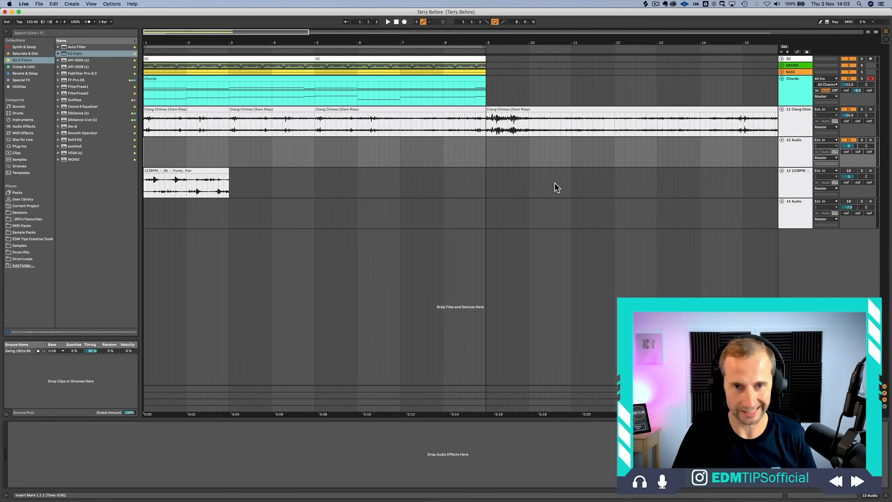
key("F11")
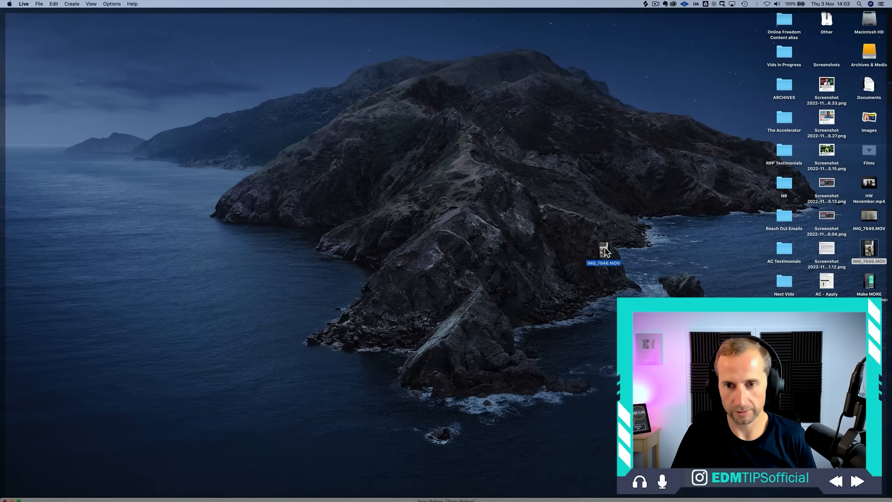
key("F11")
left_click_drag(606, 251, 145, 149)
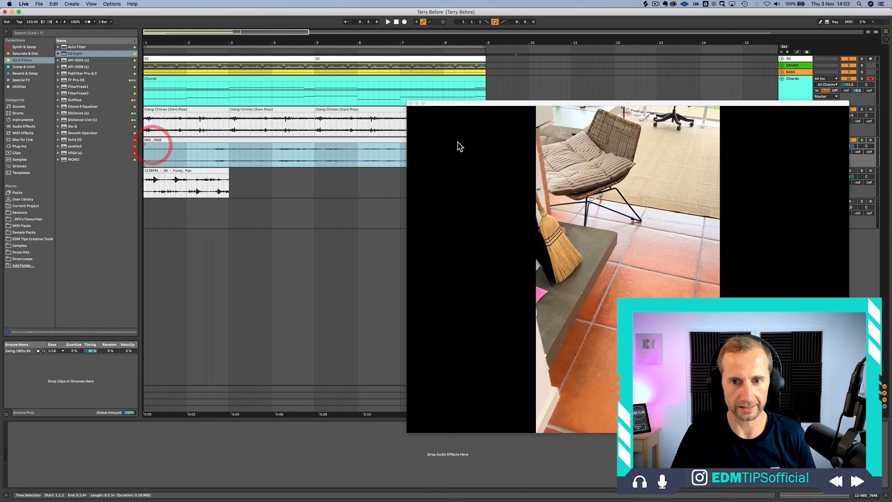
left_click(411, 103)
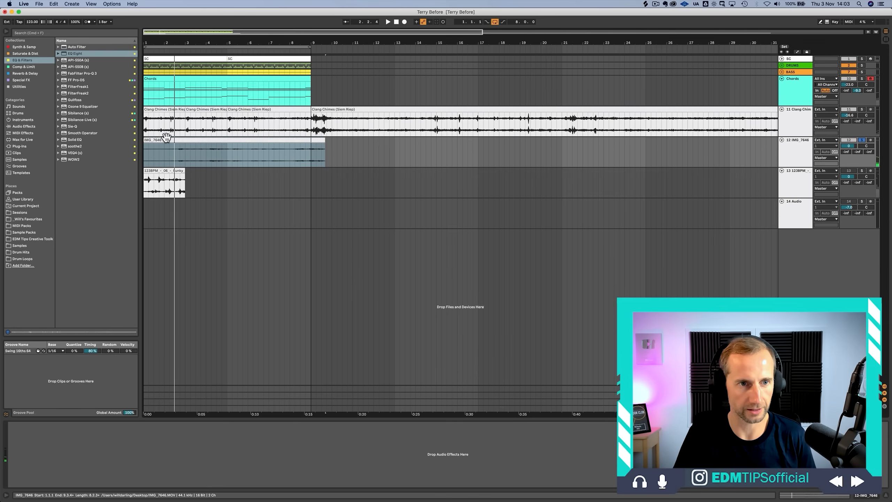
Step: Boost the IMG_7646 clip's gain, audition it, and delete the part that runs past bar 9
double_click(166, 137)
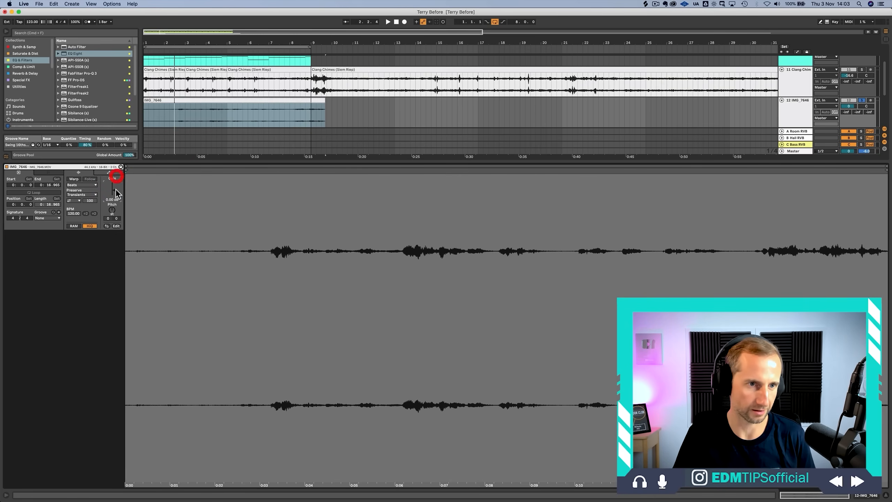
left_click_drag(114, 190, 114, 185)
key("space")
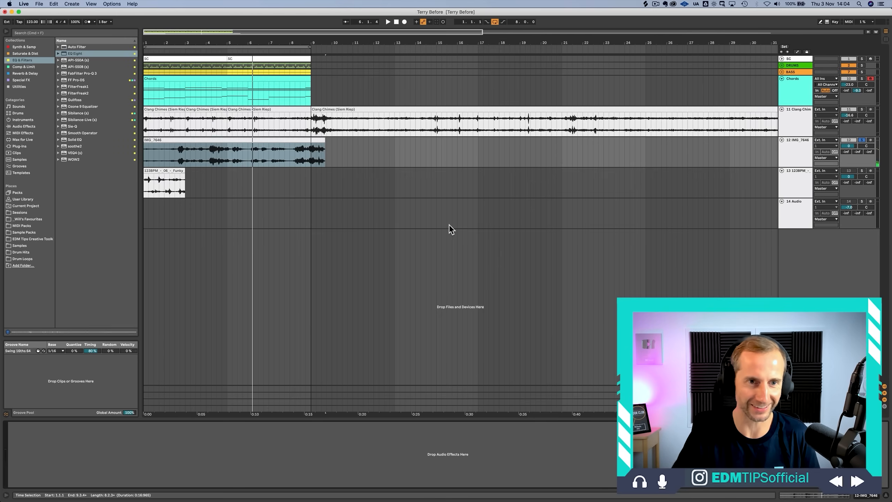
mouse_move(320, 150)
left_mouse_down()
mouse_move(303, 155)
mouse_move(328, 151)
left_mouse_up()
key("Delete")
Step: Solo the IMG_7646 track, insert EQ Eight on it, and raise band 1's low cut to about 300 Hz
left_click(811, 154)
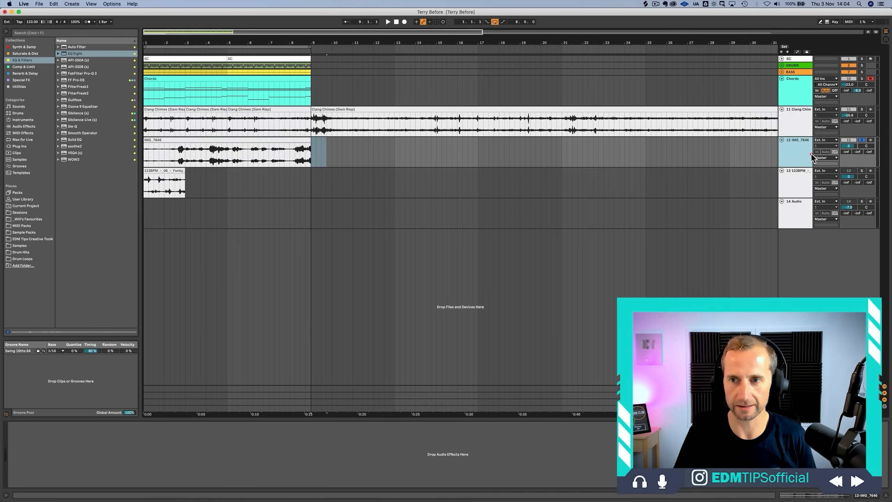
left_click(861, 140)
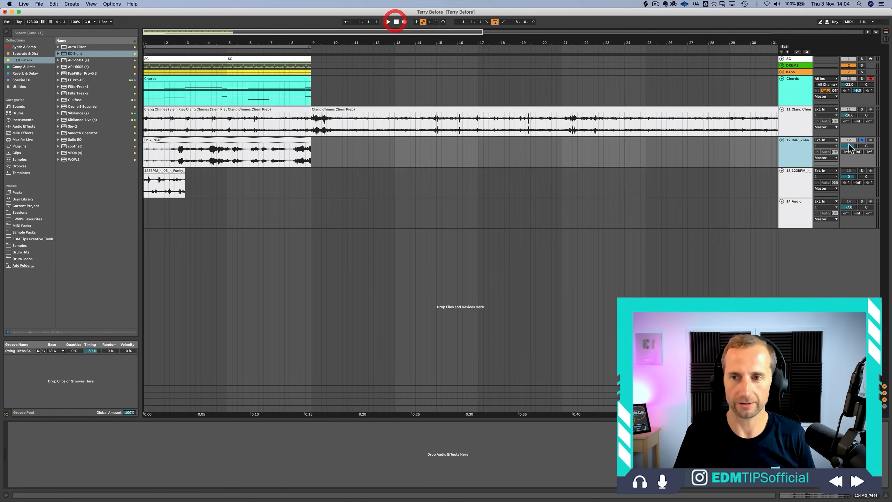
left_click_drag(60, 55, 76, 75)
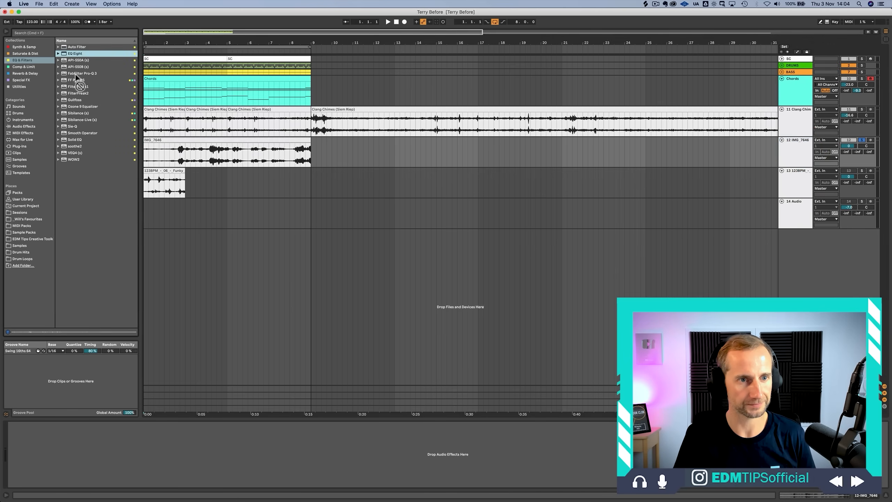
left_click_drag(162, 147, 159, 145)
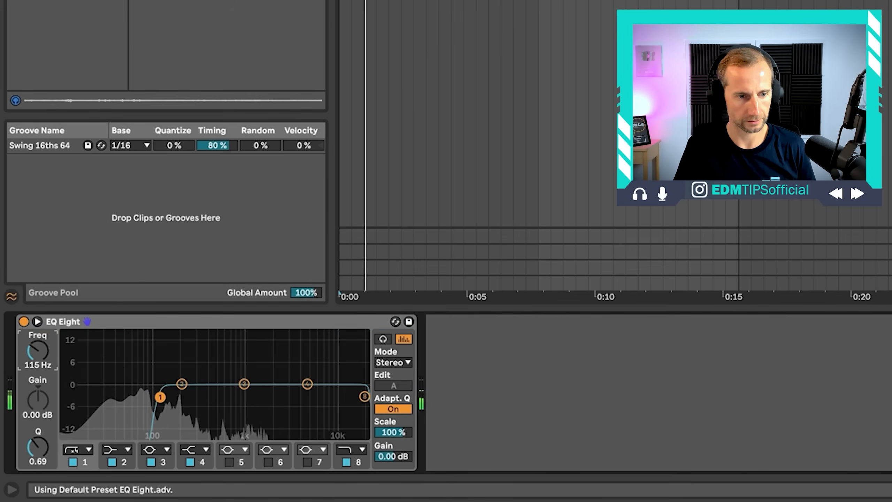
left_click_drag(160, 397, 197, 397)
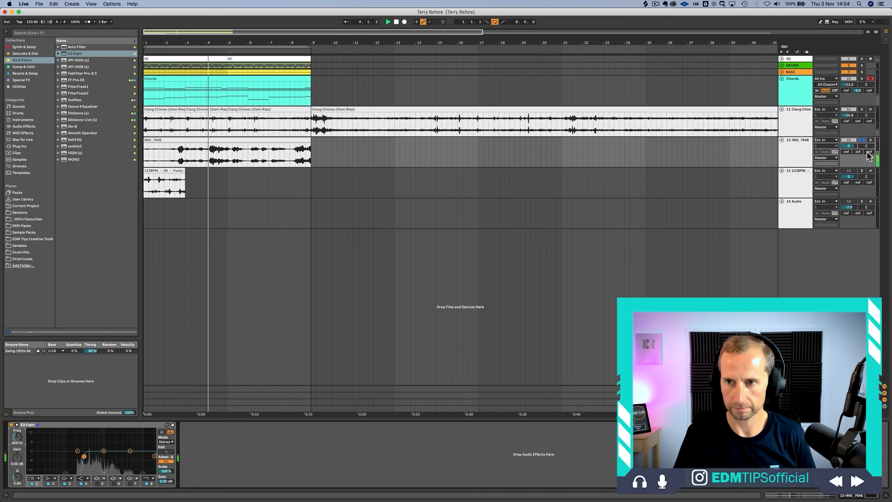
Step: Unsolo IMG_7646, lower its track volume in the full mix, and set band 1's low cut to 203 Hz
left_click(862, 140)
key("space")
left_click_drag(848, 145, 849, 161)
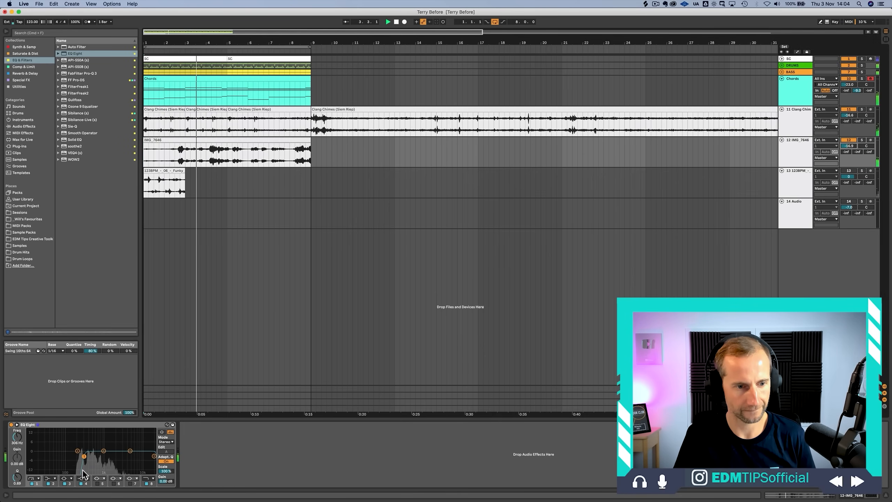
left_click_drag(84, 456, 78, 457)
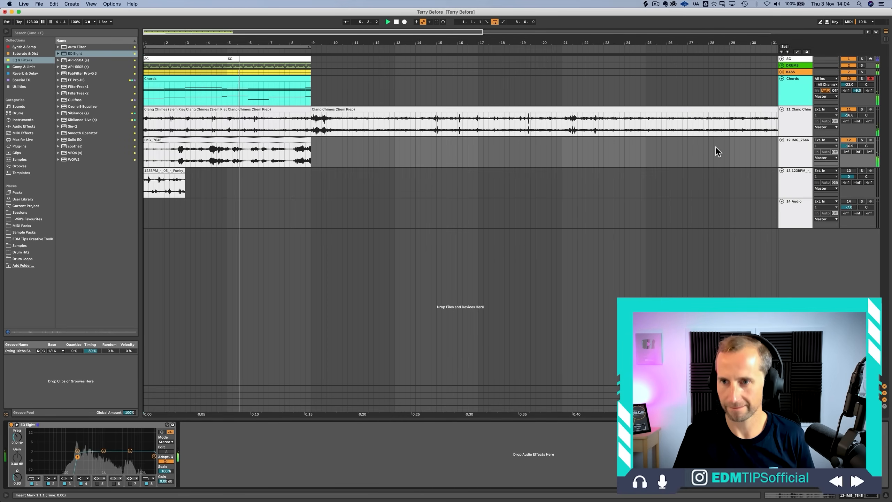
left_click(799, 147)
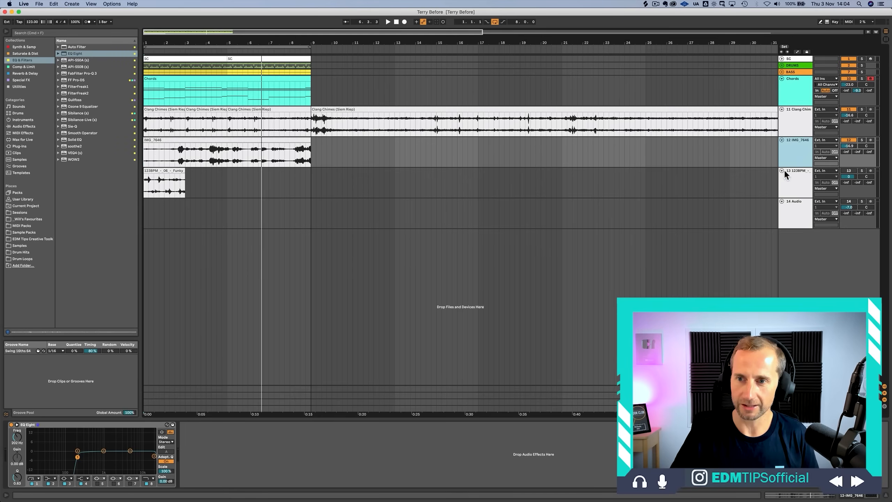
Step: Solo the 123BPM Funky_Pan loop track and lower its volume while it plays
left_click(801, 179)
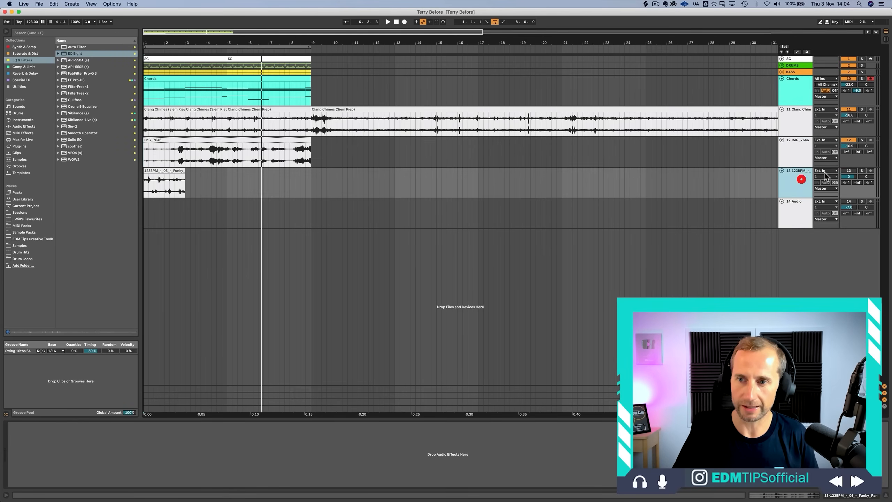
left_click(846, 171)
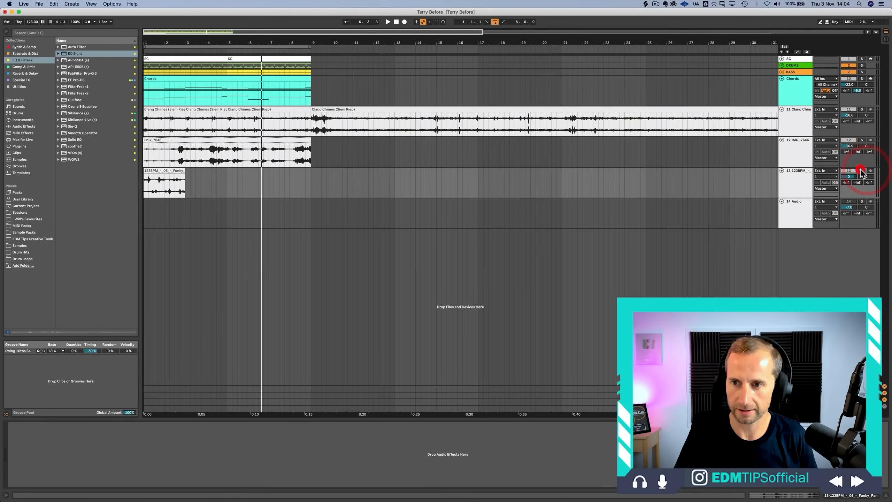
key("space")
left_click_drag(848, 177, 848, 167)
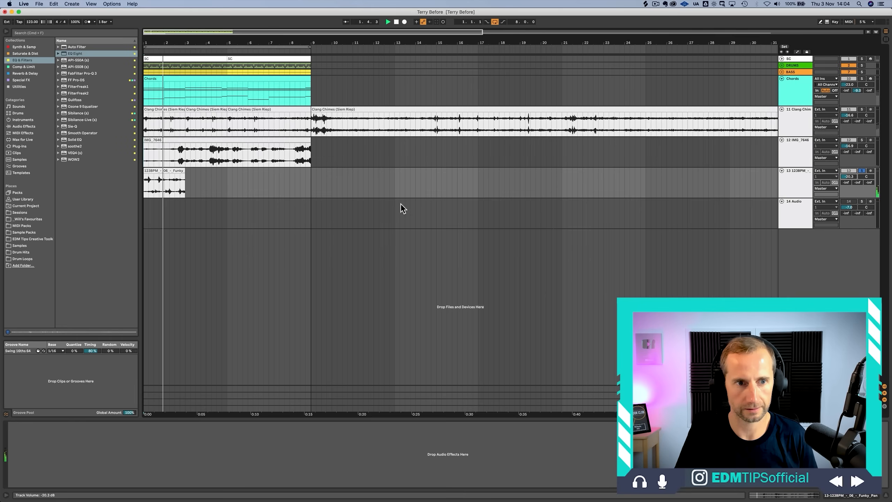
Step: Quantize the Funky_Pan clip, apply the Swing 16ths 64 groove to it, and audition the loop
left_click(156, 168)
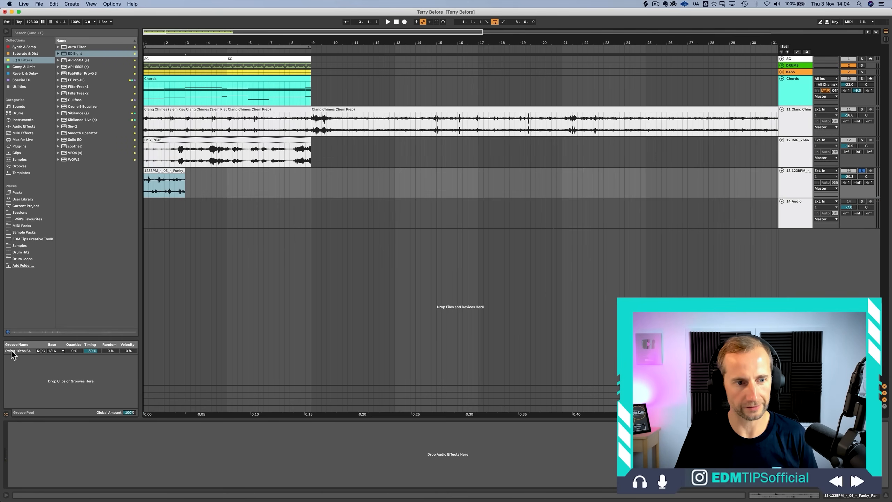
left_click(11, 351)
double_click(158, 171)
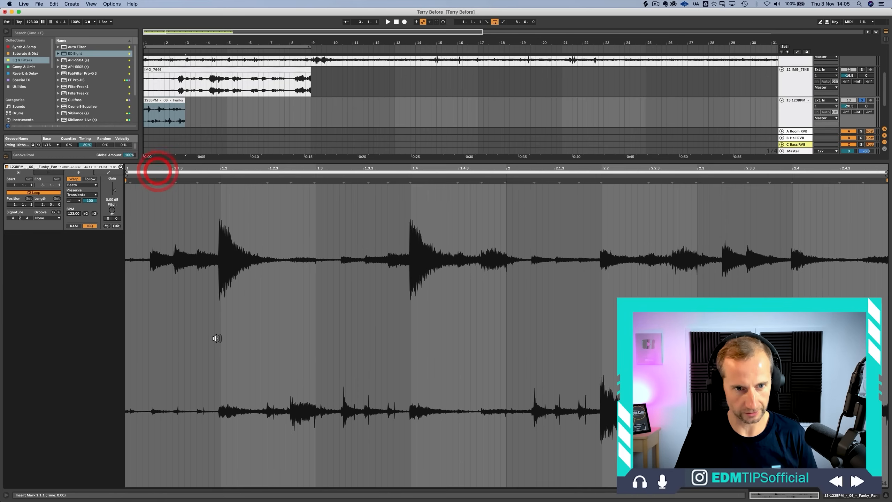
left_click(217, 338)
key("space")
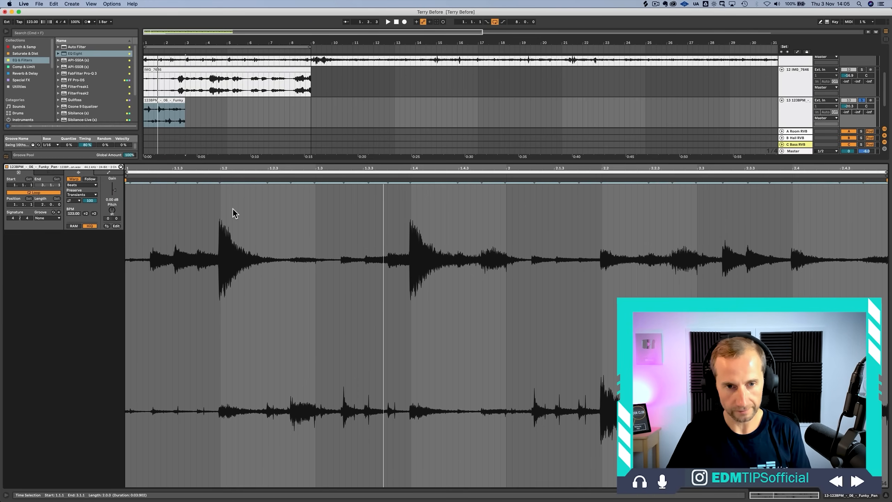
key("super+u")
key("Return")
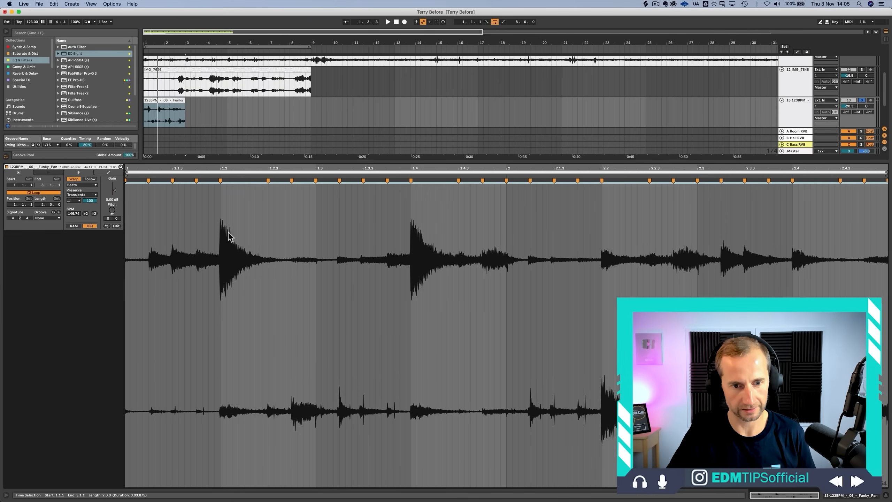
key("shift+Tab")
key("space")
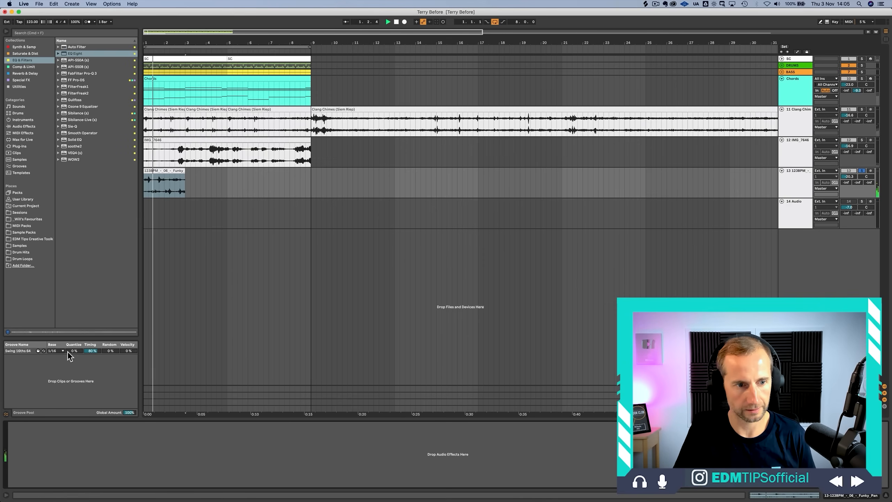
left_click_drag(22, 351, 148, 172)
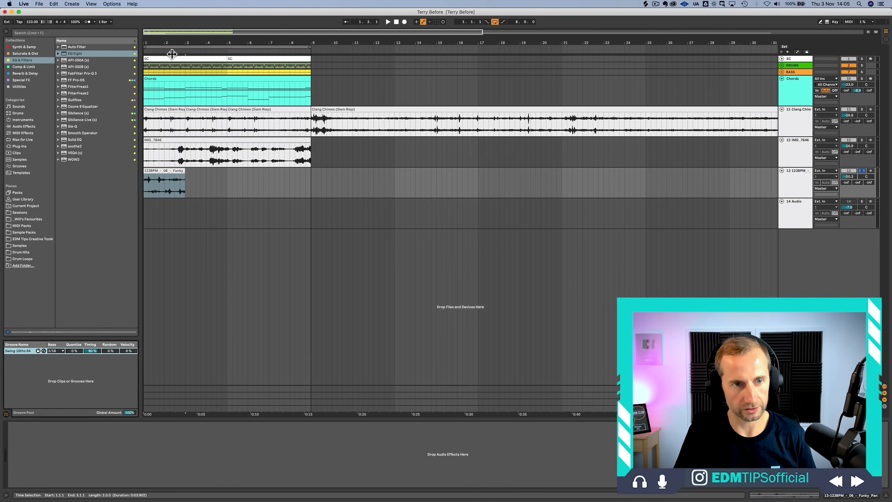
key("space")
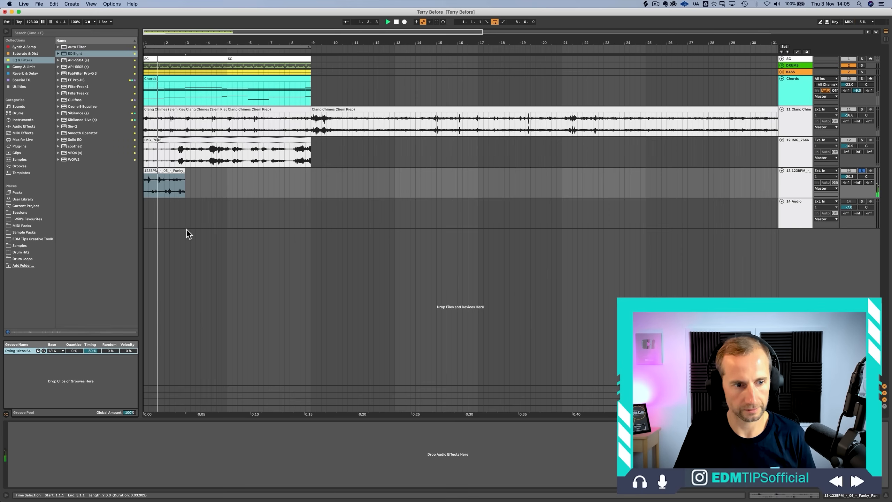
Step: Duplicate the Funky_Pan clip so it fills bars 1 to 9, deleting the surplus copy past bar 9
left_click(168, 169)
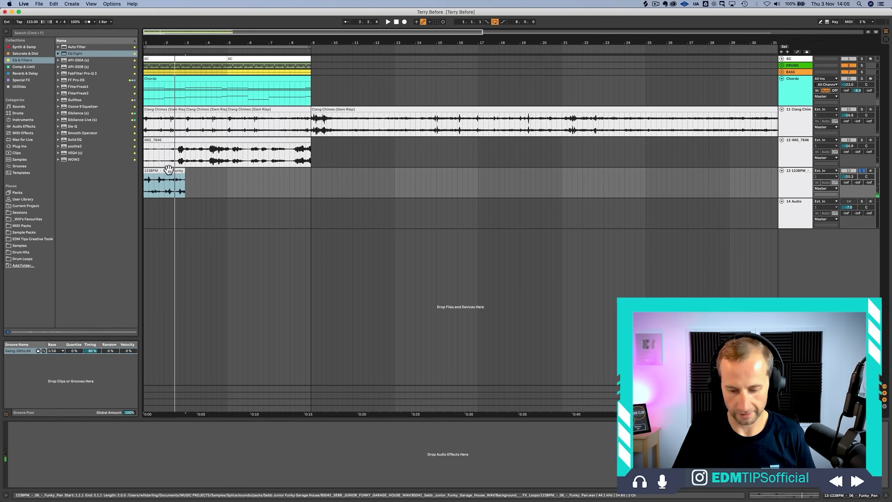
key("space")
key("super+d")
key("super+d")
key("super+d")
key("super+d")
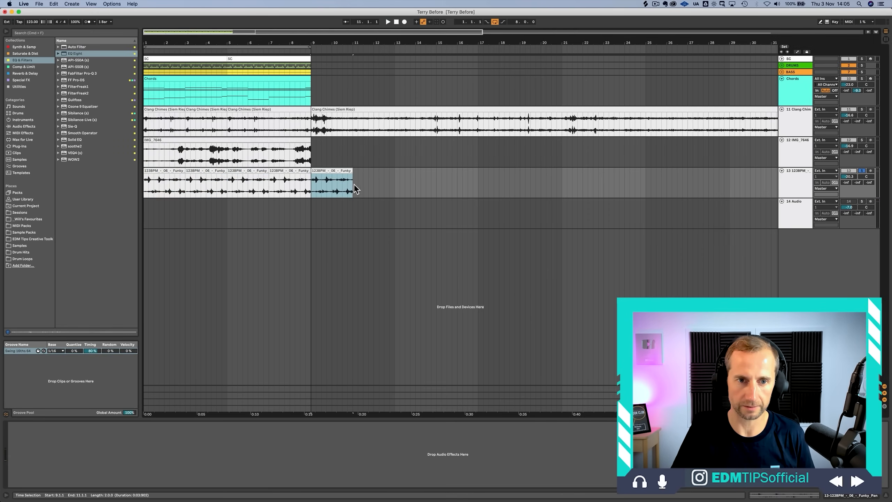
left_click(348, 172)
key("Delete")
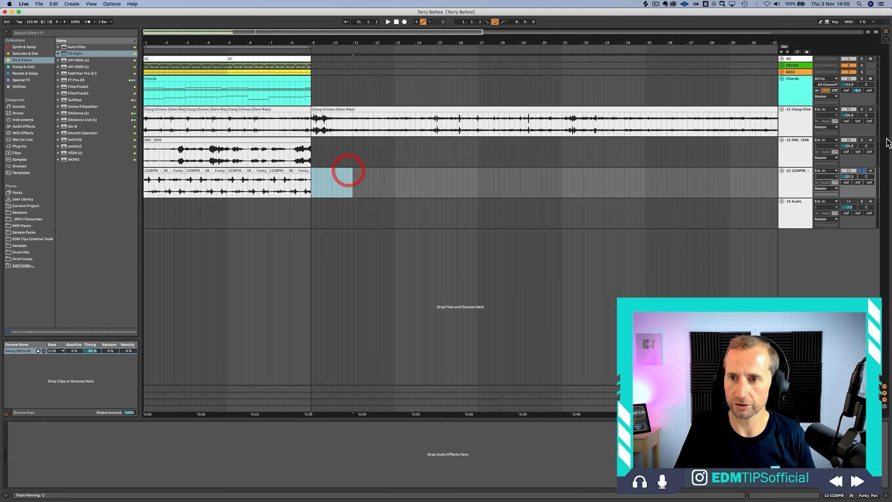
Step: Unsolo the Funky_Pan track, mute the Chords through Funky_Pan tracks, and play the drums and bass from bar 1
left_click(862, 171)
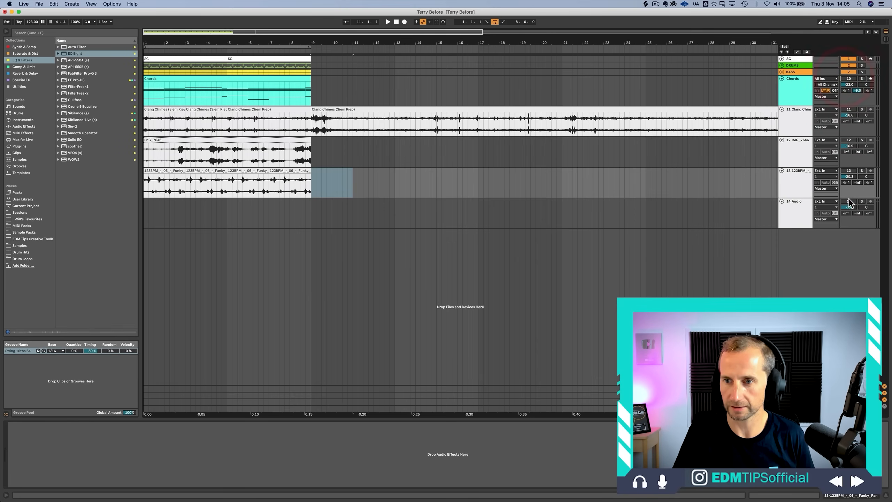
key("space")
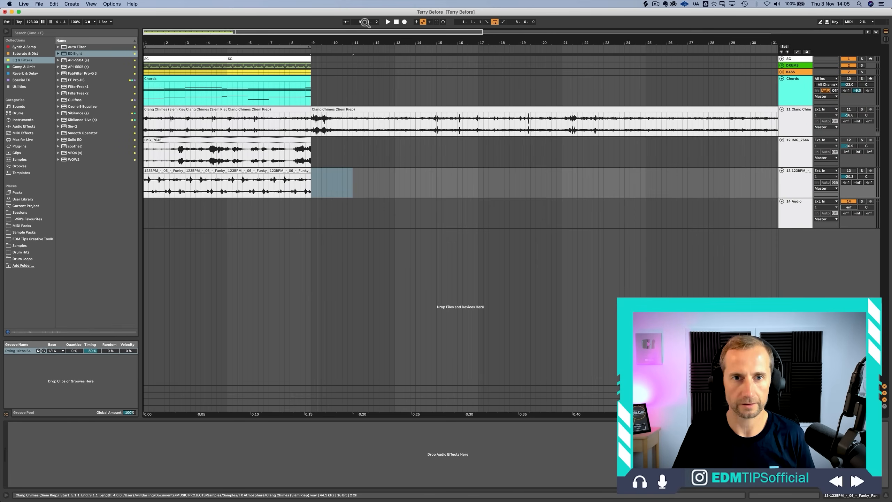
double_click(396, 21)
left_click(387, 21)
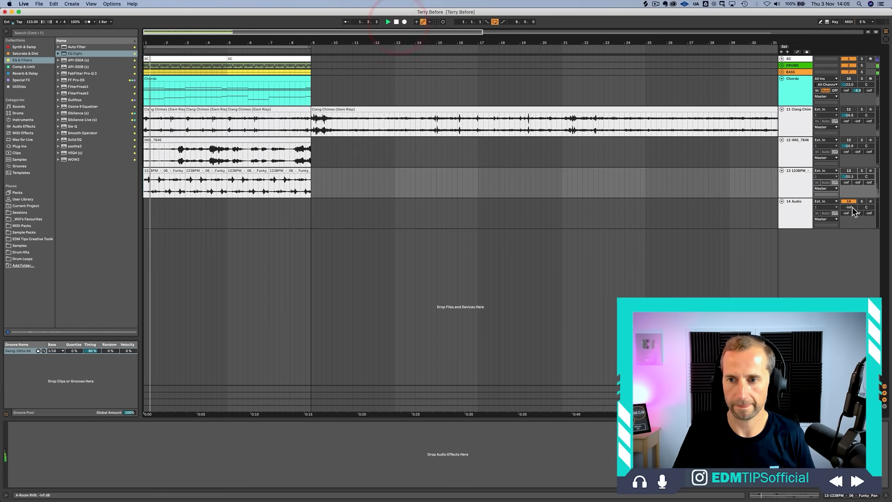
left_click_drag(848, 207, 848, 197)
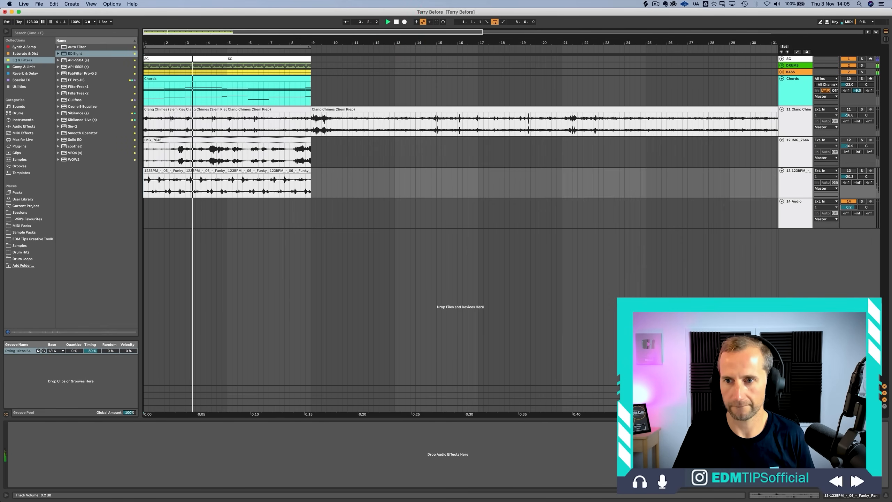
Step: Unmute the Funky_Pan loop track and lower its volume against the drums and bass
left_click(848, 171)
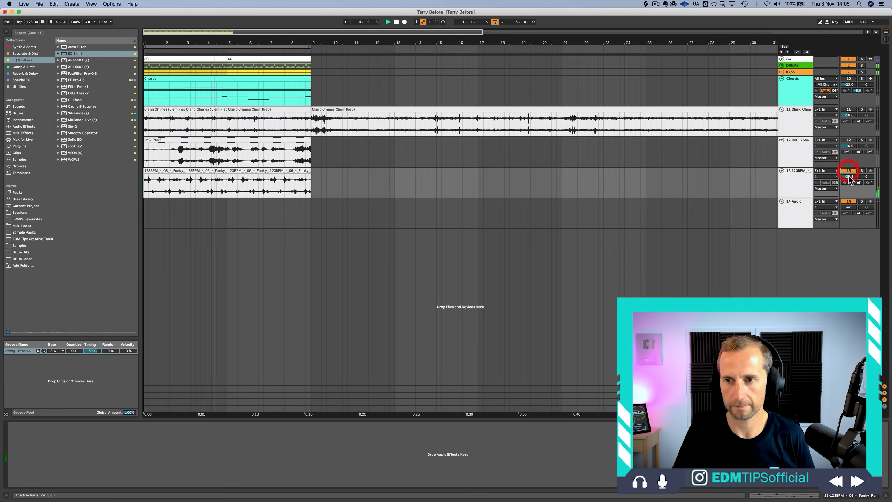
left_click_drag(848, 179, 848, 201)
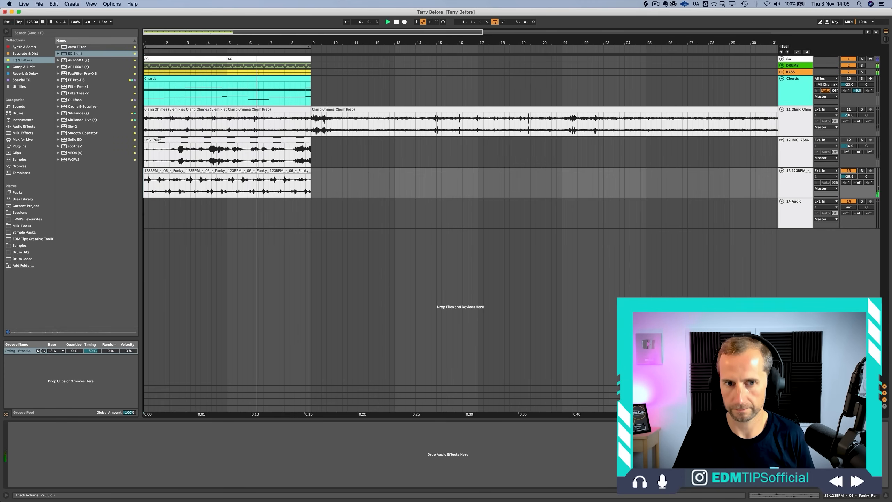
left_click(152, 172)
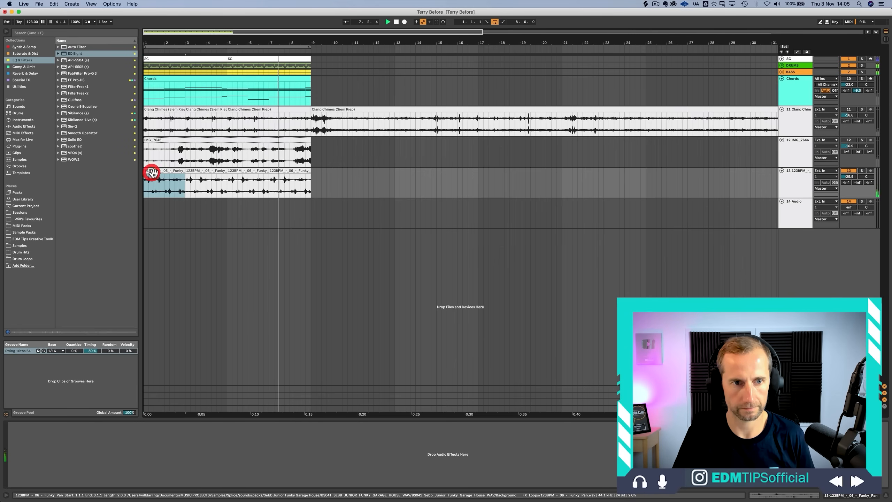
left_click_drag(208, 172, 185, 172)
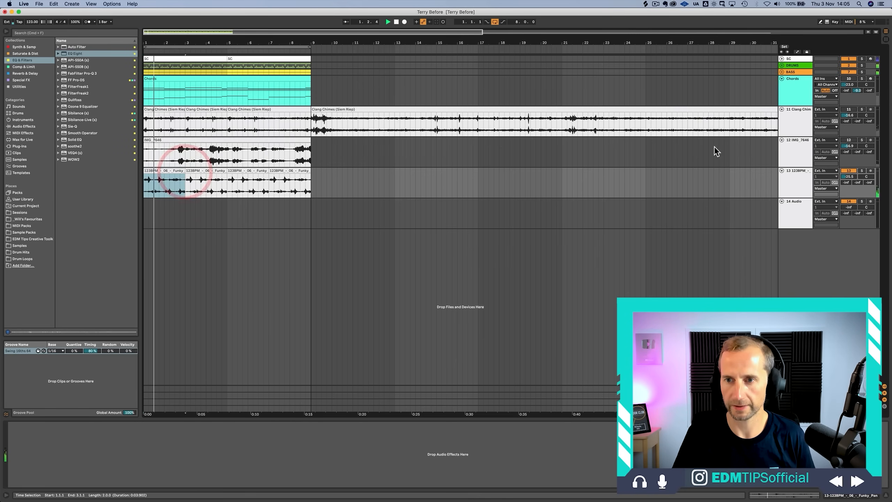
Step: Unfold the DRUMS group and rename the 123BPM Funky_Pan track as Bell Loop
left_click(780, 66)
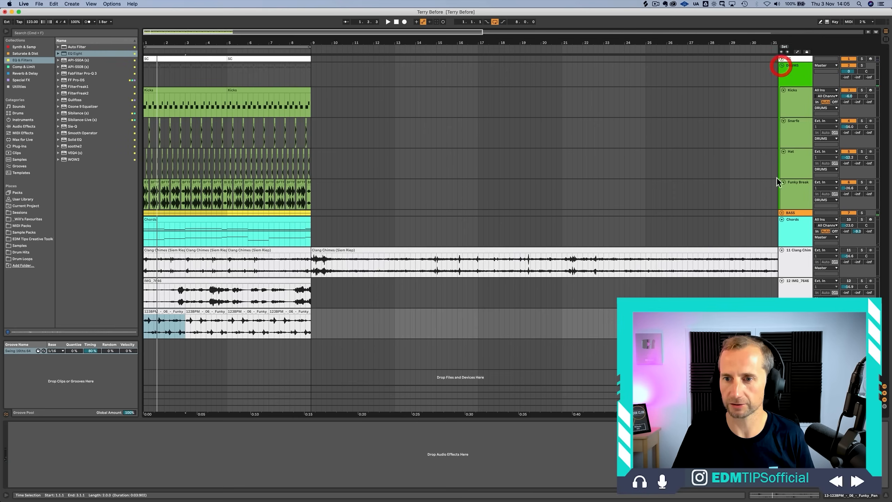
left_click(791, 318)
type("BPM - 0")
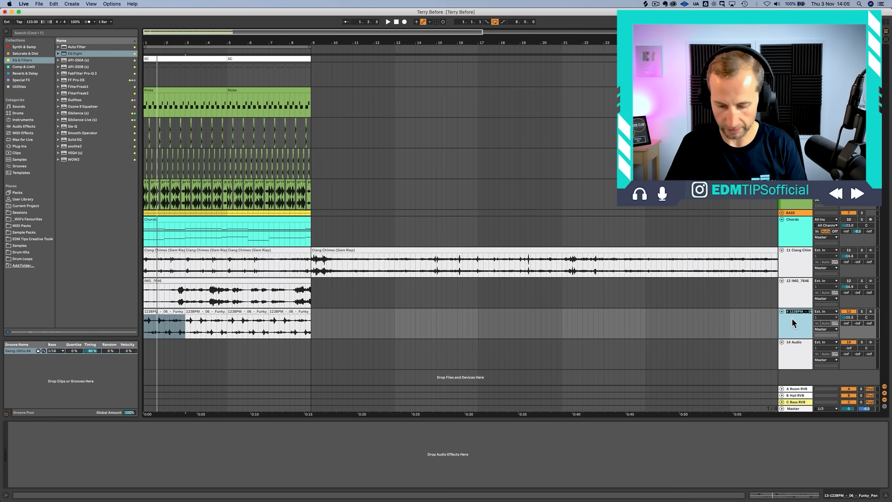
type("ell Loop")
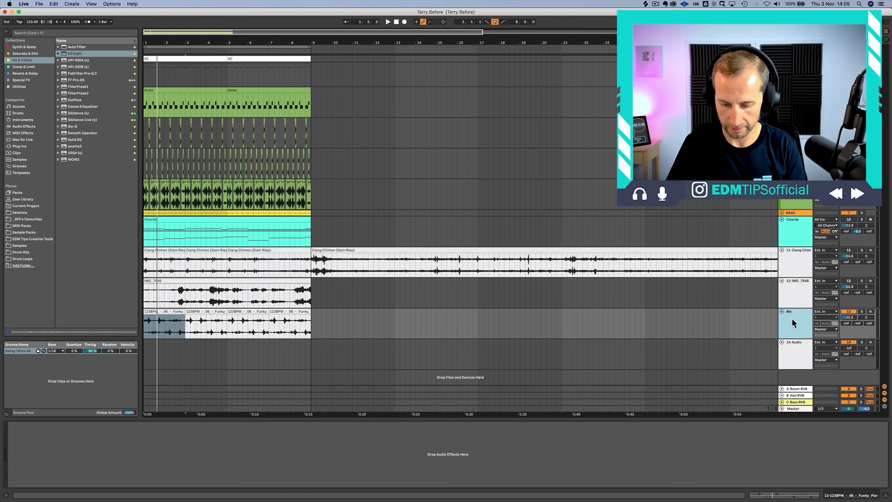
key("Return")
Step: Colour the Bell Loop track green to match the drums and assign that track colour to its clips
right_click(791, 318)
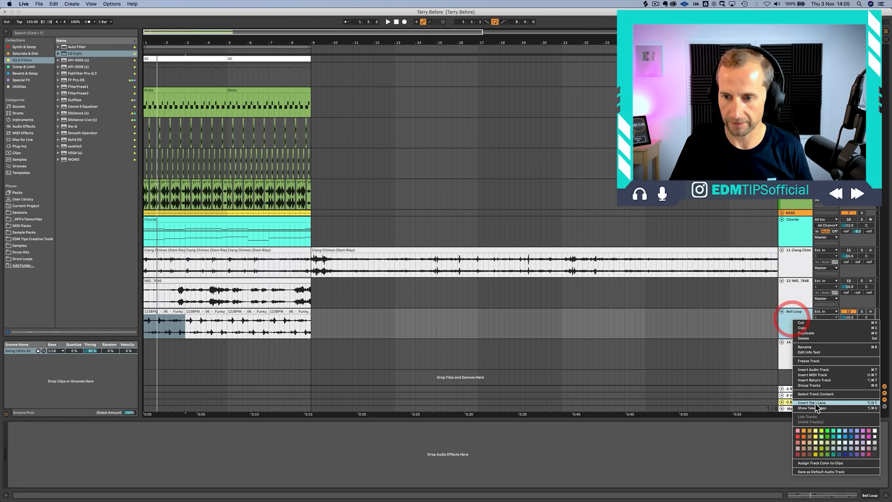
left_click(828, 447)
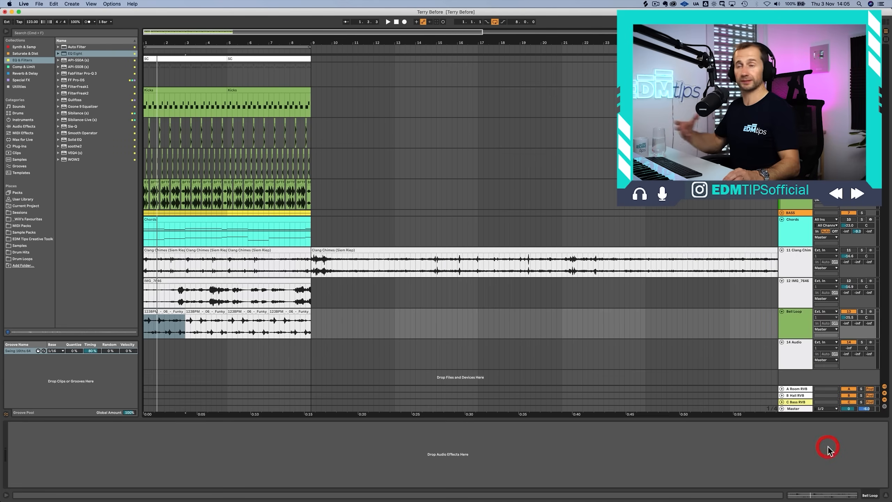
right_click(789, 315)
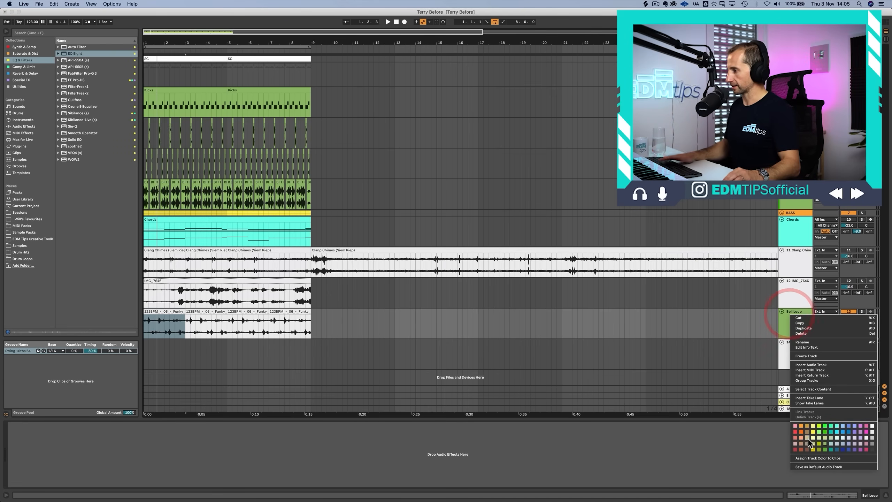
left_click(807, 456)
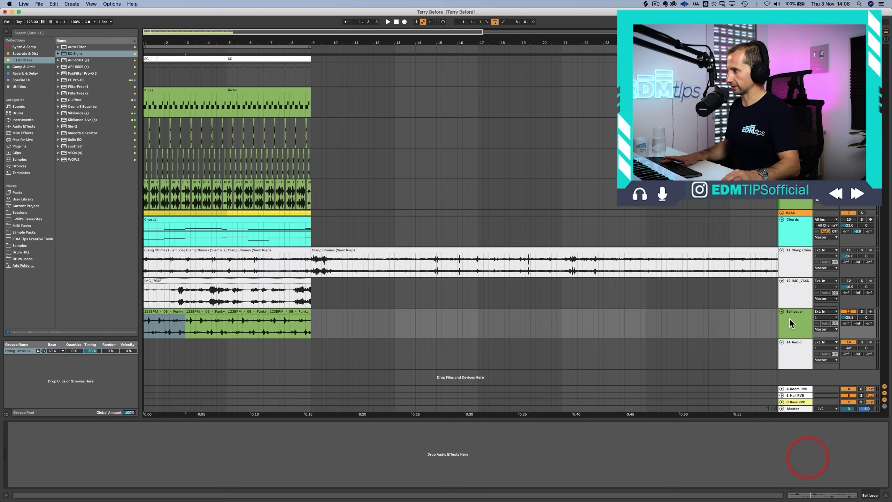
Step: Move the Bell Loop track to the end of the DRUMS group, set its volume to -36 dB during playback, and fold the group
left_click_drag(788, 318, 800, 201)
left_click_drag(851, 218, 851, 260)
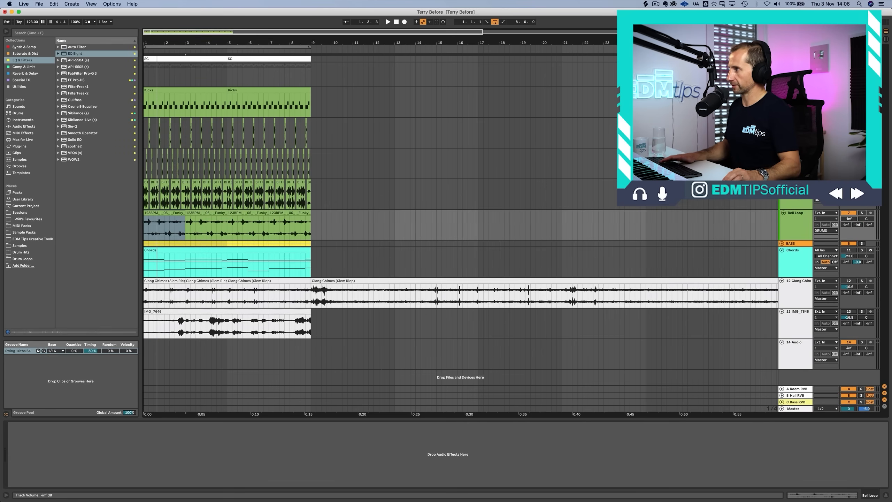
key("space")
left_click_drag(848, 218, 848, 208)
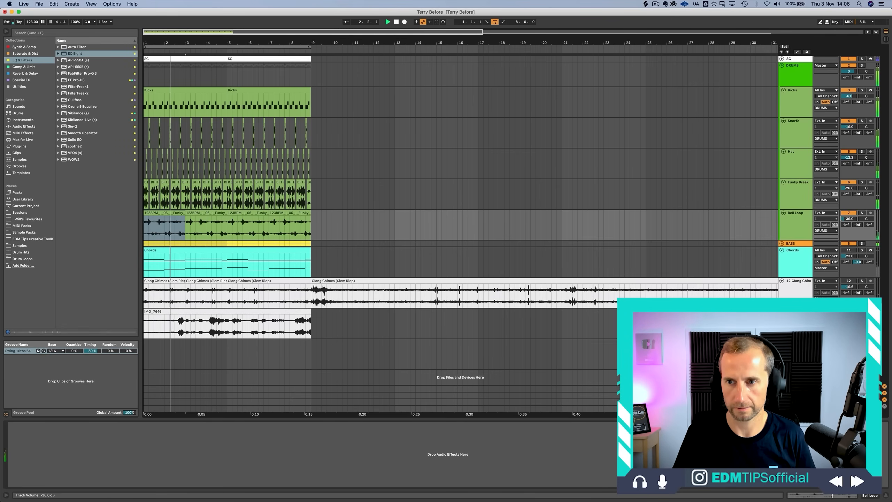
left_click(782, 65)
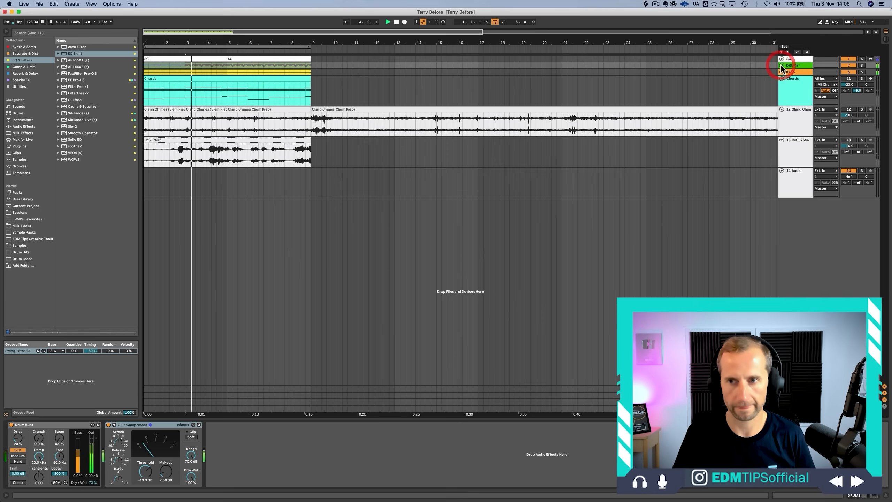
Step: Unmute the Clang Chimes track, set its volume to about -20 dB with a B Hall RVB send of about -14.4 dB, and save the set
left_click(848, 110)
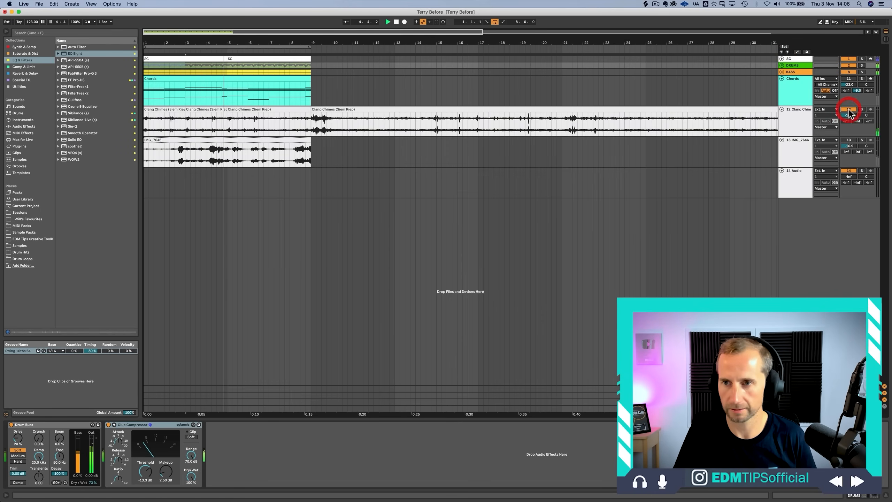
mouse_move(848, 115)
left_mouse_down()
mouse_move(848, 126)
mouse_move(858, 104)
left_mouse_up()
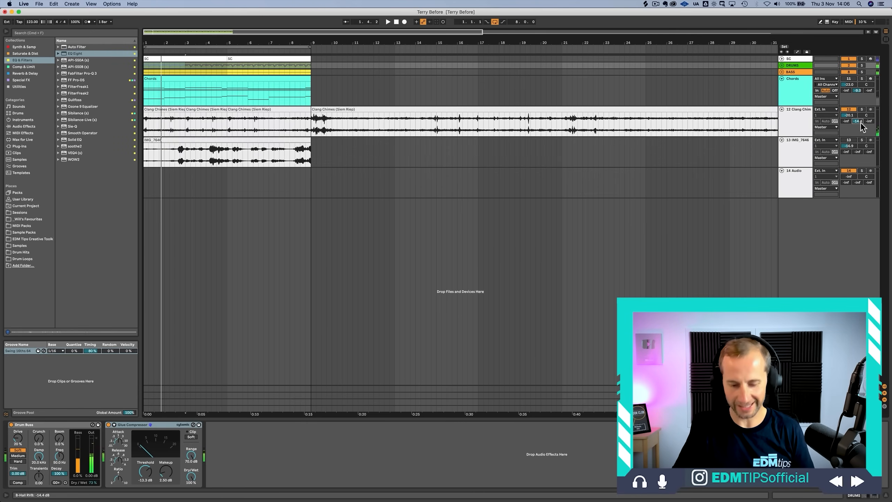
key("super+s")
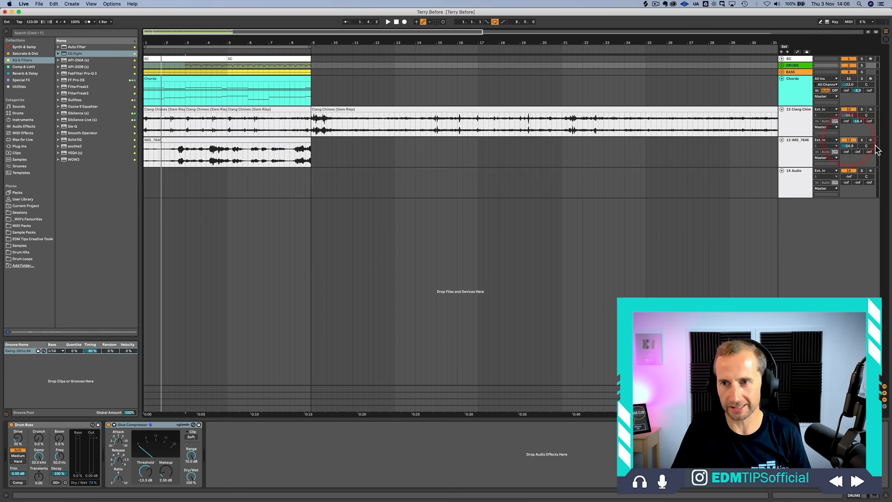
Step: Solo the IMG_7646 track and audition the recording around bar 2.2 to find where a usable vocal note starts
left_click(146, 153)
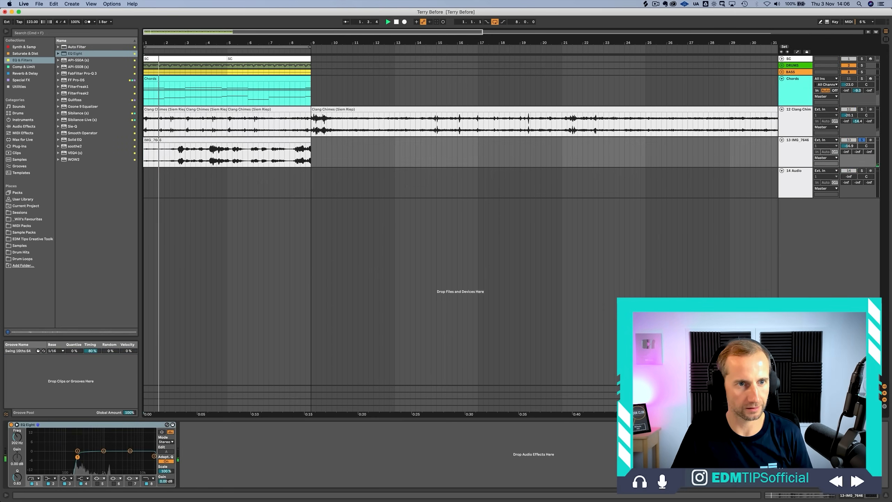
key("plus")
key("plus")
key("plus")
key("plus")
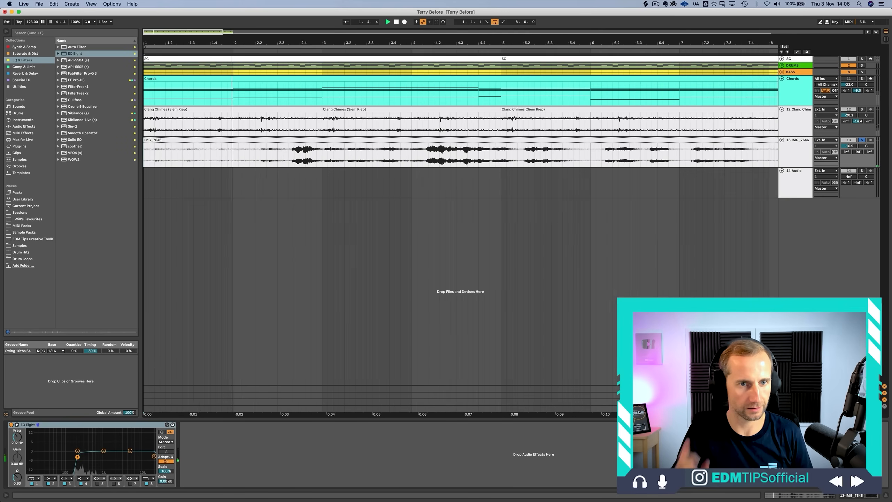
left_click(272, 154)
left_click(266, 154)
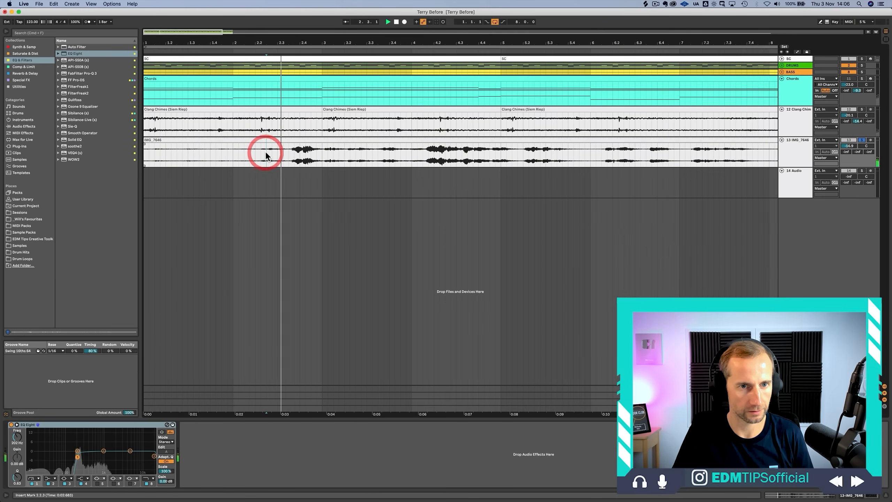
left_click_drag(262, 41, 324, 172)
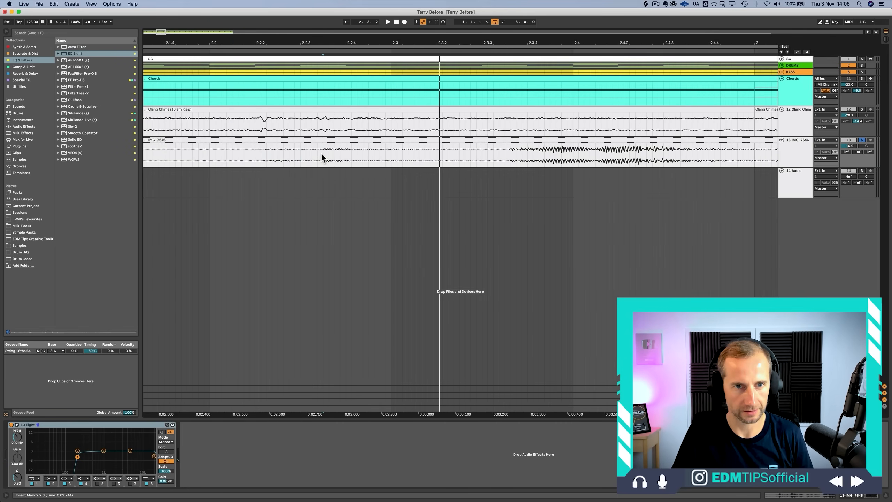
left_click(320, 153)
left_click(311, 152)
left_click(297, 154)
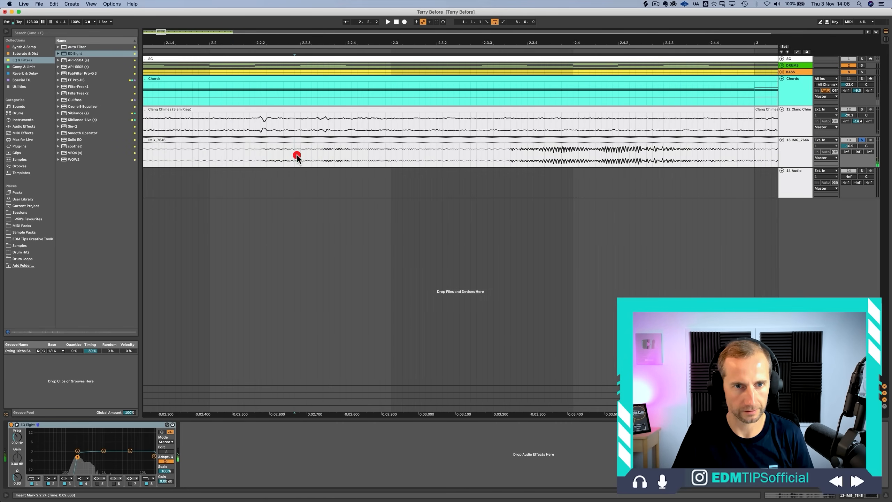
left_click(320, 154)
left_click(316, 155)
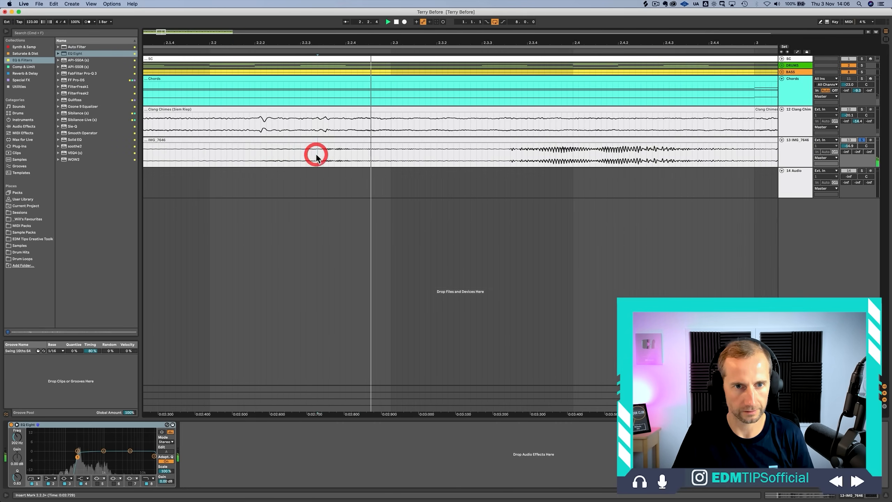
Step: Split out the section of the IMG_7646 recording from 2.2.3 to 2.3.3 and consolidate it into its own audio clip
left_click_drag(322, 155, 430, 156)
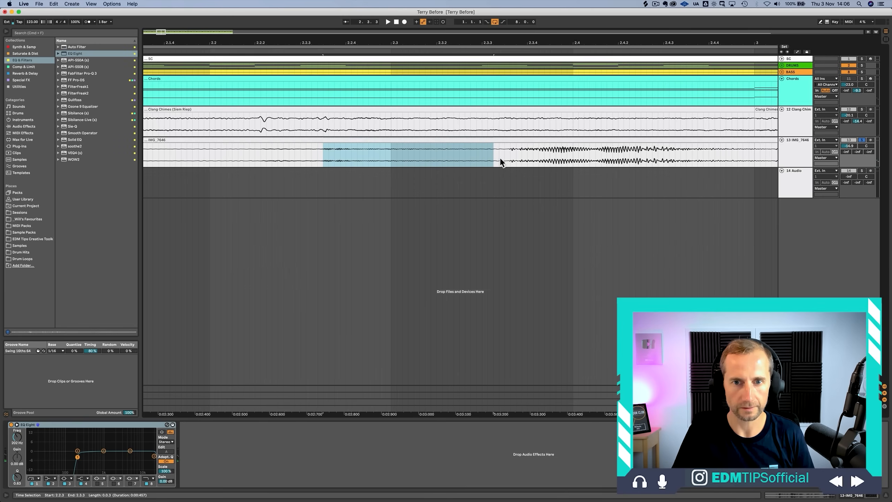
key("super+e")
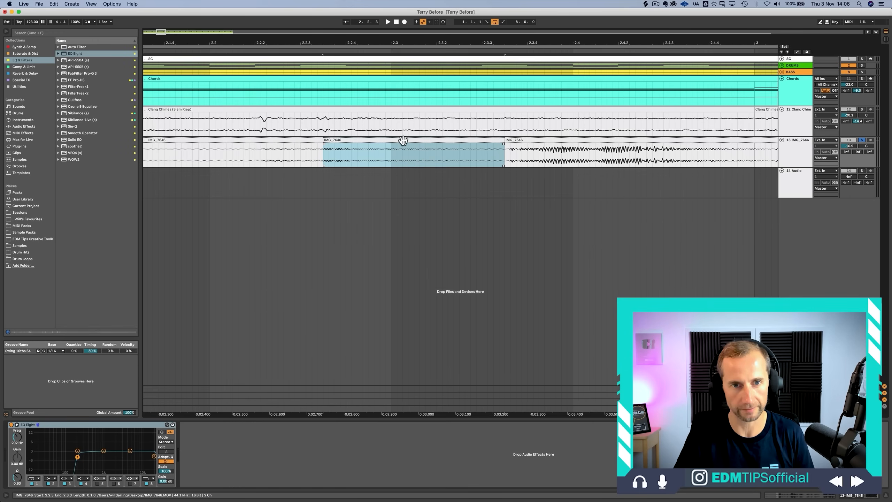
key("super+j")
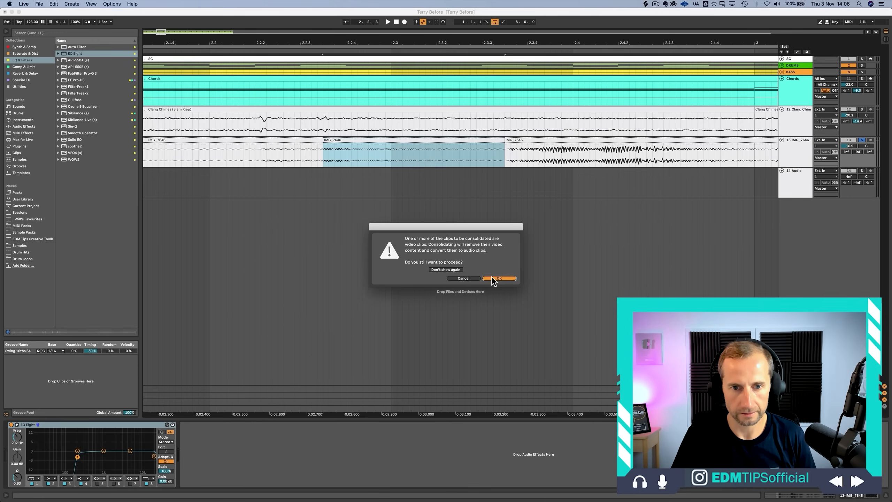
left_click(494, 278)
Step: Raise the gain of the consolidated IMG_7646 clip to about -2 dB and play it back
double_click(400, 140)
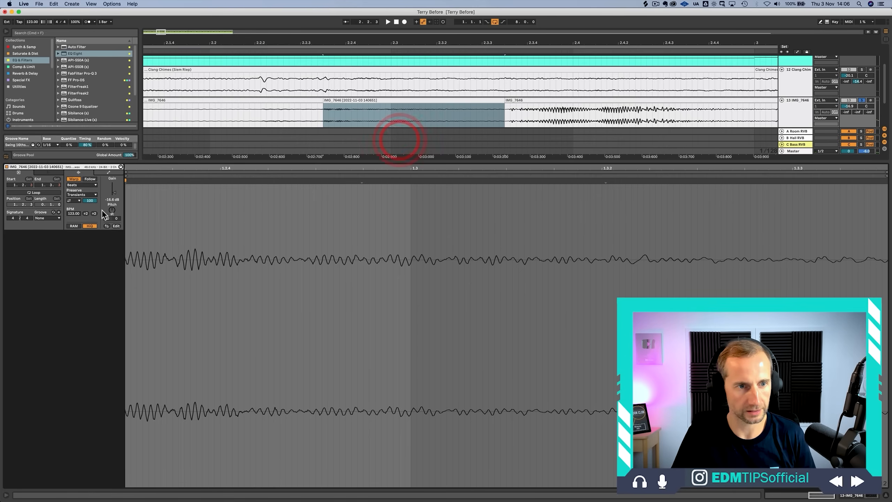
left_click_drag(114, 193, 114, 190)
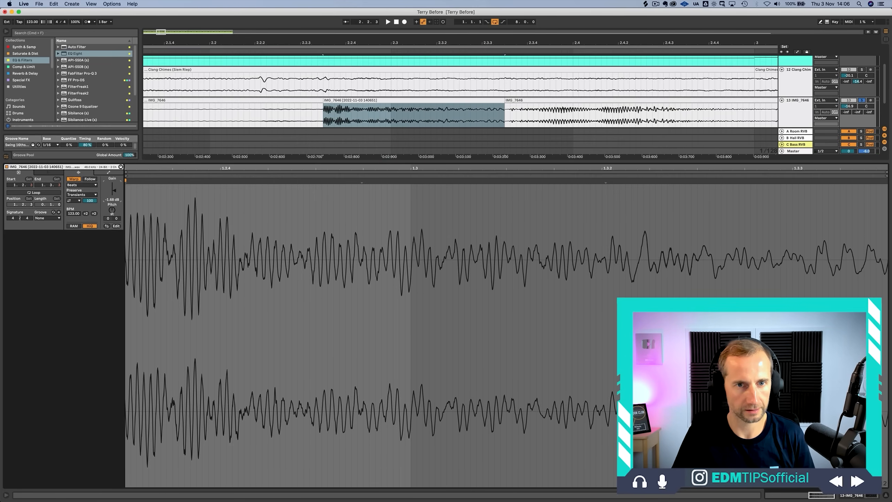
key("shift+Tab")
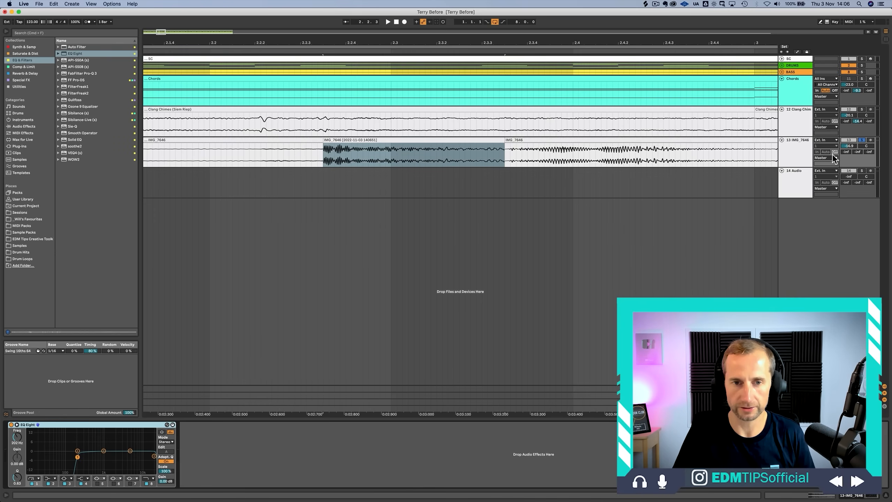
key("space")
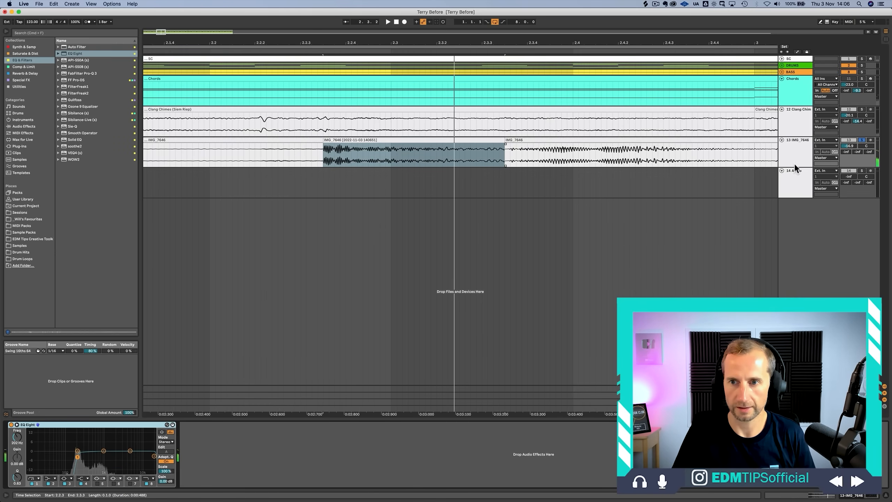
Step: Replace the empty 14 Audio track with a MIDI track named Vocal Instrument holding a Simpler
left_click(786, 174)
key("Delete")
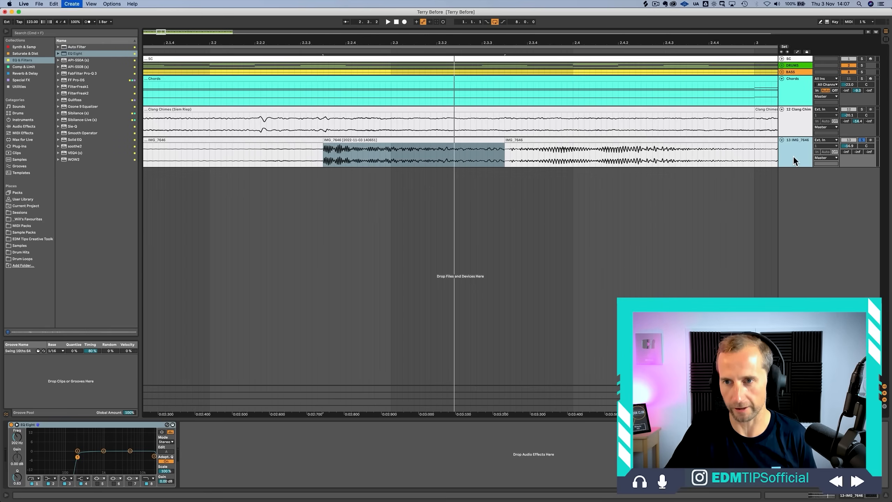
key("super+shift+t")
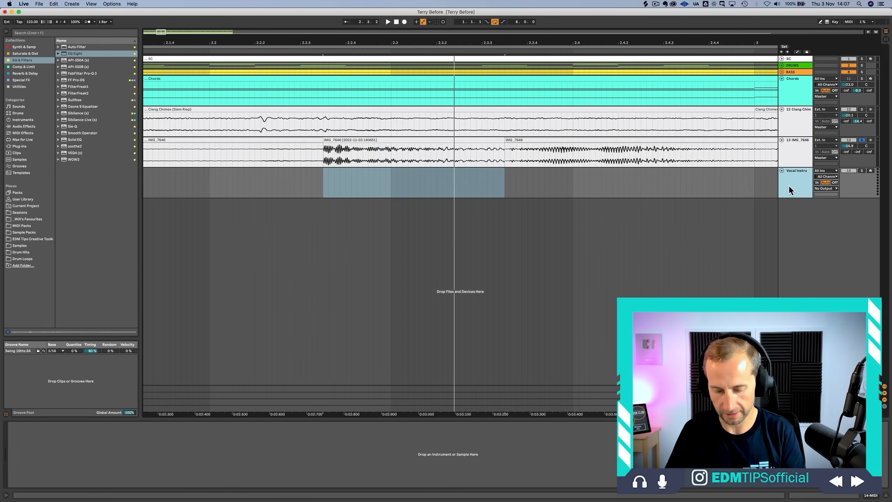
left_click(20, 48)
left_click_drag(72, 73, 351, 184)
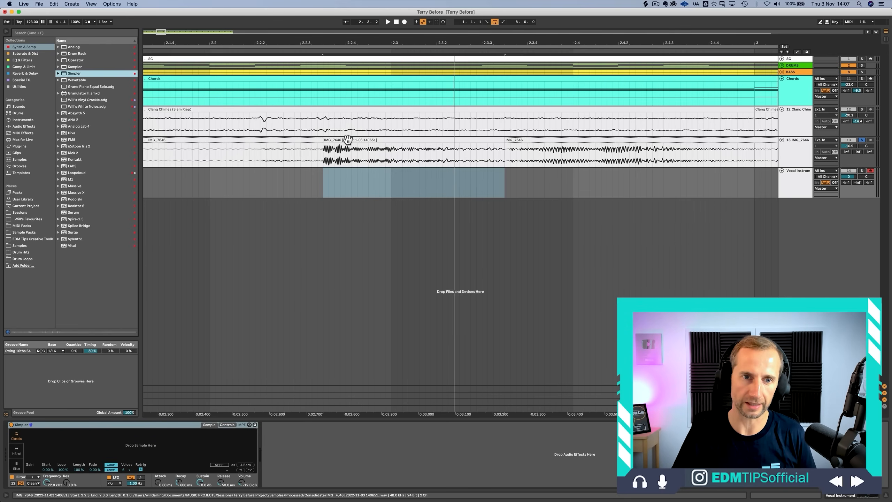
Step: Load the consolidated IMG_7646 clip into Simpler and solo the Vocal Instrument track at a volume of -6 dB
left_click_drag(347, 139, 151, 444)
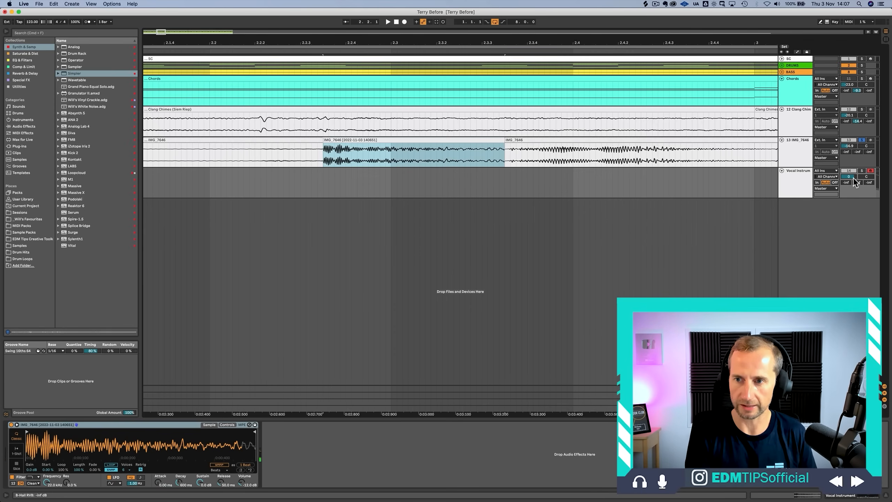
left_click(861, 172)
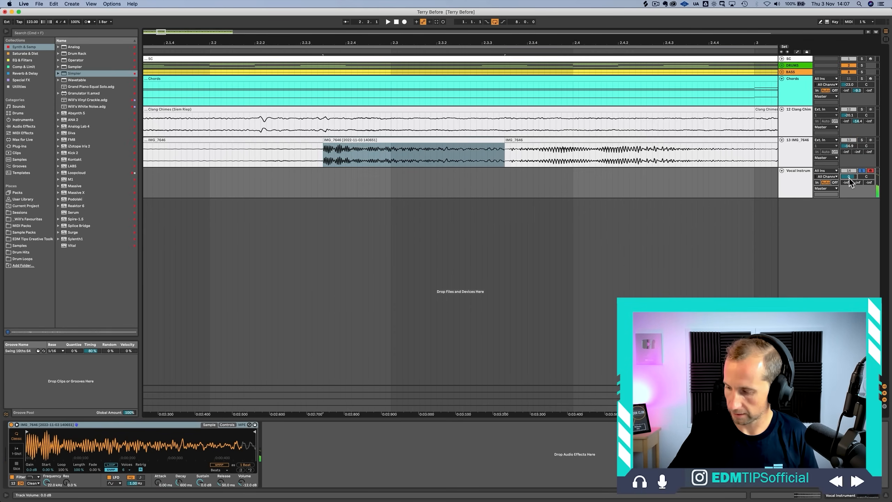
type("-6")
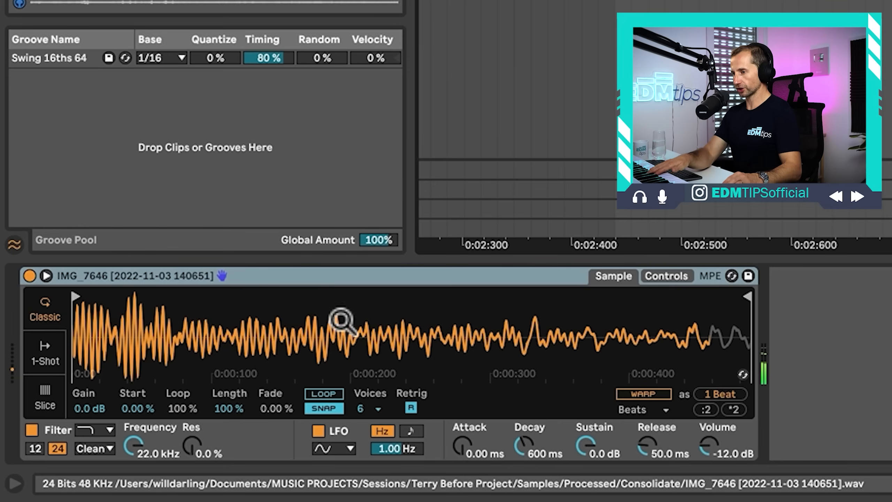
Step: Convert the Simpler holding the IMG_7646 sample into a Sampler
left_click(329, 280)
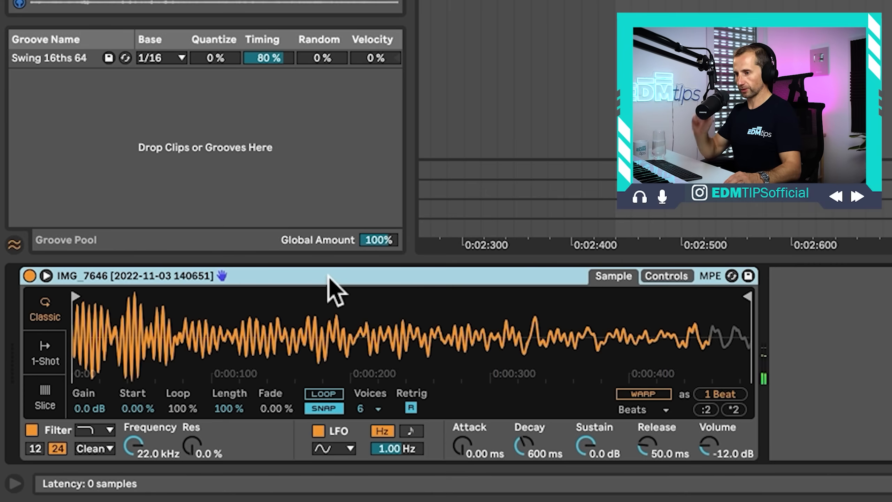
left_click(328, 280)
right_click(329, 281)
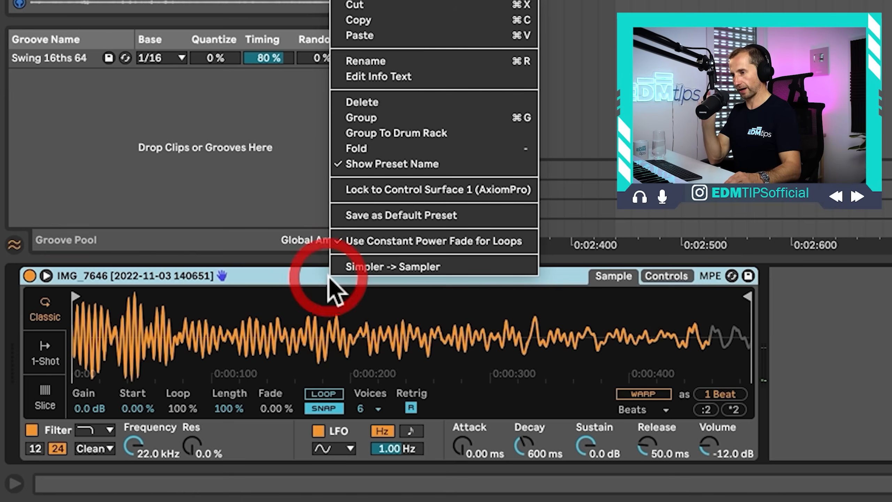
left_click(350, 267)
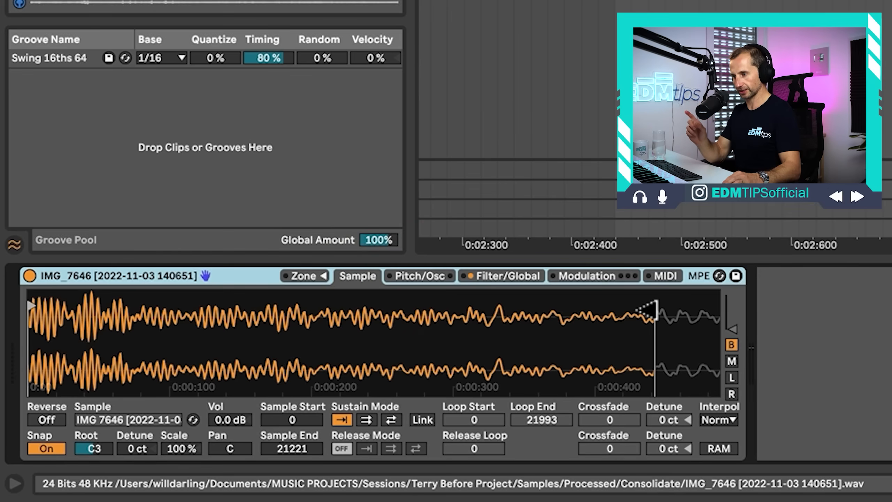
Step: Set Sampler's sustain mode to back-and-forth looping, with the loop starting at about 3297 and ending at about 13382
left_click(390, 420)
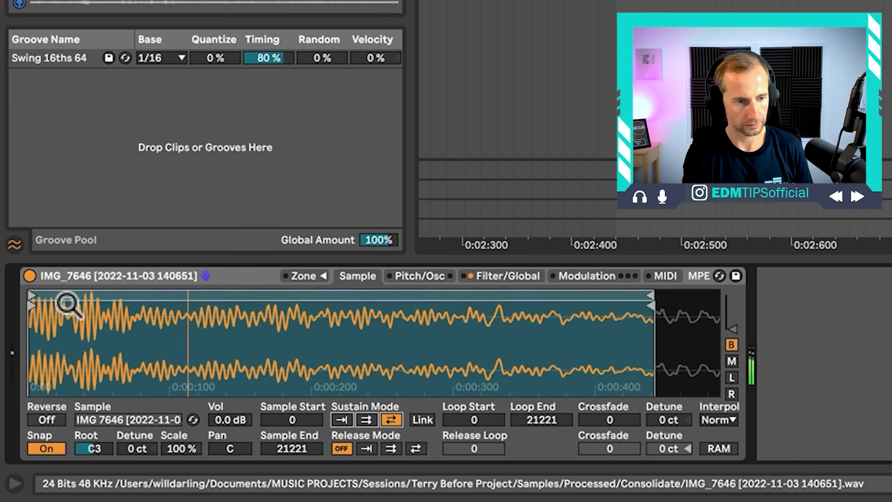
mouse_move(39, 297)
left_mouse_down()
mouse_move(303, 304)
mouse_move(127, 303)
left_mouse_up()
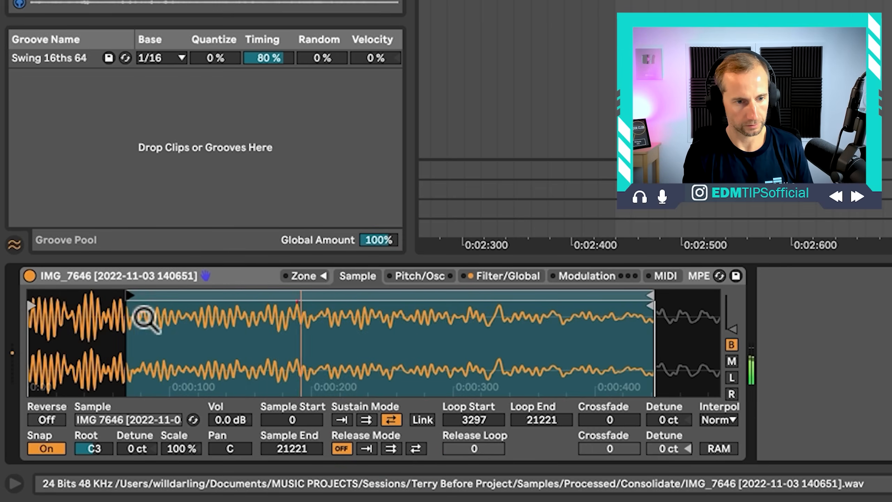
left_click(647, 297)
mouse_move(647, 297)
left_mouse_down()
mouse_move(165, 311)
mouse_move(441, 322)
left_mouse_up()
left_click(137, 301)
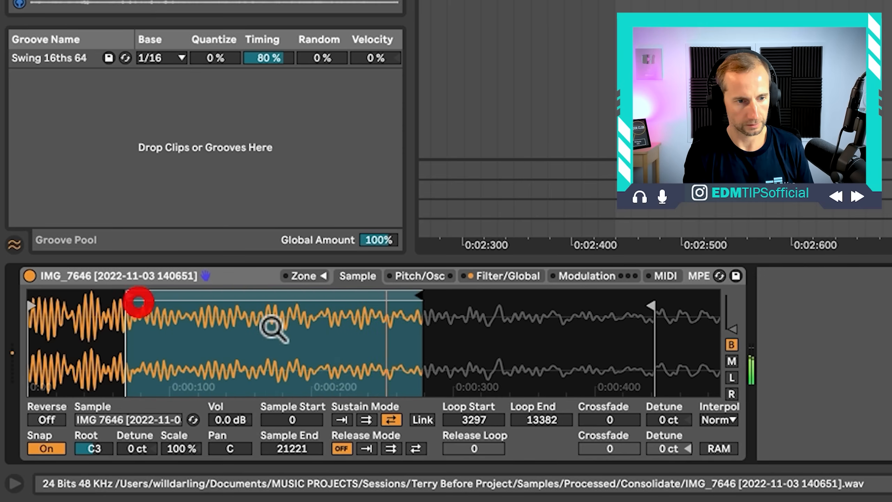
Step: Move Sampler's sustain loop start to about 4570 and set the loop crossfade to about 2454
mouse_move(130, 302)
left_mouse_down()
mouse_move(315, 291)
mouse_move(103, 289)
mouse_move(169, 285)
left_mouse_up()
left_click(258, 332)
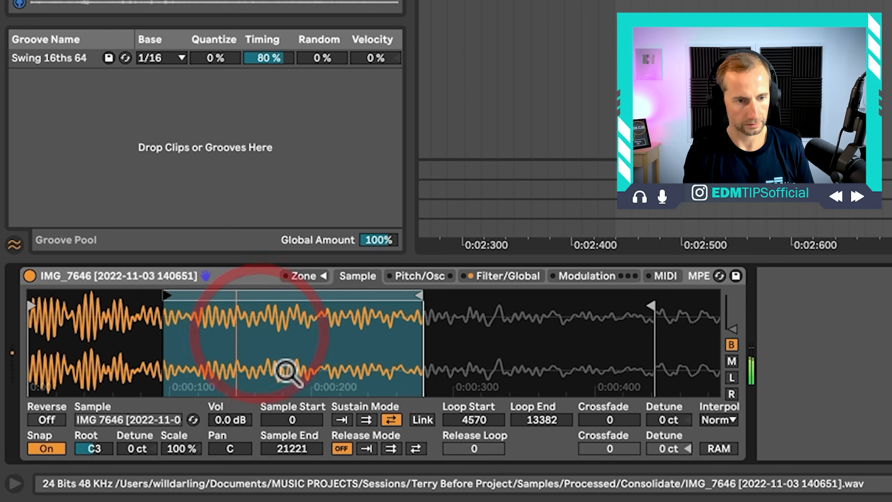
left_click_drag(610, 421, 609, 334)
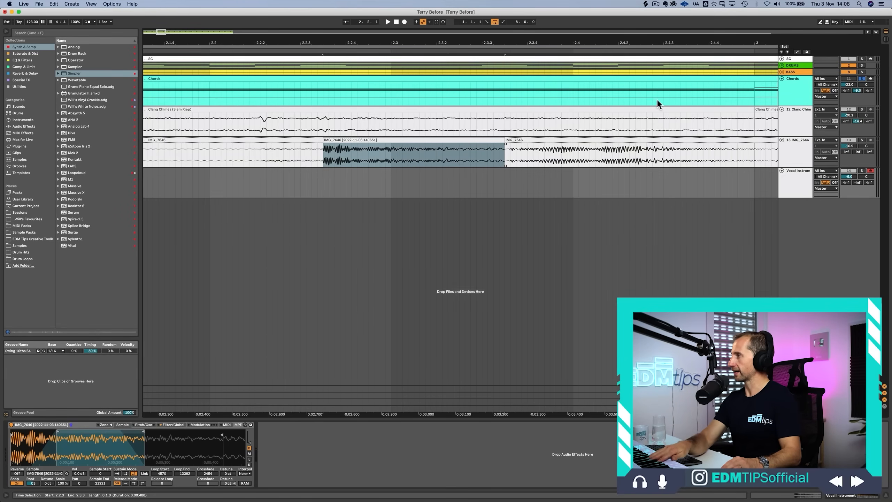
Step: Compare the soloed Vocal Instrument with the Chords synth by ear and set the sample's root key to G2
left_click(871, 79)
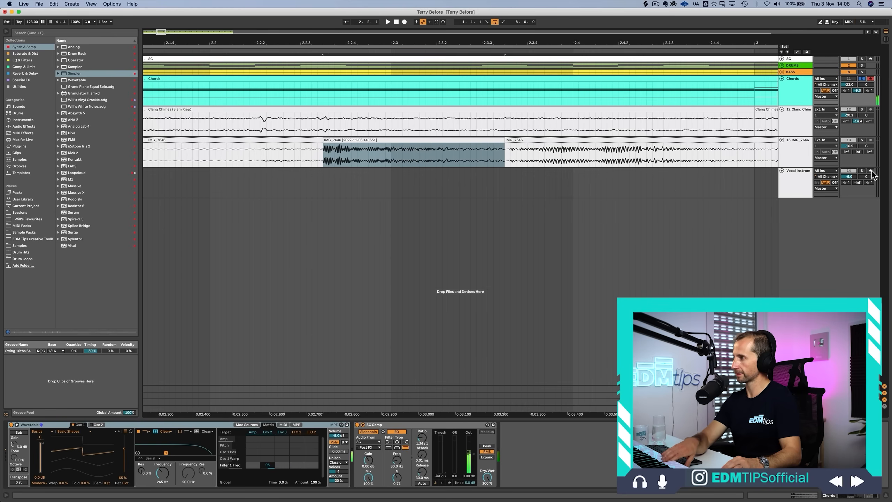
left_click(780, 179)
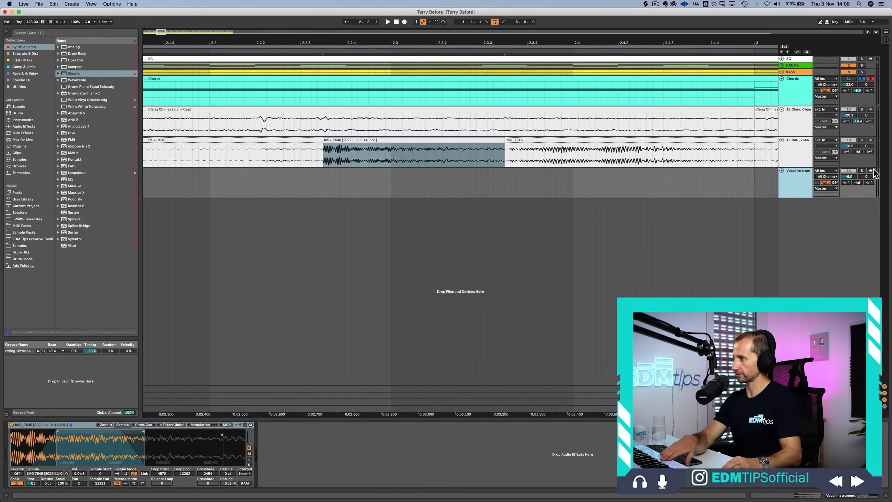
left_click(861, 170)
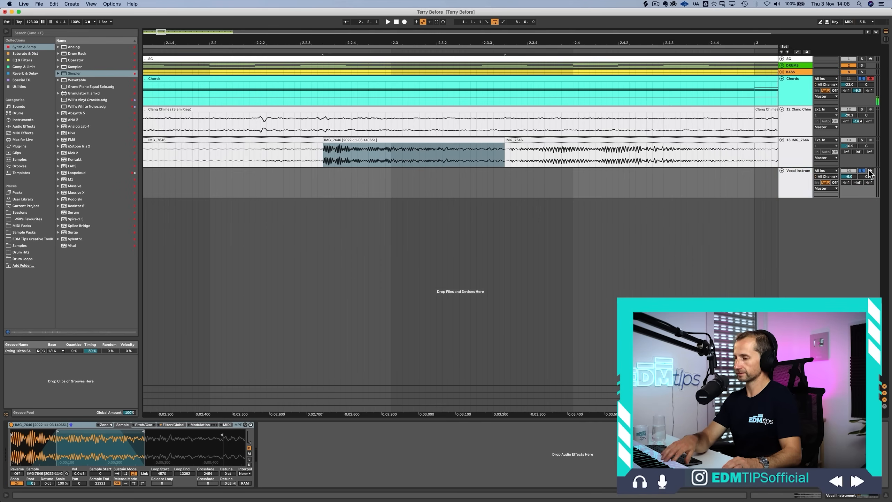
left_click(870, 171)
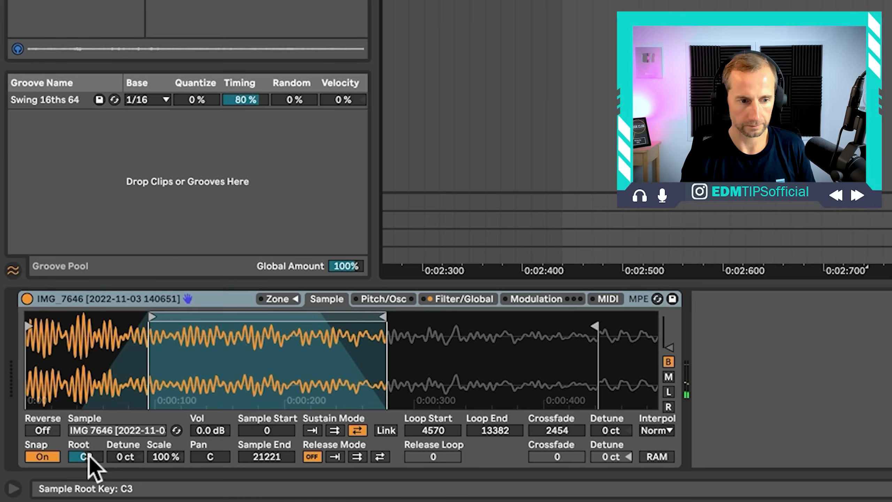
left_click_drag(88, 453, 88, 464)
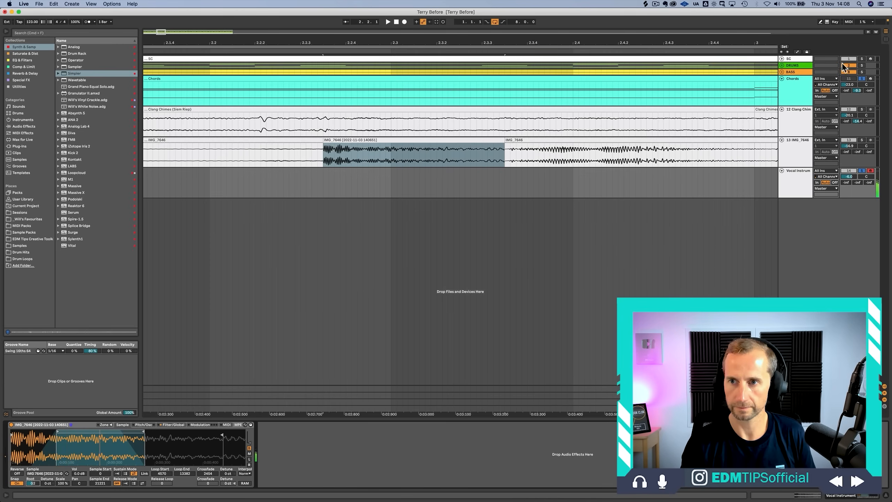
Step: Recheck the pitch against the Chords track and set the vocal sample's detune to +35 ct
left_click(871, 78)
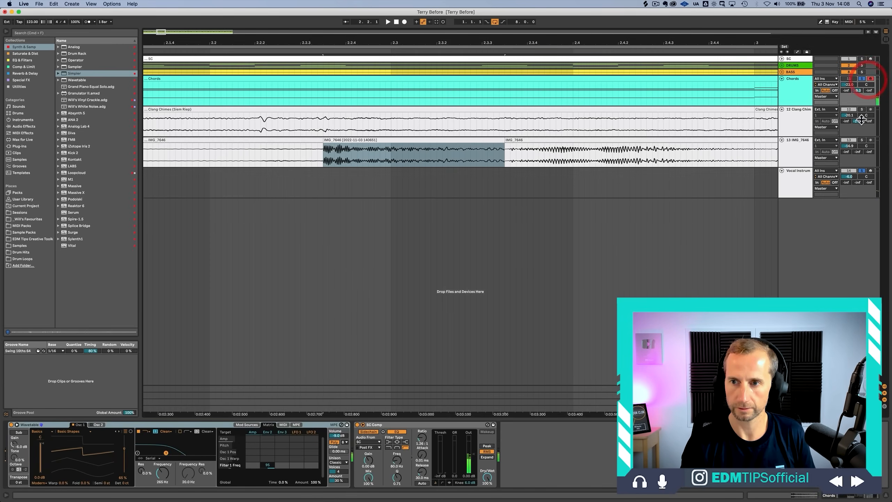
left_click(871, 171)
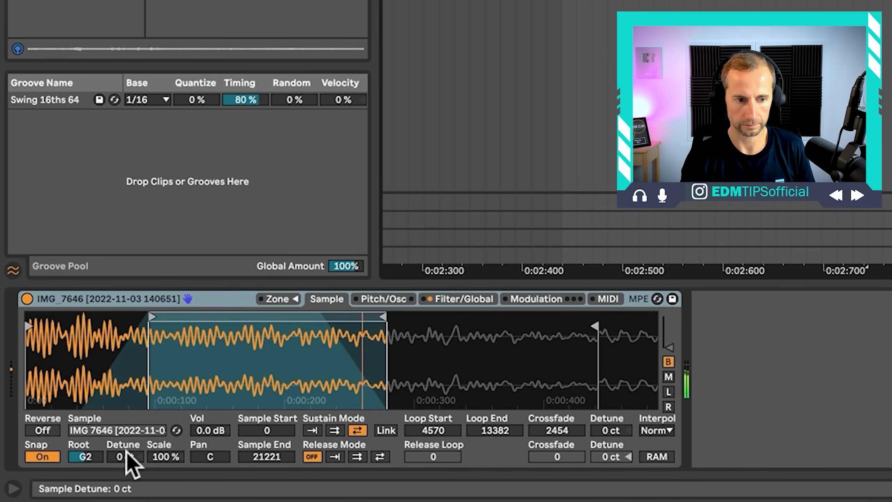
left_click_drag(128, 456, 127, 450)
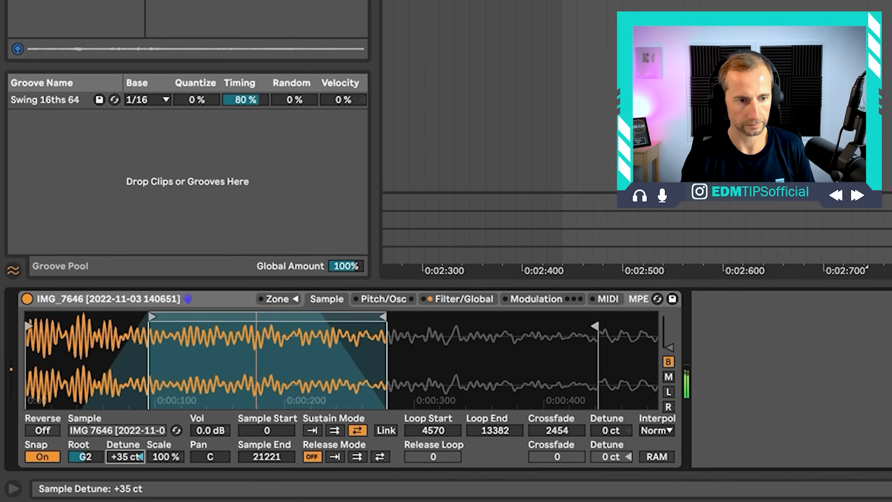
Step: Try moving Sampler's loop start to about 5301 and add a Tuner after it to check the pitch
left_click_drag(152, 316, 183, 316)
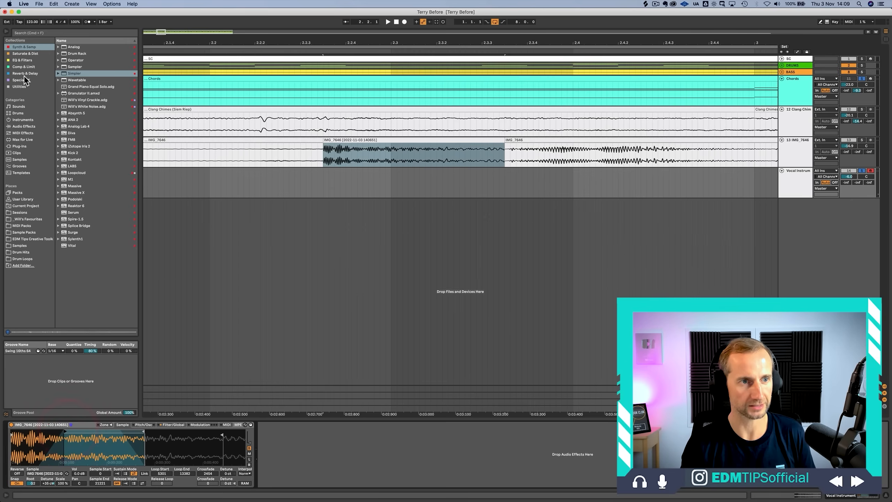
left_click(21, 86)
left_click_drag(73, 67, 313, 438)
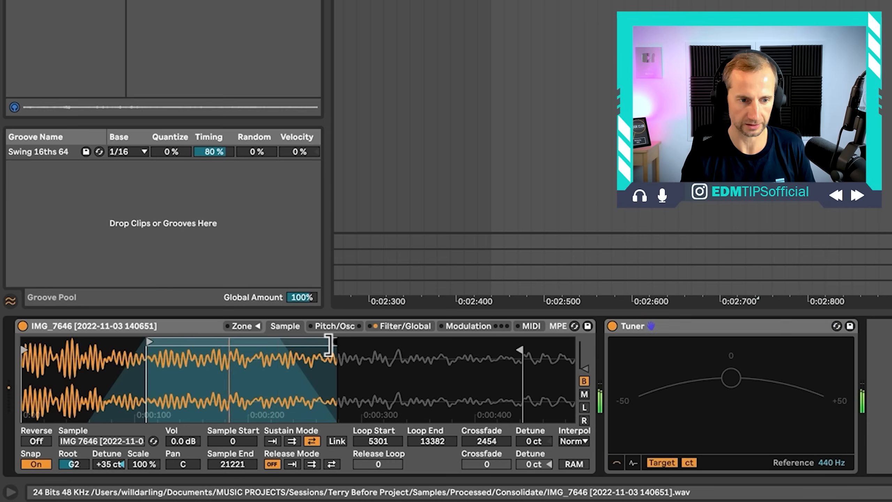
Step: Try a short loop from about 4570 to 8318 for a steady pitch reading, and delete the Tuner
left_click_drag(141, 432, 107, 433)
mouse_move(205, 346)
left_mouse_down()
mouse_move(130, 344)
mouse_move(202, 349)
left_mouse_up()
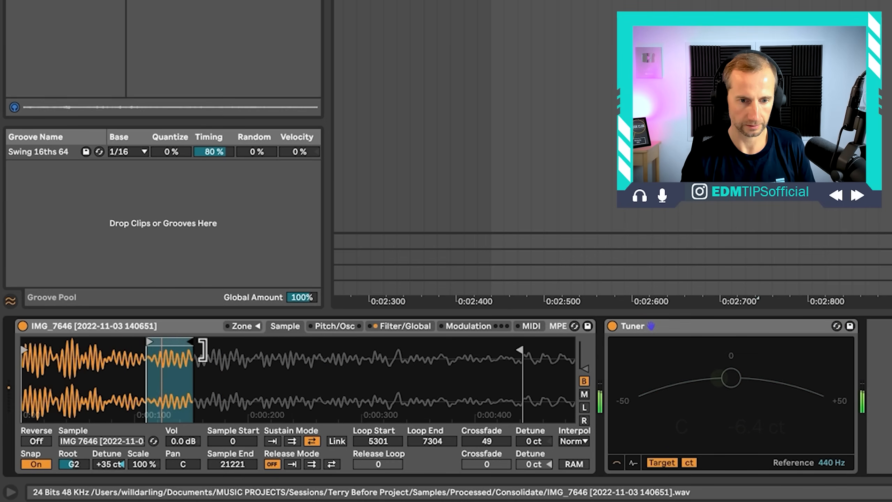
left_click(158, 341)
mouse_move(149, 343)
left_mouse_down()
mouse_move(100, 344)
mouse_move(353, 342)
mouse_move(237, 342)
left_mouse_up()
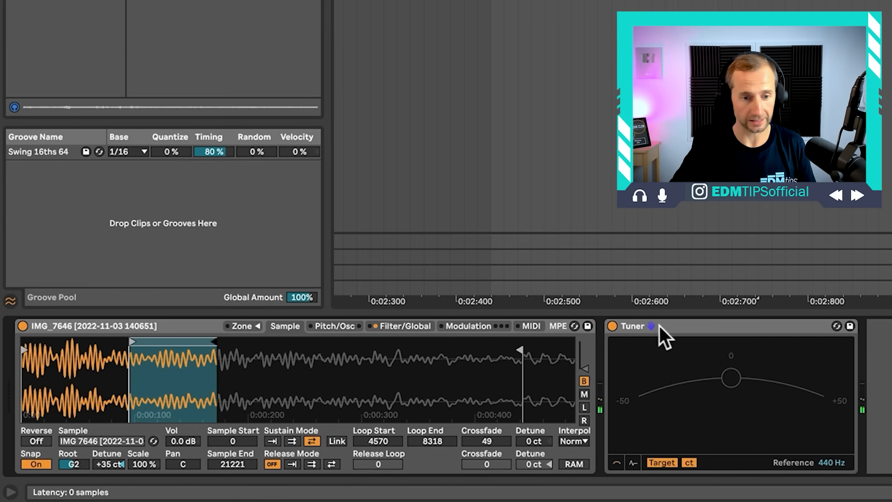
left_click(676, 325)
key("BackSpace")
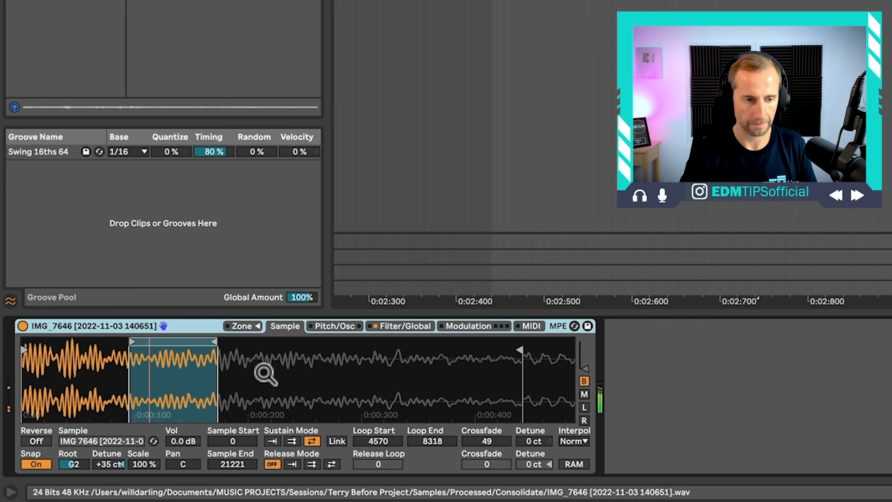
Step: Set Sampler's loop end to about 15361 with a 2471 crossfade, and its volume envelope to -20 dB sustain and 2.96 s release
mouse_move(214, 342)
left_mouse_down()
mouse_move(486, 351)
mouse_move(387, 355)
left_mouse_up()
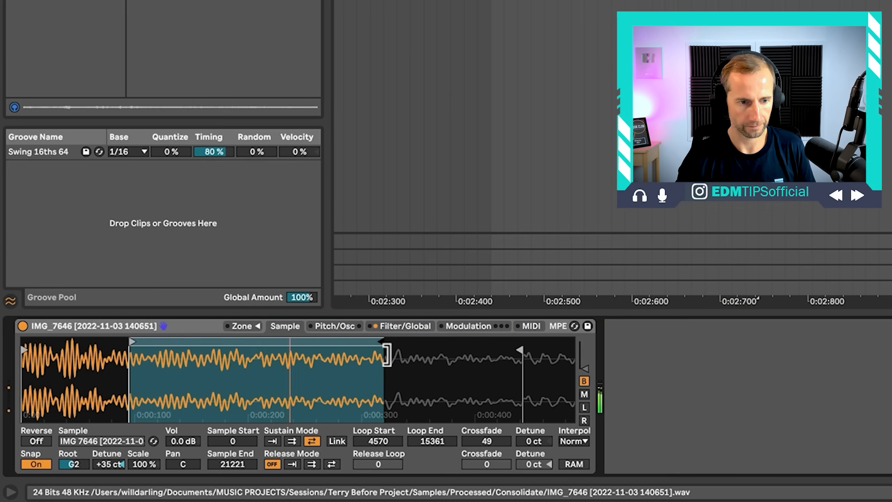
left_click_drag(483, 444, 483, 392)
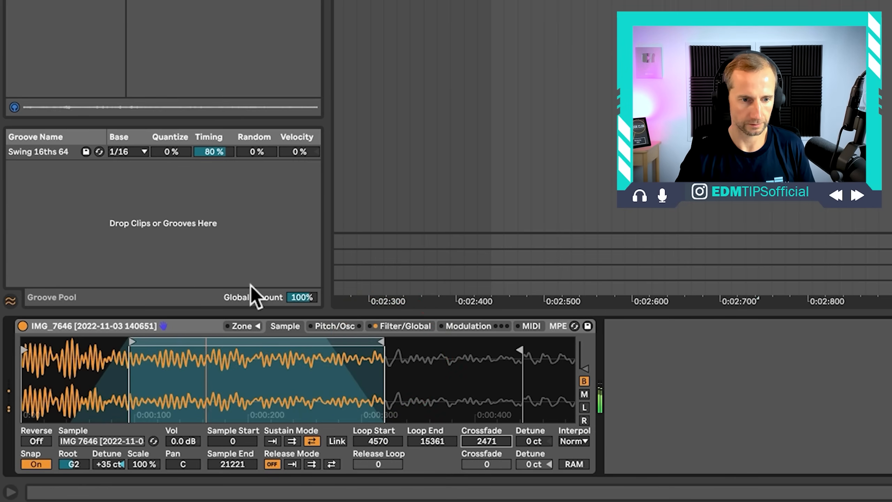
left_click(411, 321)
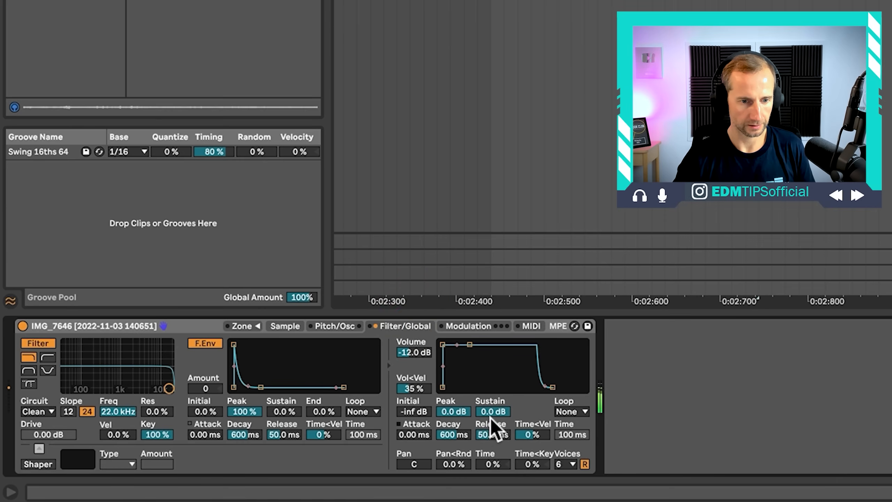
mouse_move(491, 410)
left_mouse_down()
mouse_move(487, 430)
mouse_move(491, 412)
left_mouse_up()
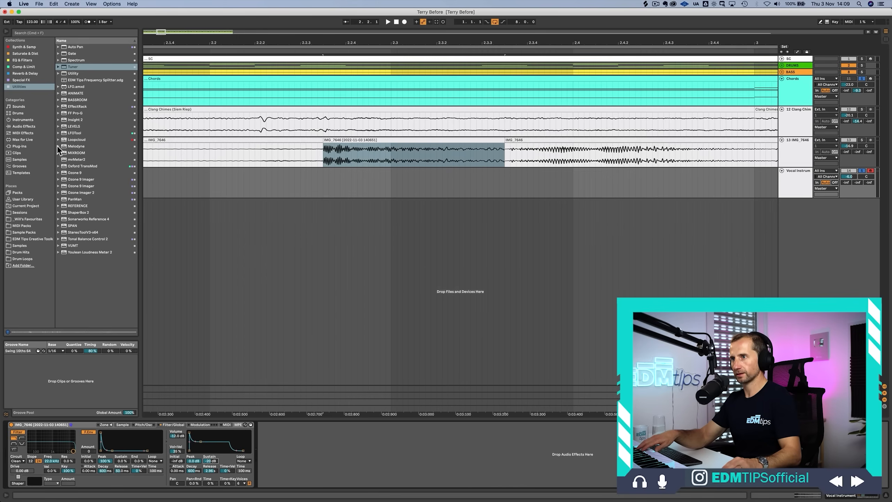
Step: Add an EQ Eight after Sampler and set its low cut to about 288 Hz
left_click(21, 60)
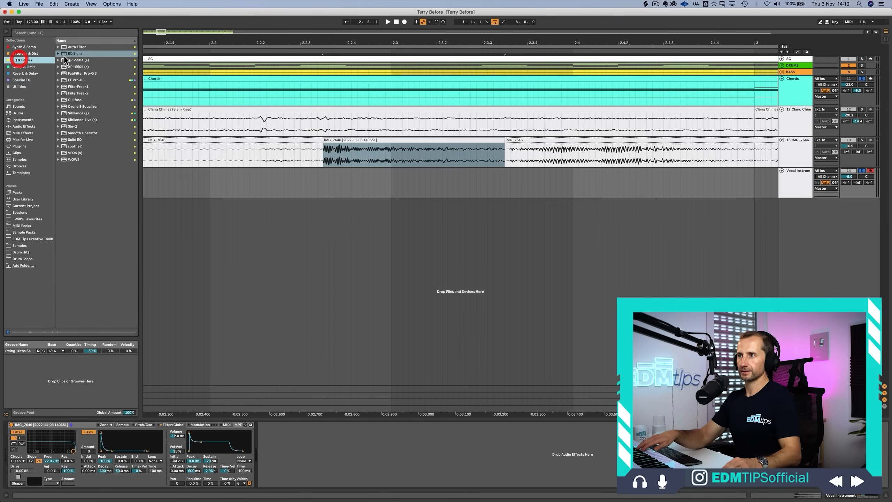
left_click_drag(70, 52, 340, 456)
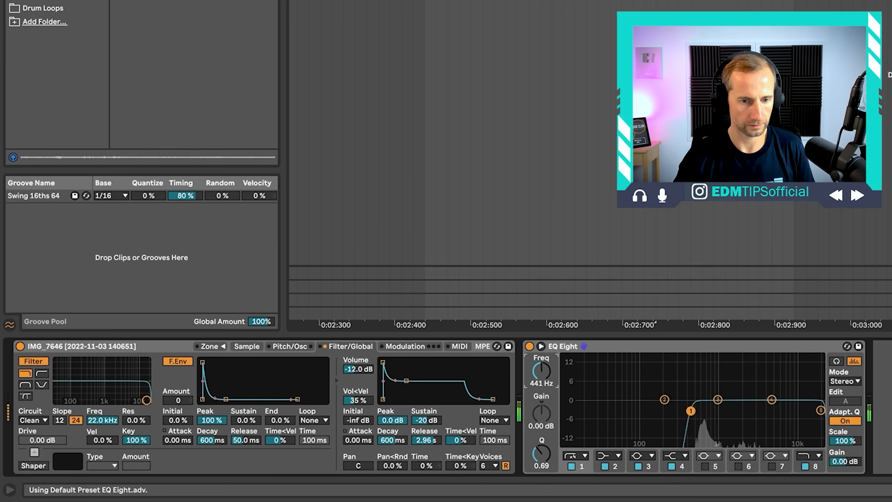
mouse_move(690, 410)
left_mouse_down()
mouse_move(663, 411)
mouse_move(676, 410)
left_mouse_up()
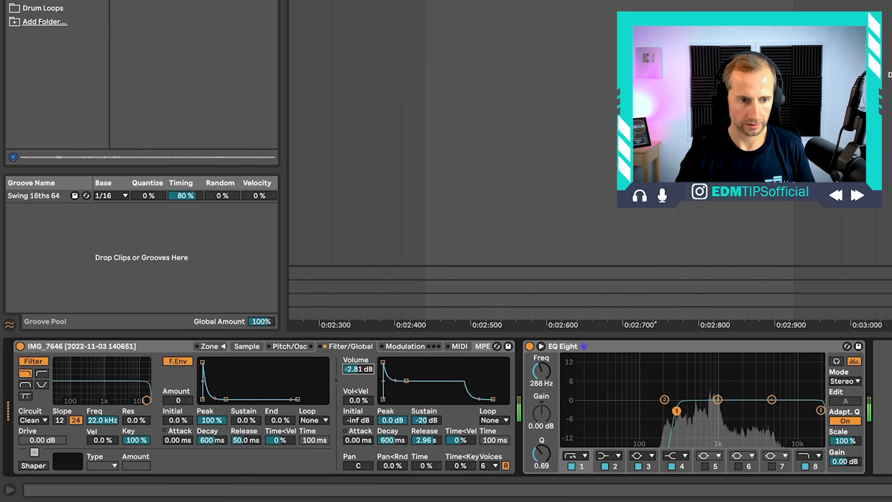
Step: Set Sampler's low-pass filter to 855 Hz with 25 % resonance, 63 % velocity modulation and a filter envelope amount of 72
left_click(98, 415)
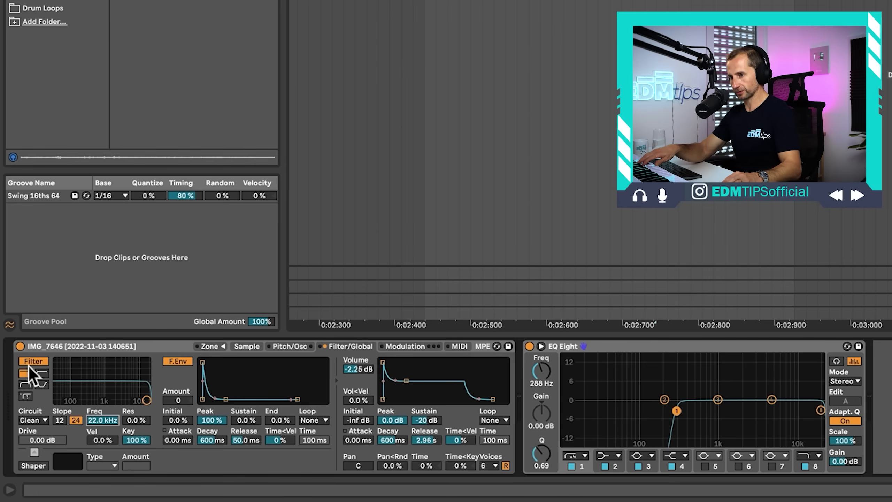
left_click_drag(102, 420, 102, 445)
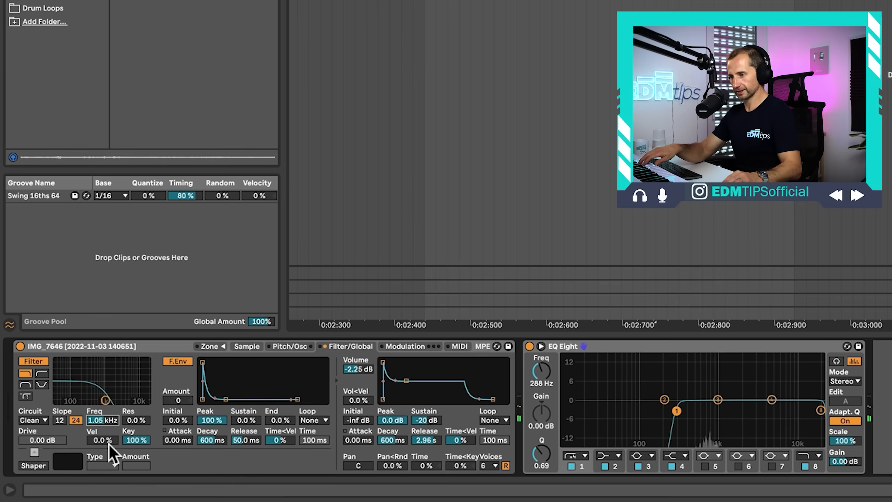
left_click_drag(102, 440, 102, 434)
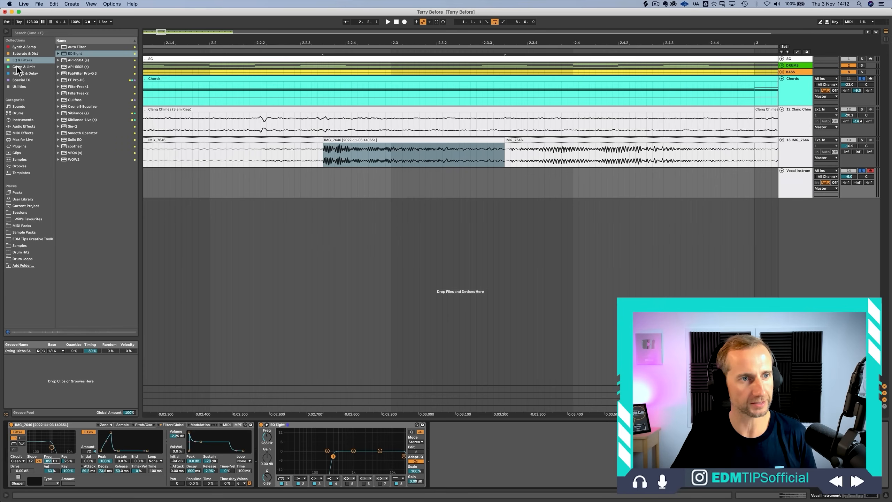
Step: Add a Redux after EQ Eight and lower its sample rate to about 13.0 kHz
left_click(25, 53)
left_click(72, 74)
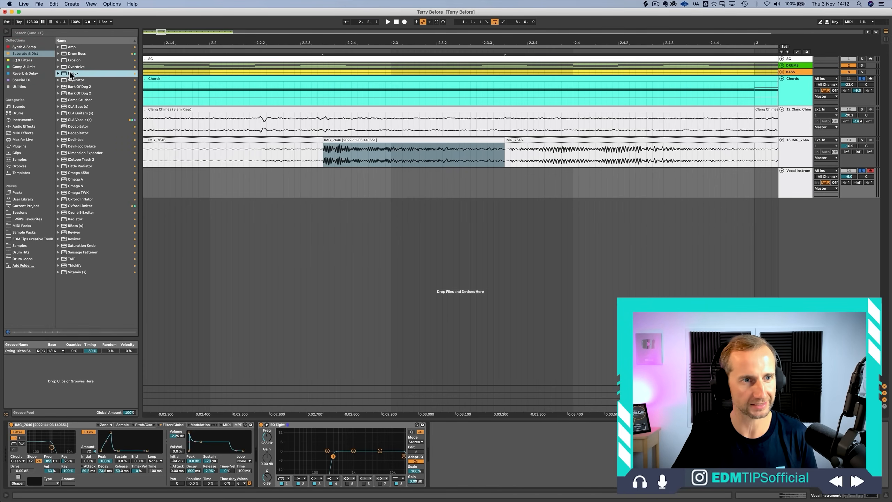
left_click_drag(436, 425, 438, 430)
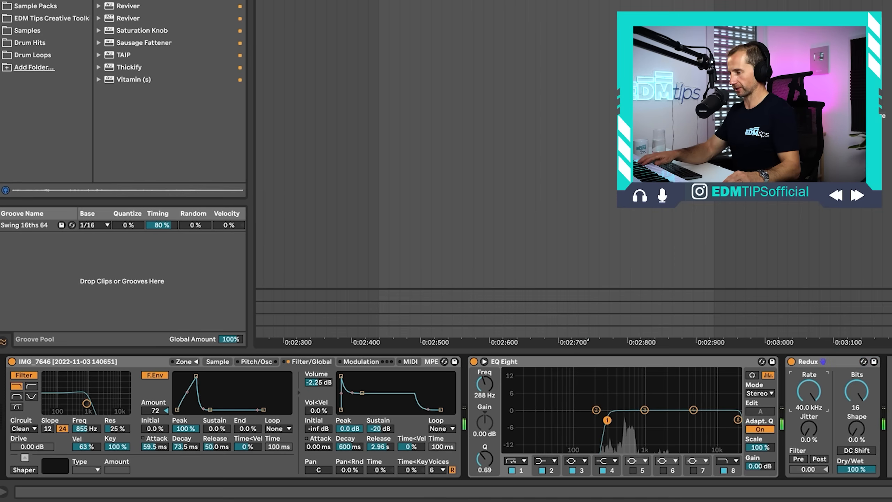
mouse_move(808, 391)
left_mouse_down()
mouse_move(808, 427)
mouse_move(809, 408)
left_mouse_up()
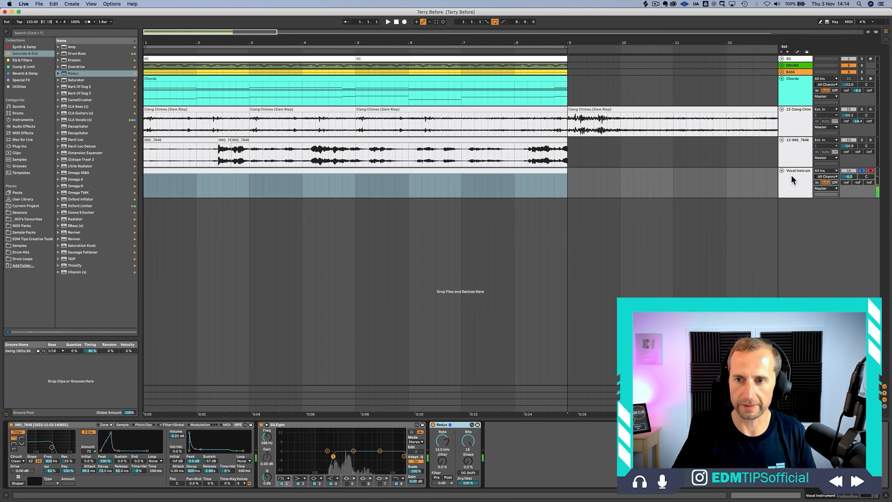
Step: Insert a MIDI track holding a Wavetable below Vocal Instrument and open an empty eight-bar MIDI clip on it
left_click(793, 177)
key("super+shift+t")
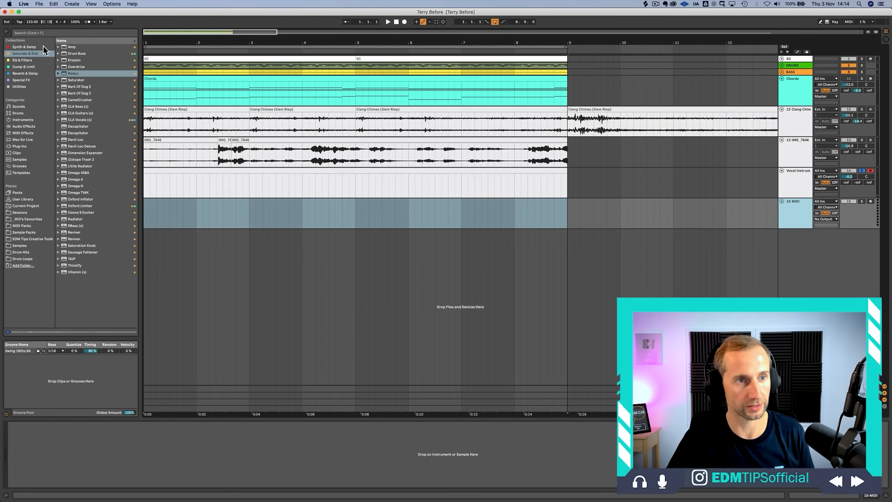
left_click(24, 47)
left_click_drag(70, 80, 173, 210)
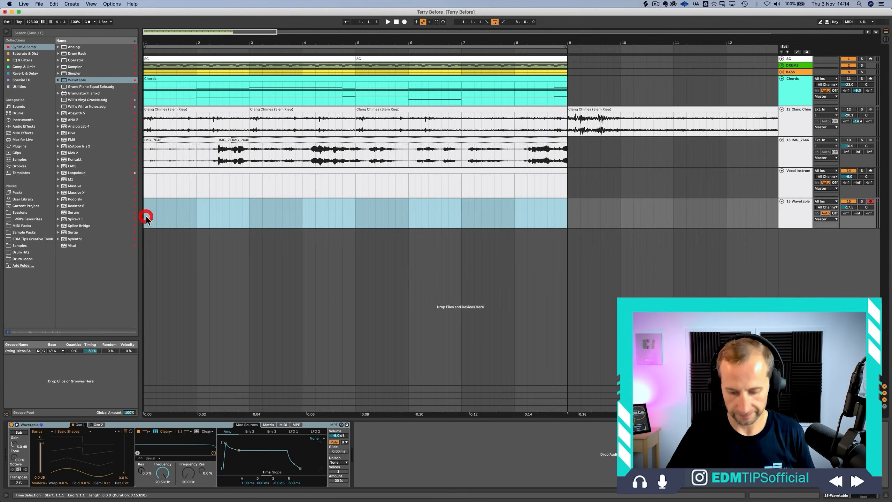
double_click(145, 216)
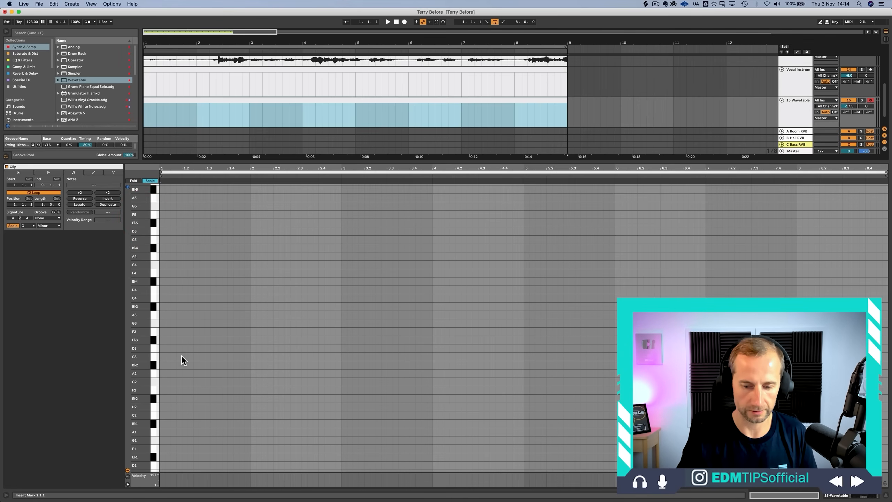
Step: Draw a short G3 at the start of bar 1, six short B♭3 notes after it and a D4 at 1.4.3
double_click(162, 323)
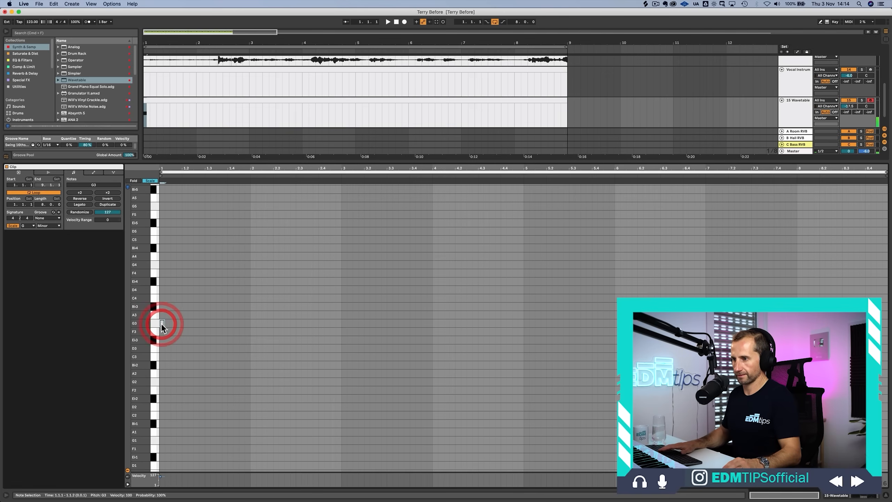
double_click(169, 306)
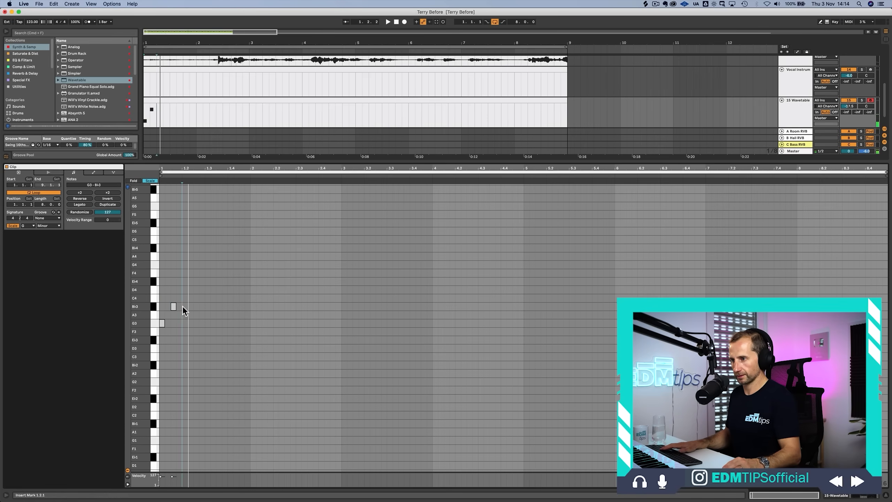
double_click(184, 306)
double_click(197, 306)
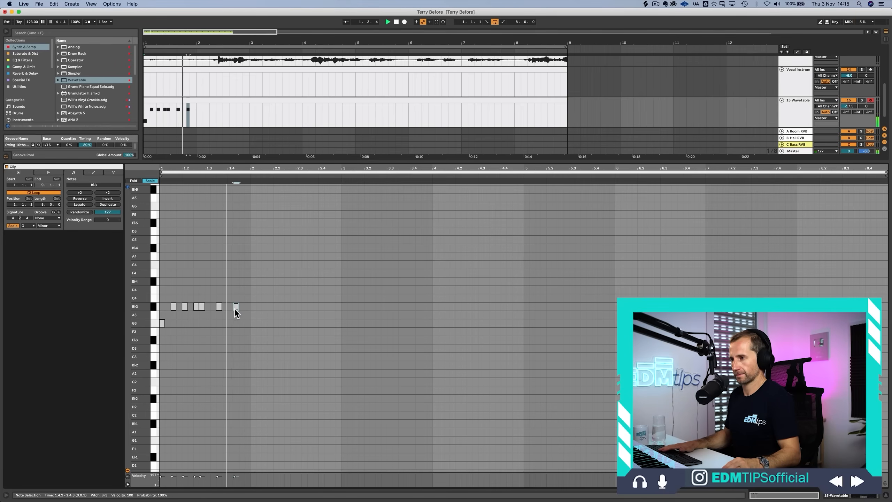
left_click(244, 294)
double_click(244, 293)
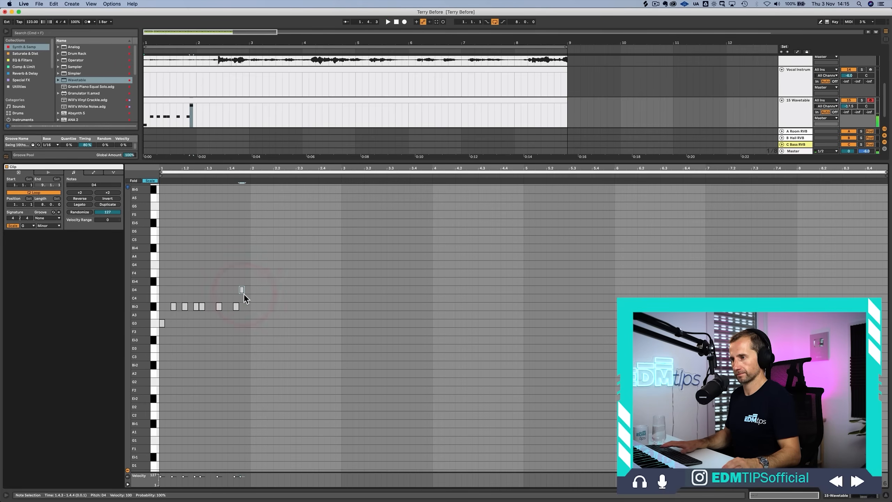
Step: Replace the short D4 at the end of bar 1 with a two-sixteenth-long D4 starting at 1.4.3, auditioning the phrase
key("space")
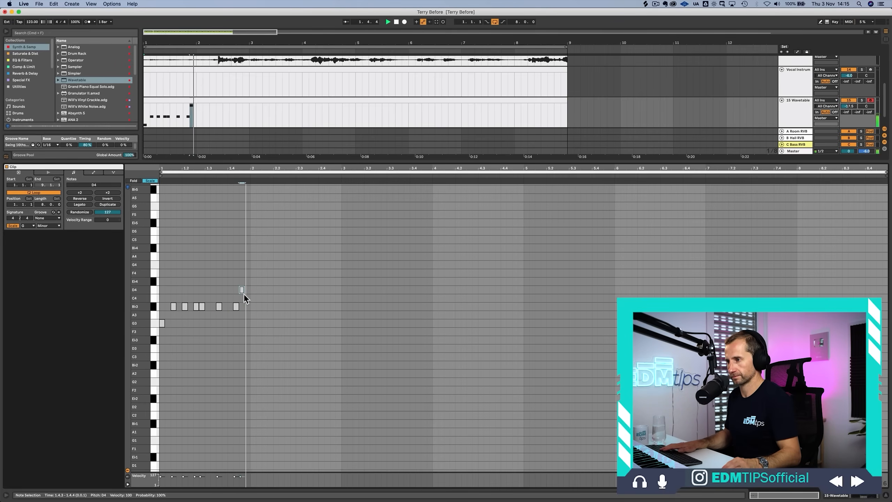
double_click(253, 290)
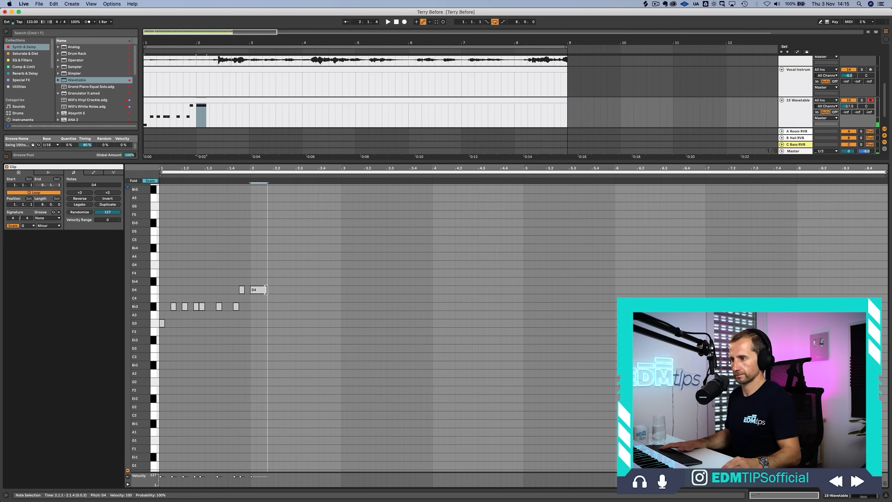
left_click_drag(257, 290, 248, 291)
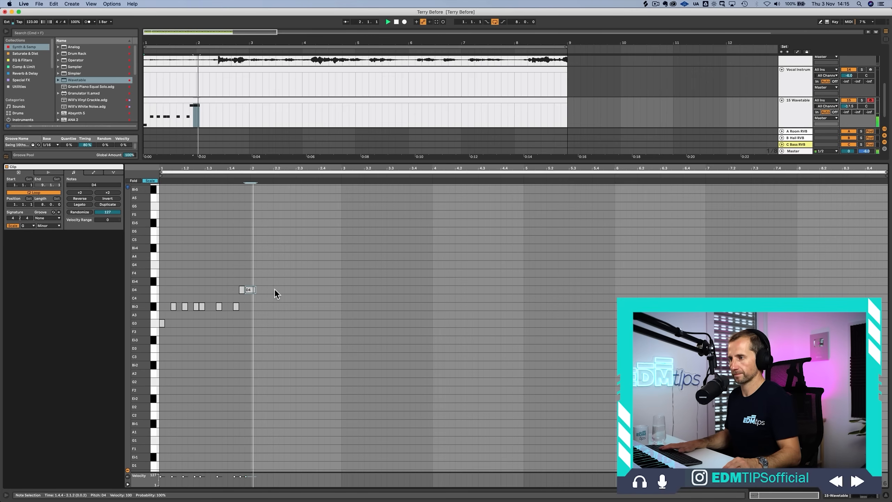
key("space")
double_click(242, 289)
left_click_drag(249, 289, 243, 289)
key("plus")
key("plus")
key("space")
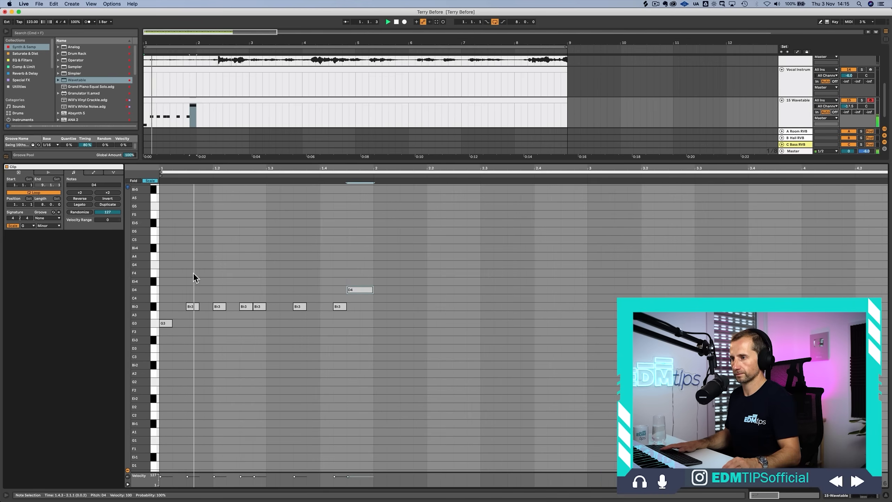
Step: Shift the later B♭3 notes in bar 1 earlier to 1.2.2, 1.3.2 and 1.3.4, and add a B♭3 at 1.4.2
left_click(251, 306)
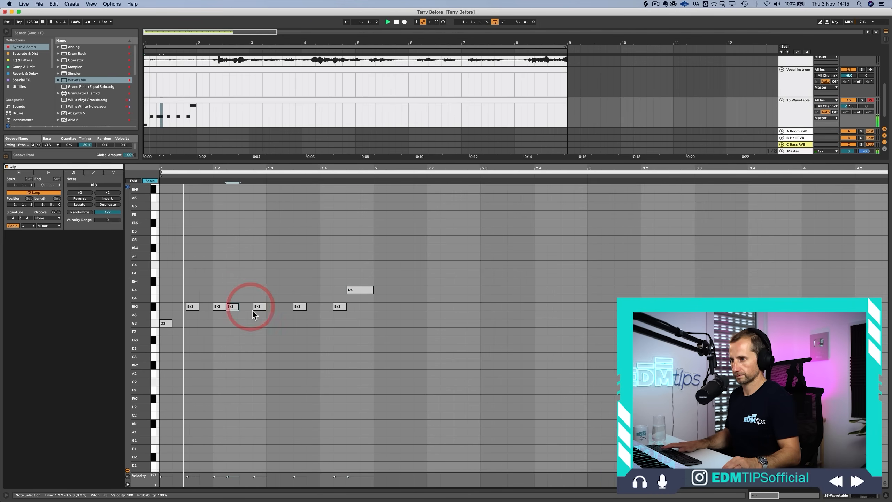
key("space")
left_click(301, 307)
key("Left")
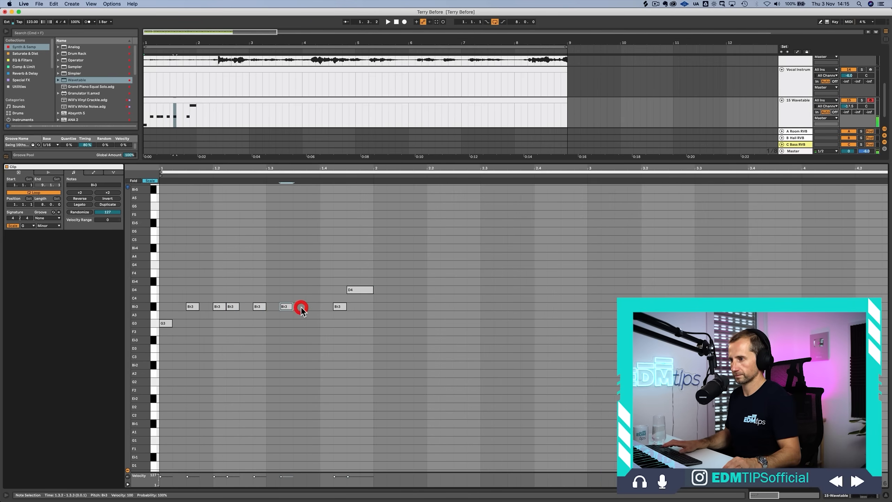
key("space")
left_click(339, 306)
key("Left")
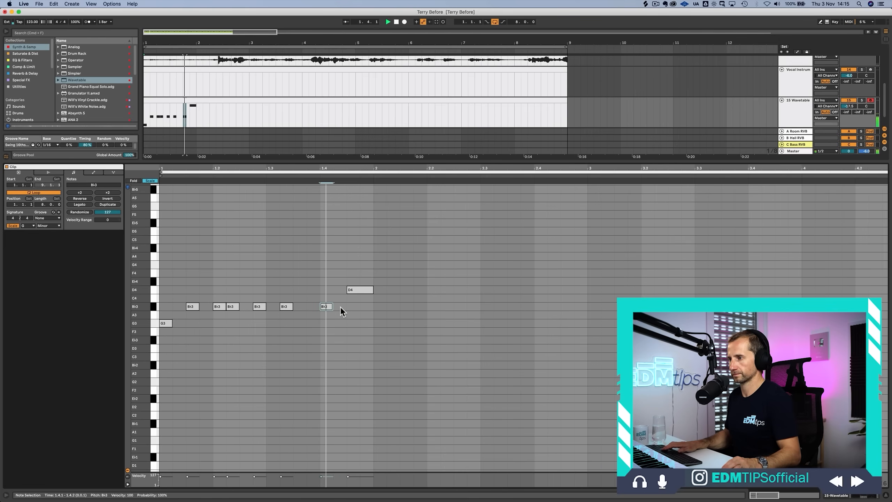
key("Left")
double_click(342, 307)
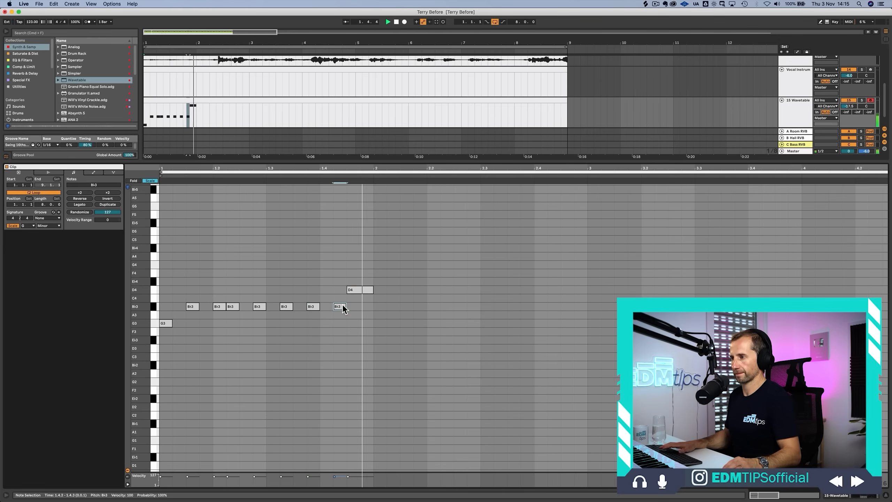
Step: Replace the B♭3 at 1.4.2 with a short D4, place a two-sixteenth D4 at 1.4.4 and play the phrase
left_click_drag(342, 307, 358, 290)
double_click(356, 288)
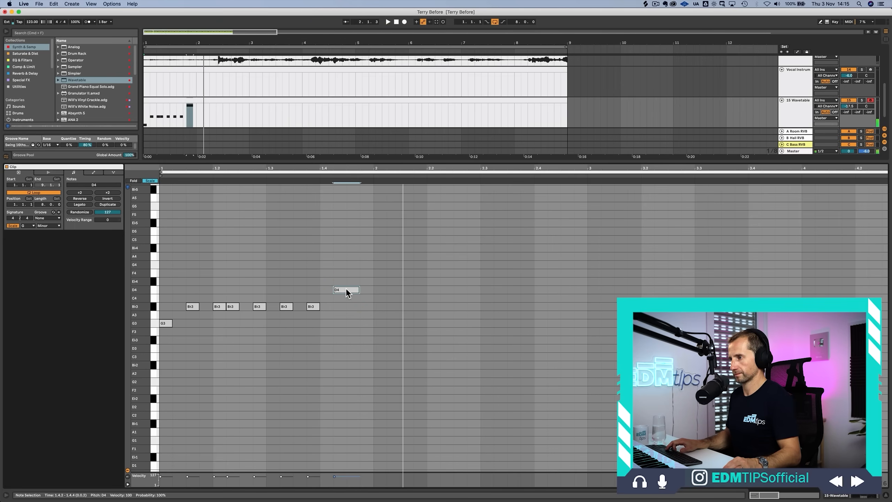
left_click_drag(345, 288, 376, 288)
left_click(356, 289)
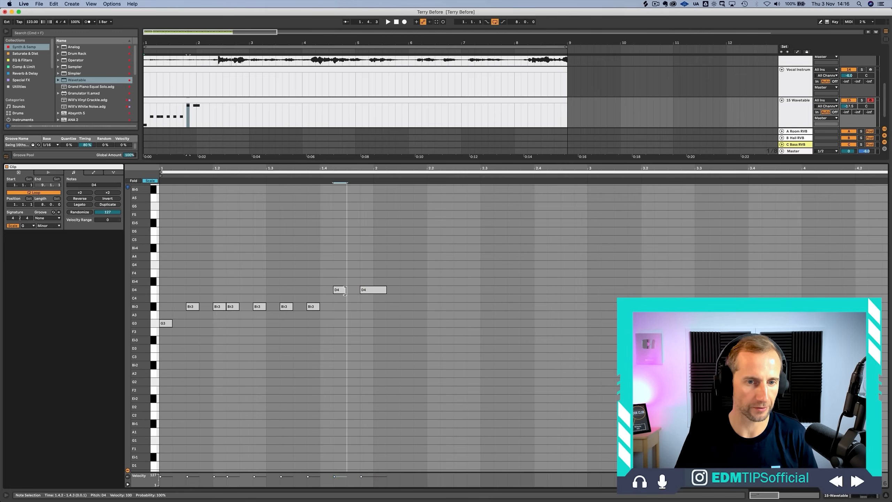
key("space")
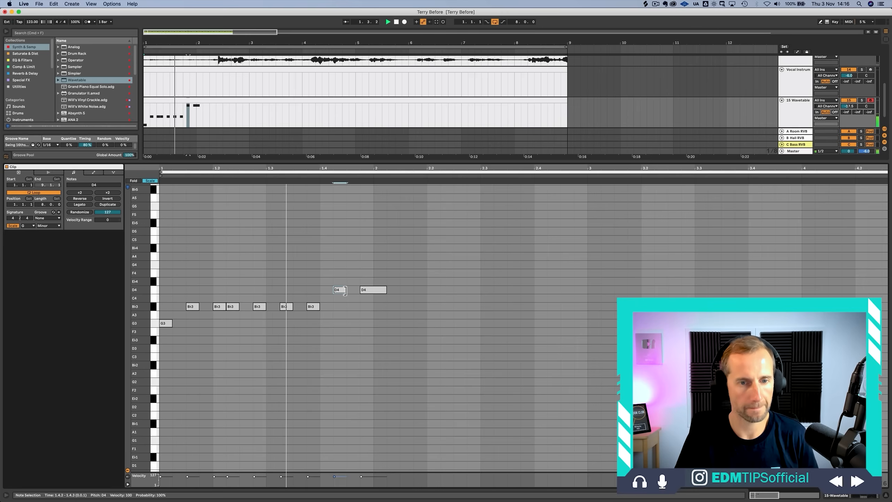
Step: Add a short G3 at 2.1.3 in bar 2 while playing the phrase
double_click(405, 316)
key("Left")
key("Down")
key("space")
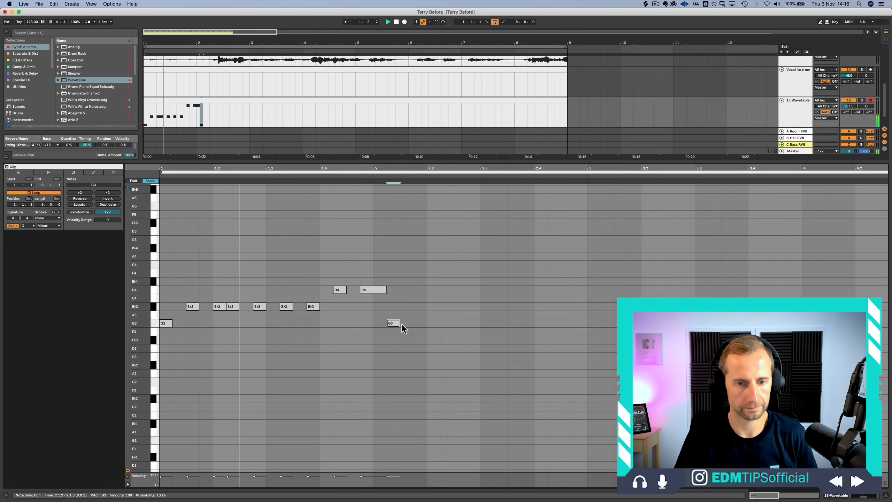
key("Right")
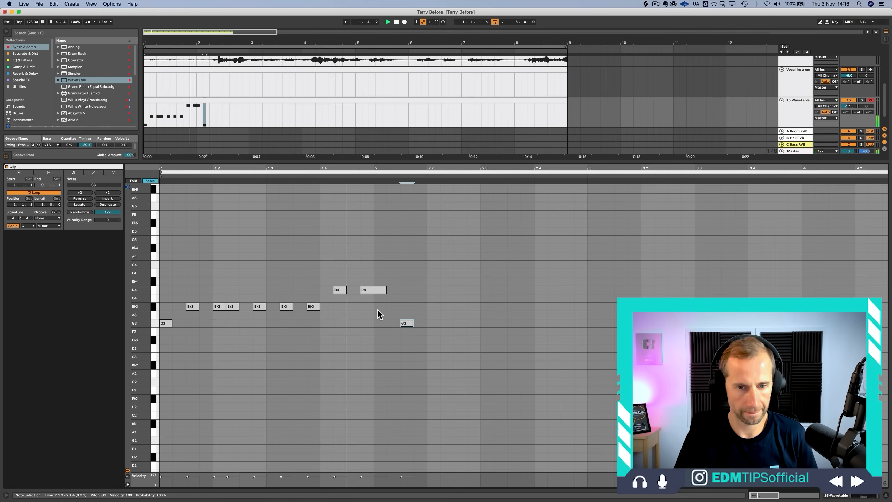
Step: Continue bar 2 with a G3 at 2.2.1, four B♭3 notes and two D4 notes, the last one two sixteenths long
left_click(433, 323)
left_click(446, 306)
left_click(473, 306)
left_click(499, 306)
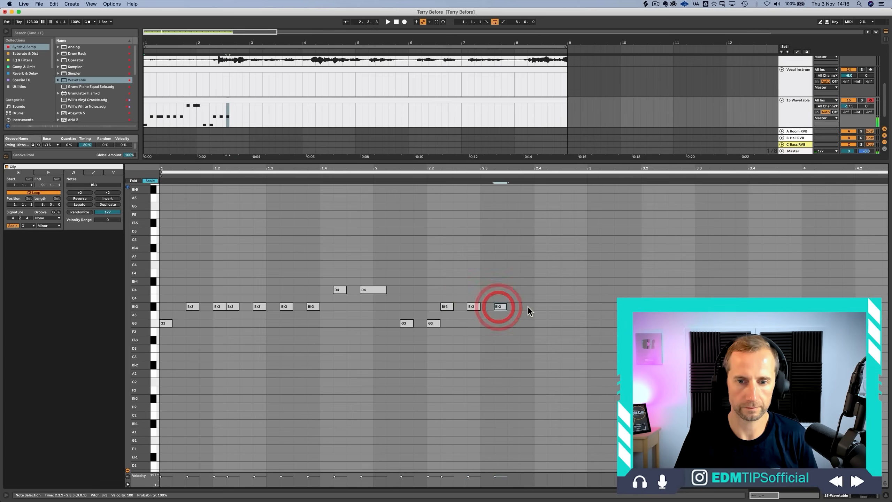
left_click(526, 306)
left_click(553, 290)
left_click(576, 289)
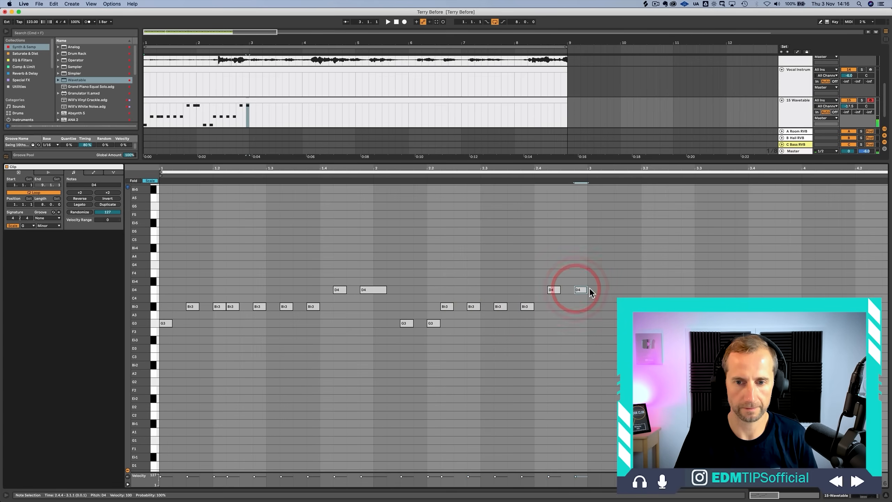
left_click_drag(585, 291, 600, 292)
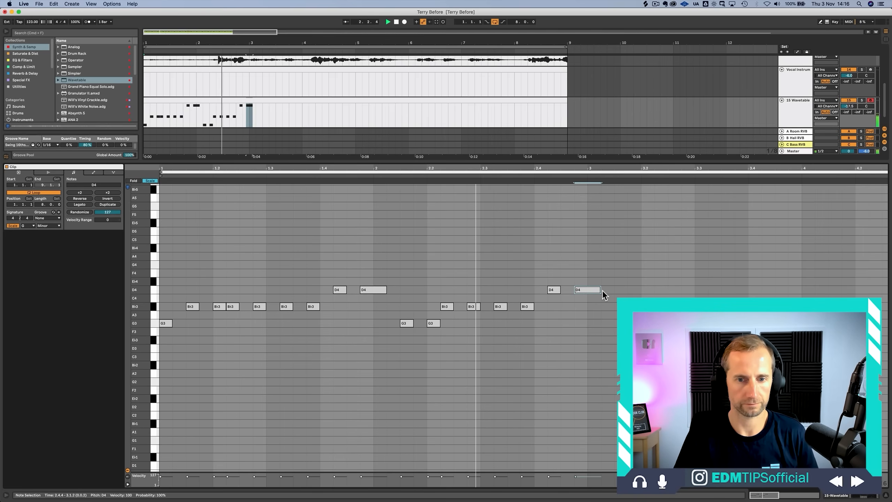
Step: Replace the two D4 notes at the end of bar 2 with short B♭3 notes
left_click(556, 291)
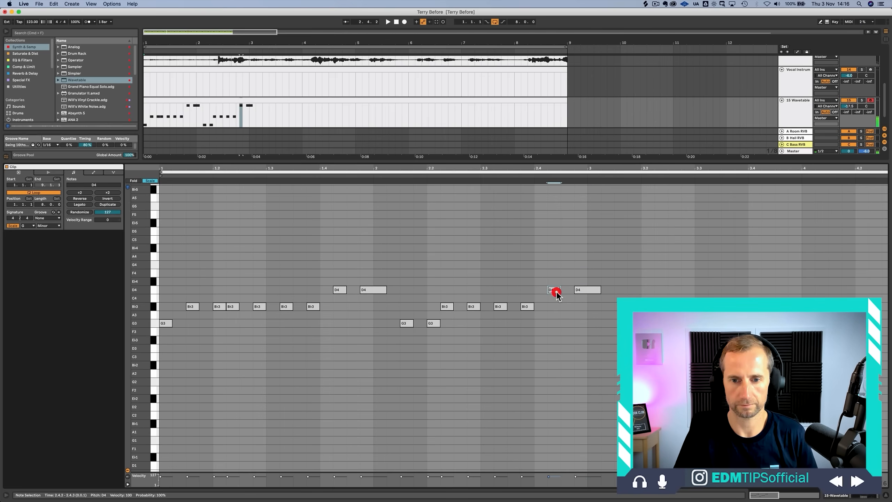
double_click(581, 292)
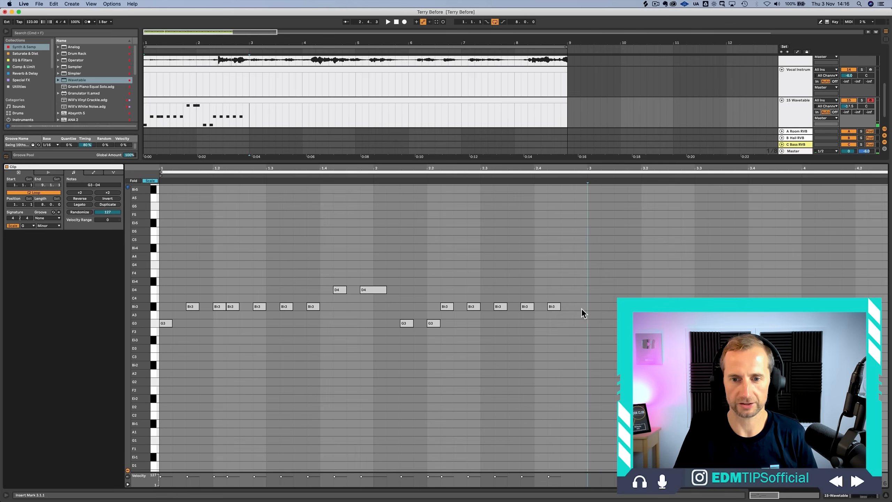
double_click(581, 308)
Step: Duplicate the two-bar phrase three times to fill the eight-bar clip
left_click_drag(583, 330, 153, 262)
key("super+d")
key("super+d")
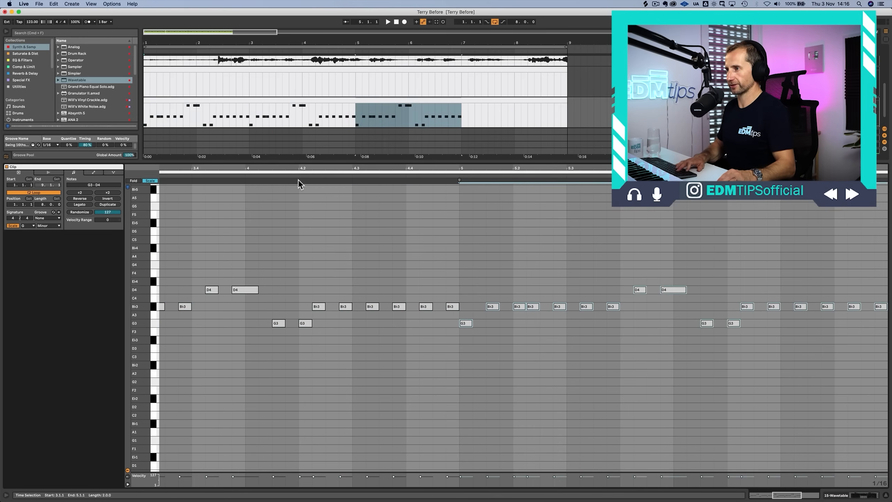
key("super+d")
left_click_drag(305, 169, 305, 140)
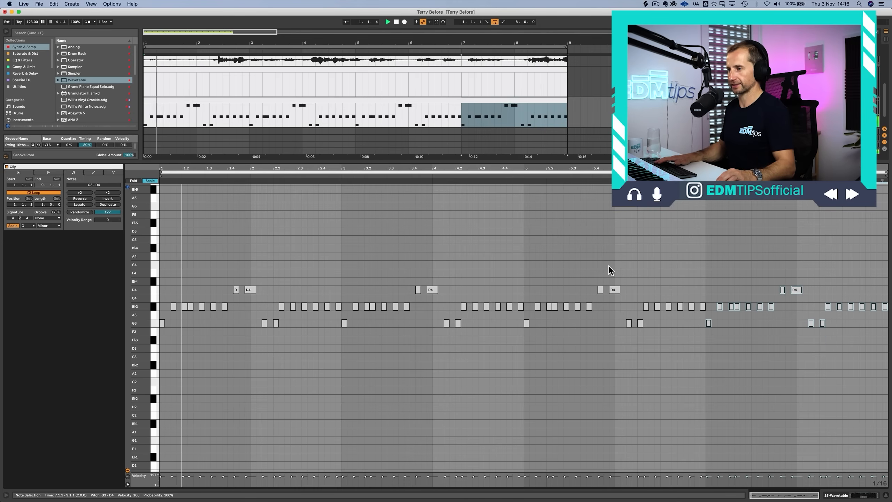
Step: Raise the long D4 leading into bar 4 and the first note of bar 5 to E♭4, and bar 5's second note to D4
left_click(389, 247)
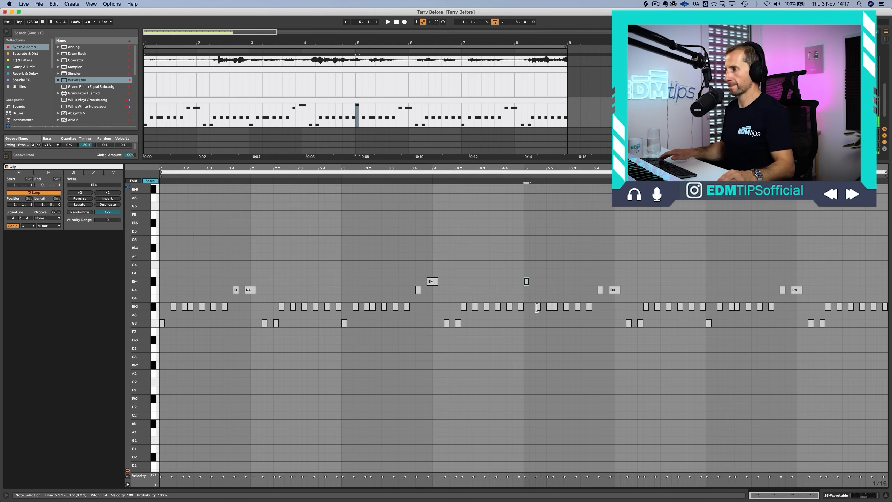
left_click(538, 307)
key("Up")
key("Up")
Step: Lower the last four B♭3 notes of bar 5's opening run to G3 and play from there
left_click(550, 305)
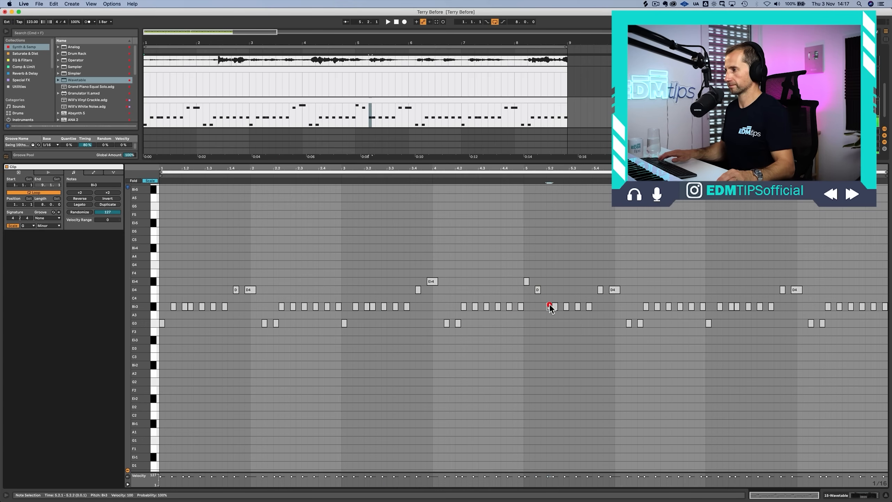
left_click_drag(561, 304, 594, 305)
key("Down")
key("Down")
left_click(486, 176)
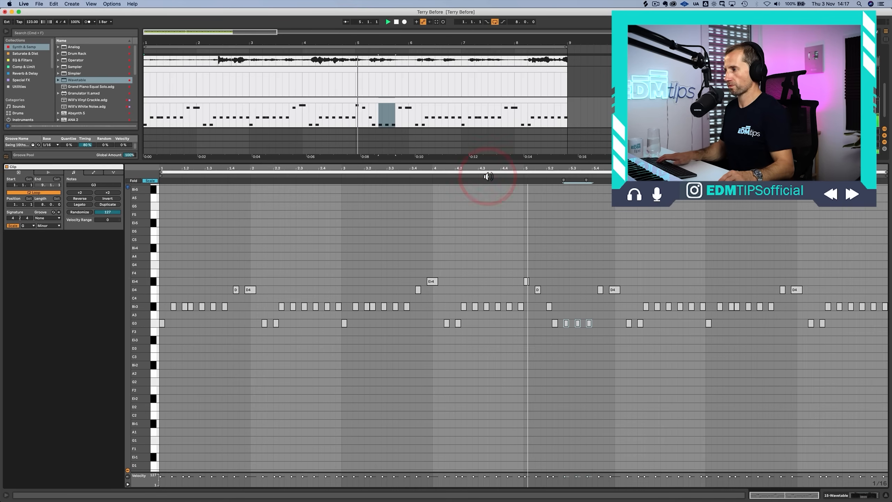
Step: Rework the start of bar 6 with a short E♭4, a D4 and a B♭3, removing its two G3 notes
double_click(617, 281)
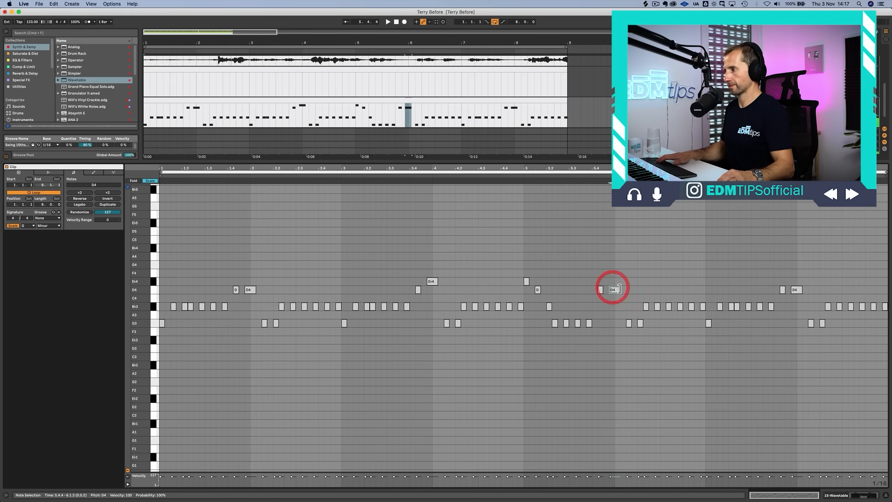
double_click(628, 289)
double_click(639, 308)
double_click(645, 309)
double_click(640, 323)
double_click(629, 323)
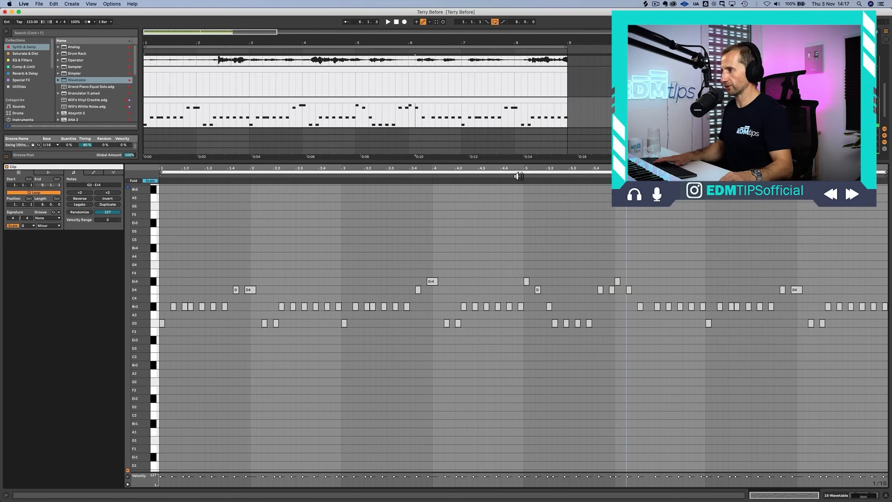
left_click(518, 176)
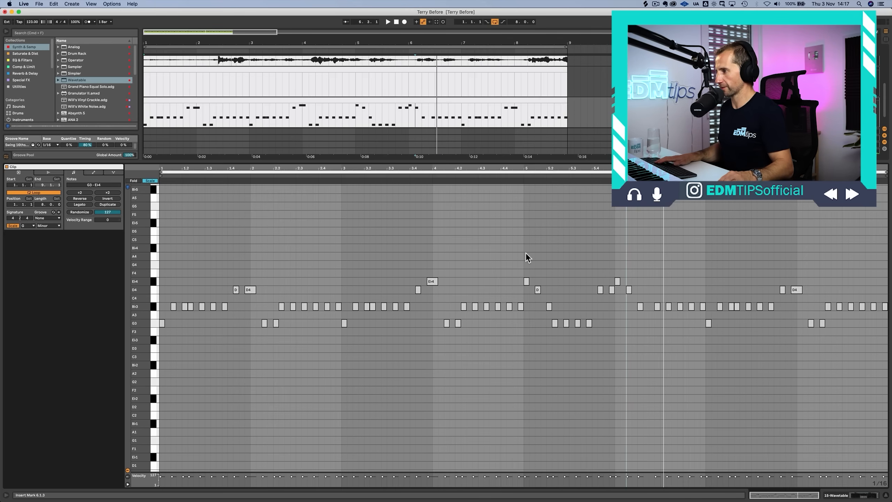
key("space")
Step: Duplicate bar 5's phrase into bar 6, delete the overlapping B♭3 notes and play the result
left_click_drag(525, 254, 613, 328)
key("super+d")
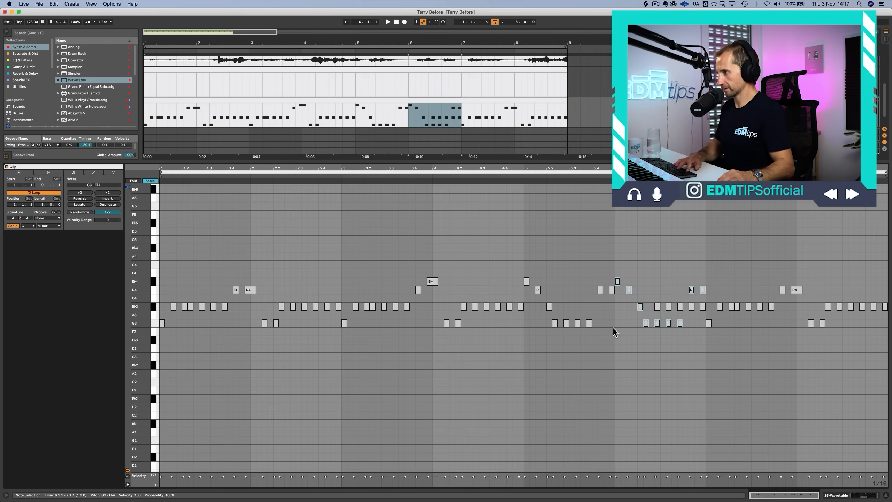
key("b")
left_click_drag(653, 307, 705, 309)
left_click_drag(707, 297, 651, 248)
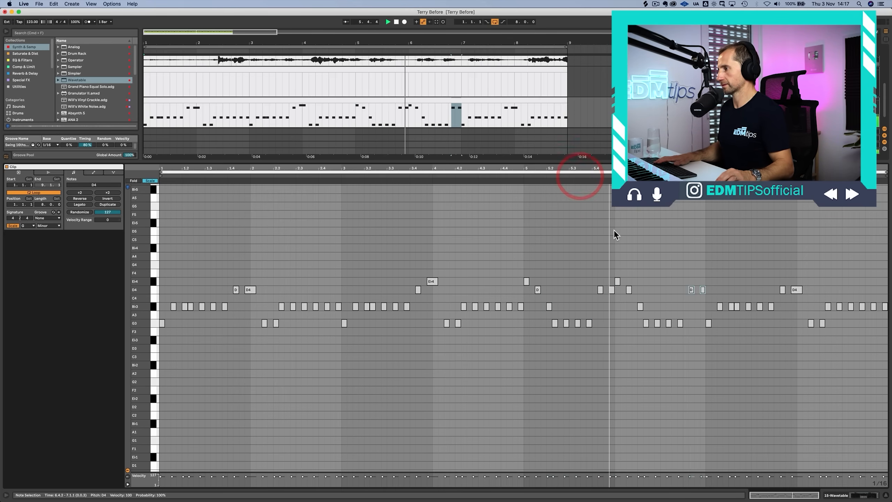
left_click(633, 239)
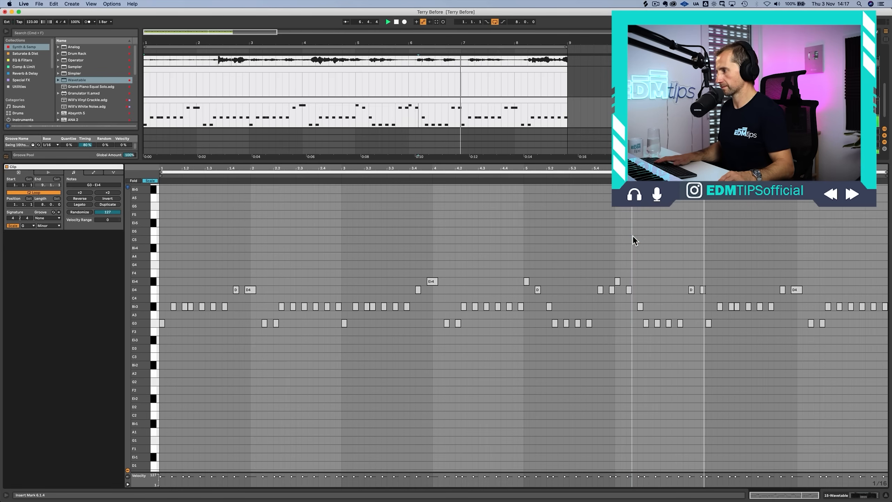
Step: Raise bar 7's first note to C4 and lower the bar's last five B♭3 notes to G3
left_click_drag(707, 322, 709, 298)
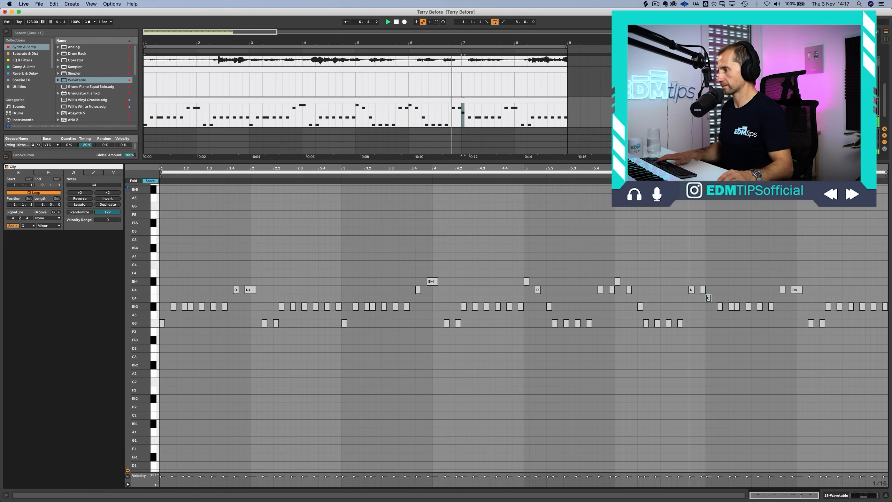
key("space")
left_click_drag(728, 296, 783, 311)
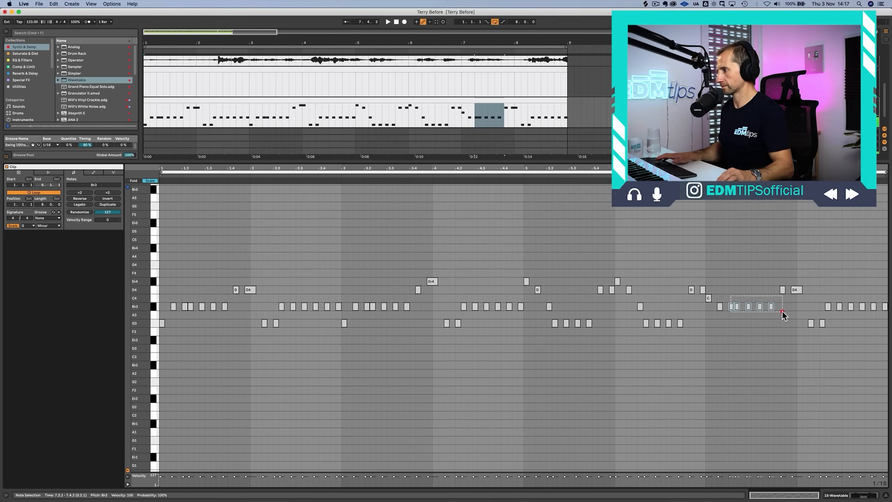
key("Down")
key("Down")
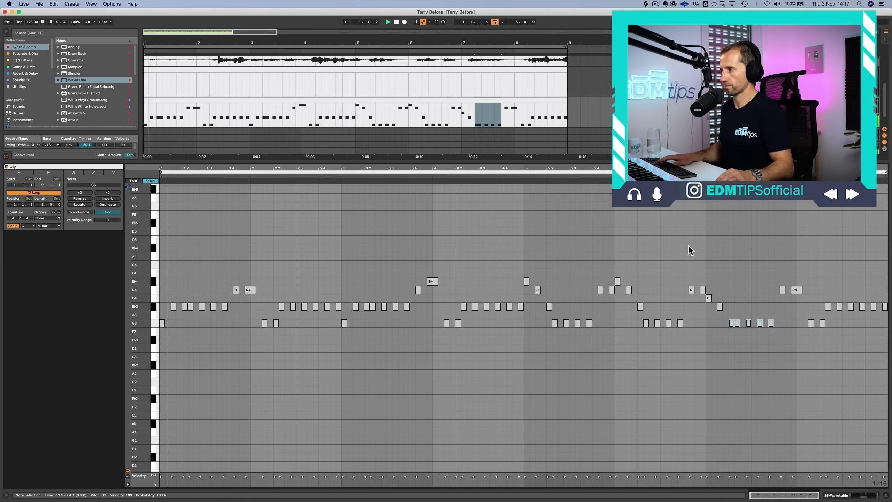
Step: Move the eight-bar melody clip from the Wavetable track to the Vocal Instrument track, starting at bar 1, and play it
key("shift+Tab")
key("space")
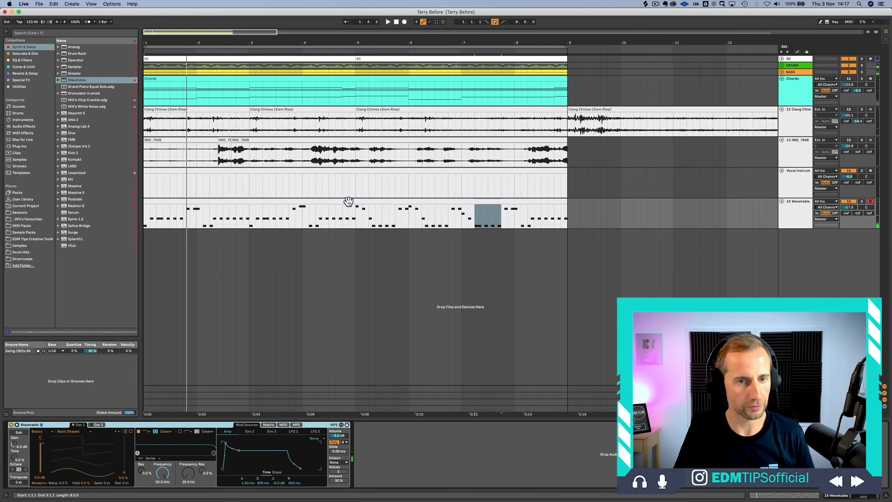
left_click_drag(349, 199, 348, 190)
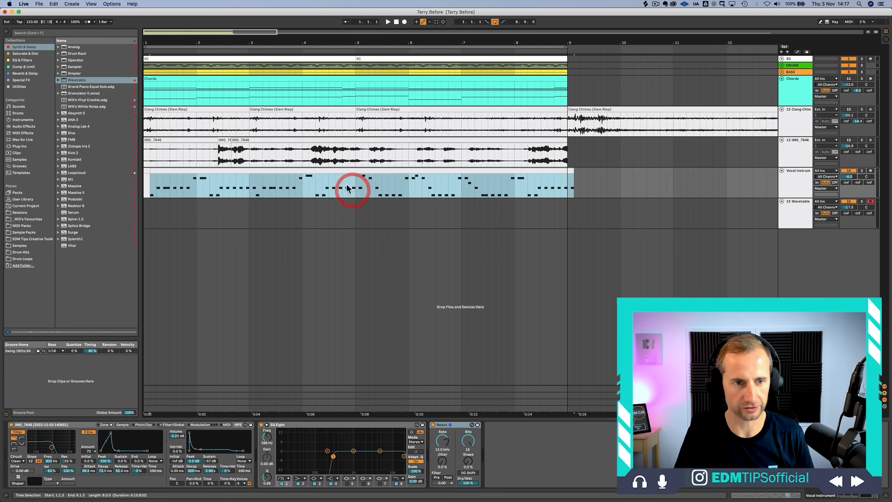
left_click(307, 171)
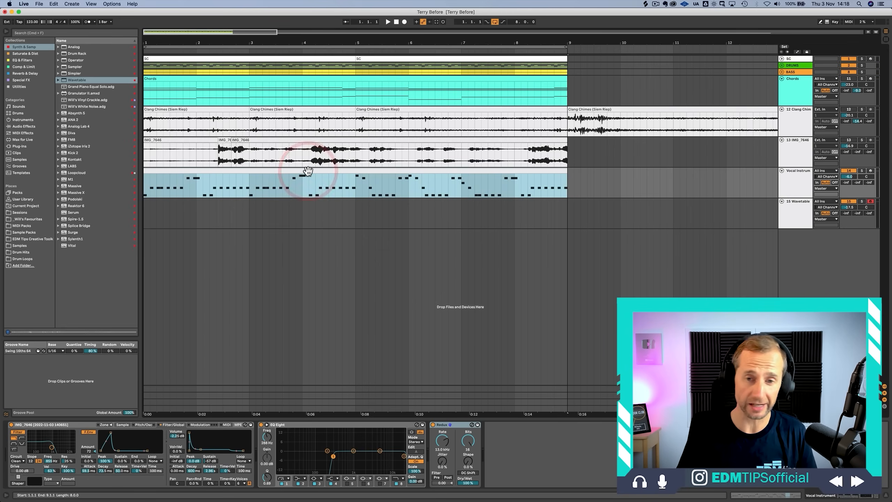
key("space")
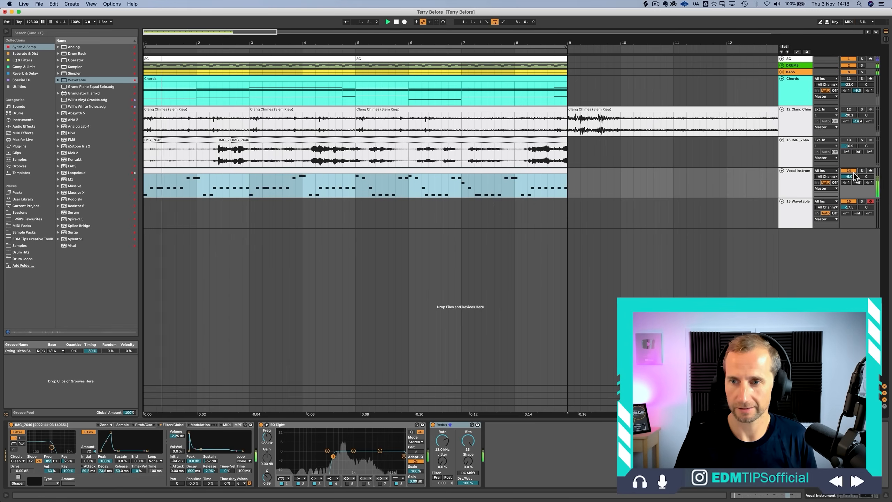
Step: Move the start point of the Vocal Instrument's sample forward past its opening section in the Sampler
left_click(794, 185)
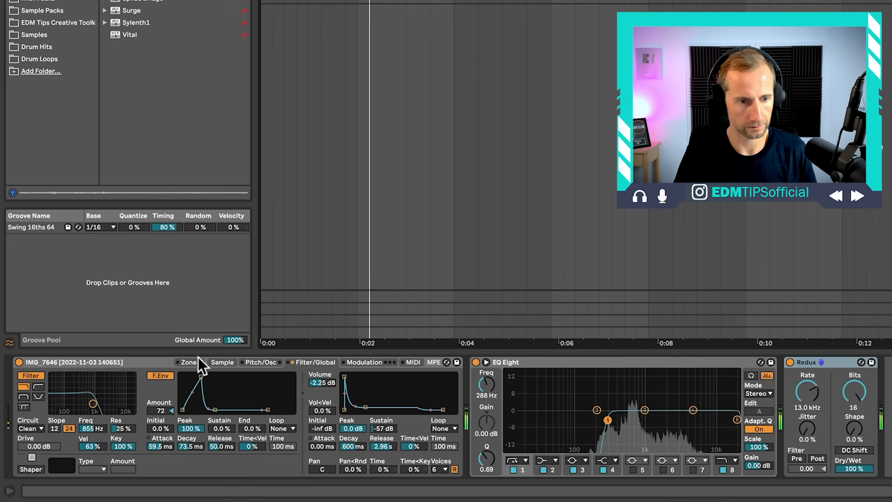
left_click(218, 363)
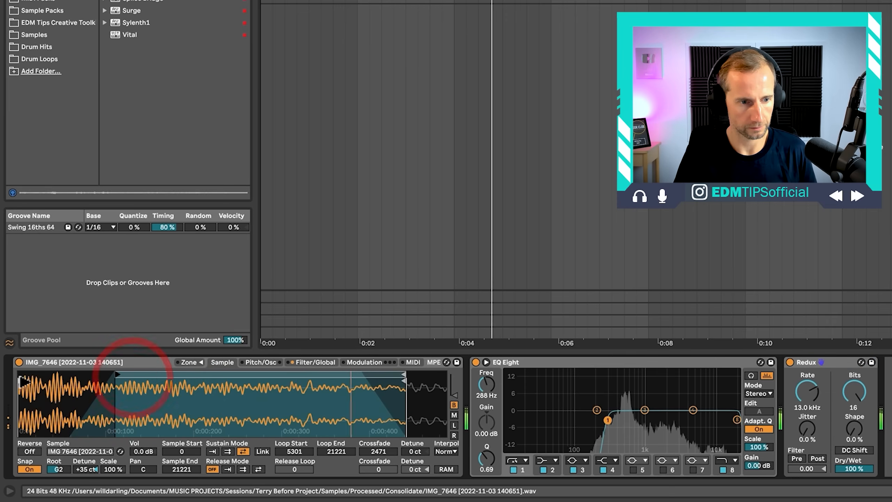
mouse_move(20, 380)
left_mouse_down()
mouse_move(244, 394)
mouse_move(183, 392)
mouse_move(193, 399)
left_mouse_up()
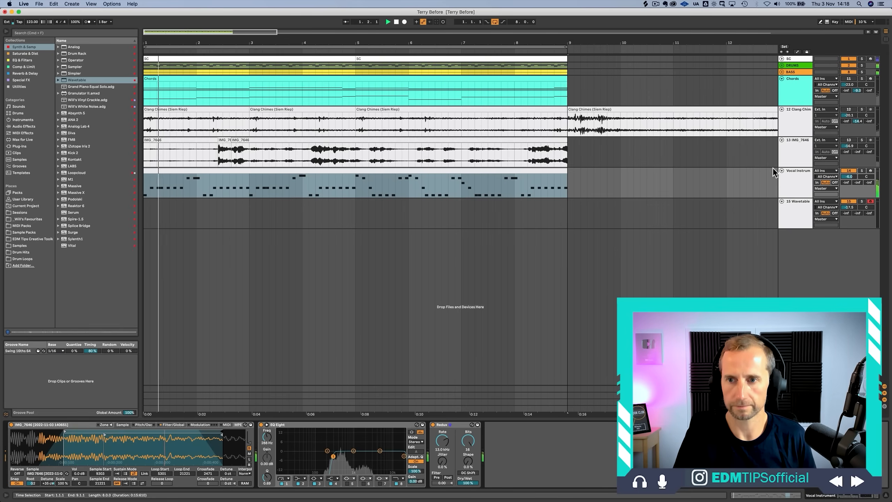
Step: Look through the Special FX, Comp & Limit, EQ & Filters and Saturate & Dist collections for a vocal effect
left_click(803, 178)
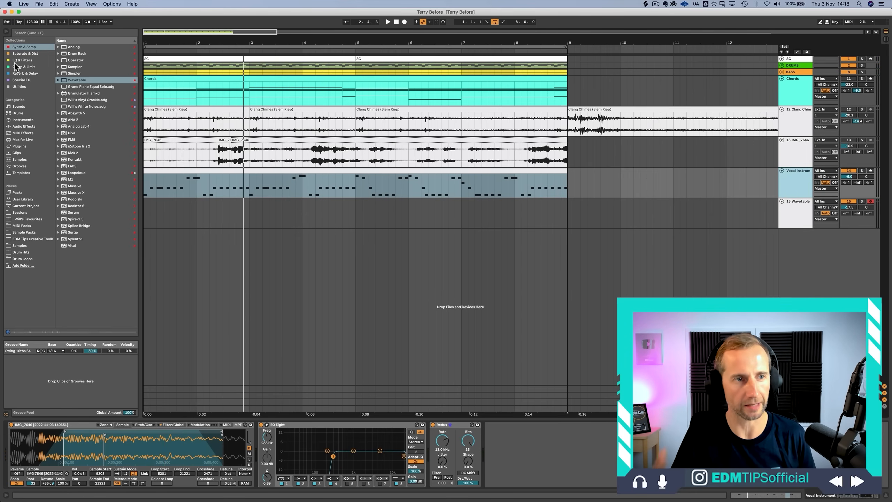
left_click(21, 80)
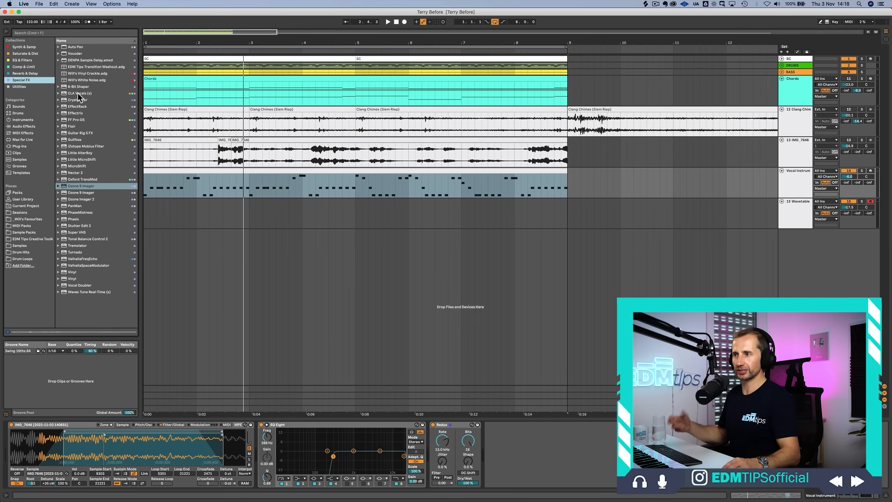
left_click(80, 166)
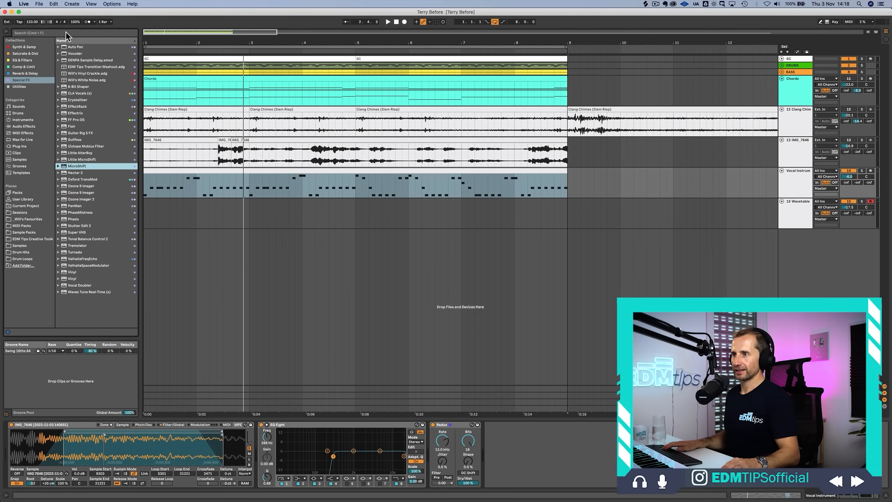
left_click(28, 67)
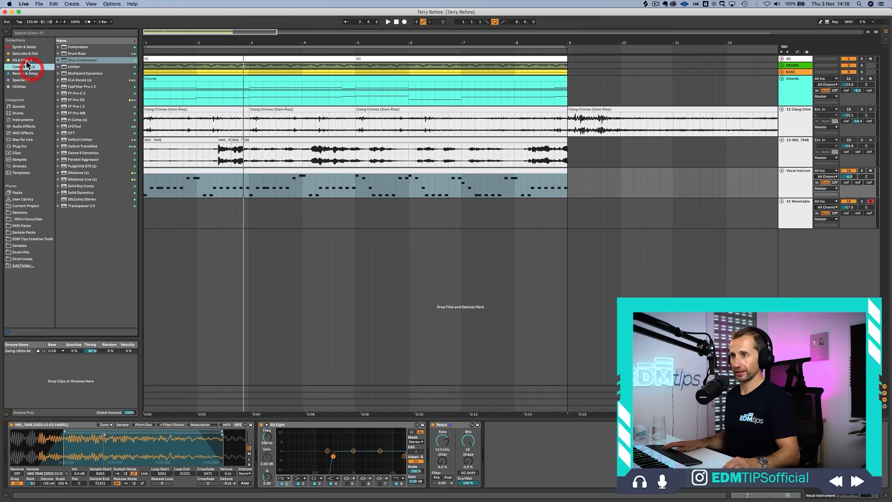
left_click(27, 60)
left_click(28, 54)
left_click(21, 81)
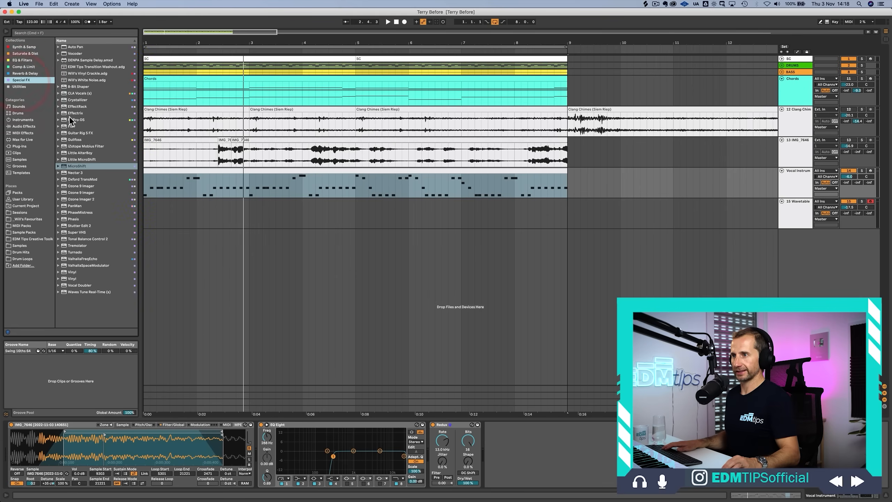
left_click(77, 119)
left_click(78, 113)
left_click(80, 107)
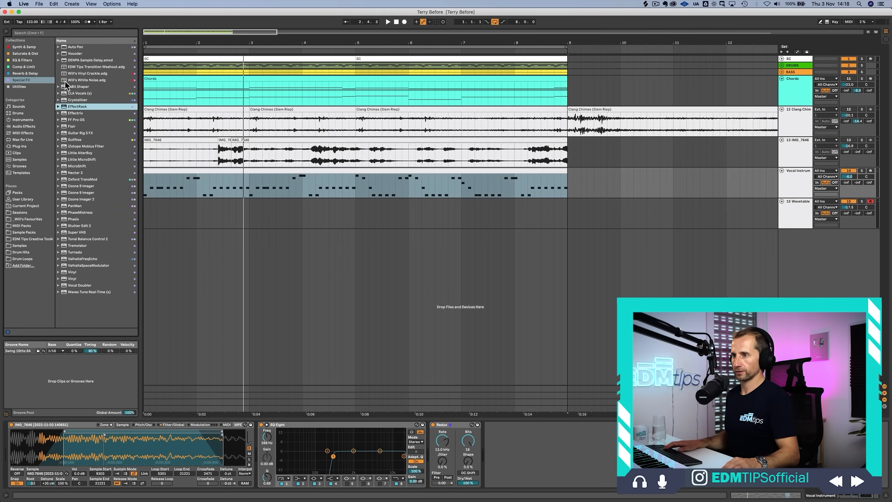
Step: Search for "little", add Little AlterBoy to the Vocal Instrument track, and set its Pitch and Formant to 12.0
left_click(46, 33)
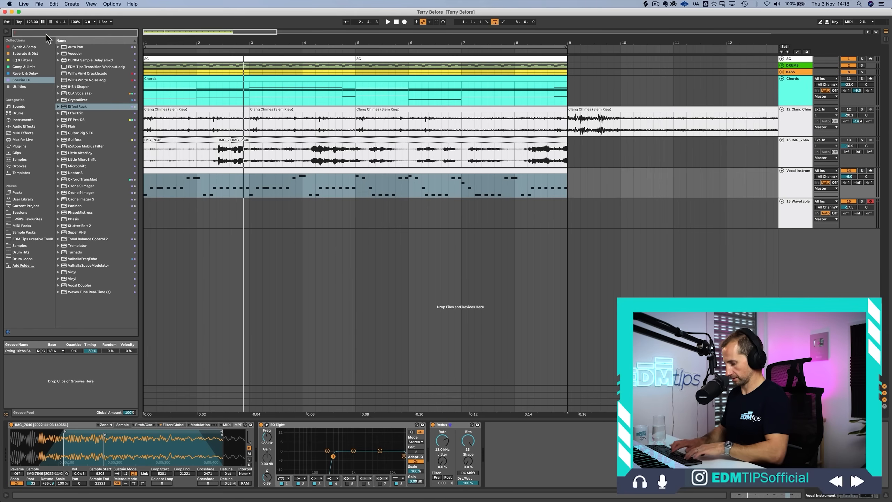
type("little")
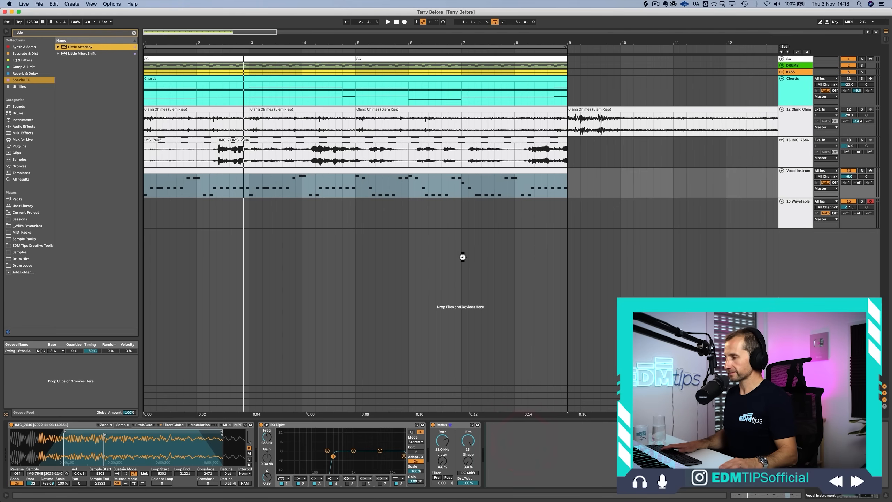
key("Return")
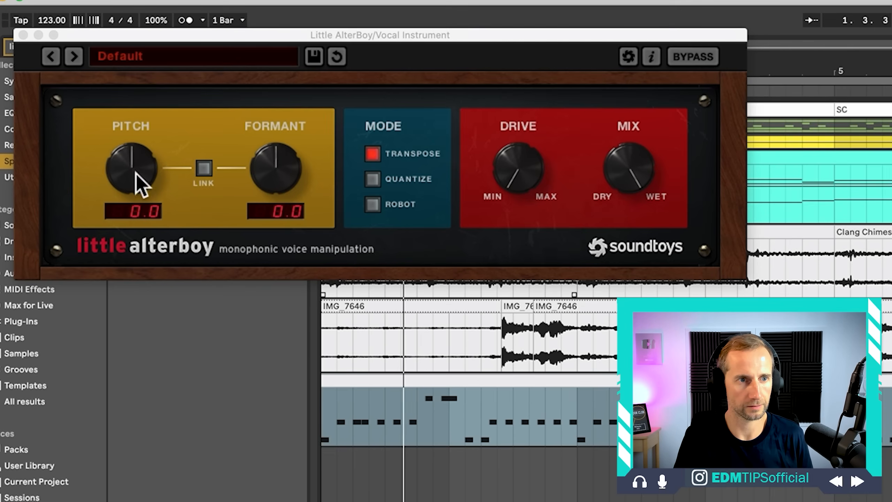
left_click_drag(139, 190, 147, 21)
left_click_drag(275, 172, 319, 27)
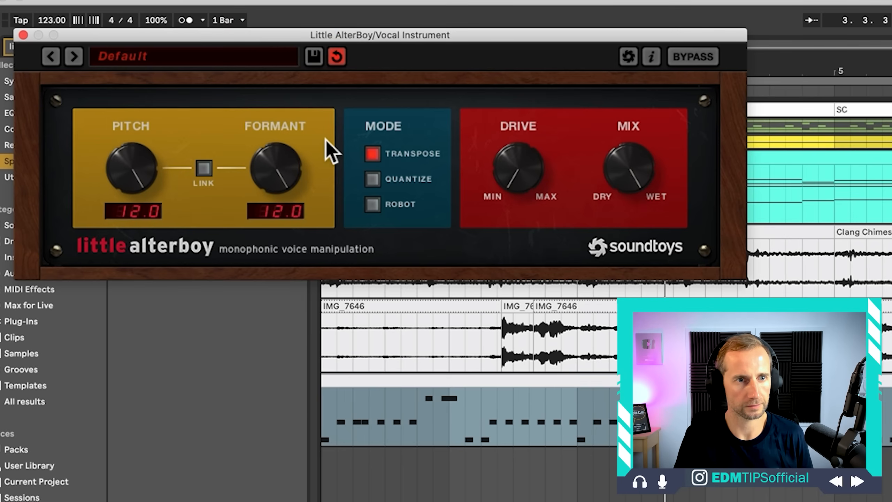
left_click(23, 35)
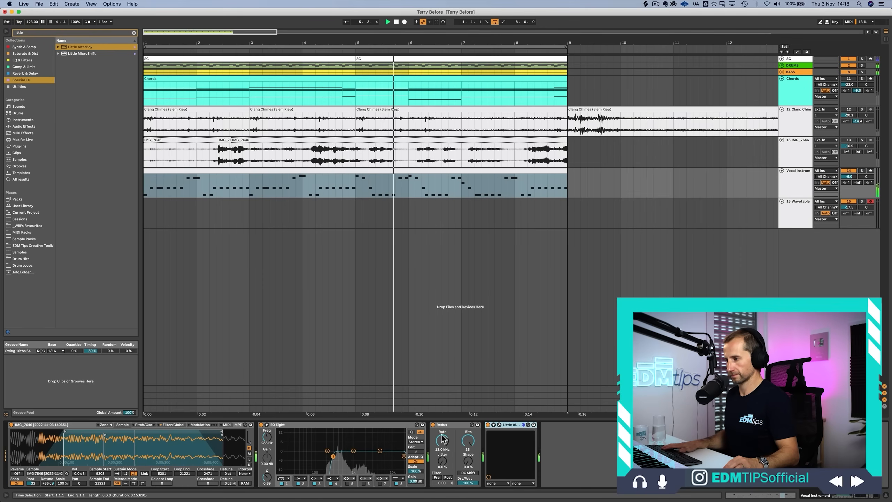
Step: Reorder the Vocal Instrument's effects so that Redux comes before EQ Eight
mouse_move(502, 433)
left_mouse_down()
mouse_move(308, 448)
mouse_move(293, 436)
mouse_move(360, 428)
mouse_move(519, 434)
left_mouse_up()
left_click(324, 434)
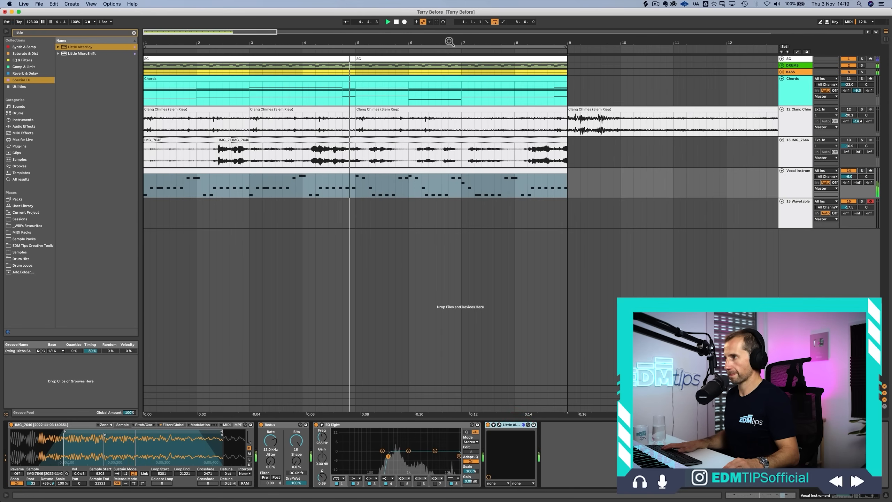
left_click_drag(450, 42, 216, 43)
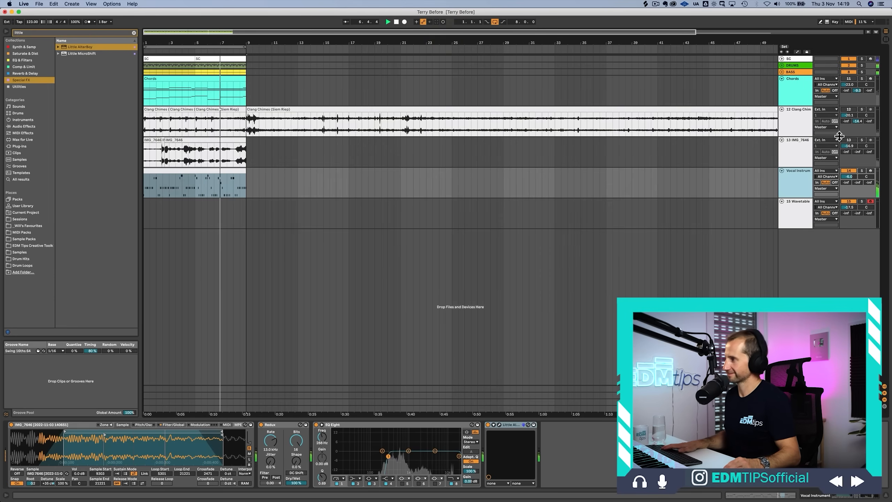
Step: Insert a return track between Hall RVB and Bass RVB in Session View and name it Del
key("Tab")
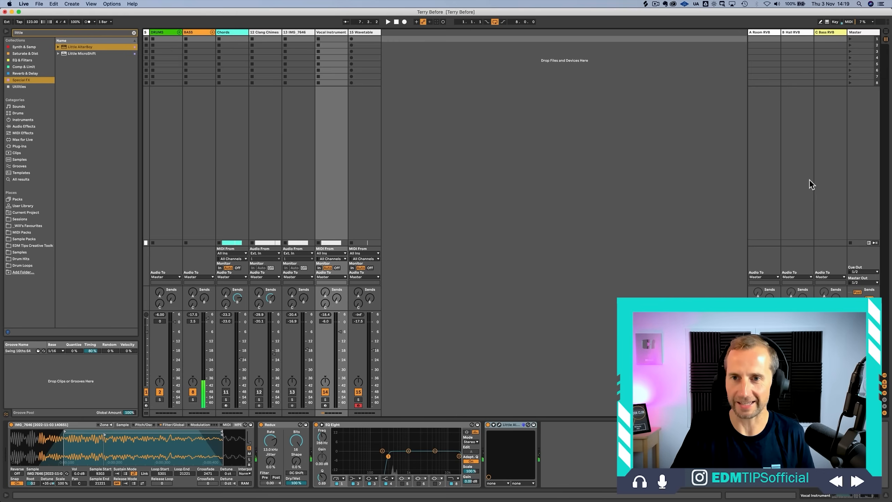
left_click(829, 32)
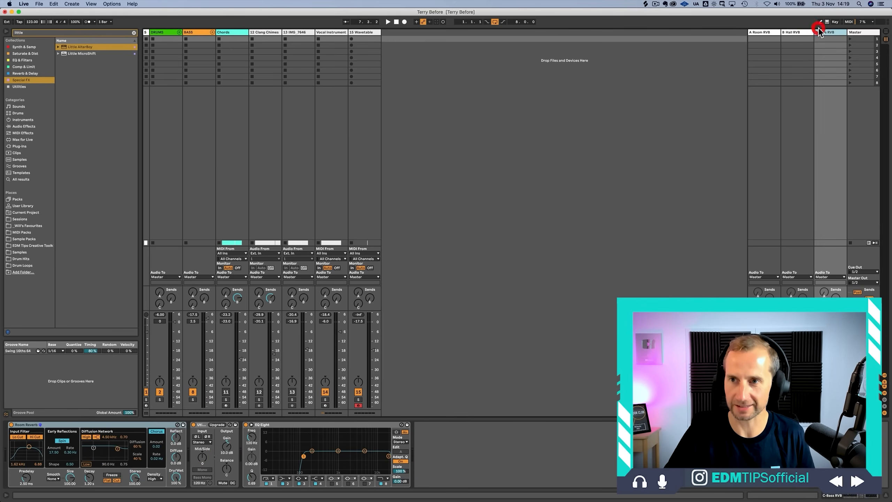
left_click(800, 36)
key("super+alt+t")
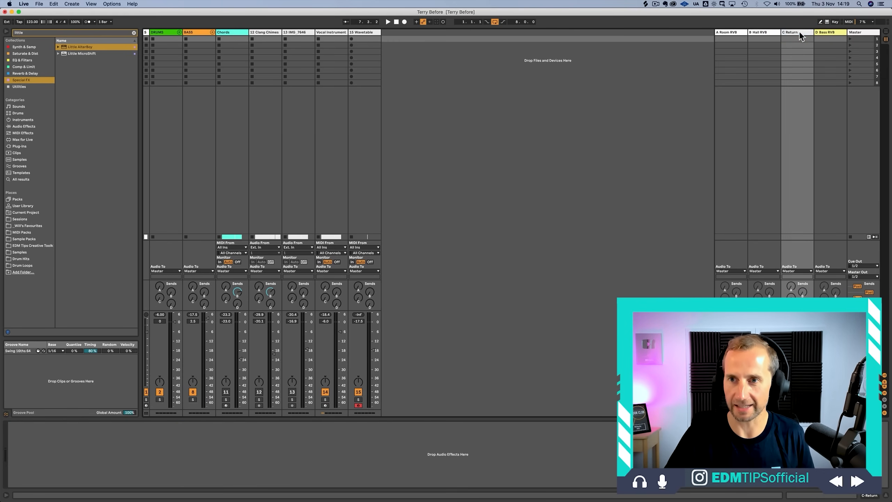
double_click(799, 34)
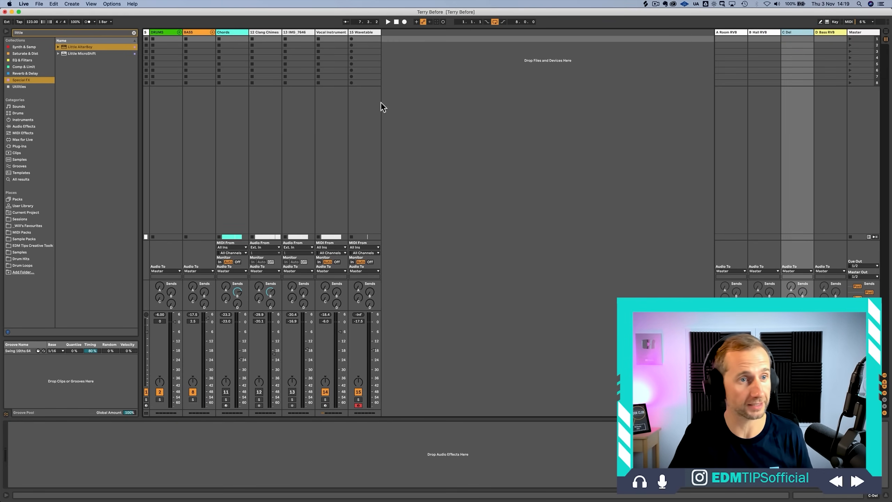
Step: Clear the browser search and load Echo from the Reverb & Delay collection onto the Del return track
left_click(134, 33)
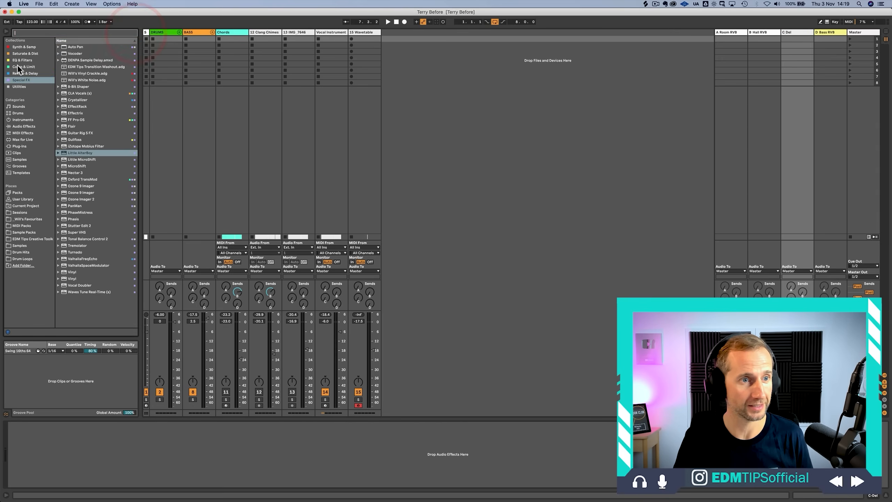
left_click(23, 73)
left_click_drag(69, 55, 698, 46)
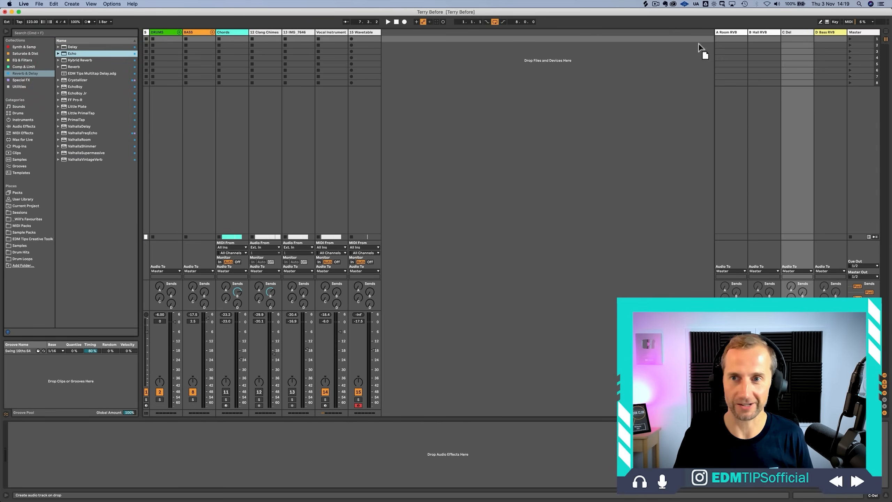
left_click_drag(801, 35, 799, 35)
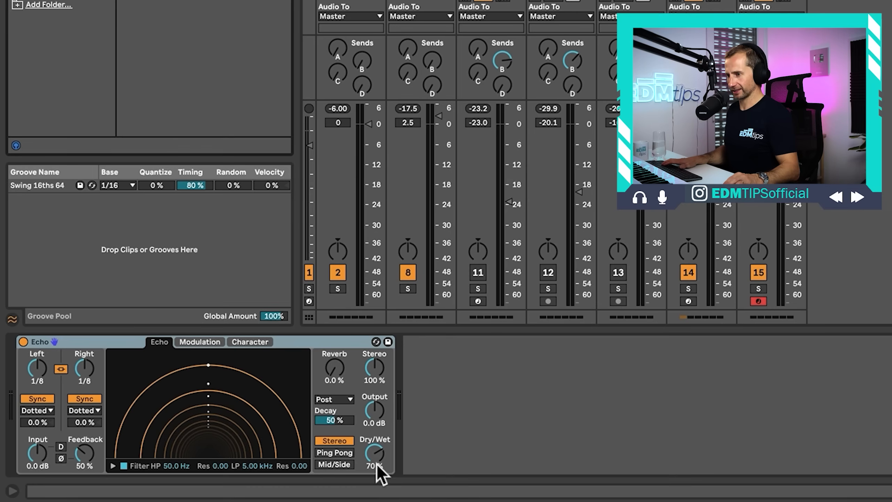
Step: Set Echo to Ping Pong mode with Dry/Wet at 100% and both delay times at 1/16
left_click_drag(376, 466, 376, 446)
left_click(316, 451)
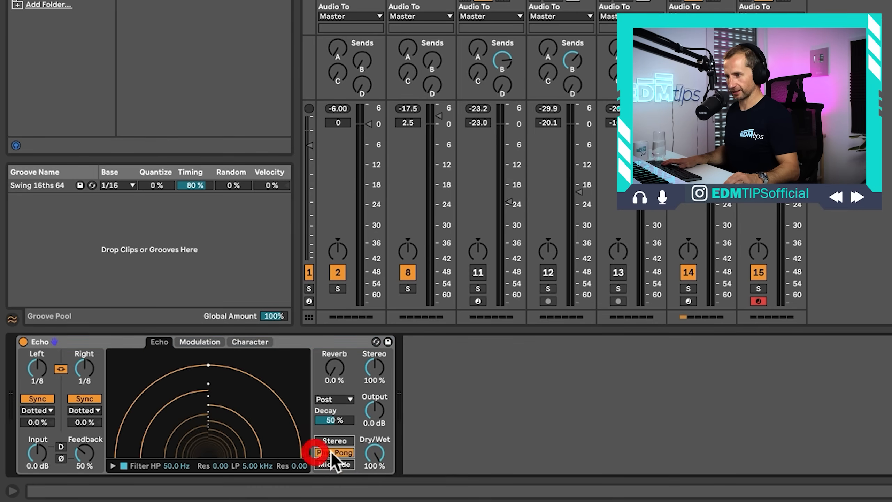
left_click(370, 445)
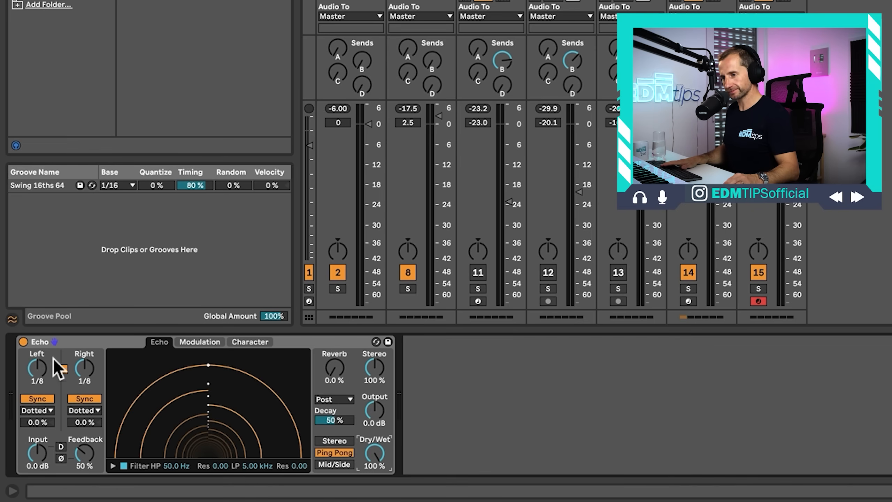
left_click_drag(38, 368, 37, 378)
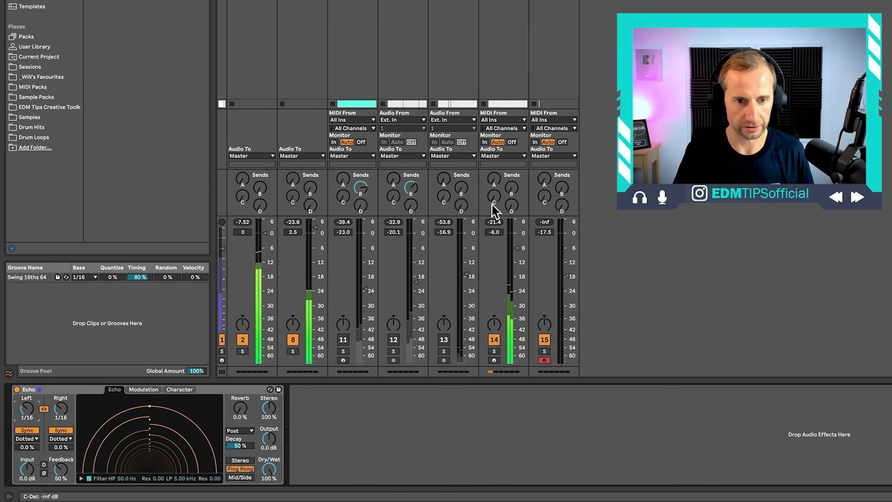
Step: Raise the Vocal Instrument track's send to the Del return to -3.2 dB
left_click_drag(493, 195, 493, 184)
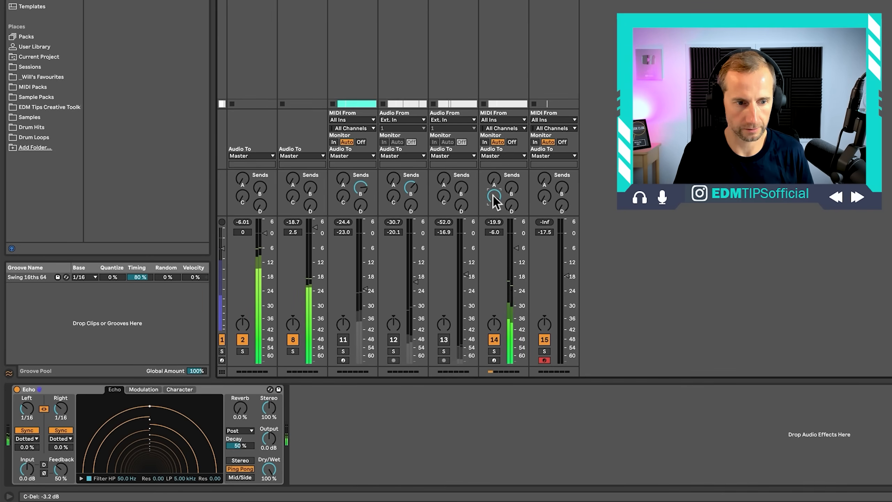
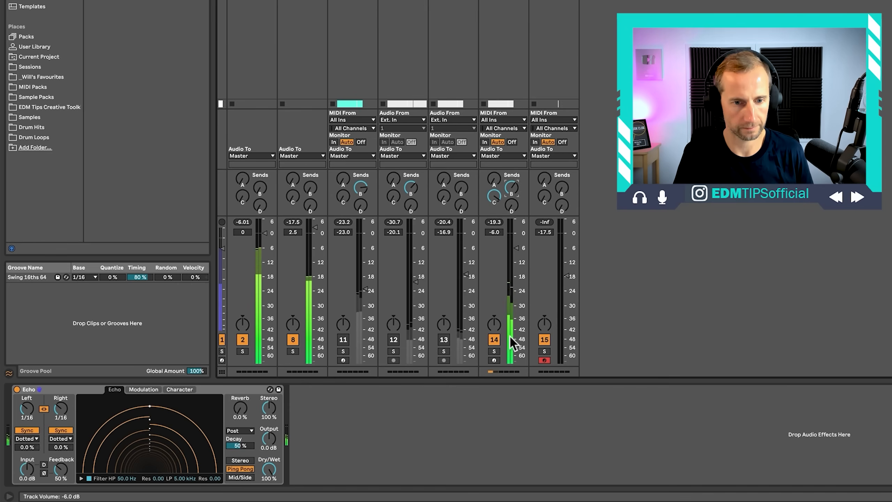
Step: Reactivate the Clang Chimes, IMG_7646 and Chords tracks, setting IMG_7646's volume to -13.1 dB and Chords' volume to -24.8 dB
left_click(399, 339)
left_click(439, 338)
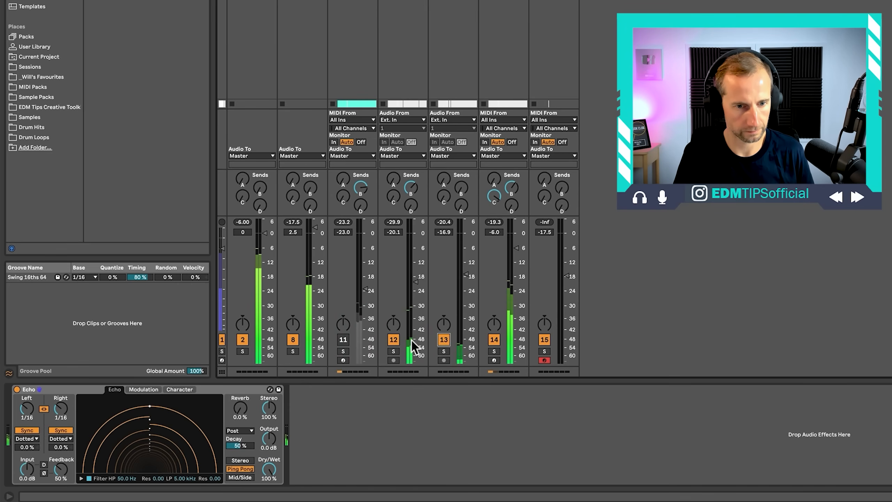
left_click_drag(466, 274, 467, 264)
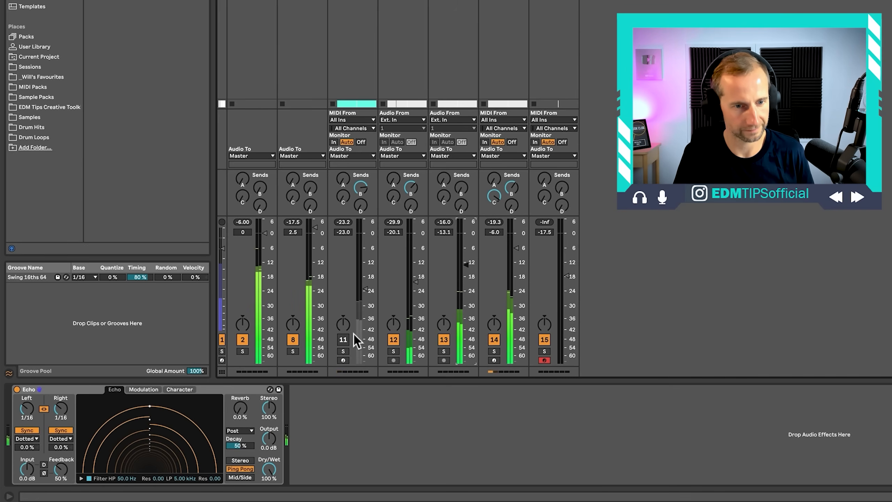
left_click(343, 339)
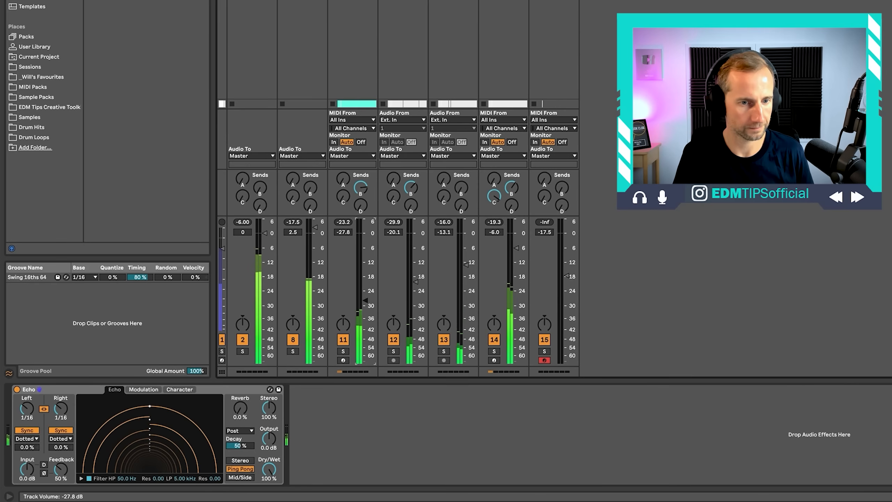
left_click_drag(365, 295, 365, 299)
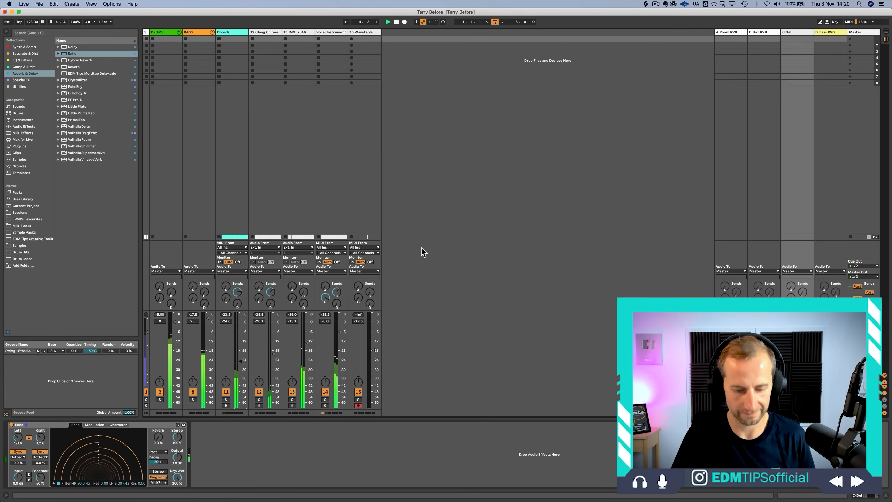
Step: Return to Arrangement View and delete the Wavetable track
key("Tab")
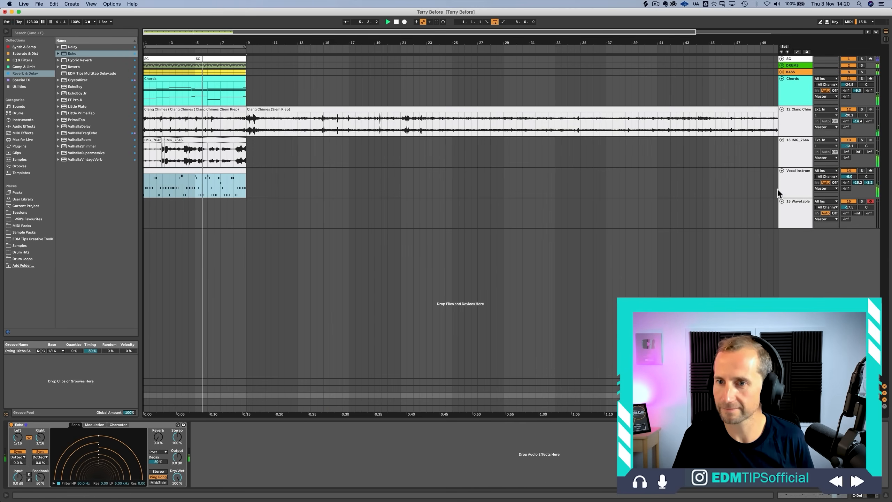
left_click(787, 181)
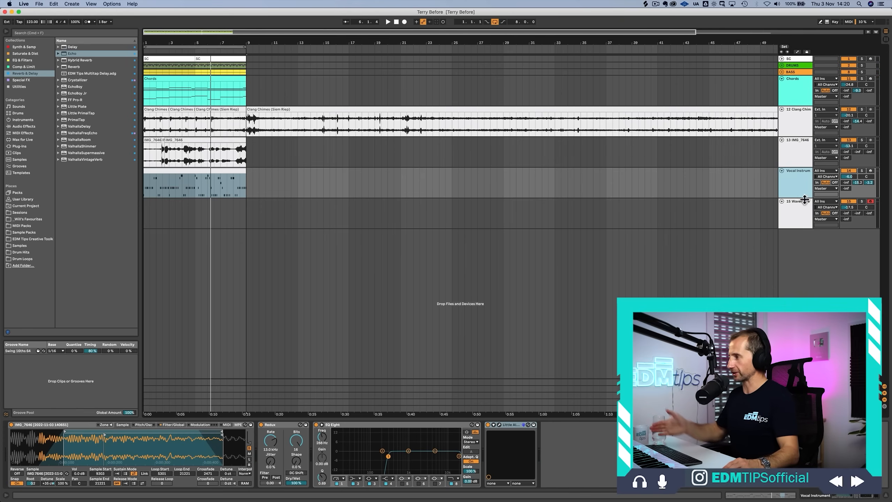
left_click(796, 210)
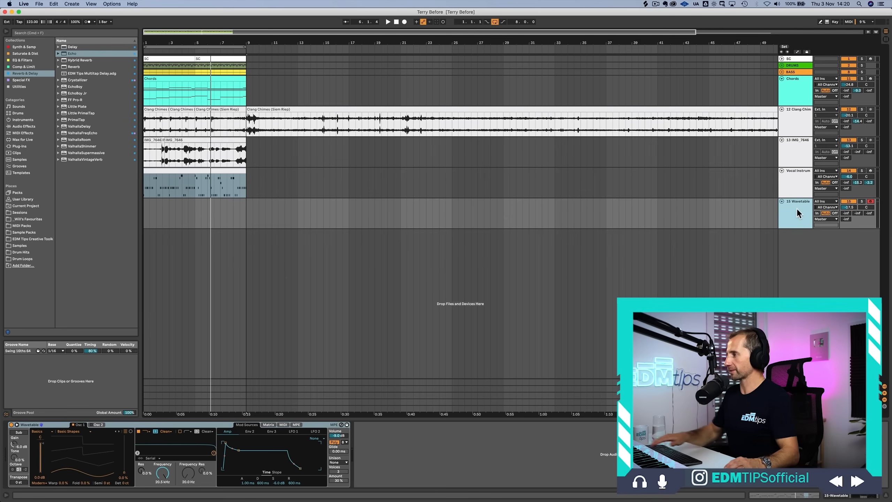
key("Delete")
Step: Duplicate the first eight bars of all tracks to bar 9 and extend the loop to 16 bars
left_click(792, 189)
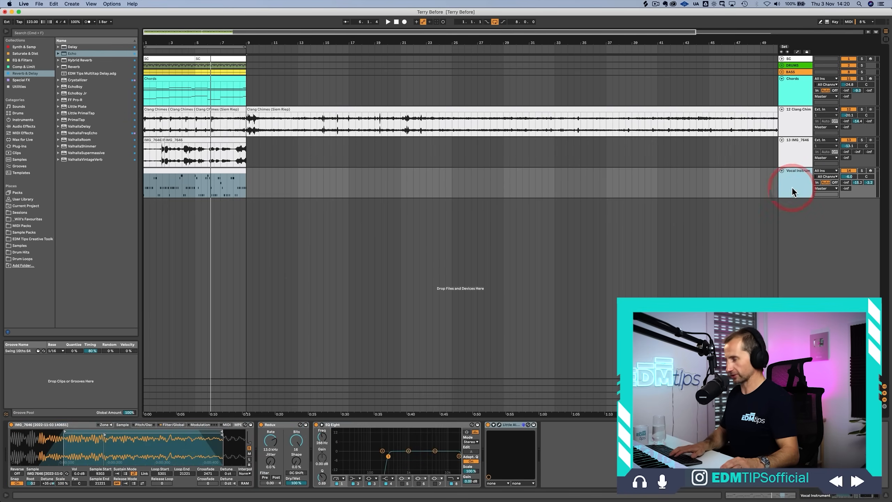
left_click_drag(248, 193, 135, 46)
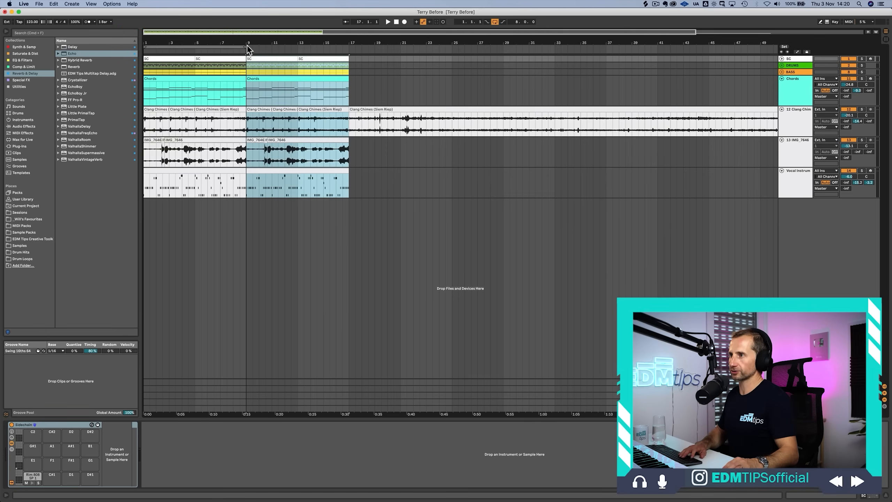
left_click_drag(248, 47, 350, 51)
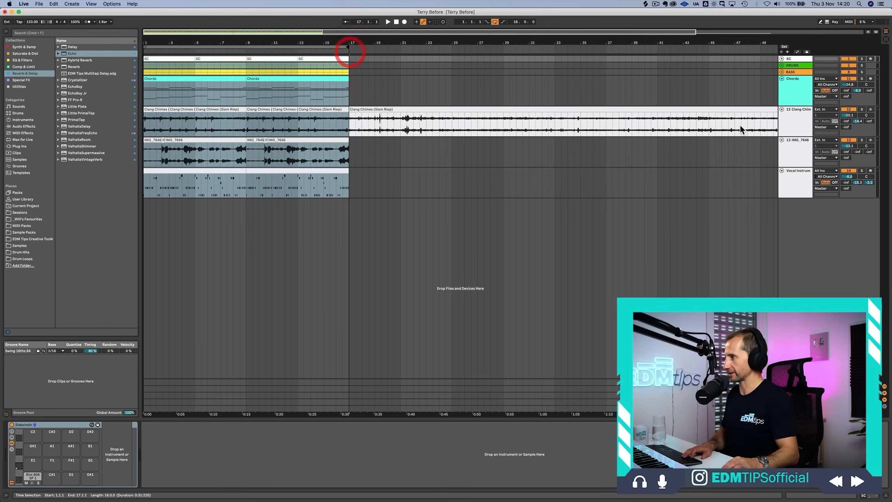
Step: Insert an audio track below the Vocal Instrument track and switch to Splice
left_click(792, 183)
key("super+t")
key("alt+space")
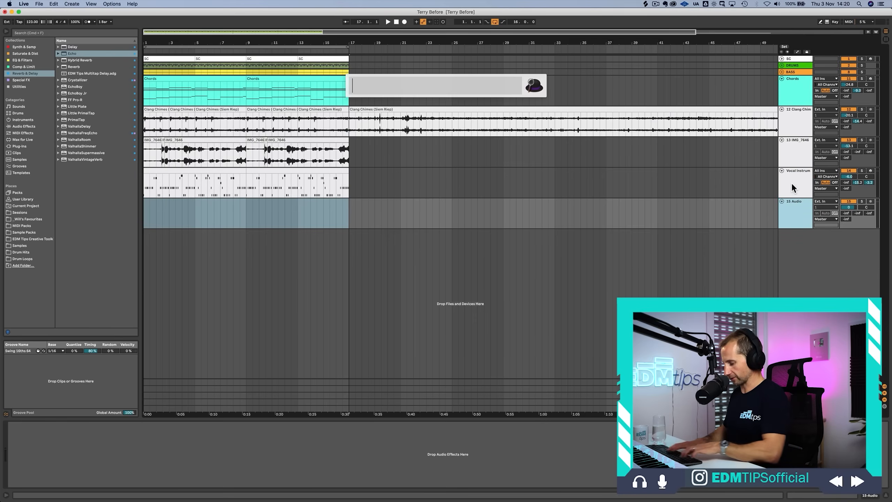
type("splice")
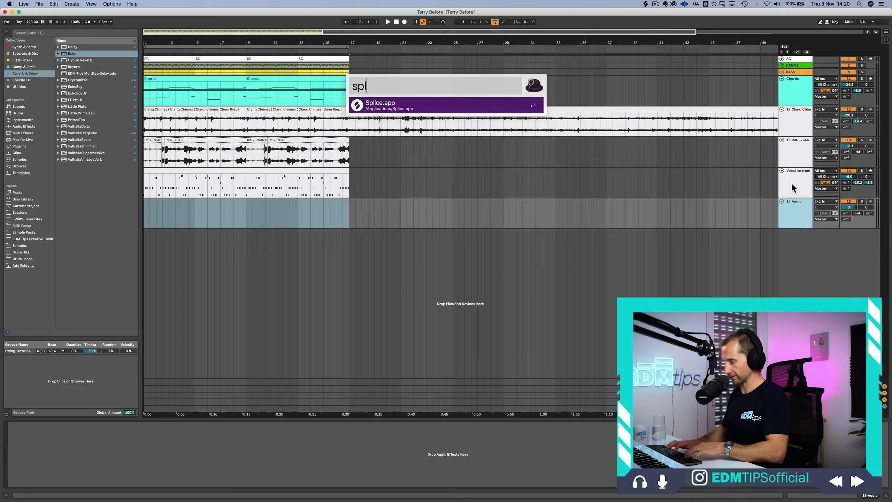
key("Return")
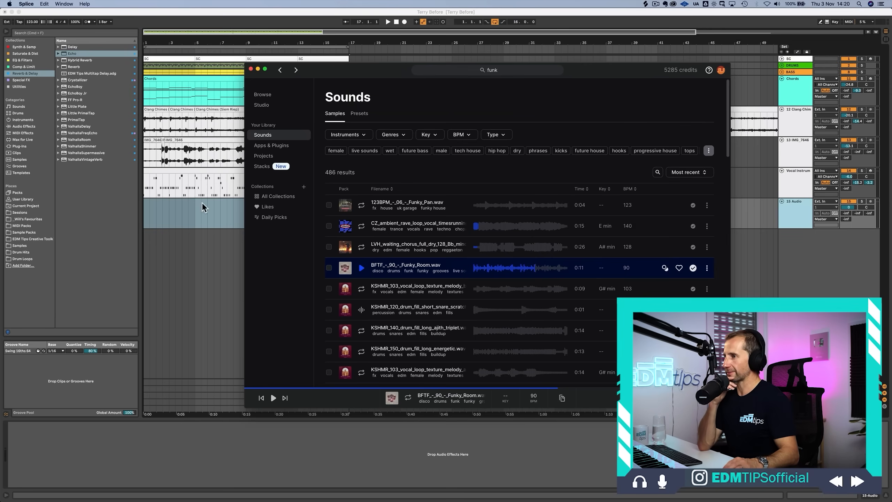
Step: Search Splice samples for "rave" and filter the results to the vocals instrument category
left_click(506, 70)
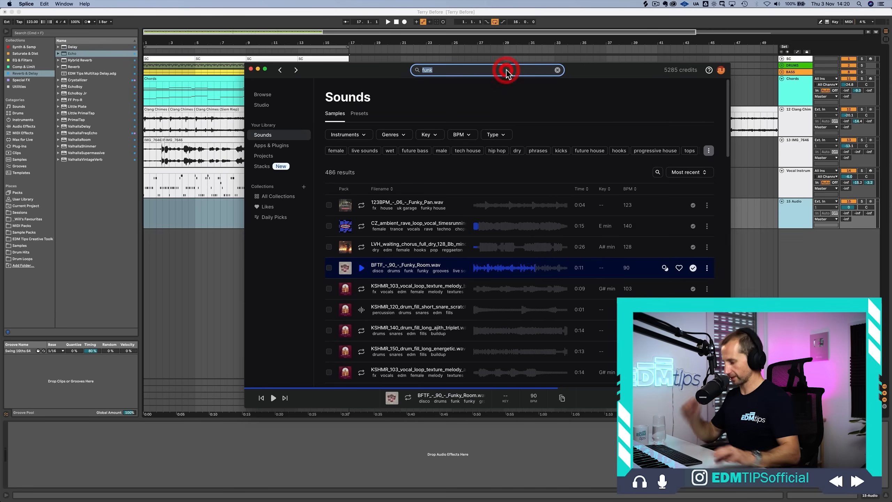
type("rave")
key("Return")
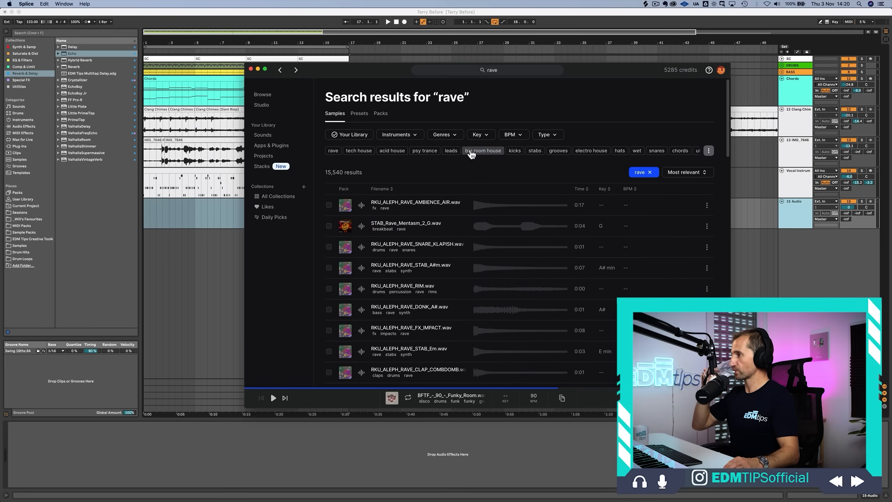
left_click(407, 134)
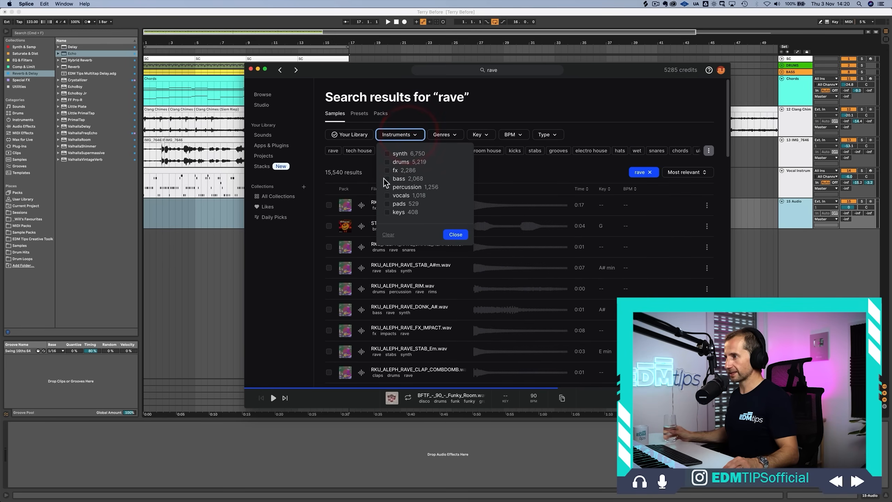
left_click(387, 195)
left_click(455, 234)
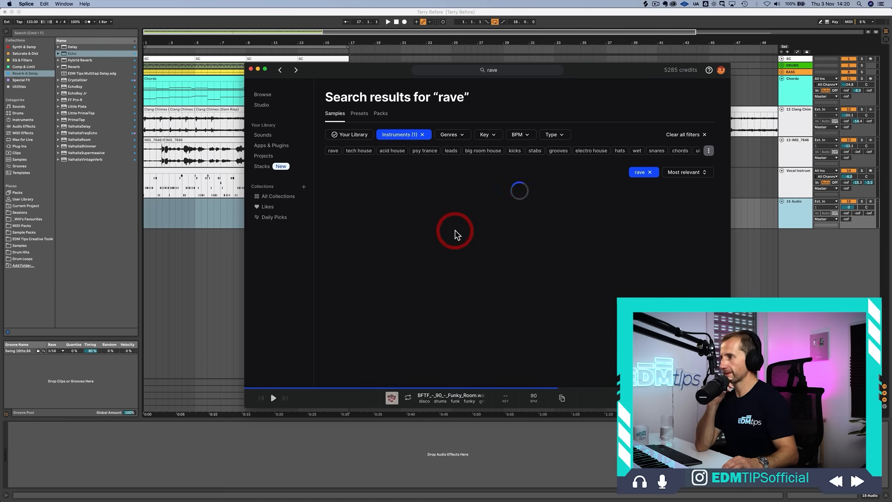
Step: Audition female-tagged samples in the Splice library and place SNS_SF_vocal_female_vocal_run_Bm.wav at bar 1 of the new audio track
left_click(276, 138)
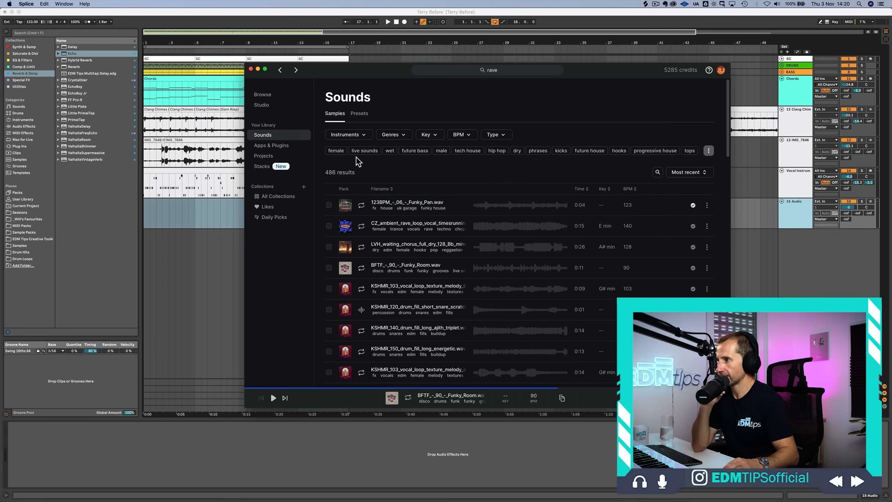
left_click(337, 152)
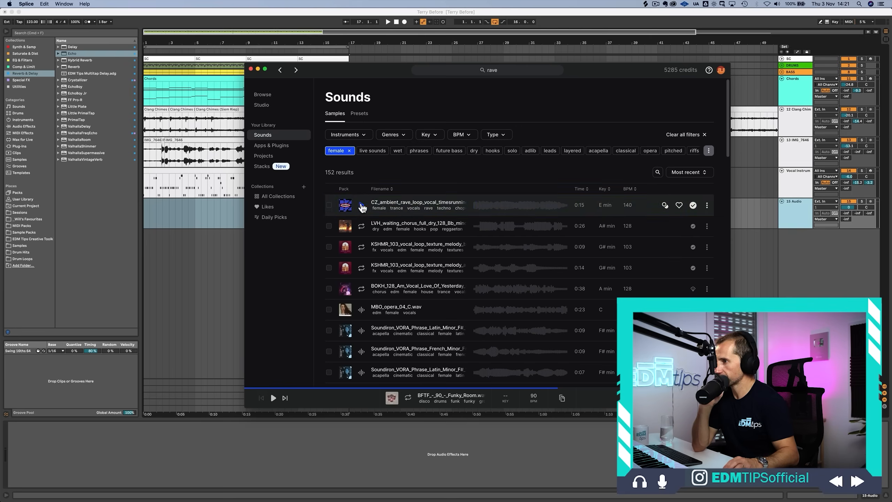
left_click(362, 207)
left_click(361, 228)
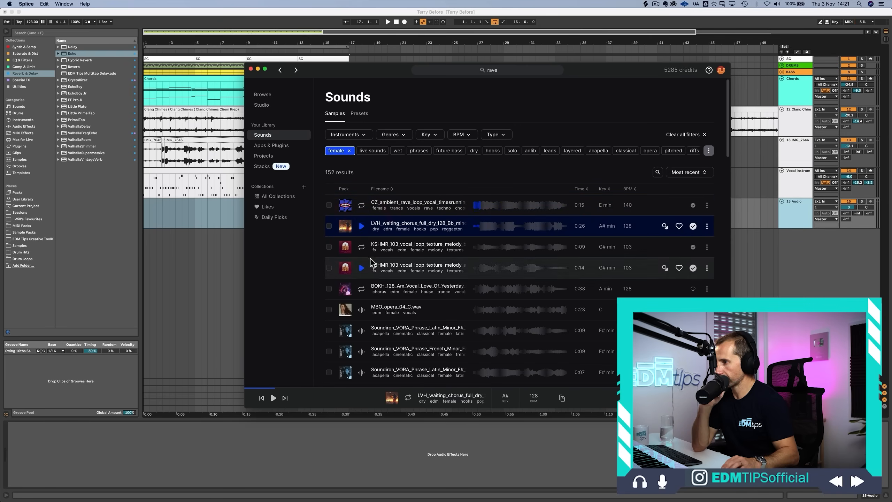
scroll(367, 253, "down", 10)
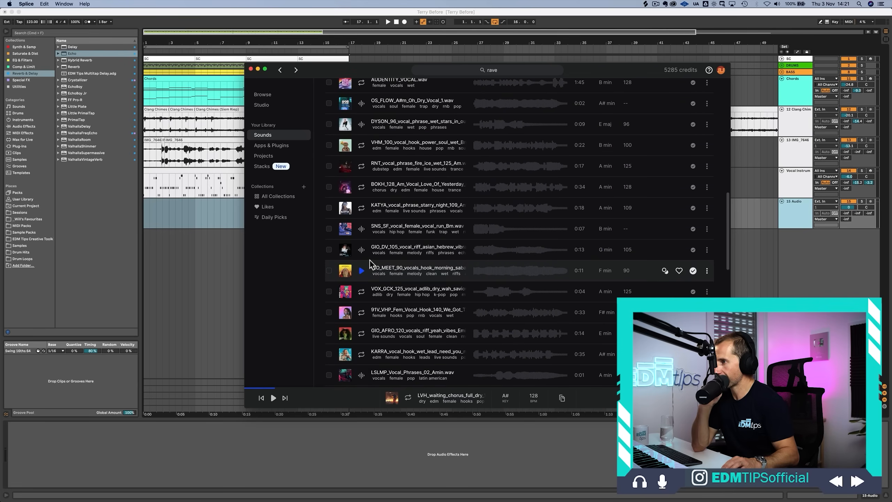
left_click(361, 228)
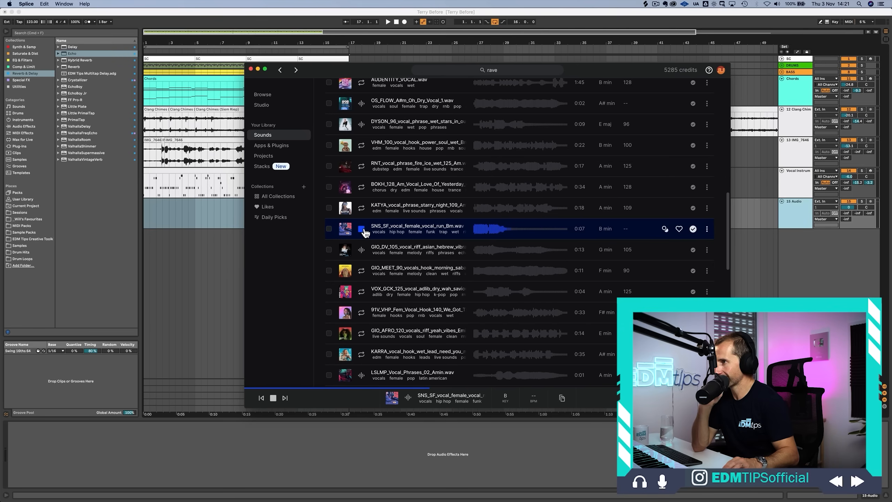
left_click(362, 228)
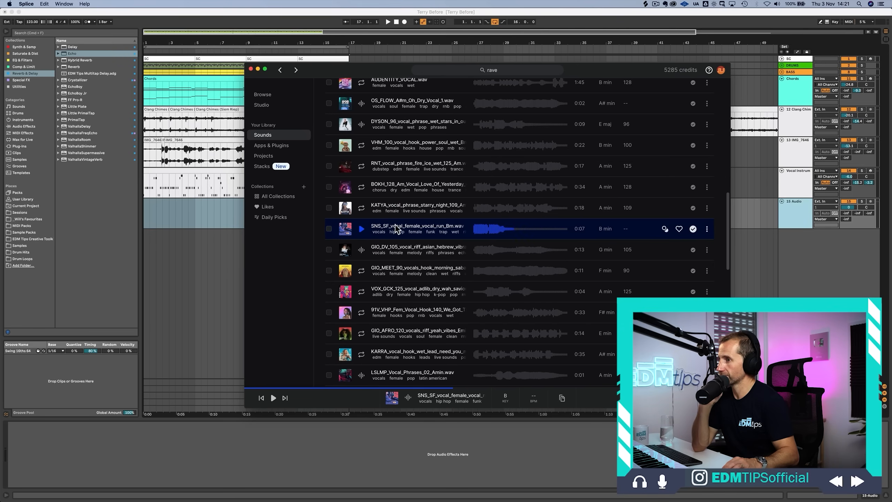
left_click_drag(393, 228, 145, 219)
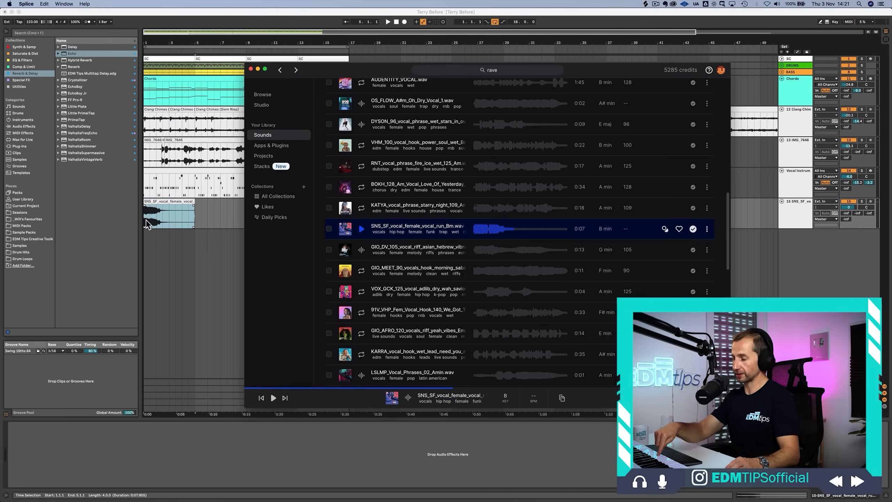
Step: Set the female vocal clip's warp mode to Complex Pro
left_click(155, 200)
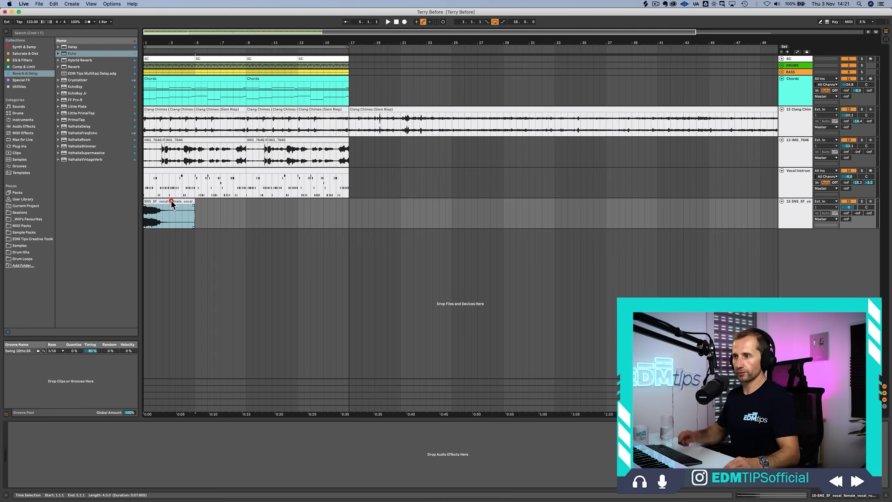
double_click(155, 200)
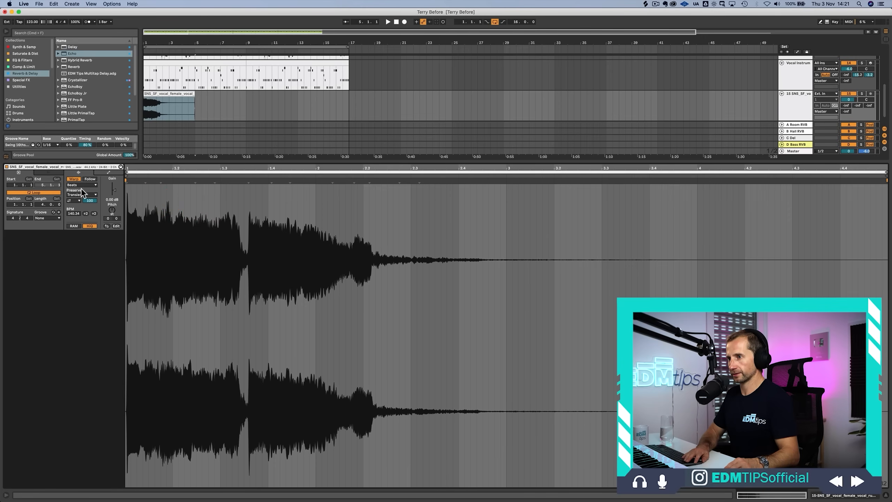
left_click(82, 184)
left_click(82, 215)
key("shift+Tab")
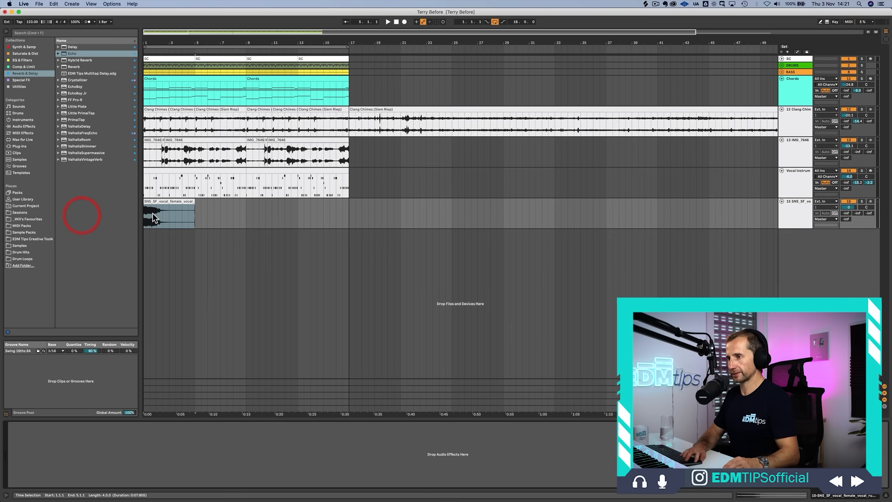
Step: Transpose the female vocal clip by -4 semitones
left_click_drag(151, 48, 150, 89)
left_click_drag(221, 67, 170, 44)
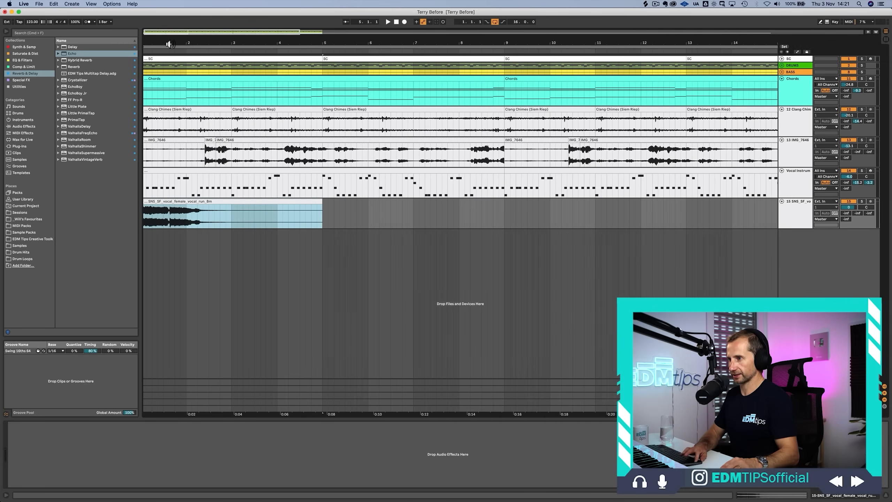
double_click(222, 227)
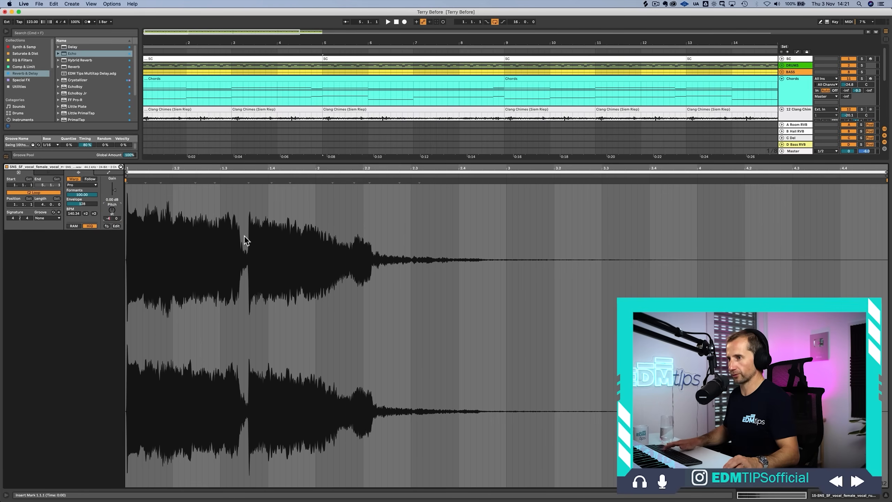
key("shift+Tab")
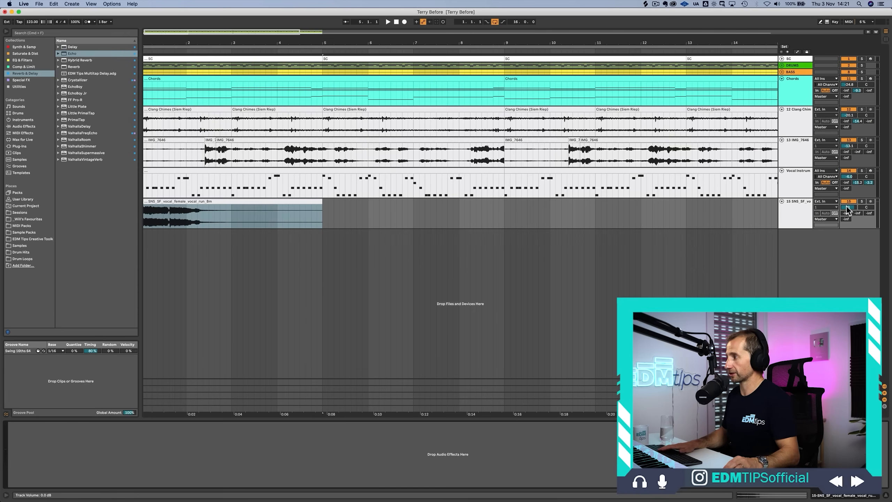
Step: Set the female vocal track's volume to -14.8 dB and audition it with the mix
mouse_move(847, 208)
left_mouse_down()
mouse_move(847, 228)
mouse_move(847, 189)
mouse_move(848, 205)
left_mouse_up()
key("space")
key("space")
key("space")
key("space")
left_click(802, 211)
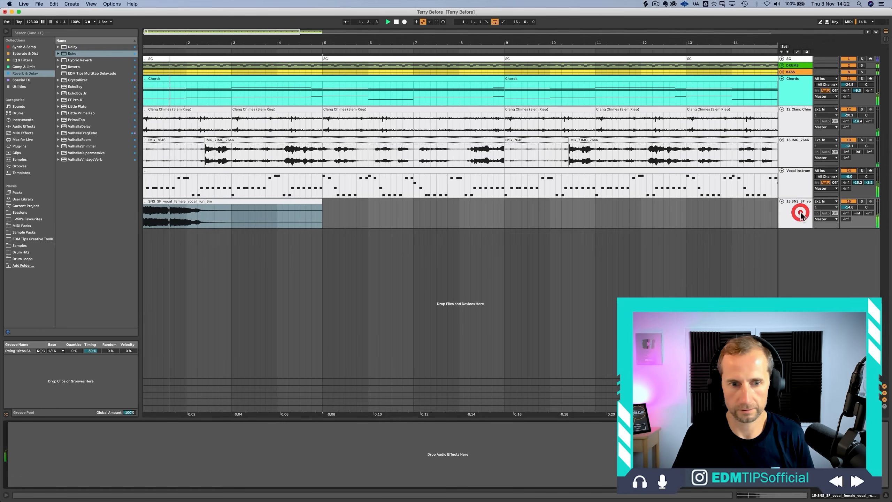
left_click(861, 201)
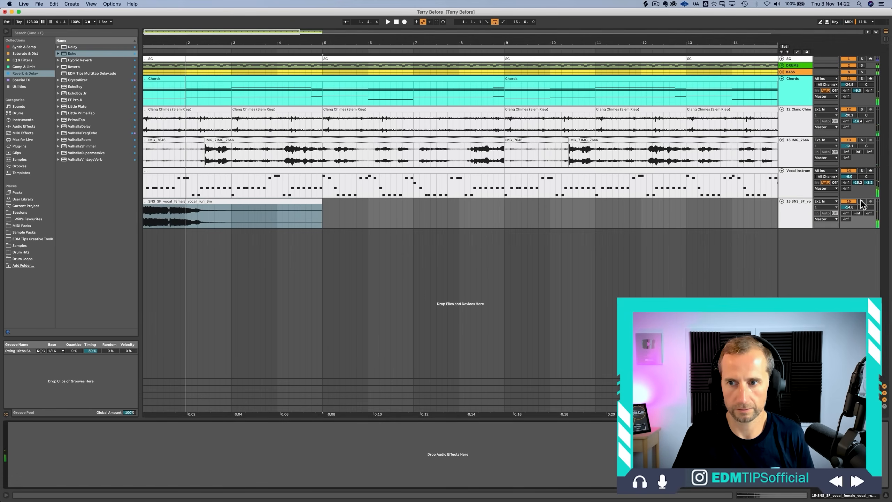
Step: Set the female vocal clip's Formants to 0.00 and audition the change
double_click(182, 202)
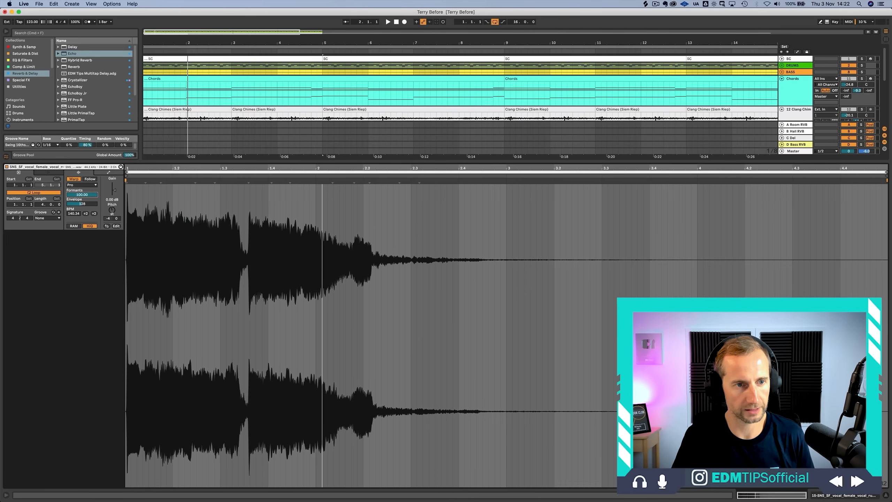
left_click_drag(83, 195, 83, 225)
key("space")
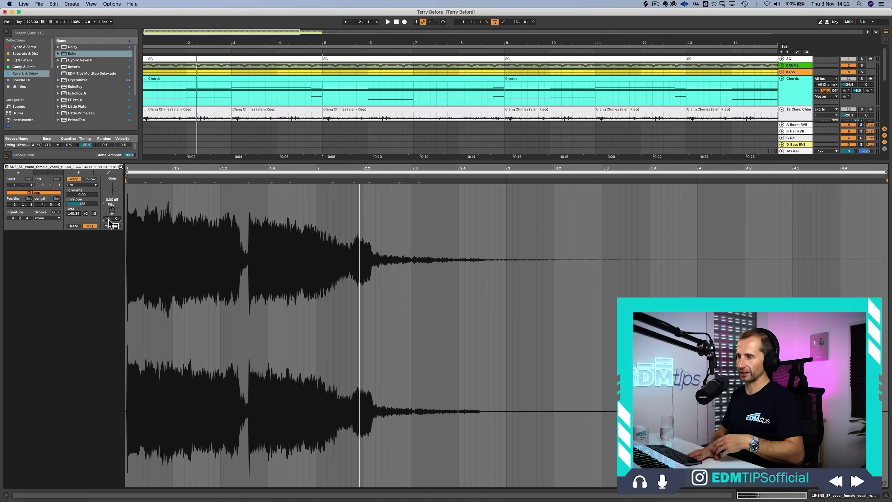
Step: Calculate -4+12, transpose the female vocal clip to 8 semitones, and play it
key("alt+space")
type("-4+12")
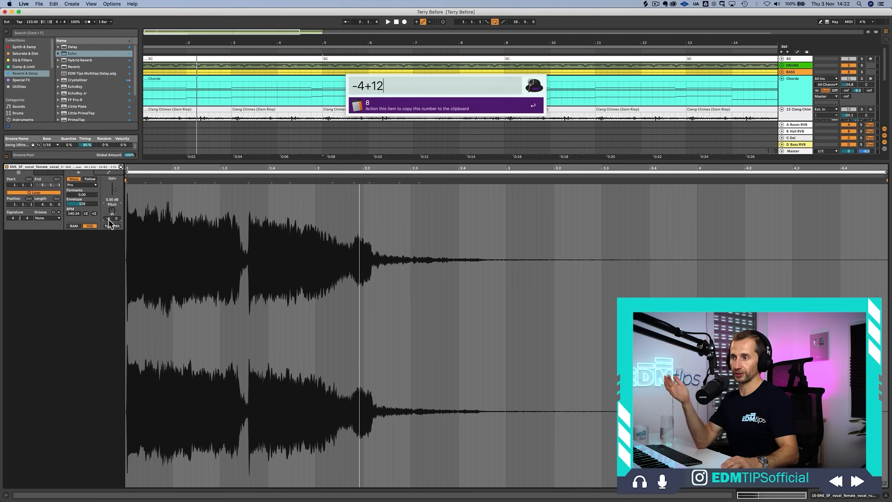
key("Escape")
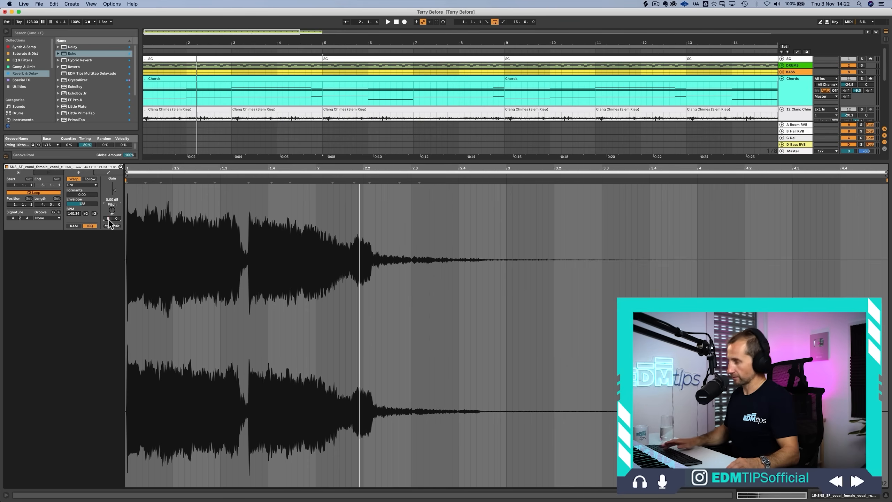
key("space")
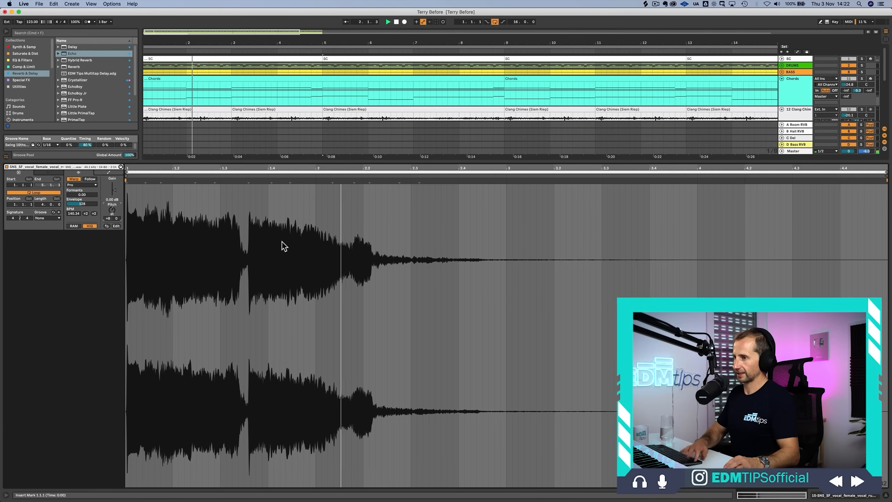
Step: Unsolo the female vocal track and mute the Vocal Instrument track, with the full arrangement in view
key("shift+Tab")
key("space")
left_click(862, 202)
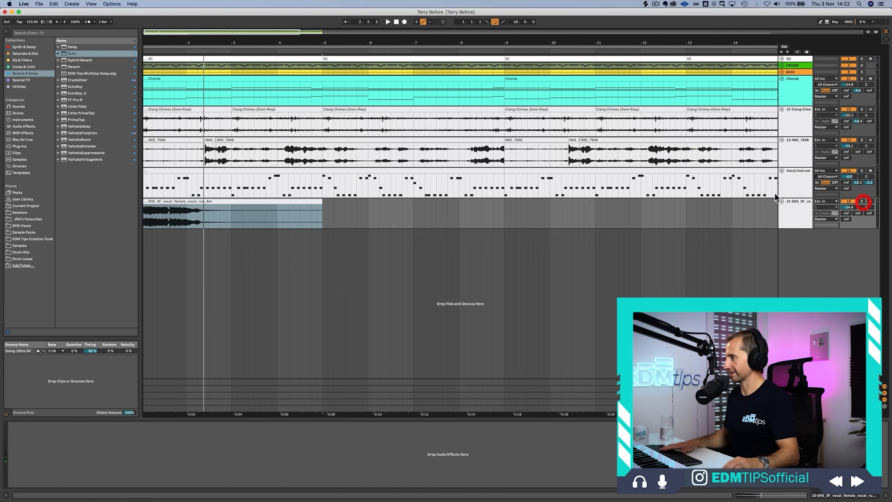
key("w")
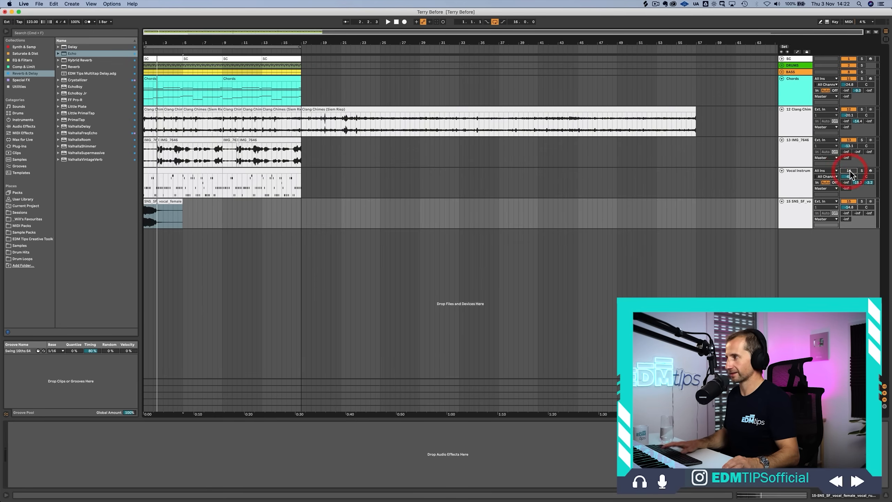
Step: Adjust the female vocal track's volume against the mix and set its Hall reverb send to 0
key("space")
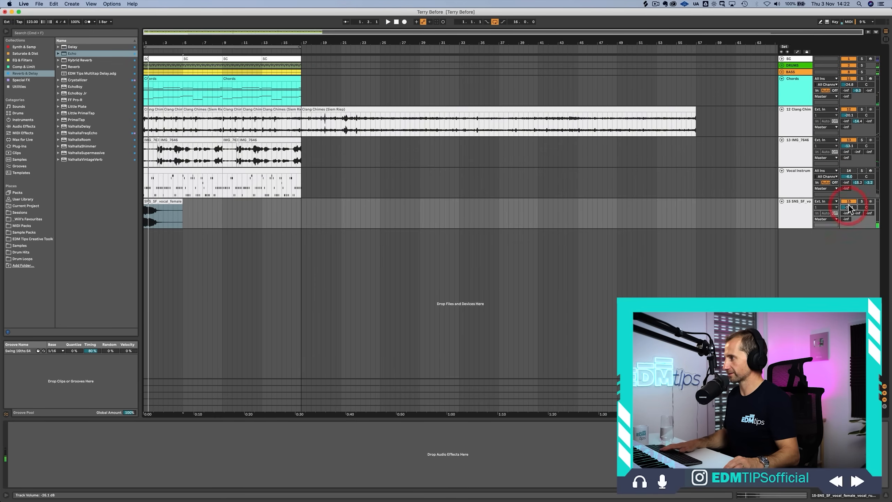
key("space")
left_click_drag(850, 208, 850, 204)
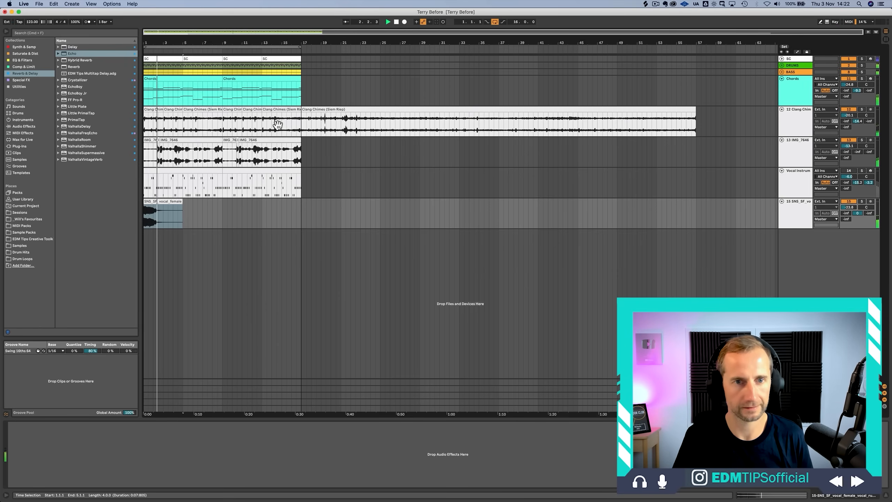
Step: Reactivate the Vocal Instrument track and raise its volume while the mix plays
left_click(847, 172)
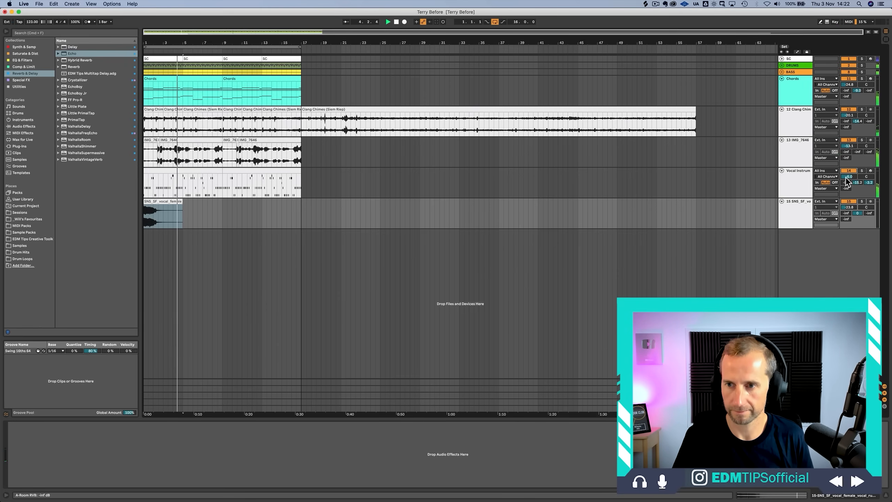
left_click_drag(847, 177, 846, 181)
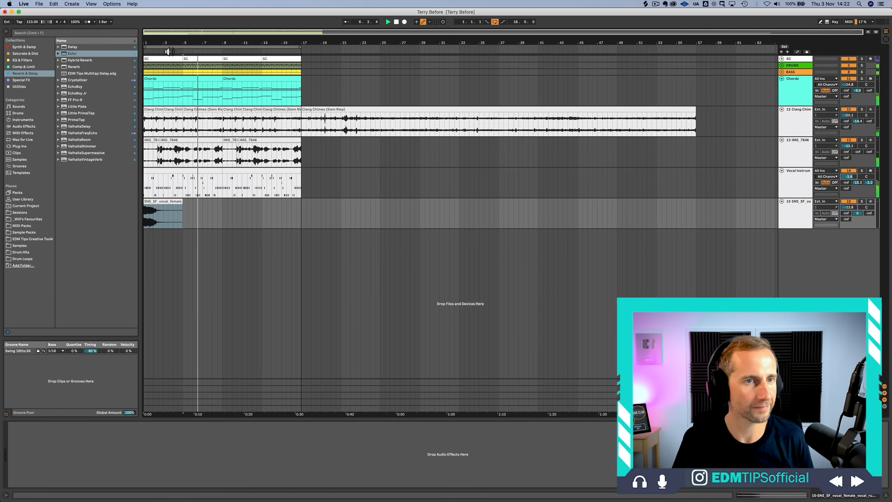
left_click_drag(160, 43, 189, 22)
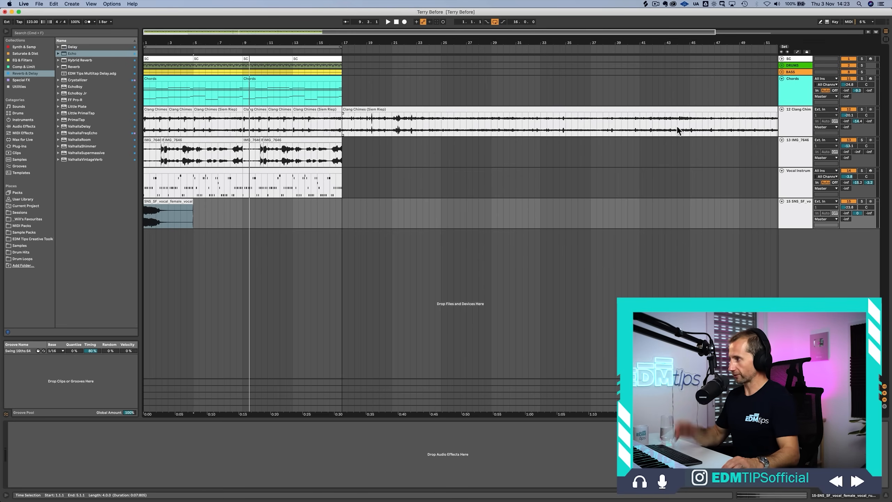
Step: Play the mix from the start and lower the female vocal track's volume further
key("space")
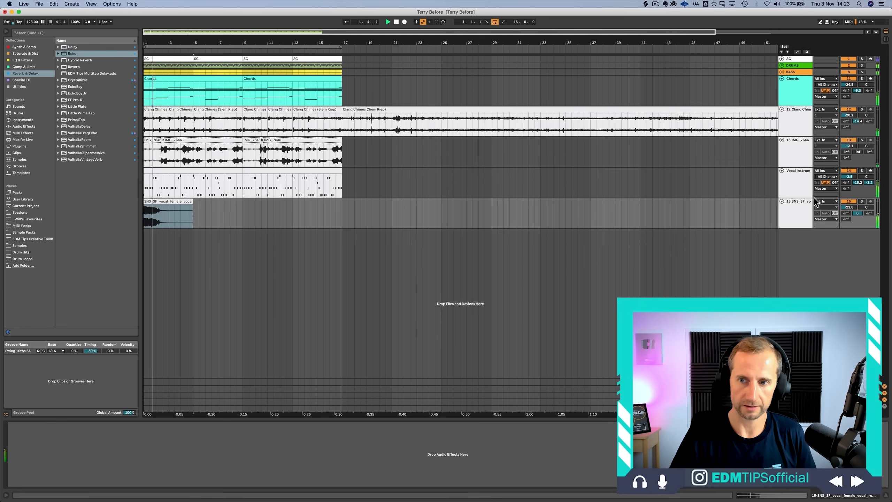
key("space")
left_click_drag(848, 207, 849, 212)
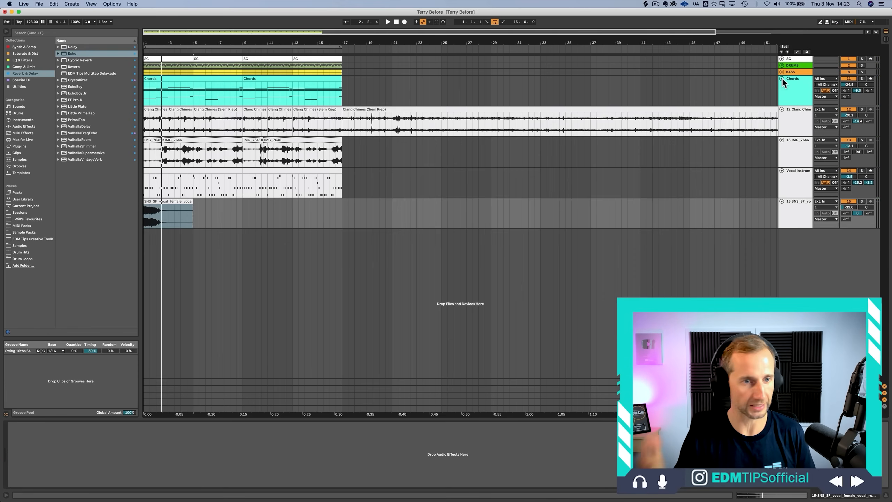
Step: Solo the Vocal Instrument track, listen to it in isolation, and unsolo it
left_click(861, 171)
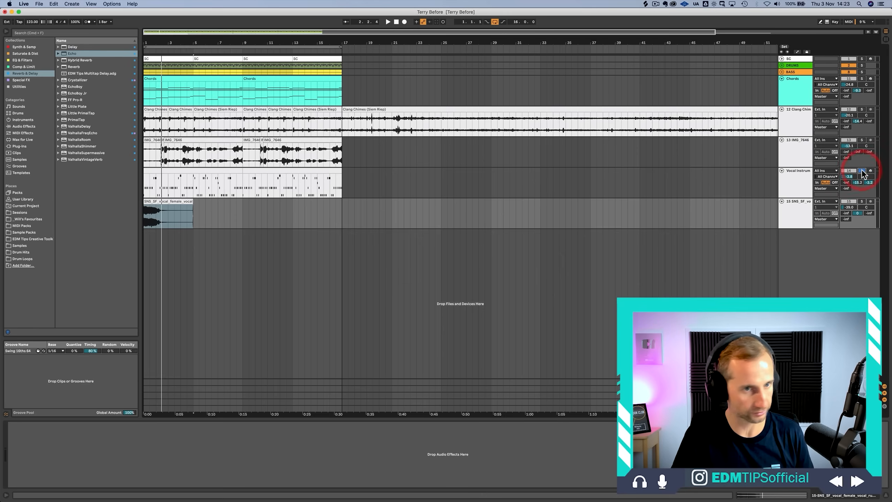
key("space")
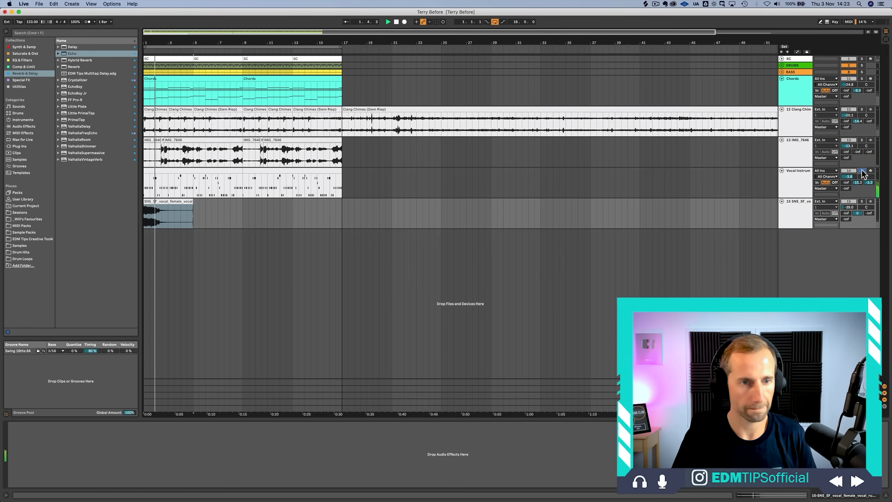
left_click(861, 171)
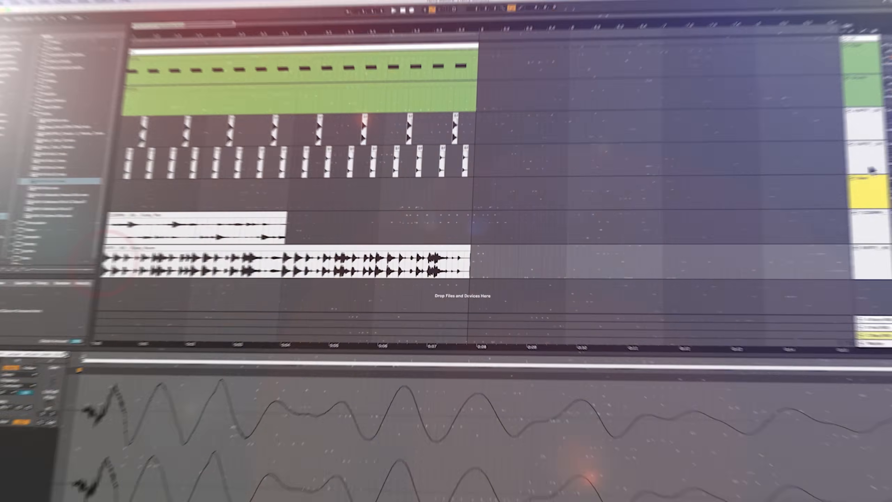
Step: Move the Funky Room loop up to the track below the hats and consolidate its pieces into one clip
left_click_drag(193, 259, 193, 193)
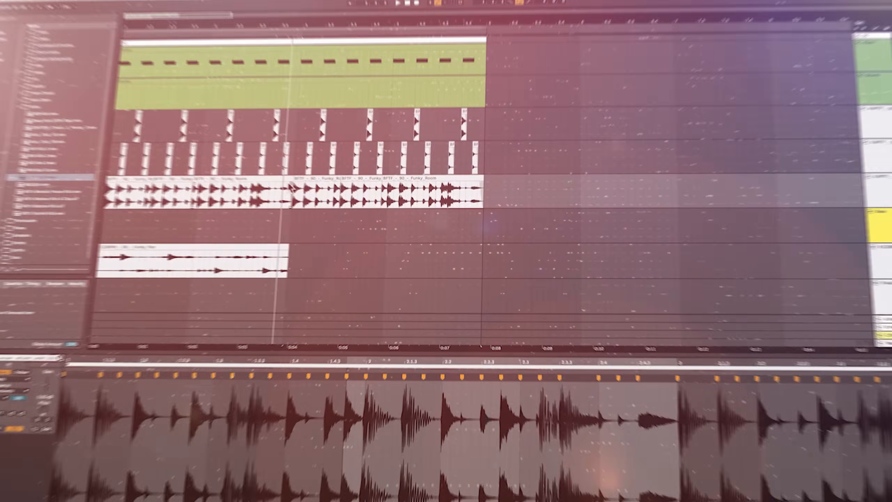
left_click(865, 133)
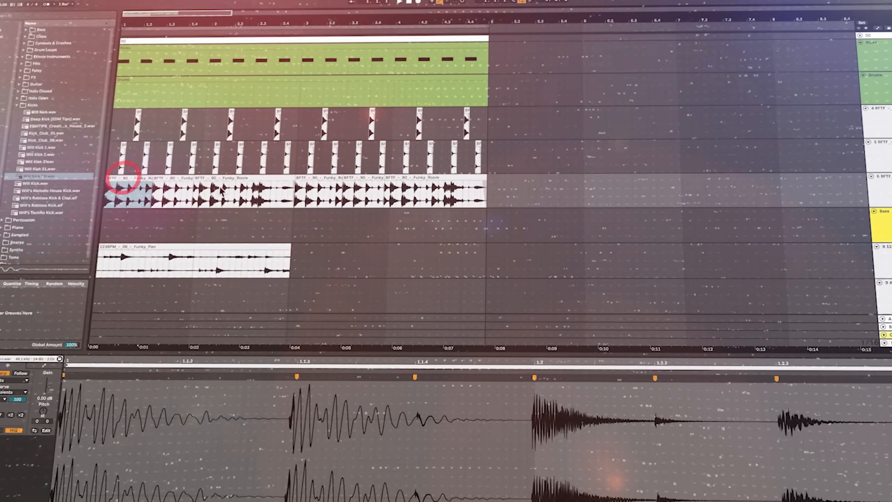
key("ctrl+j")
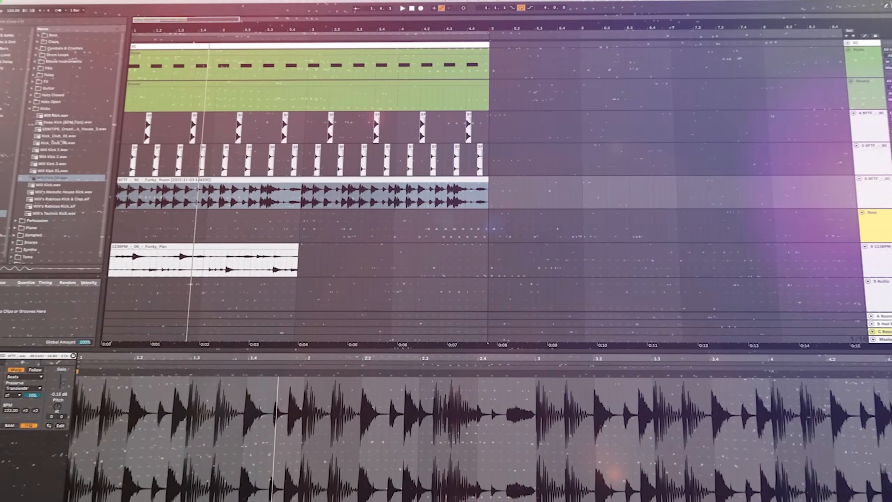
Step: Apply the Swing 16ths 64 groove to the Funky Room clip and set the groove's timing to 80%
left_click_drag(66, 117, 163, 188)
key("space")
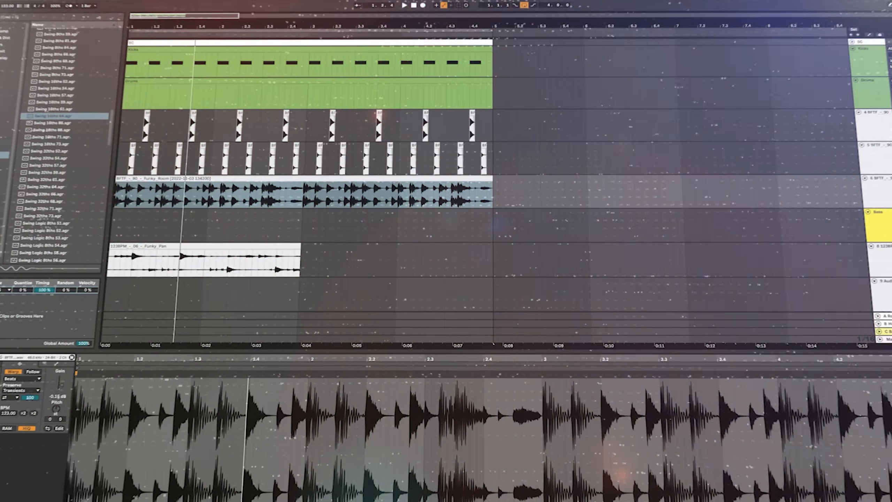
left_click_drag(45, 290, 45, 297)
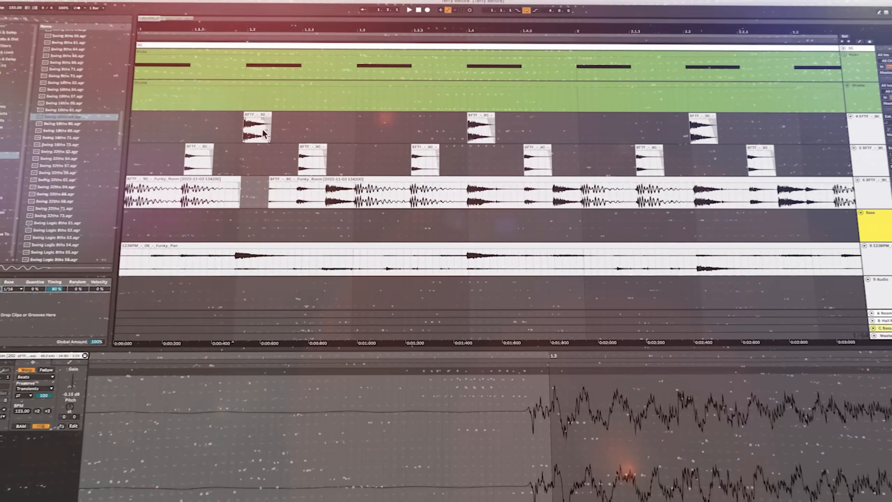
Step: Delete the Funky Room loop slices that fall at the same time as the claps
left_click_drag(495, 191, 467, 191)
key("Delete")
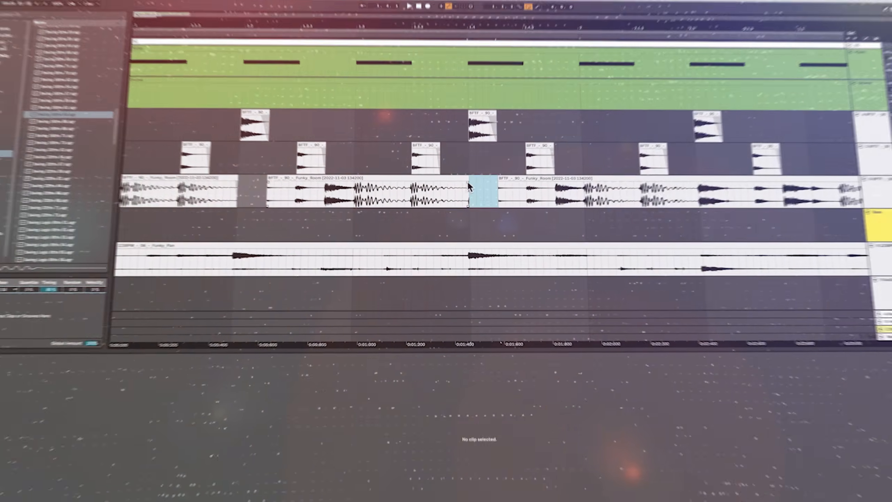
left_click_drag(694, 193, 722, 192)
key("Delete")
scroll(723, 192, "right", 5)
mouse_move(605, 193)
left_mouse_down()
mouse_move(626, 192)
mouse_move(609, 191)
left_mouse_up()
key("Delete")
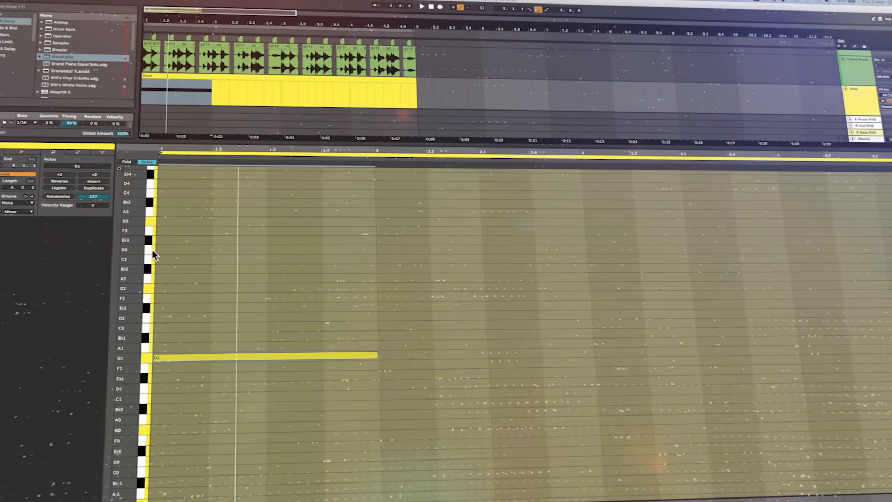
Step: Add a one-bar B♭1 note after the G1 bass note and duplicate the finished bass clip
left_click(183, 359)
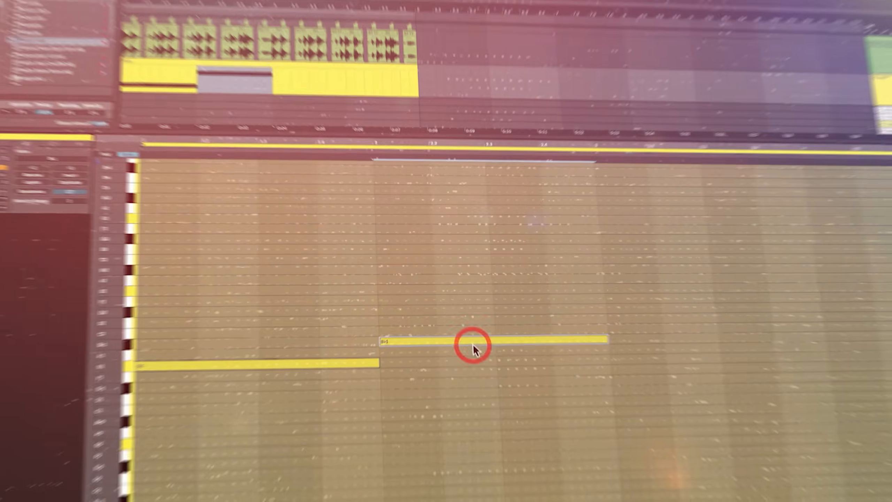
left_click(366, 200)
key("super+d")
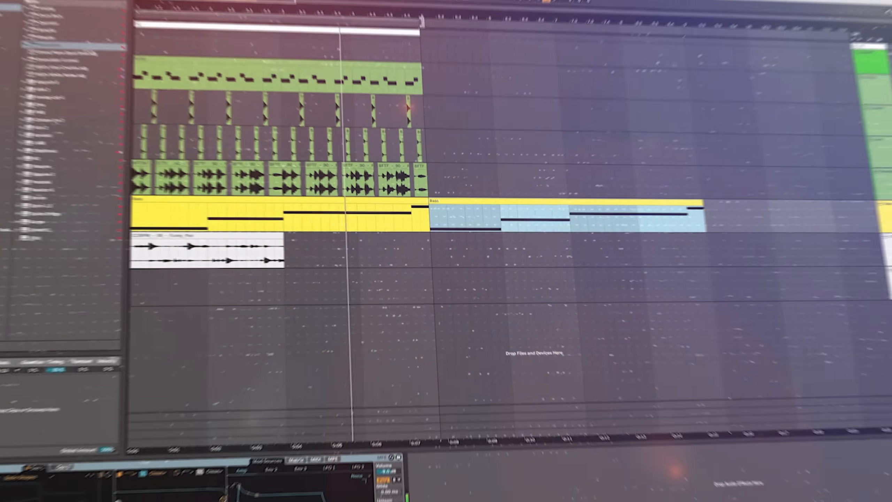
Step: Duplicate the sidechain and drum clips to eight bars and consolidate the two bass clips into one
left_click_drag(431, 194, 137, 35)
key("super+d")
left_click(359, 199)
left_click(460, 200, "shift")
key("super+j")
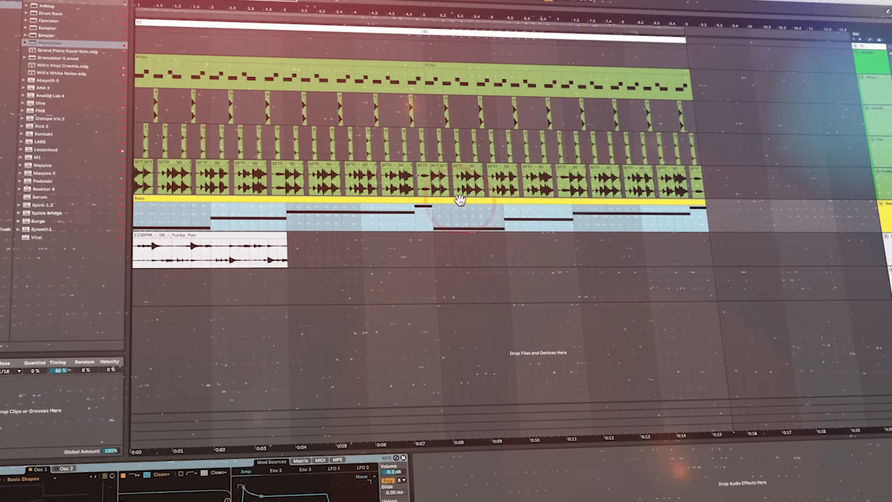
Step: Rework the second half of the bass clip with E♭2 and F1 notes and lower its C2 note an octave
double_click(141, 199)
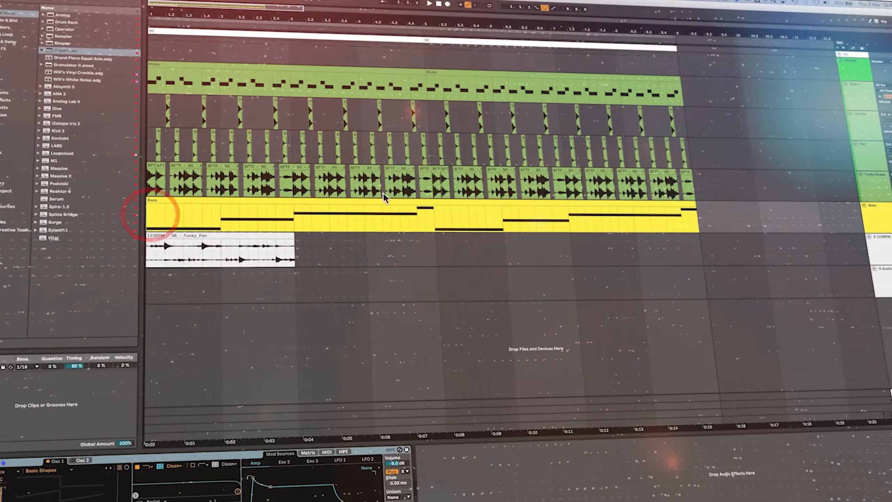
left_click(637, 309)
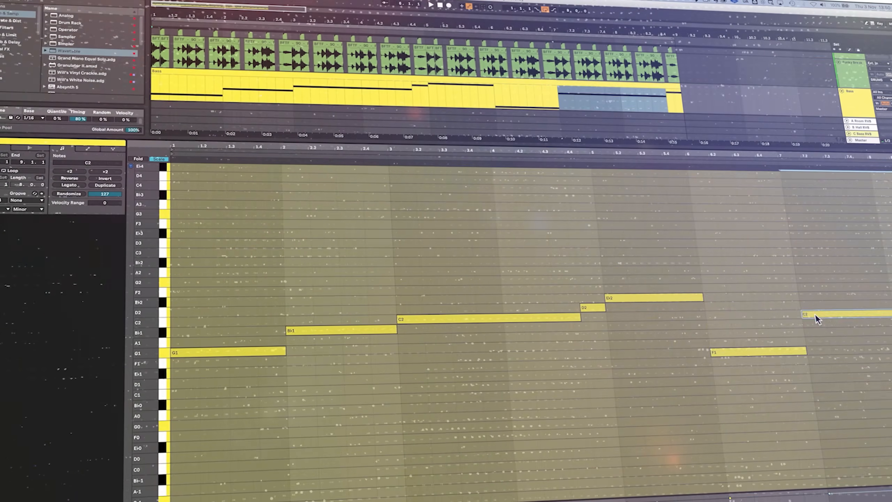
key("shift+Down")
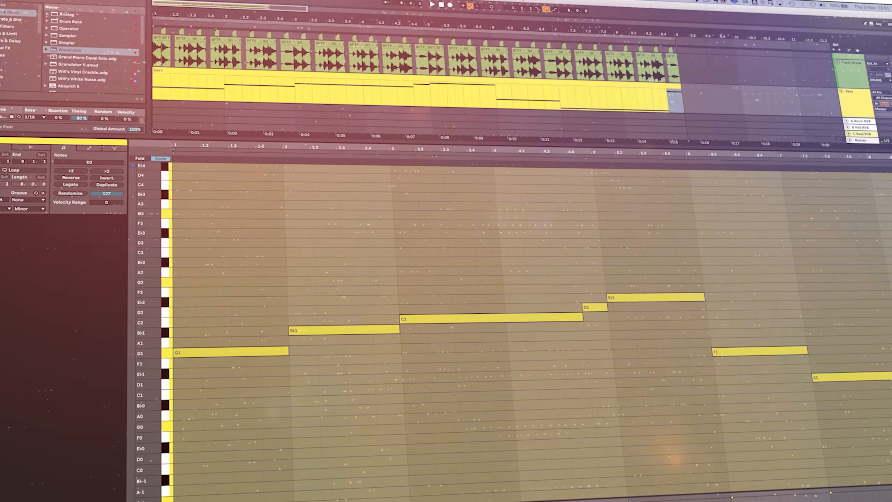
Step: Audition the revised bassline and lower the E♭2 note by an octave
key("space")
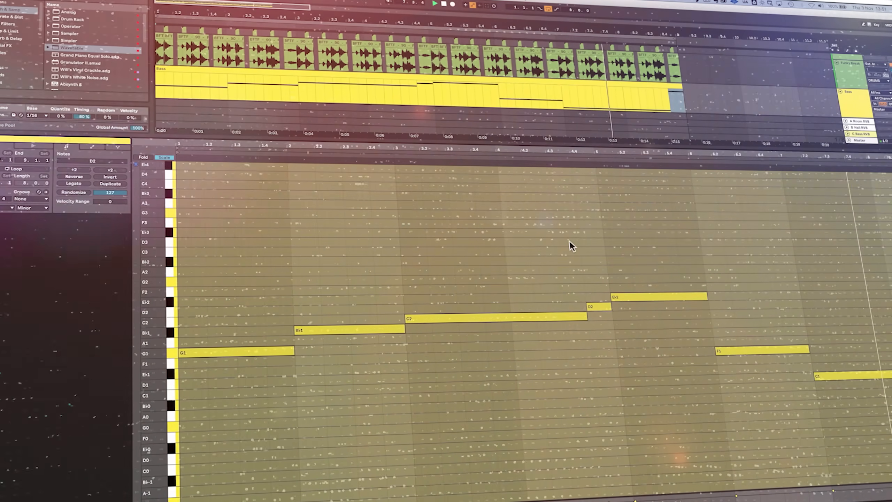
key("space")
left_click(647, 297)
key("shift+Down")
left_click(746, 351)
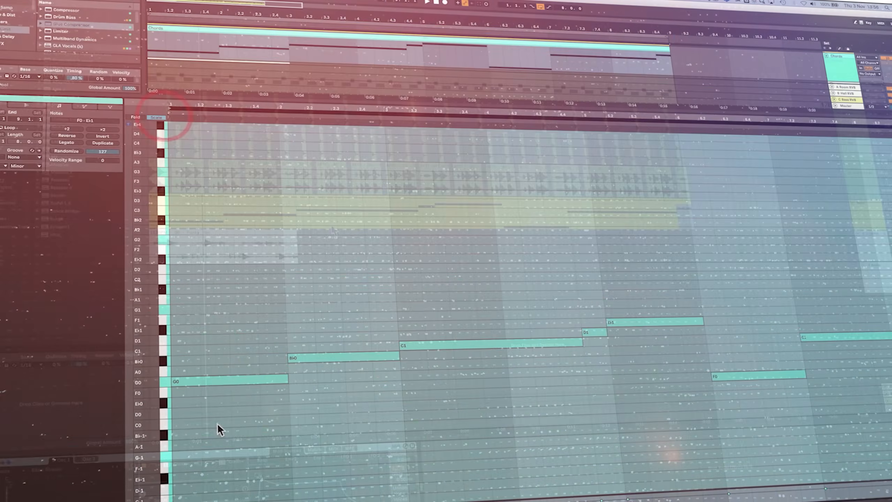
Step: Load Wavetable on the Chords track and raise the amp envelope's sustain to full
left_click(191, 380)
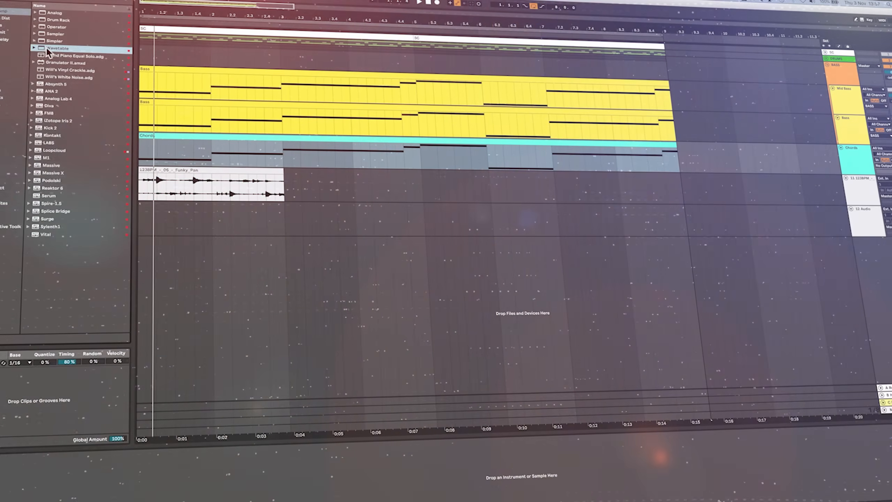
left_click_drag(47, 50, 180, 155)
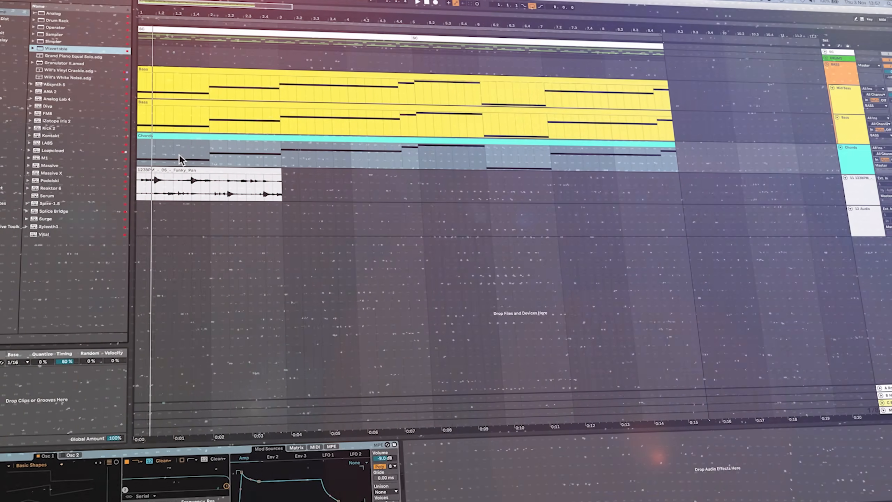
left_click_drag(293, 500, 293, 497)
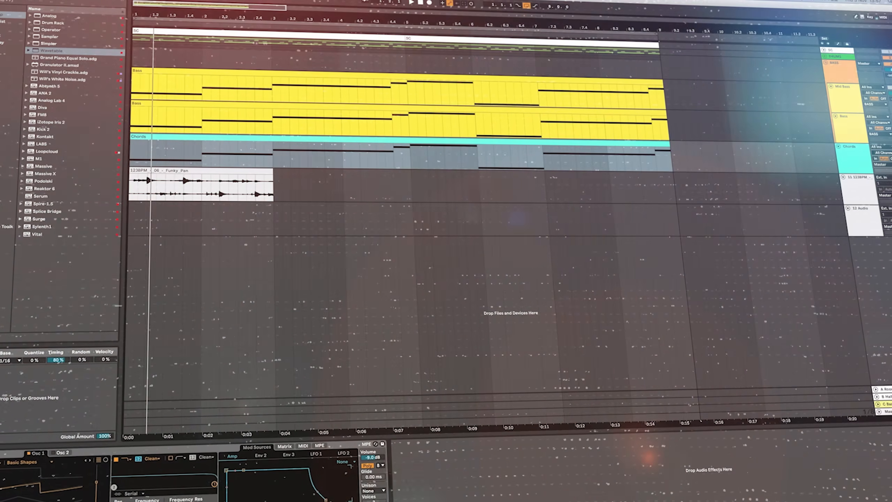
Step: Raise the first bar's chord in the Chords clip to G3, B♭3 and D4, above the bass notes
left_click_drag(172, 303, 264, 372)
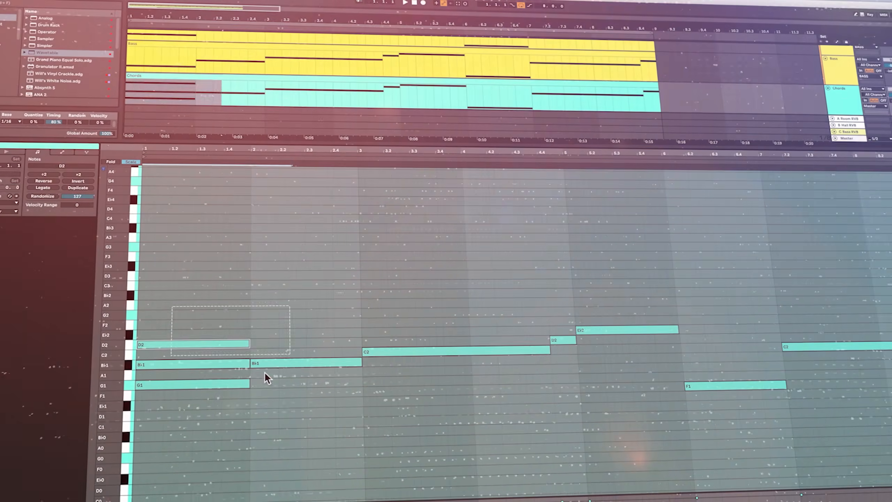
key("shift+Up")
left_click_drag(138, 310, 136, 294)
left_click_drag(145, 259, 140, 221)
Step: Duplicate the one-bar G3, B♭3, D4 chord across the following bars of the Chords clip
key("super+d")
key("super+d")
key("super+d")
key("super+d")
key("super+d")
key("super+d")
key("super+d")
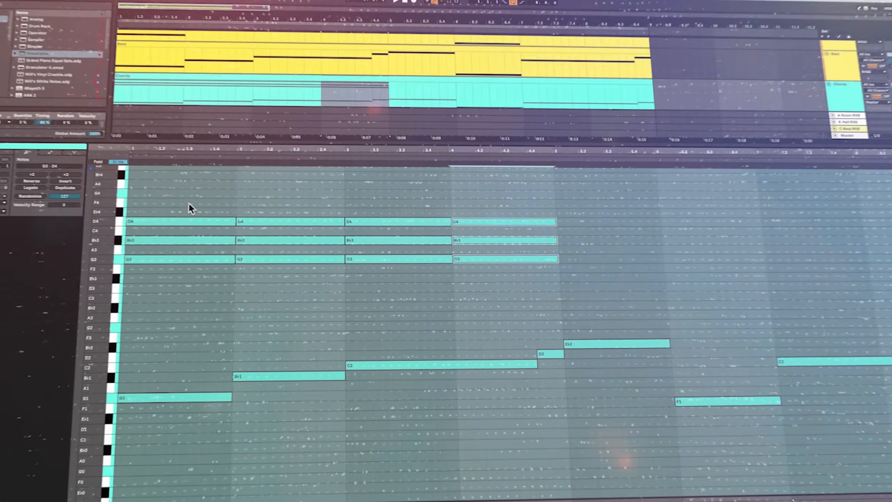
Step: Trim the start of the bar 4 chord in the Chords clip to the middle of the bar
left_click(250, 200)
left_click_drag(433, 205, 462, 277)
left_click_drag(450, 222, 502, 228)
Step: Lower the bar 2 chord's top note to C4 and raise the bar 3 chord's top note to E♭4
left_click(238, 221)
key("Down")
key("space")
left_click(361, 221)
key("Up")
Step: Lengthen all three notes of the bar 3 chord to reach the short chord in the middle of bar 4
left_click_drag(453, 207, 427, 270)
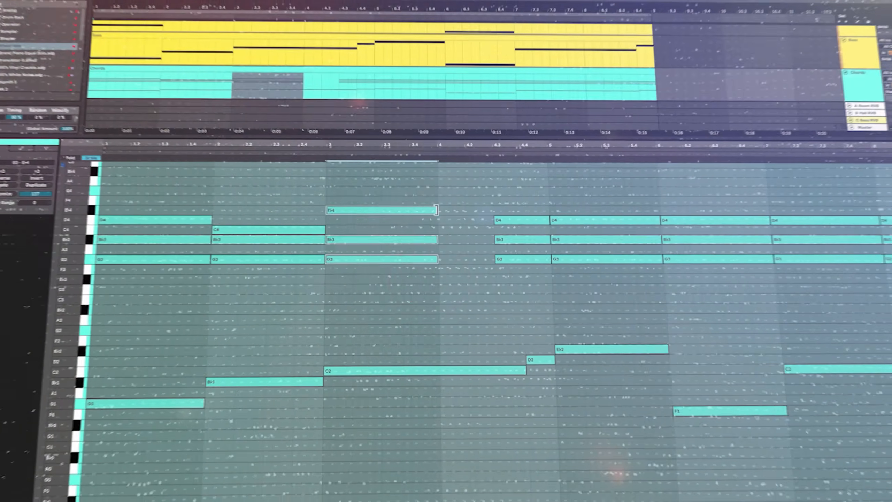
left_click_drag(439, 241, 494, 241)
key("space")
Step: Lower the short bar 4 chord's top note to C4 and move its boundary with the preceding chord to the D2 bass note's start
left_click(518, 222)
key("Down")
left_click_drag(498, 273, 505, 207)
left_click_drag(488, 230, 514, 230)
left_click_drag(480, 283, 483, 187)
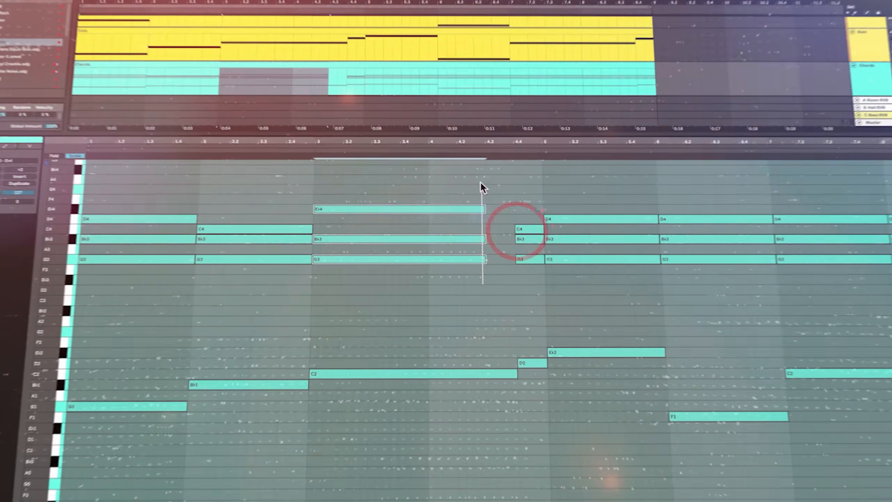
left_click_drag(484, 239, 513, 240)
Step: Lower the top notes of the bar 6 chord and one more chord after it by one scale step
left_click(667, 221)
key("Down")
left_click(874, 222)
key("Down")
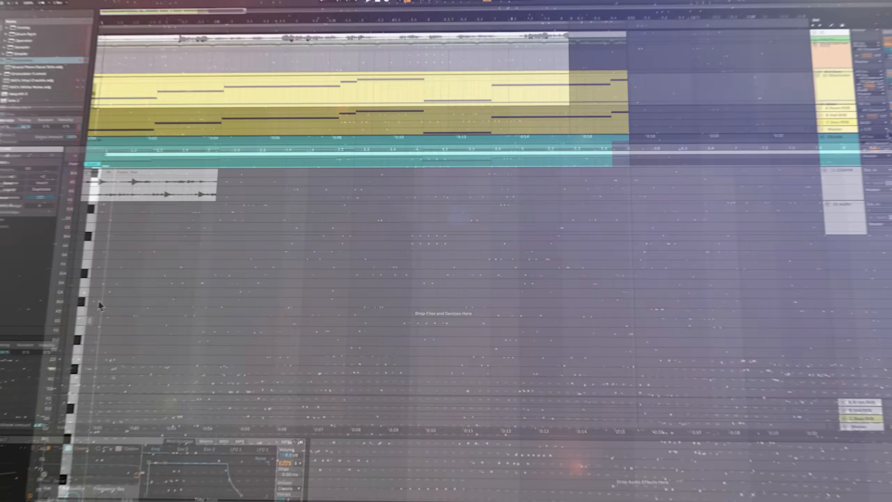
Step: Draw the Wavetable melody from the end of bar 1 into bar 2 with short D4, G3 and B♭3 notes
left_click(287, 282)
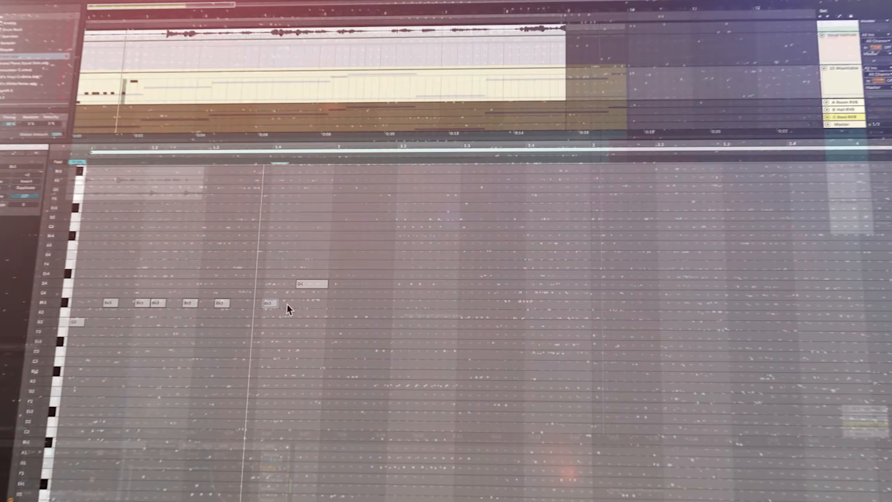
left_click(325, 282)
left_click(362, 320)
left_click(393, 320)
left_click(410, 301)
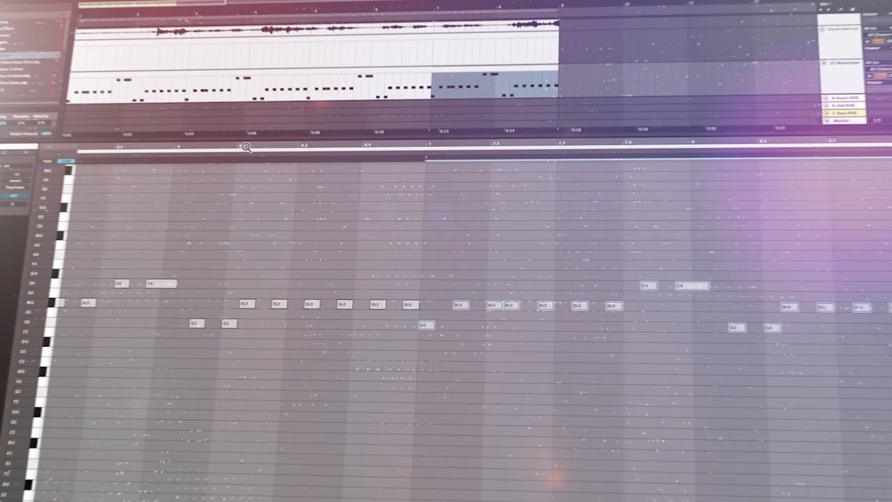
Step: Continue the Wavetable melody through the later bars with short B♭3 and G3 notes
left_click(511, 302)
left_click(621, 323)
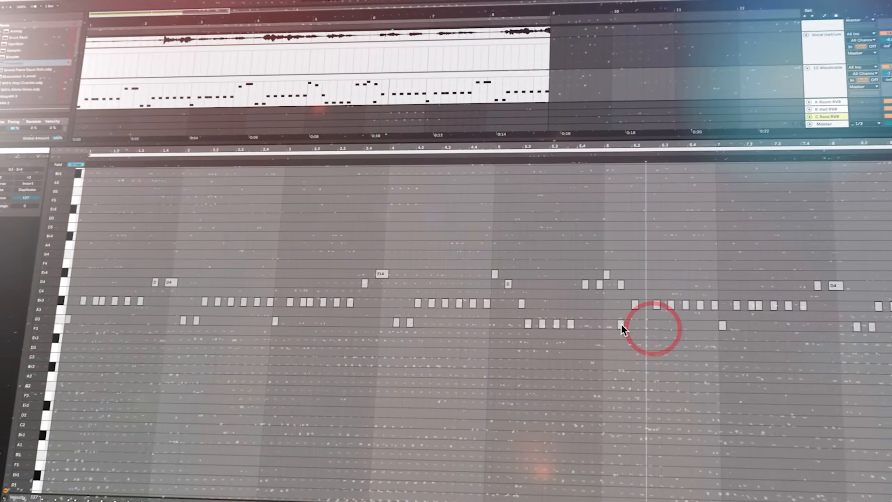
left_click(242, 152)
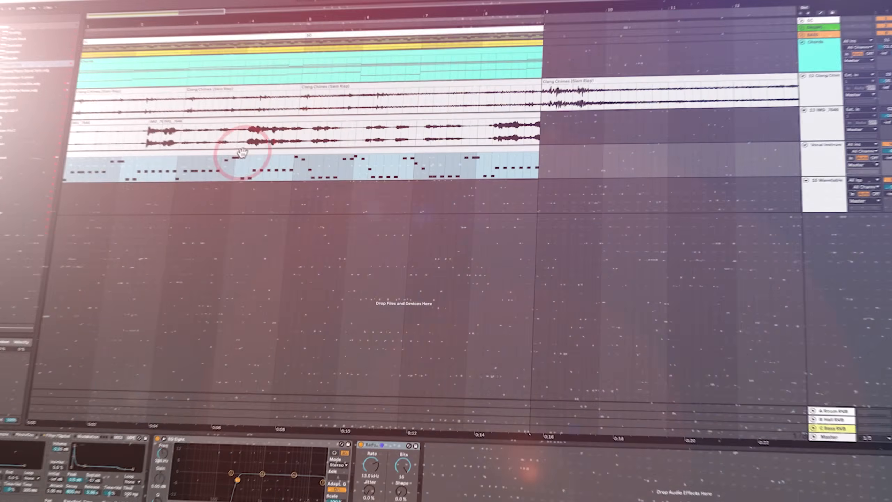